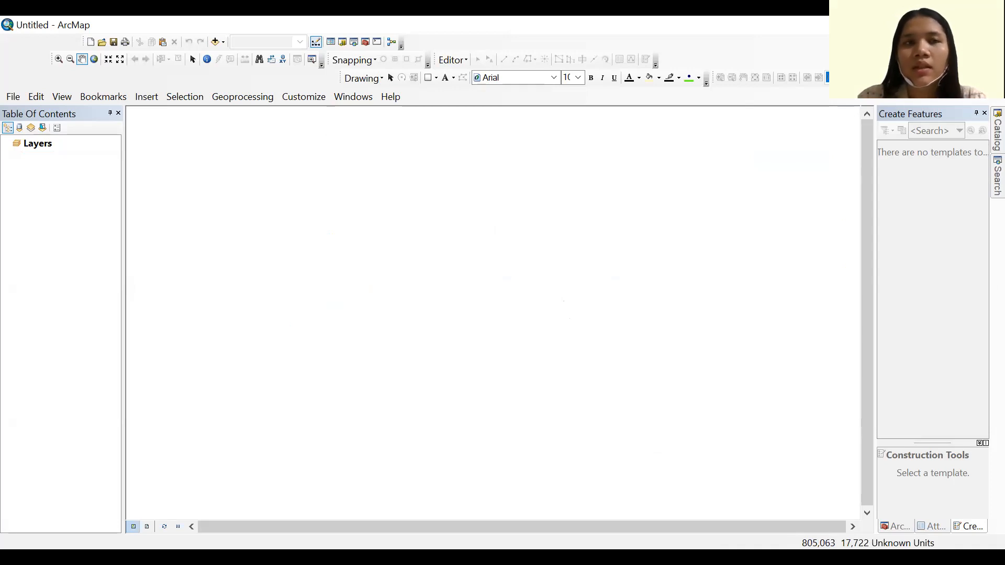
Delete New Folder from the connected KOTA BEKASI folder and add the ADMINISTRASIDESA_AR_25K.shp shapefile from there to the map
mouse_move(996, 175)
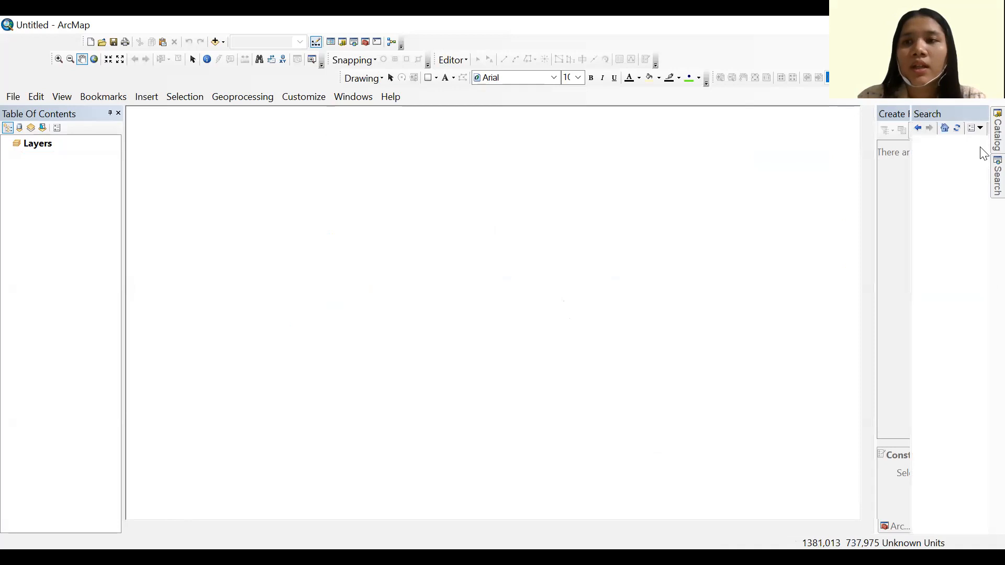
mouse_move(993, 136)
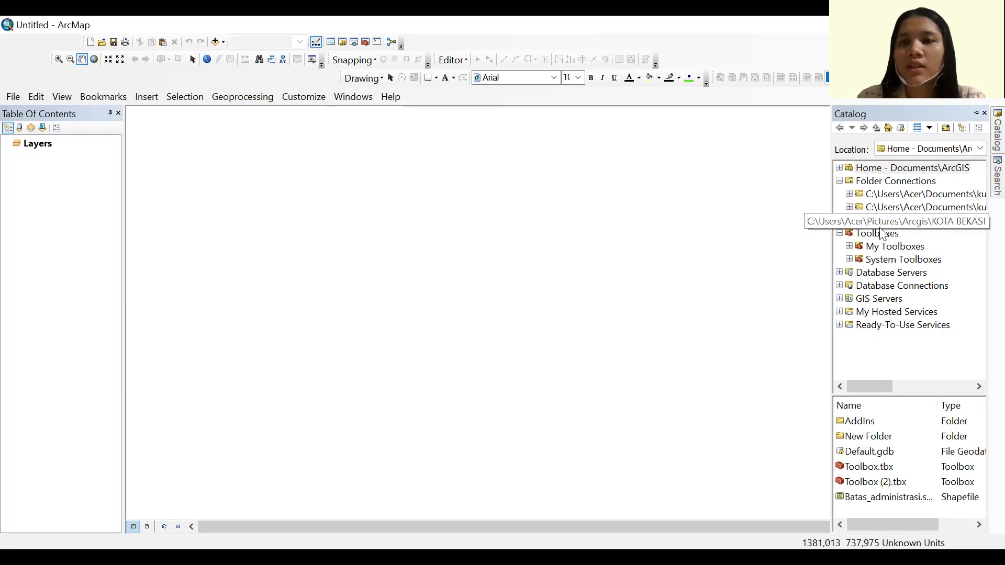
left_click(849, 220)
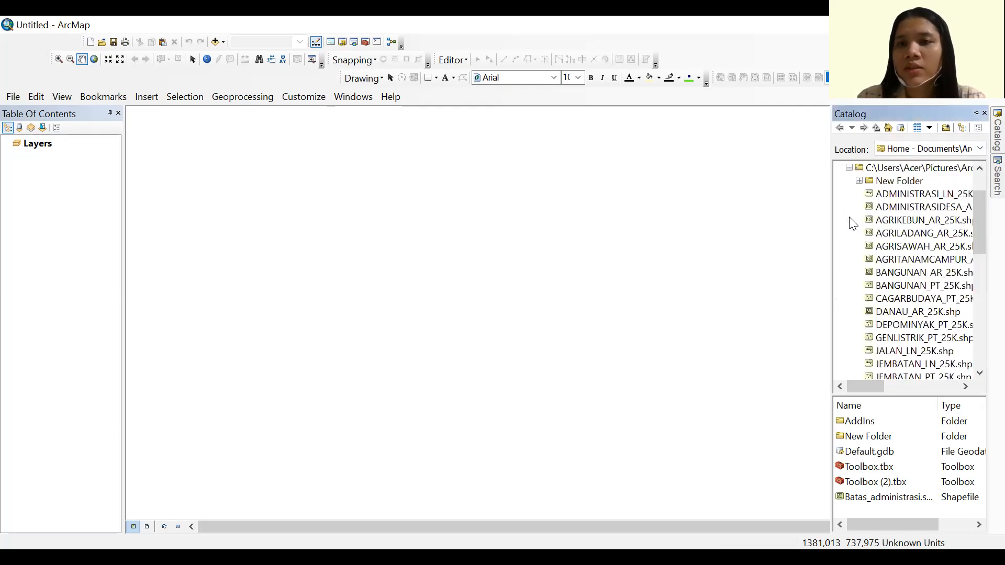
left_click(898, 181)
right_click(890, 181)
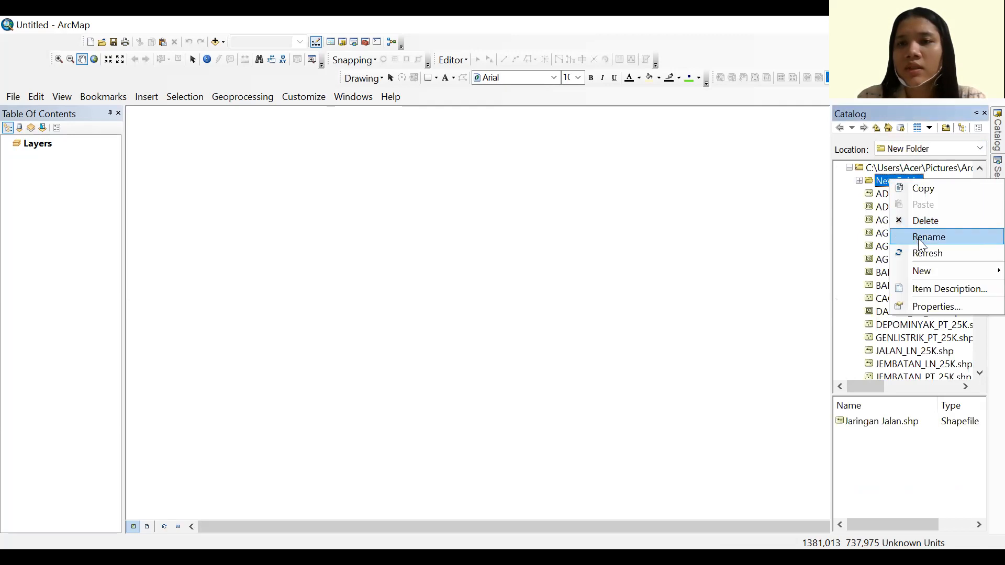
left_click(922, 220)
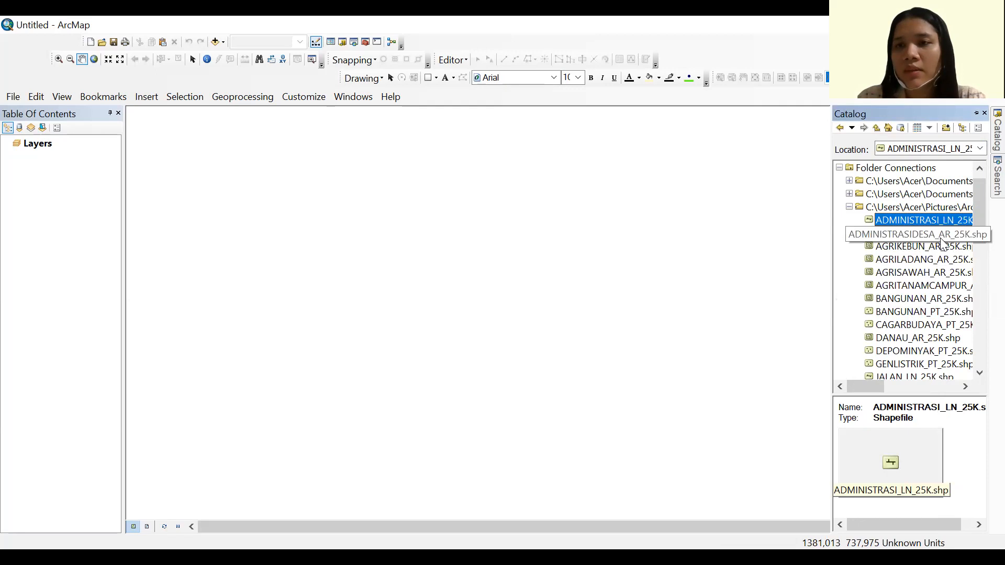
left_click(942, 238)
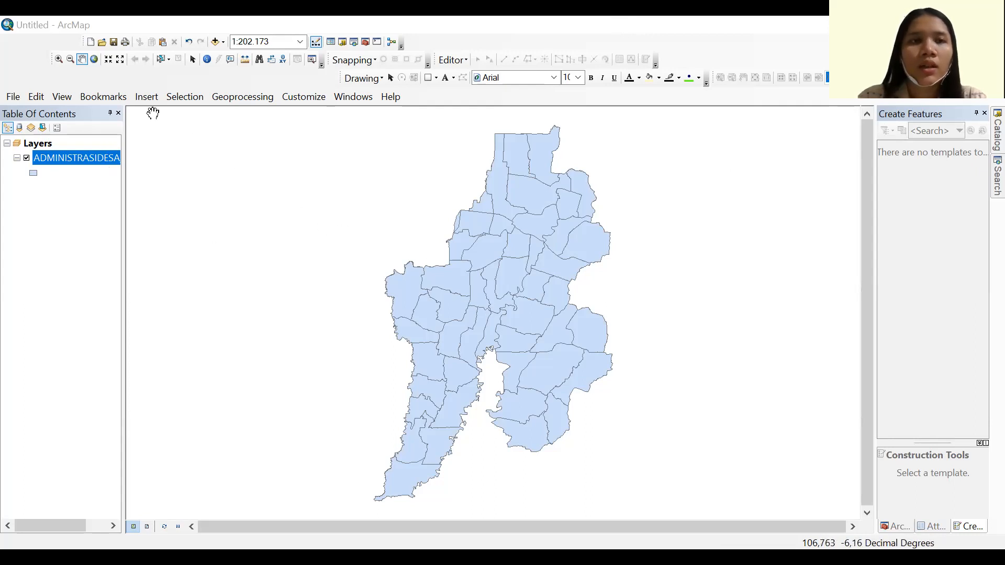
Select by attributes the feature of the ADMINISTRASIDESA_AR_25K layer where NAMOBJ equals 'Ciketingudik'
left_click(195, 98)
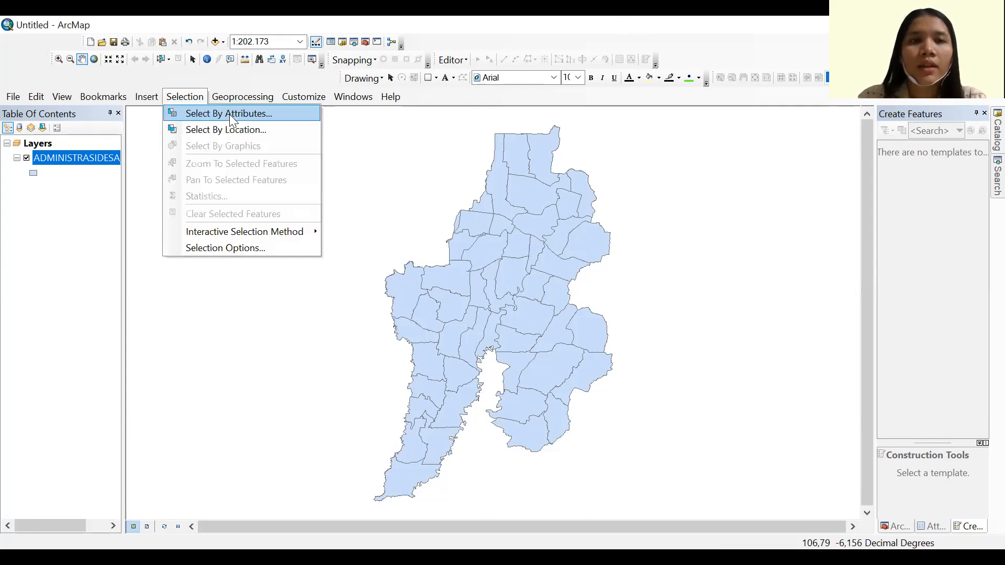
left_click(230, 114)
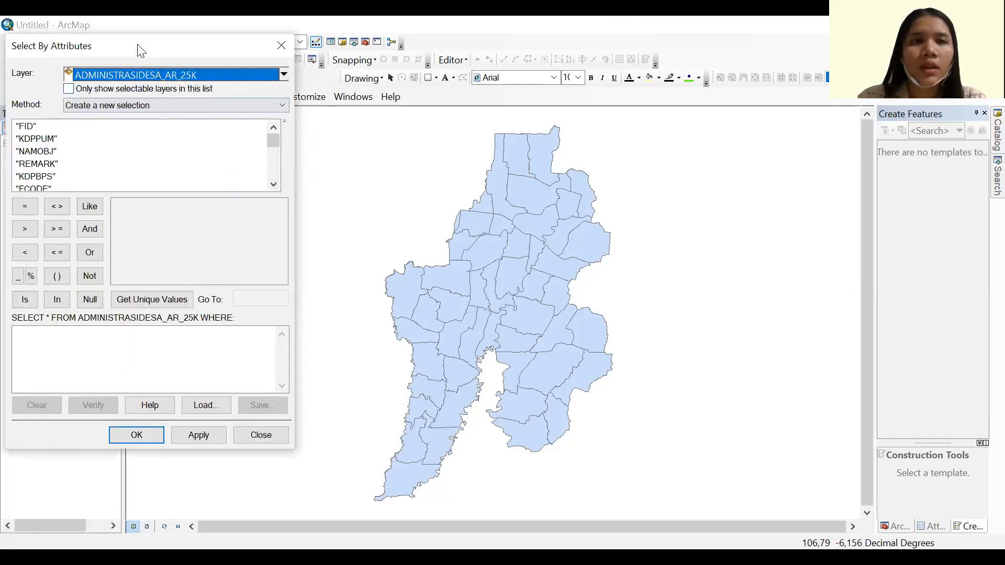
left_click(194, 95)
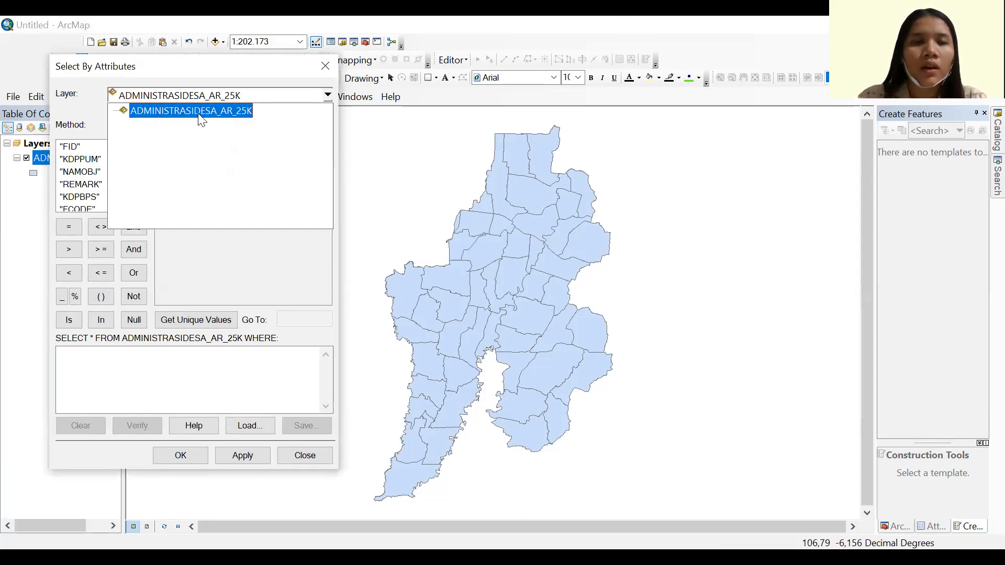
left_click(202, 121)
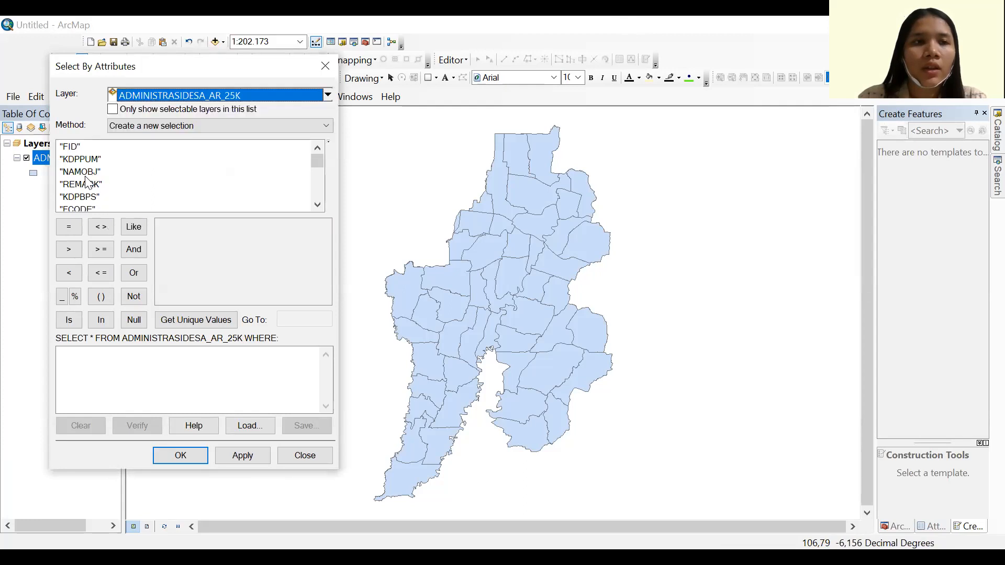
left_click(81, 174)
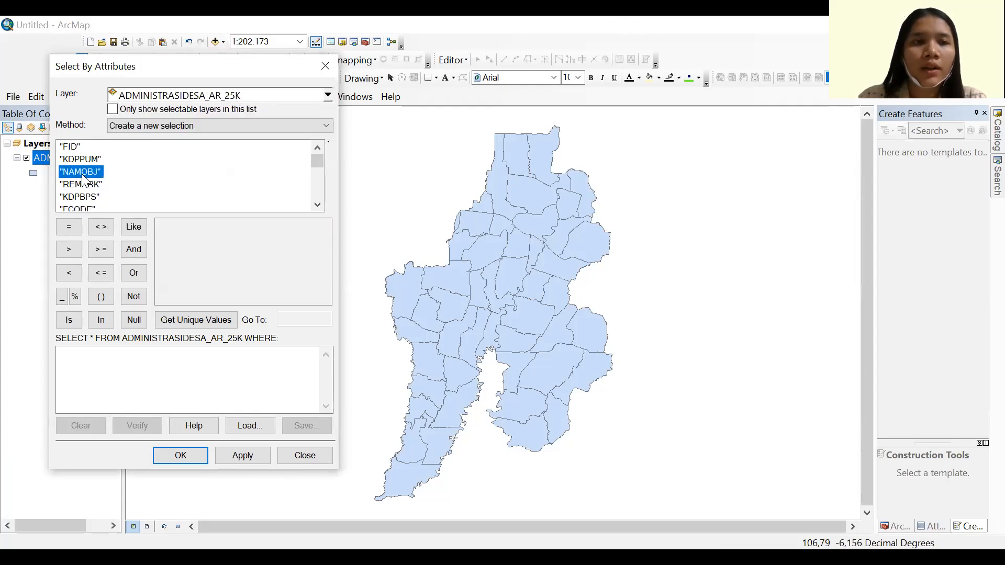
double_click(81, 174)
left_click(81, 234)
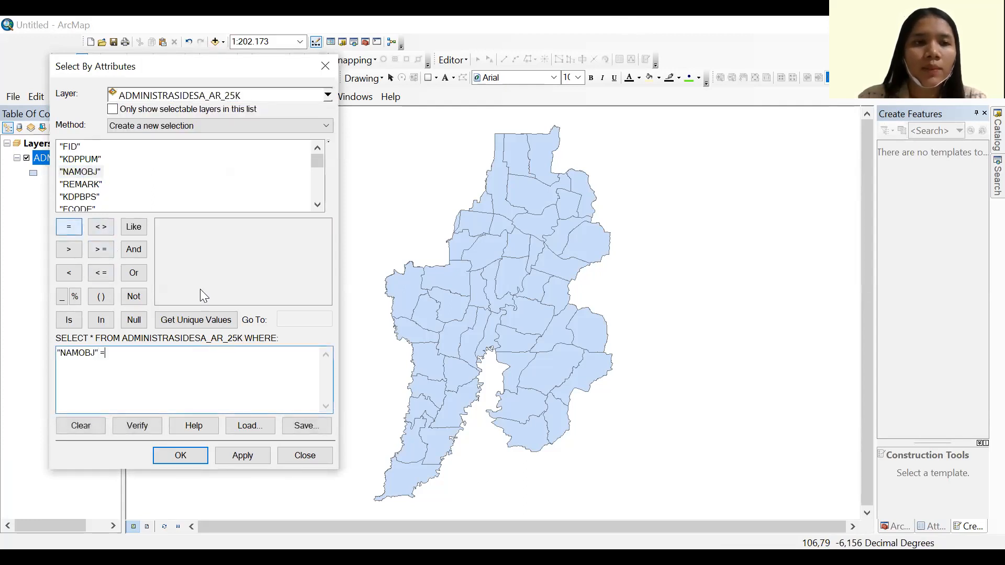
left_click(210, 321)
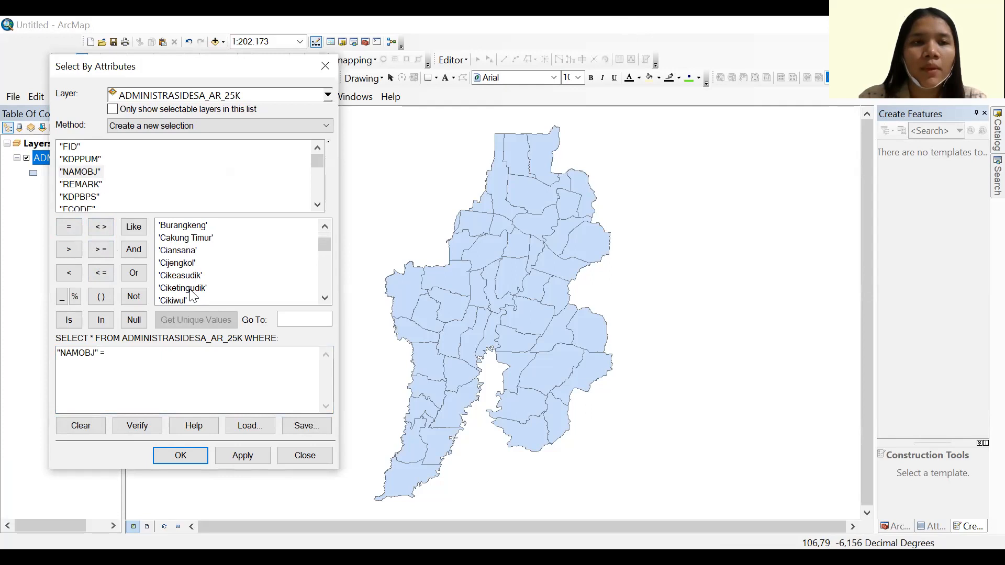
double_click(190, 292)
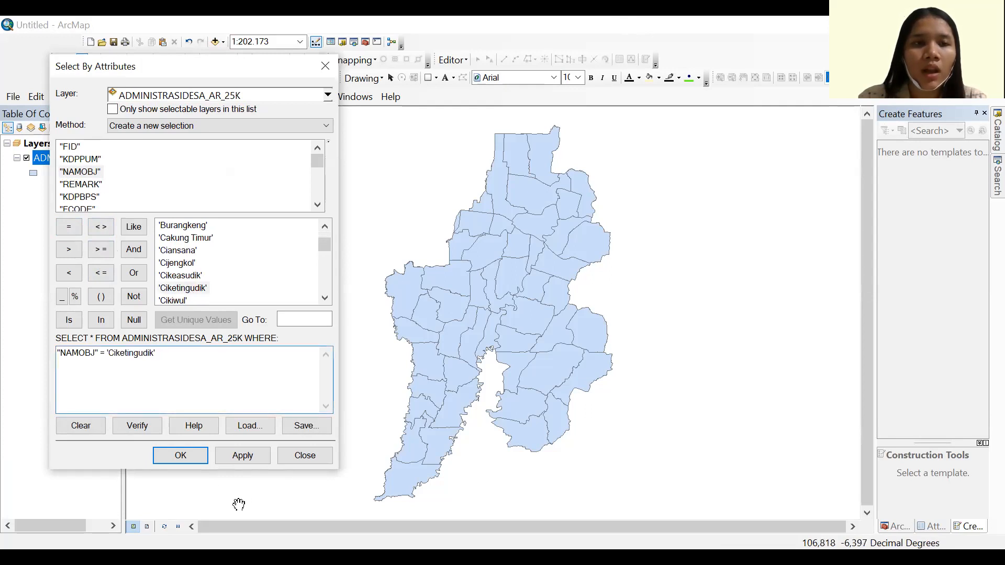
left_click(177, 457)
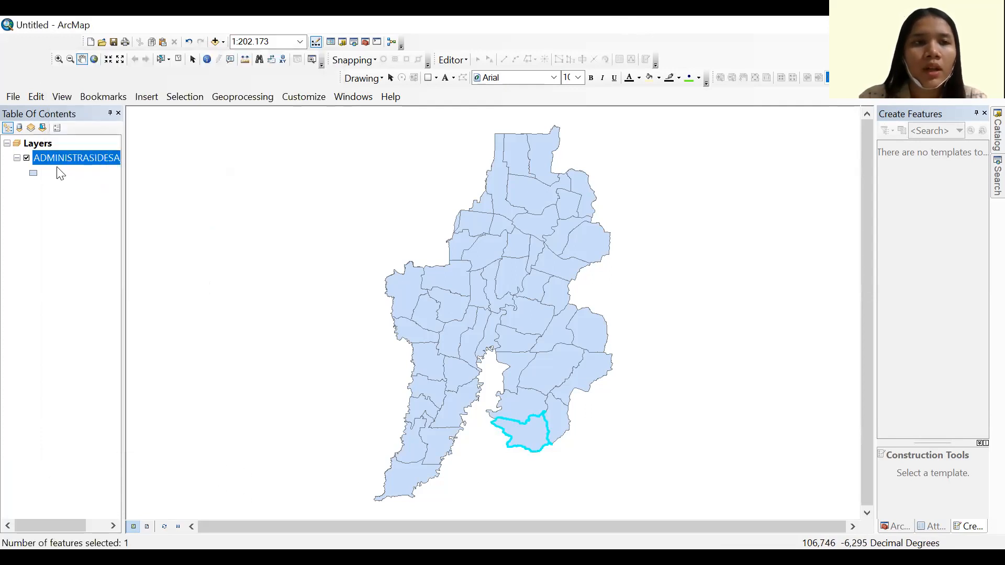
Set up a data export of the selected features, naming the output file 'Batas administrasi Kelurahan Ciketingudik.shp' in the home ArcGIS folder
right_click(56, 158)
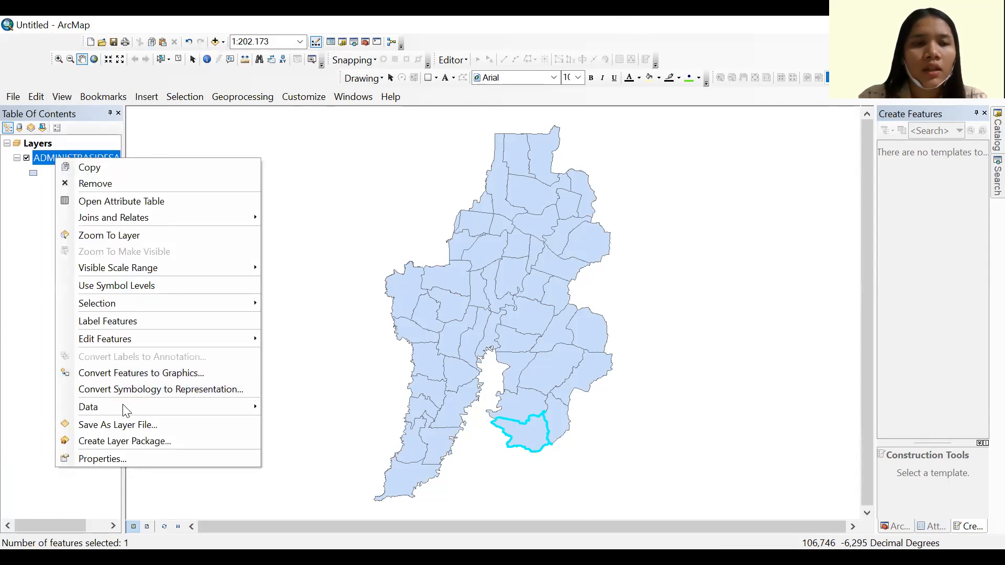
mouse_move(125, 411)
left_click(318, 422)
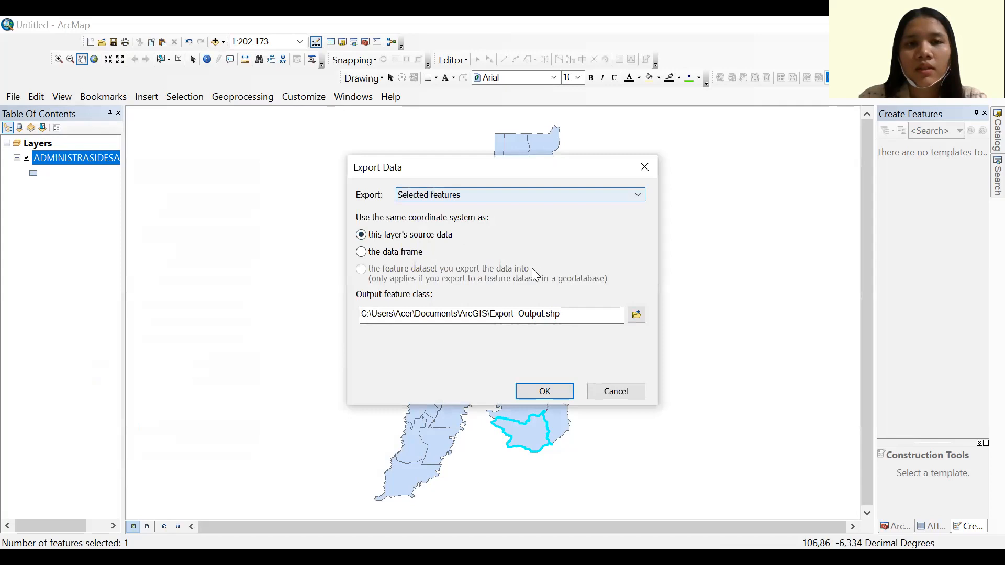
left_click(637, 315)
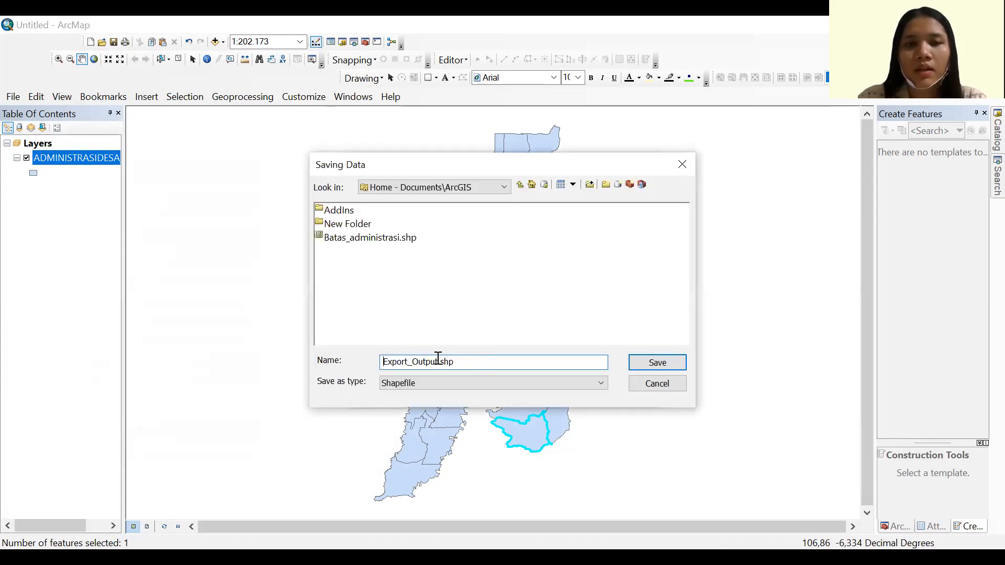
left_click(396, 238)
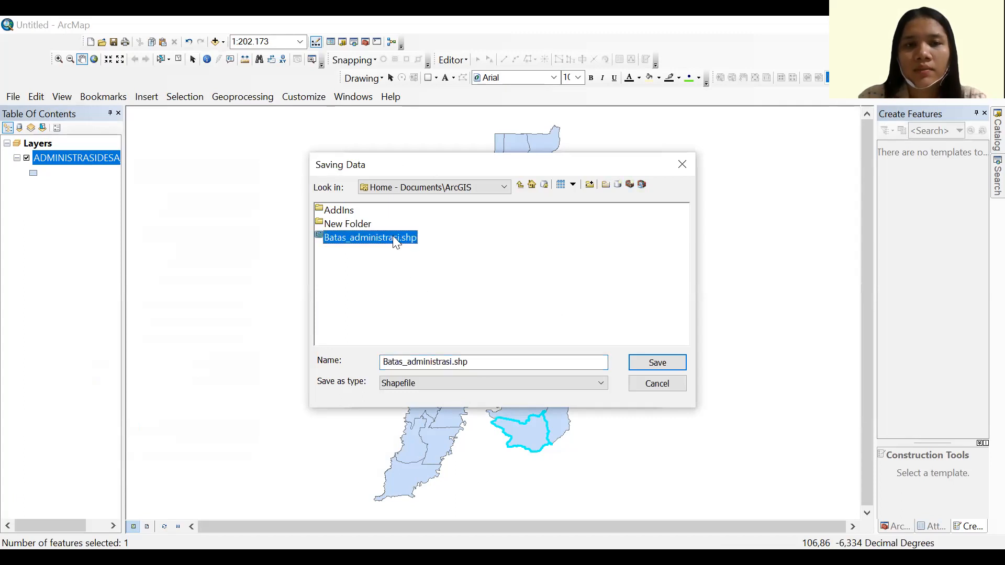
left_click(553, 240)
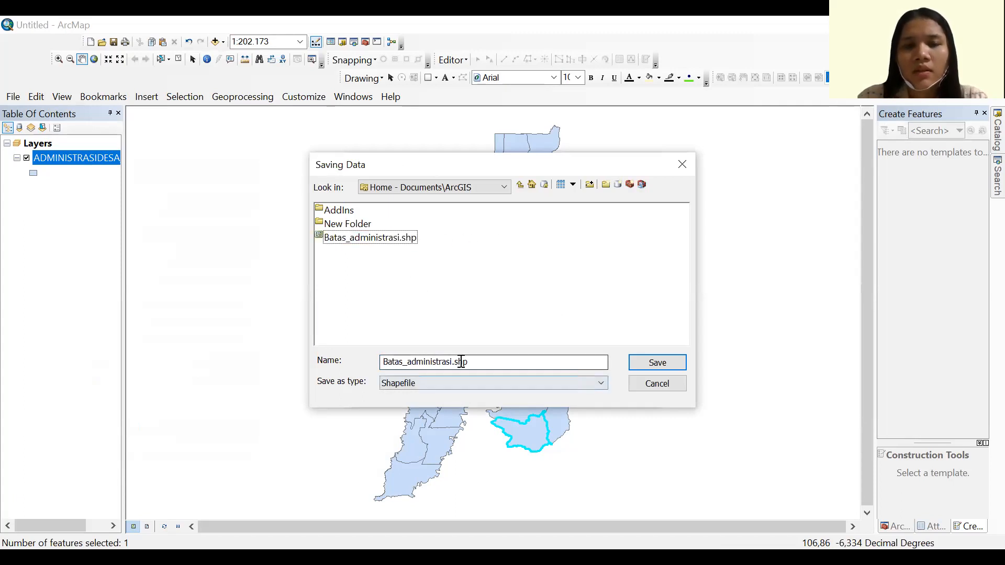
left_click_drag(488, 359, 357, 361)
left_click(516, 322)
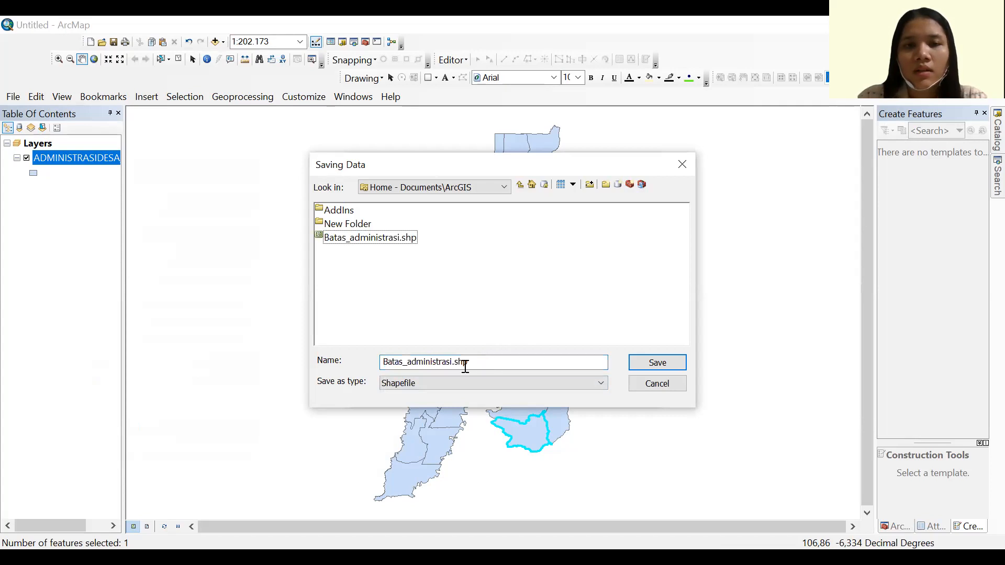
left_click(410, 363)
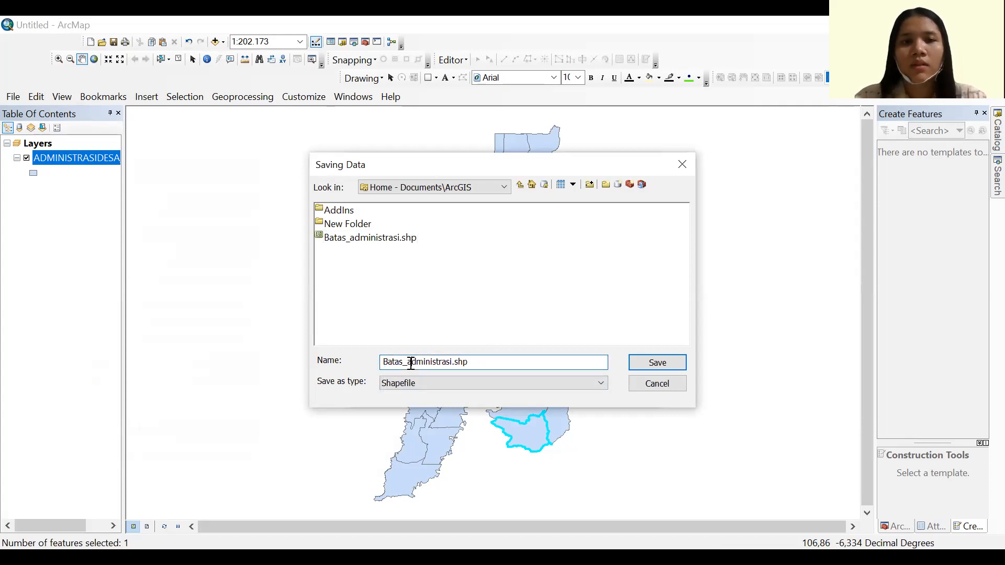
key("BackSpace")
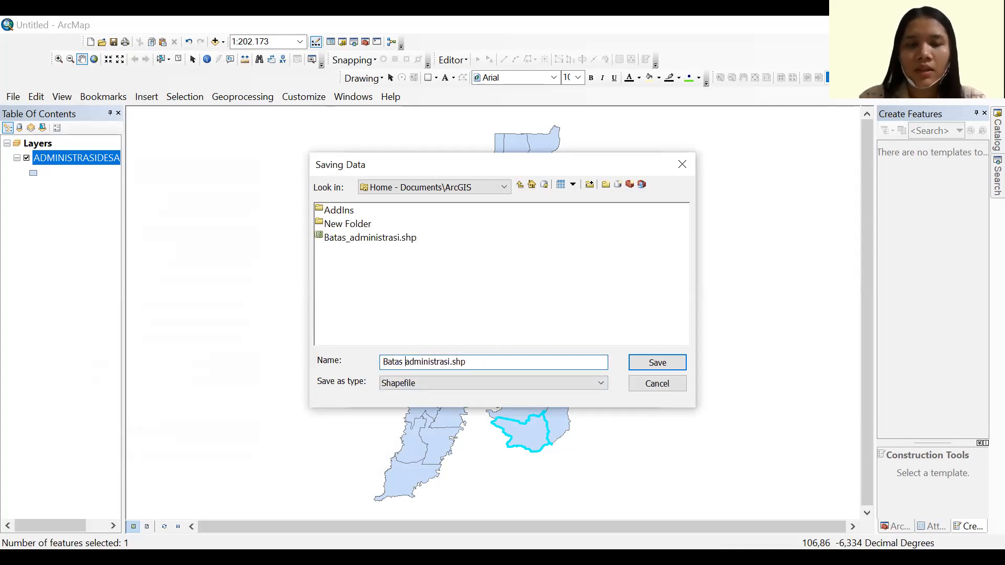
left_click(451, 362)
type("Kelurahan Ciketingudik")
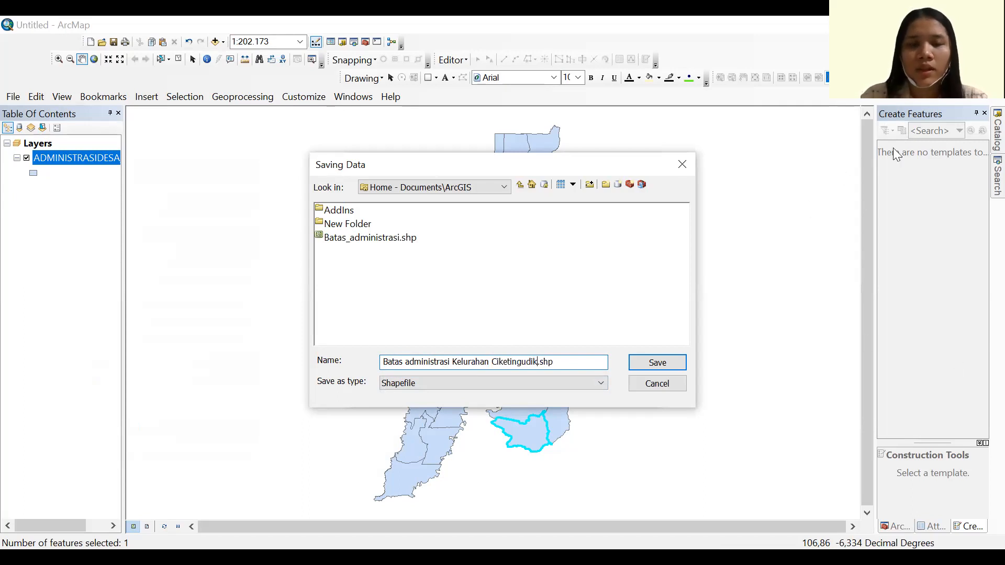
Save the output as a Shapefile, run the export, and add the exported data to the map as a layer
left_click(535, 386)
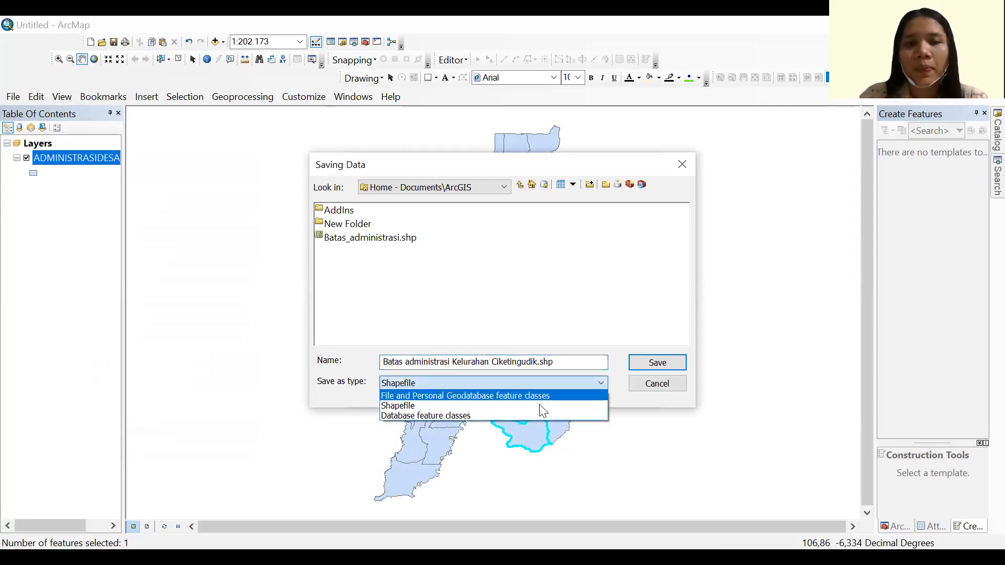
left_click(529, 407)
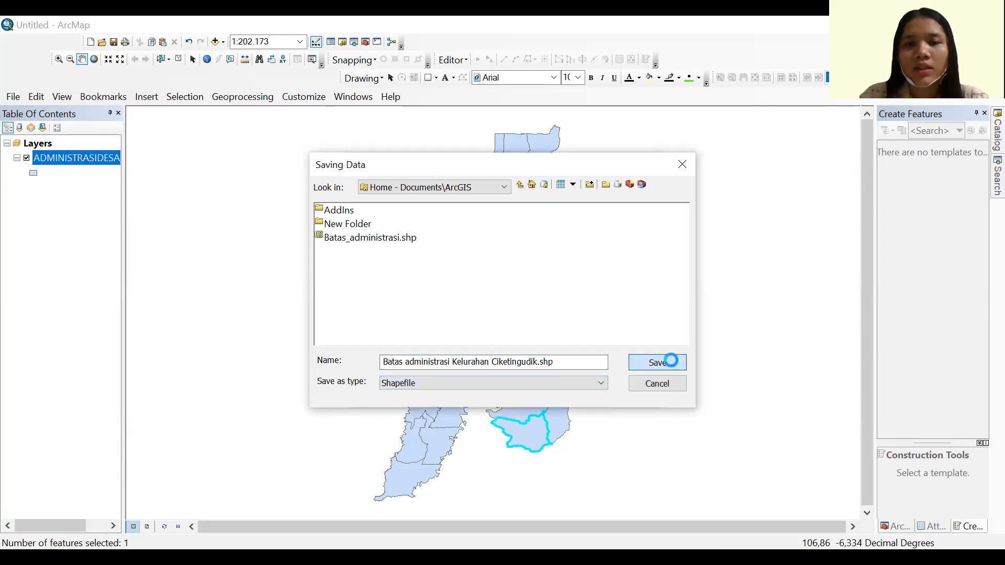
left_click(672, 362)
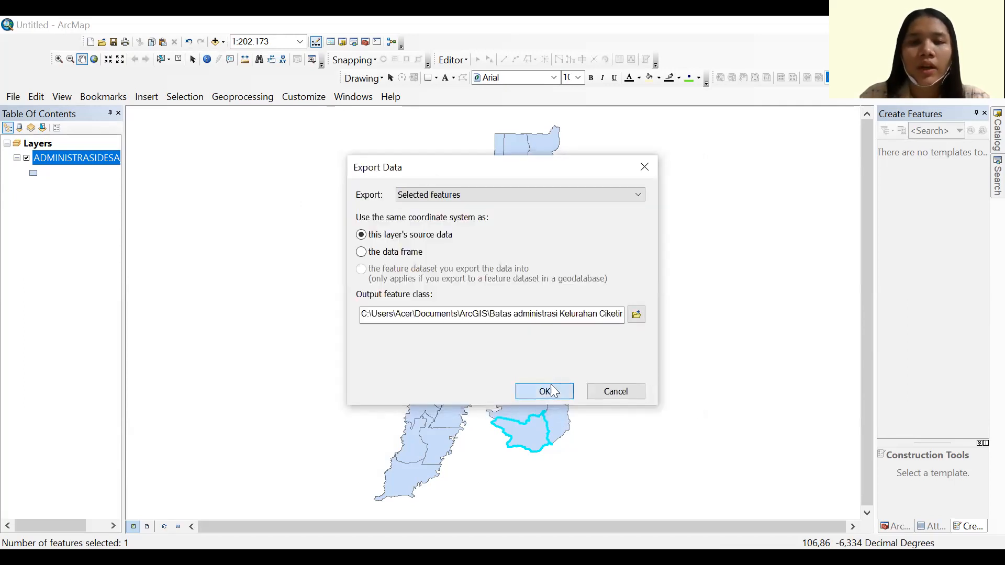
left_click(544, 391)
left_click(558, 344)
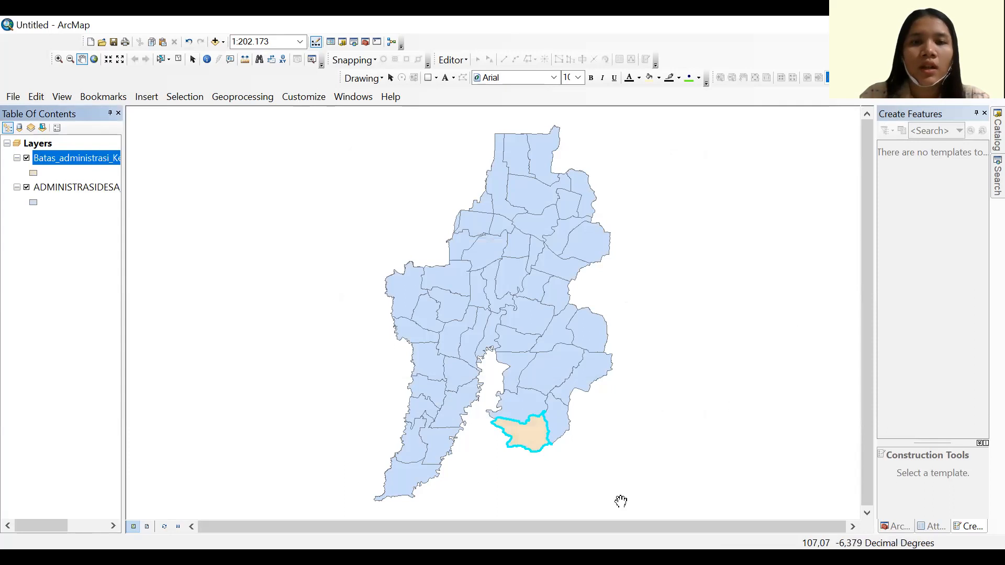
Hide the ADMINISTRASIDESA_AR_25K layer and remove it from the map, keeping only the exported boundary layer
left_click_drag(501, 484, 496, 311)
scroll(586, 329, "up", 2)
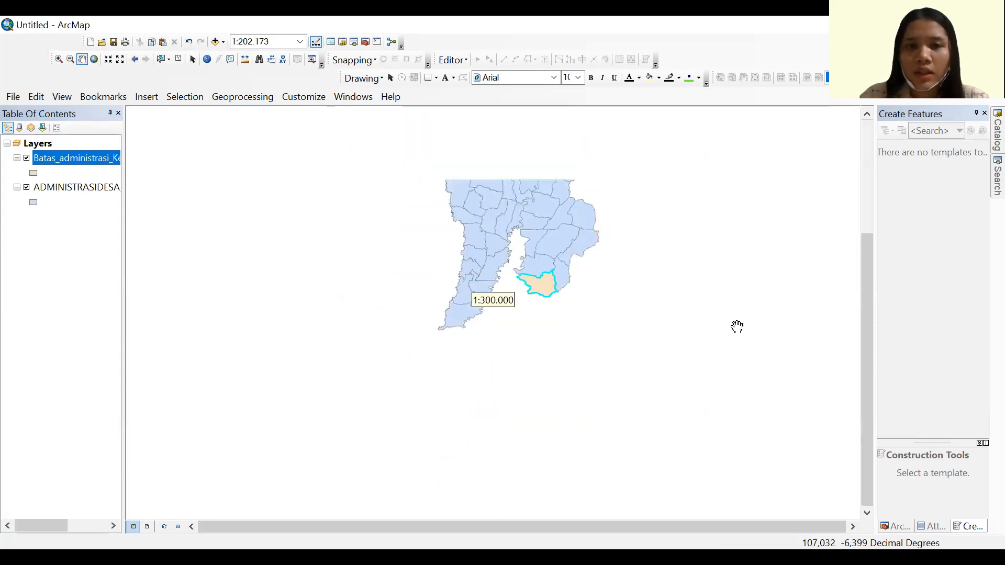
scroll(737, 326, "down", 2)
left_click_drag(869, 319, 862, 262)
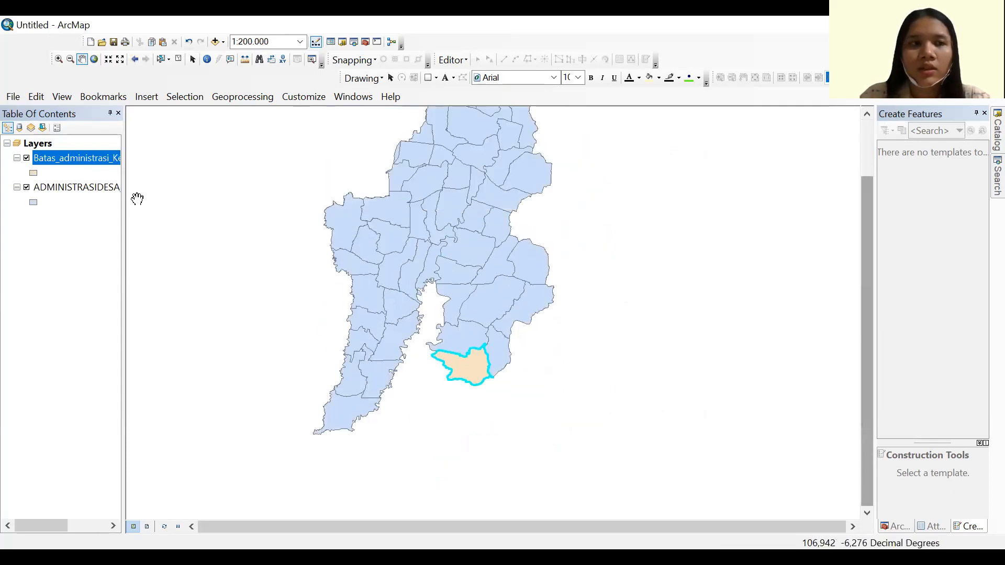
left_click(27, 187)
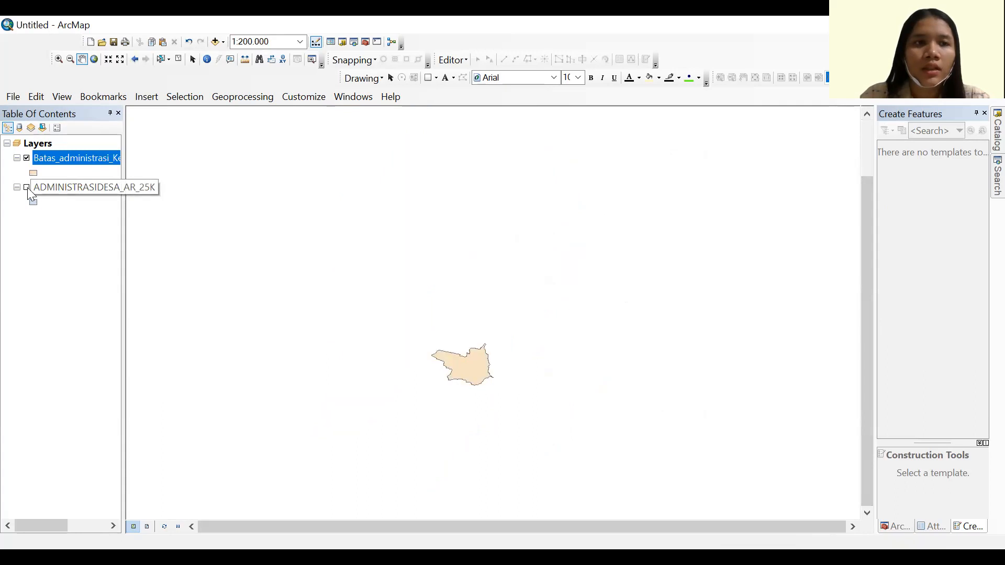
right_click(94, 192)
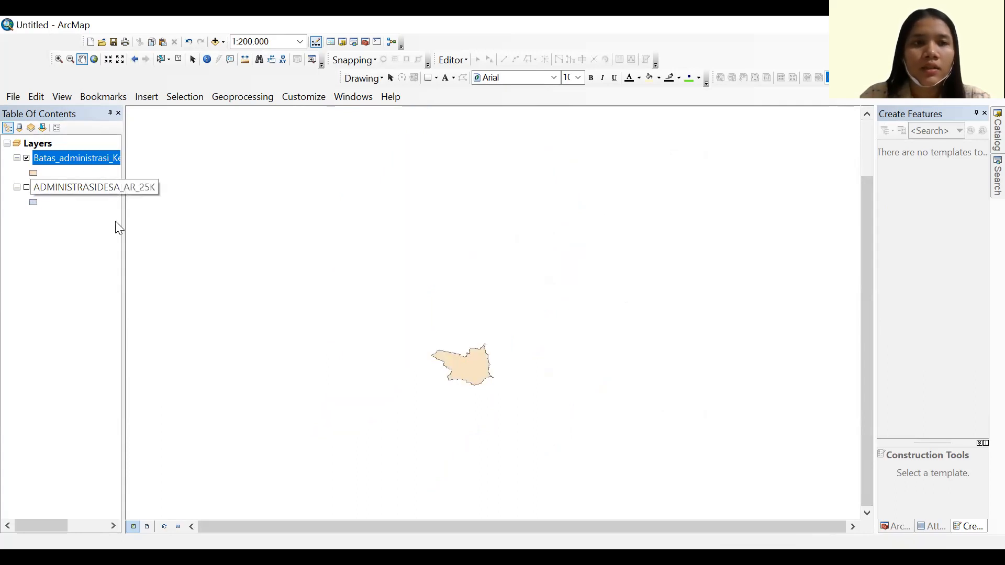
left_click(115, 221)
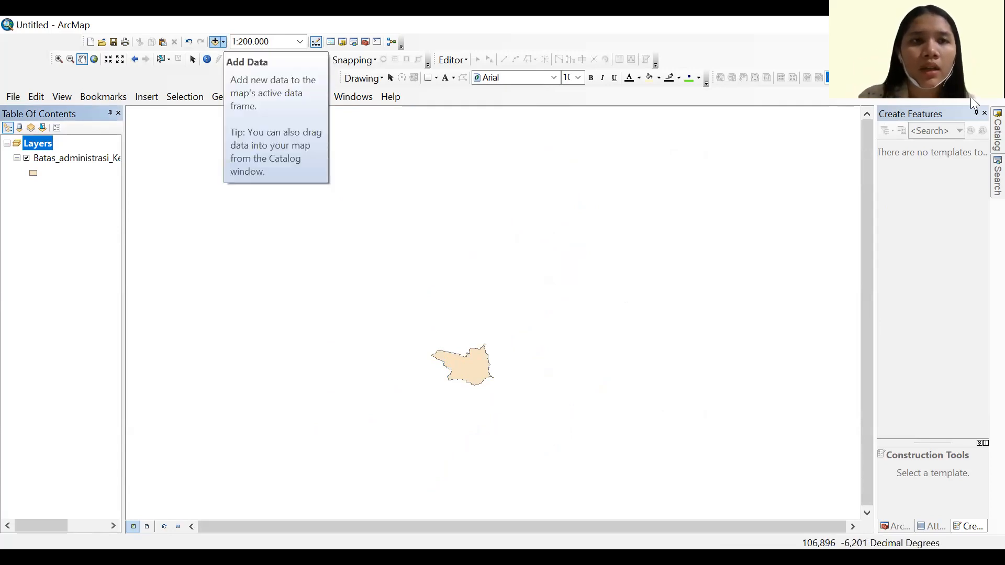
Add the Imagery basemap to the map beneath the village boundary layer
left_click(223, 42)
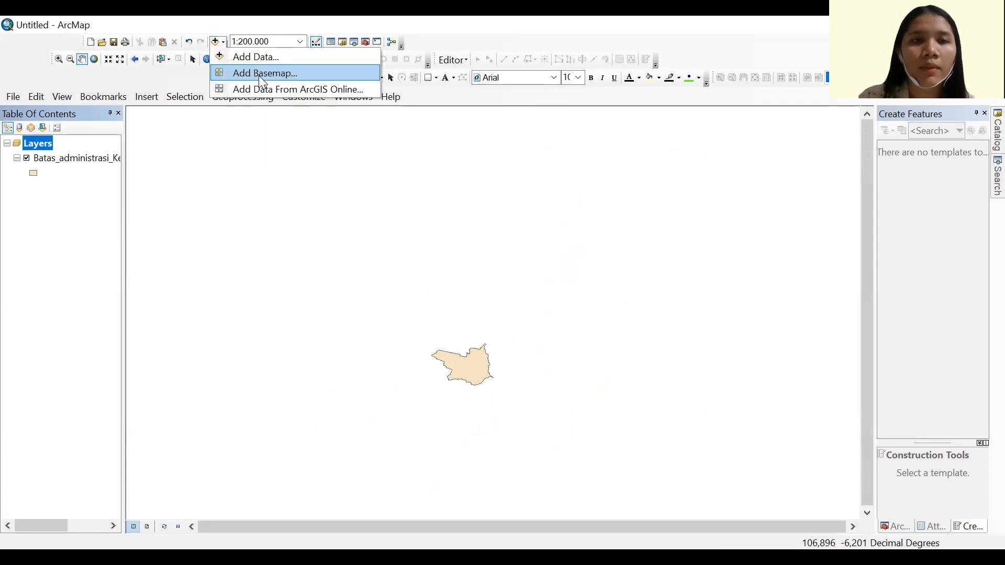
left_click(258, 75)
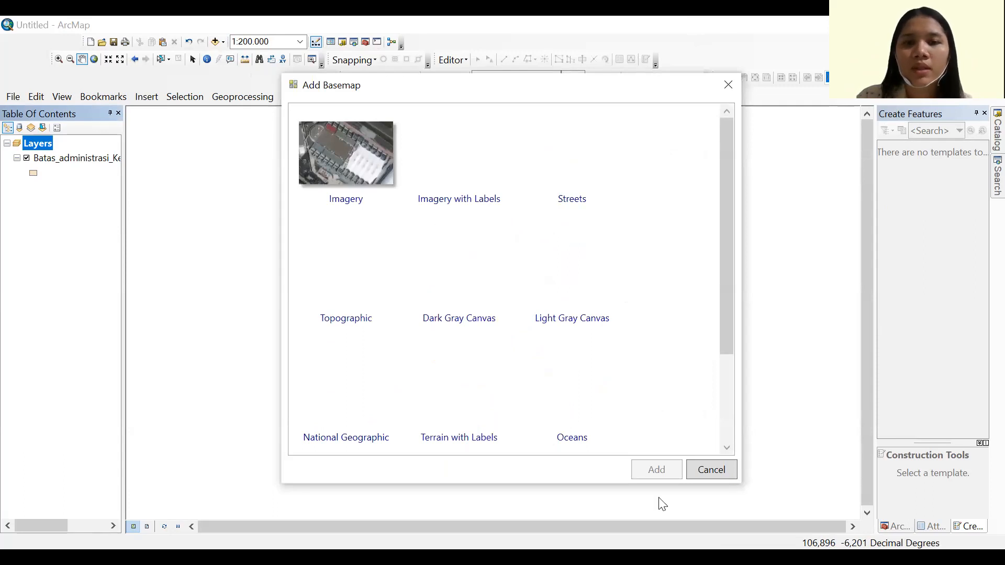
left_click(654, 471)
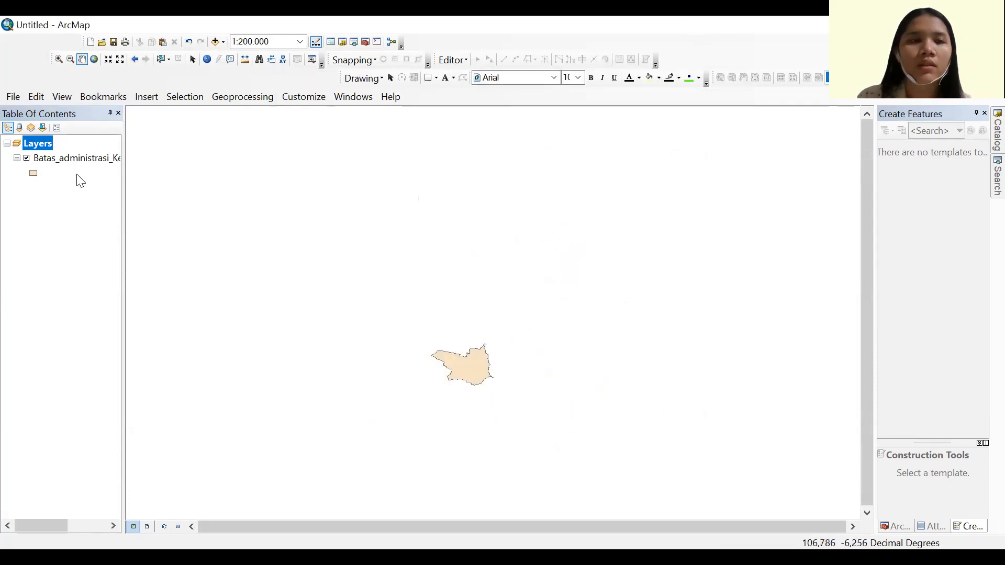
left_click(462, 28)
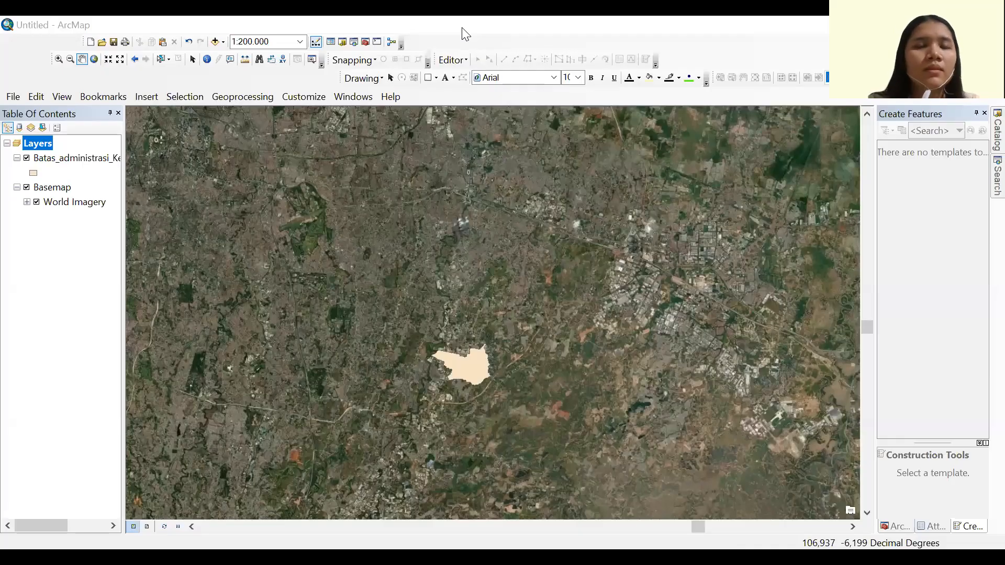
Restyle the Ciketingudik boundary layer with the Hollow symbol and a lime green outline 3 wide
right_click(73, 162)
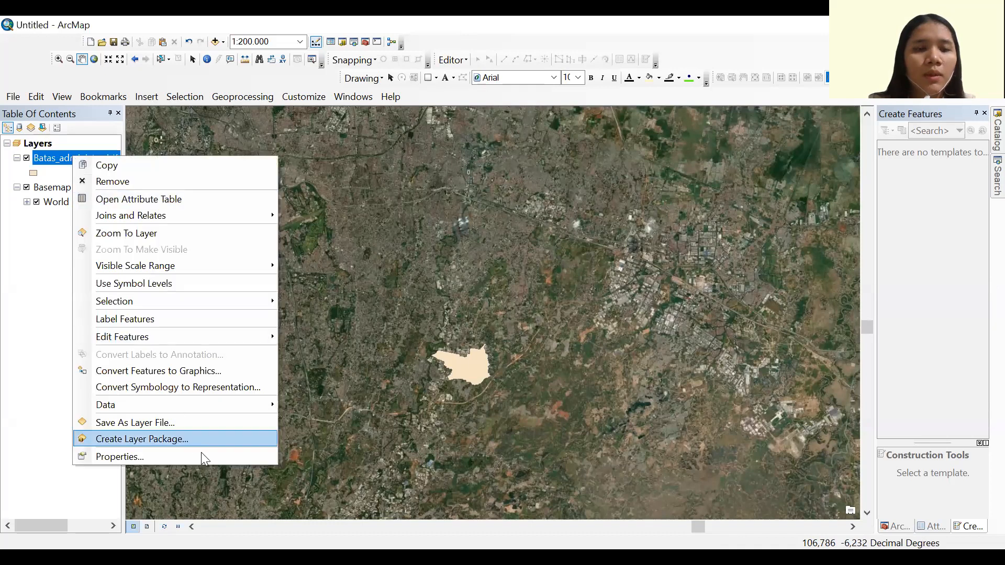
left_click(191, 234)
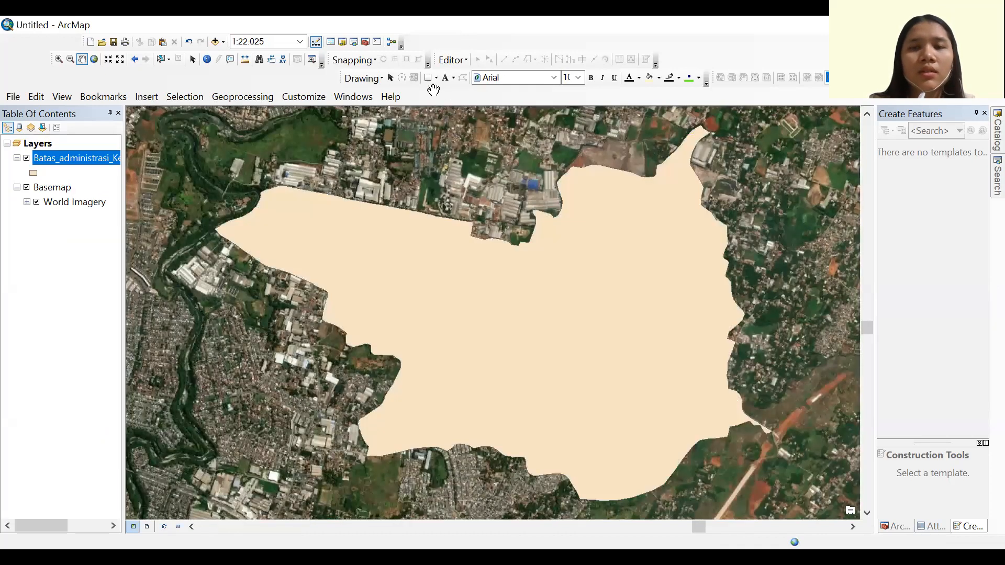
left_click(33, 172)
left_click(325, 198)
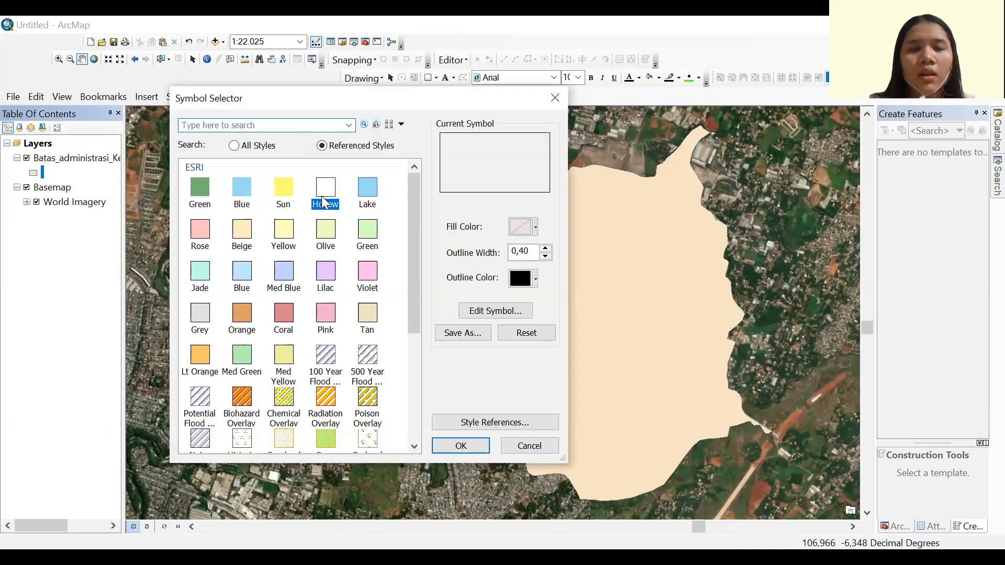
left_click(535, 282)
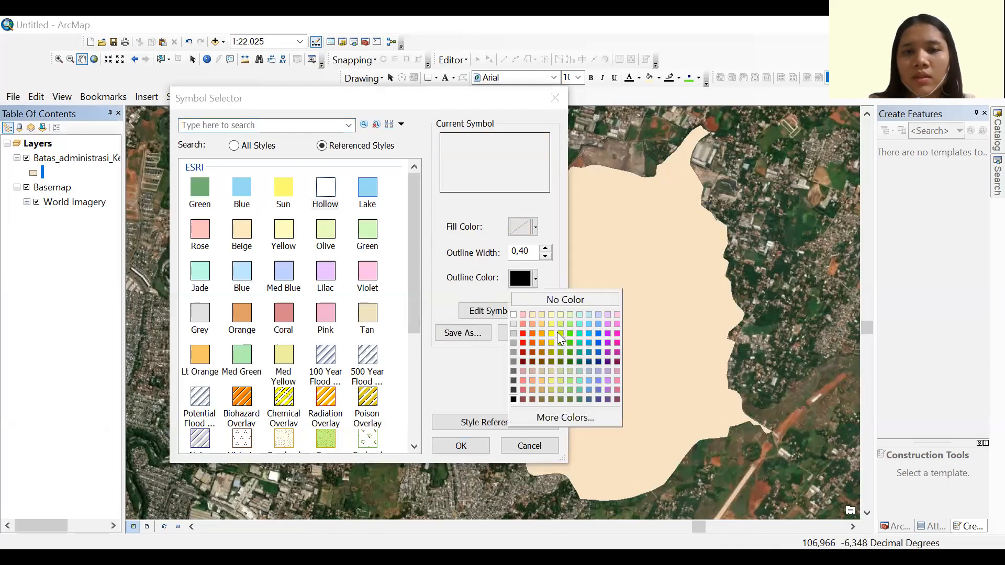
left_click(560, 333)
left_click(544, 249)
left_click(544, 249)
left_click(544, 249)
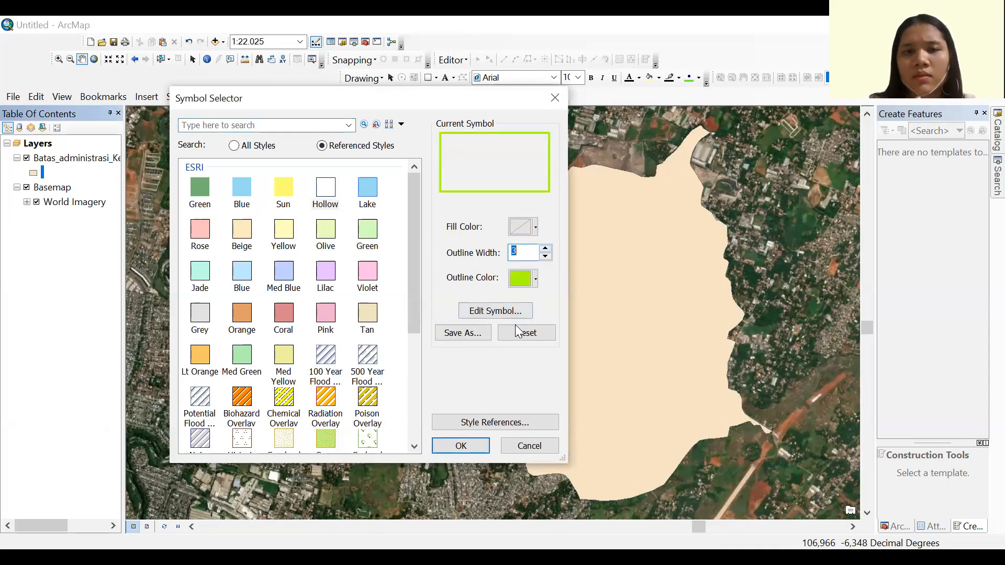
left_click(468, 447)
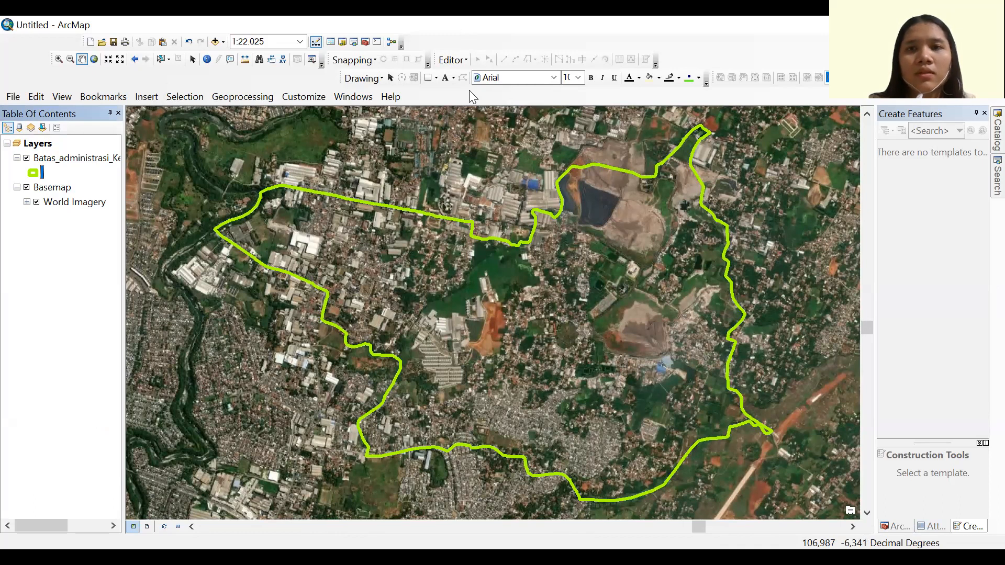
Switch to Excel to review the Data Kelurahan Ciketingudik table and its file type options for saving, and return to ArcMap
key("alt+Tab")
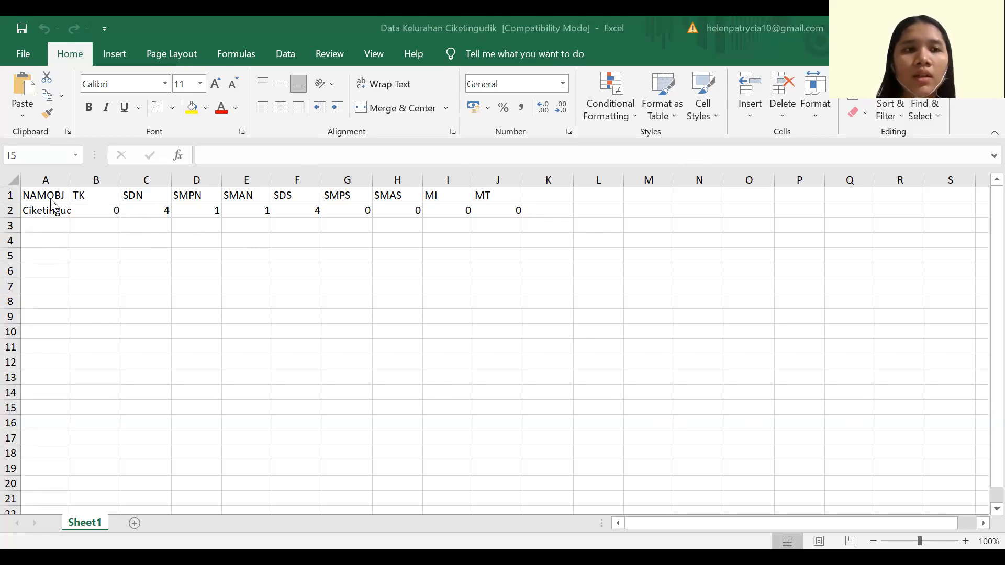
left_click(91, 209)
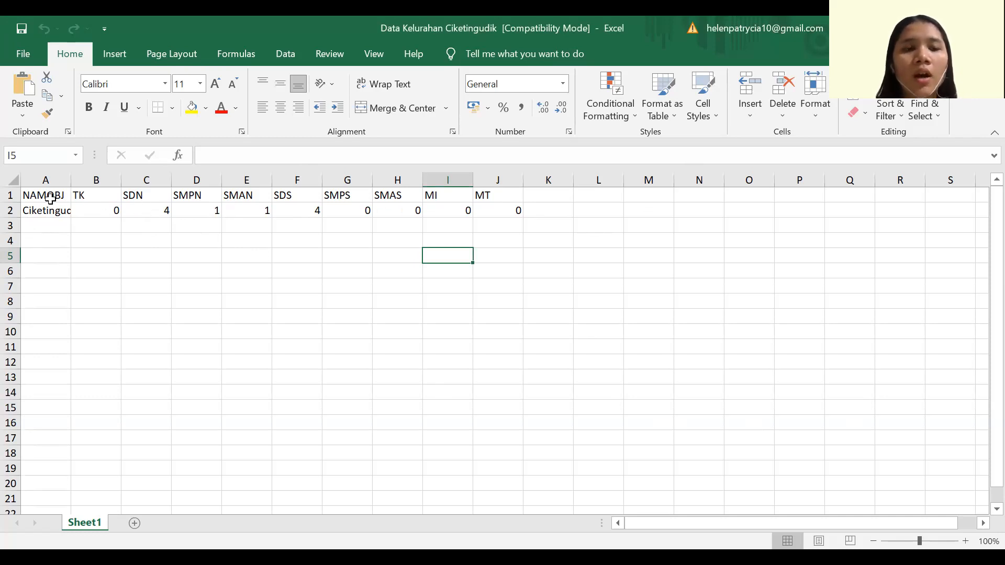
left_click(22, 56)
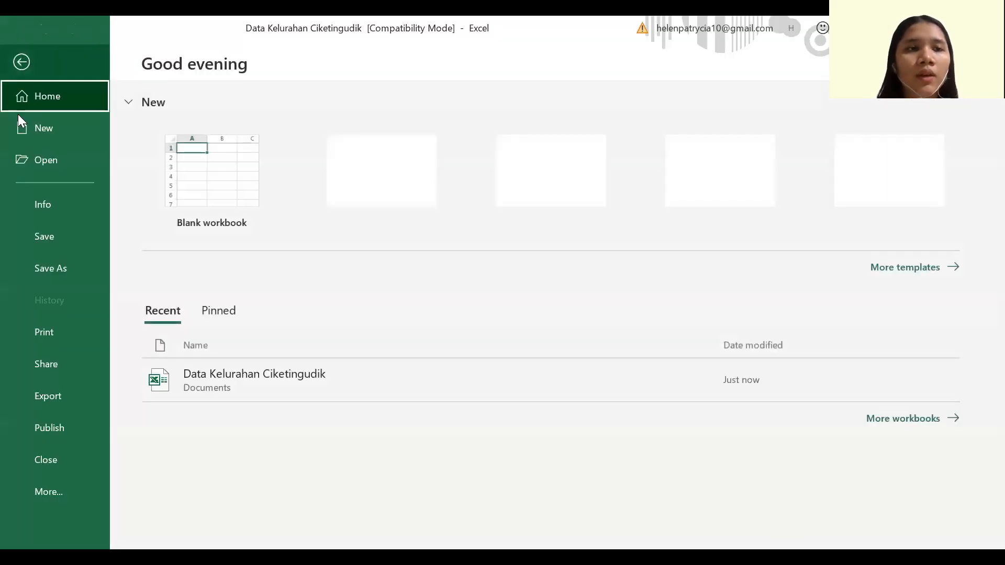
left_click(61, 275)
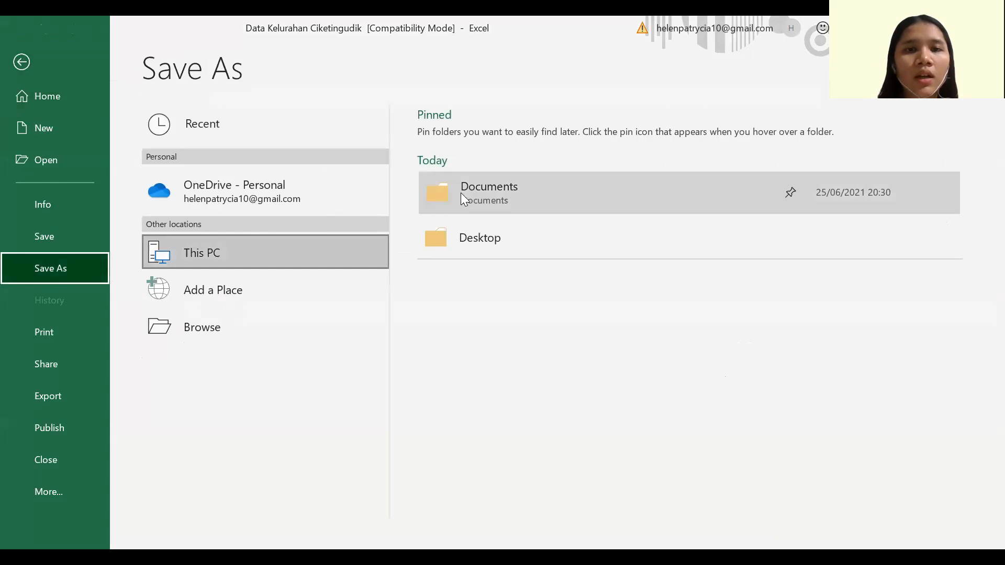
left_click(516, 196)
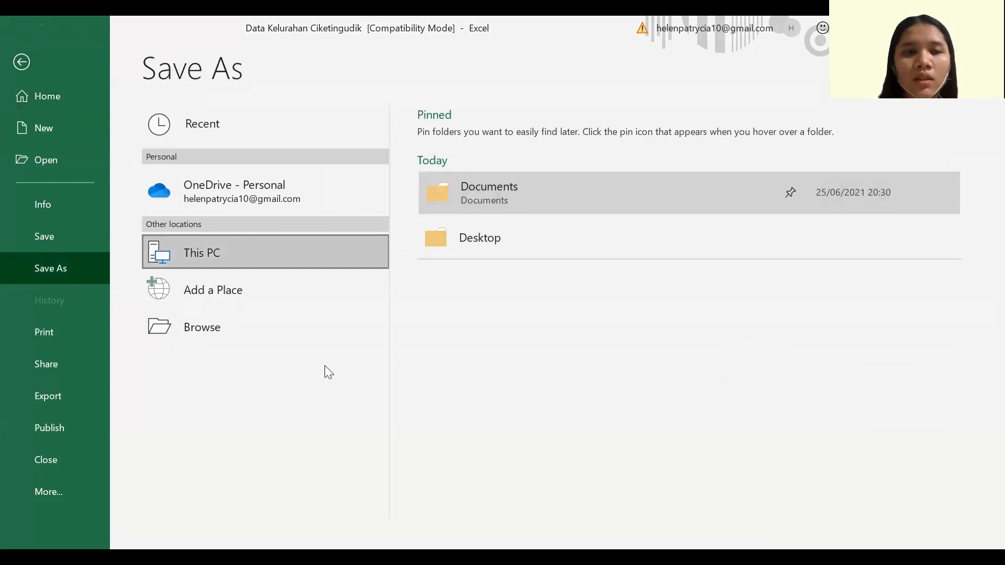
left_click(299, 436)
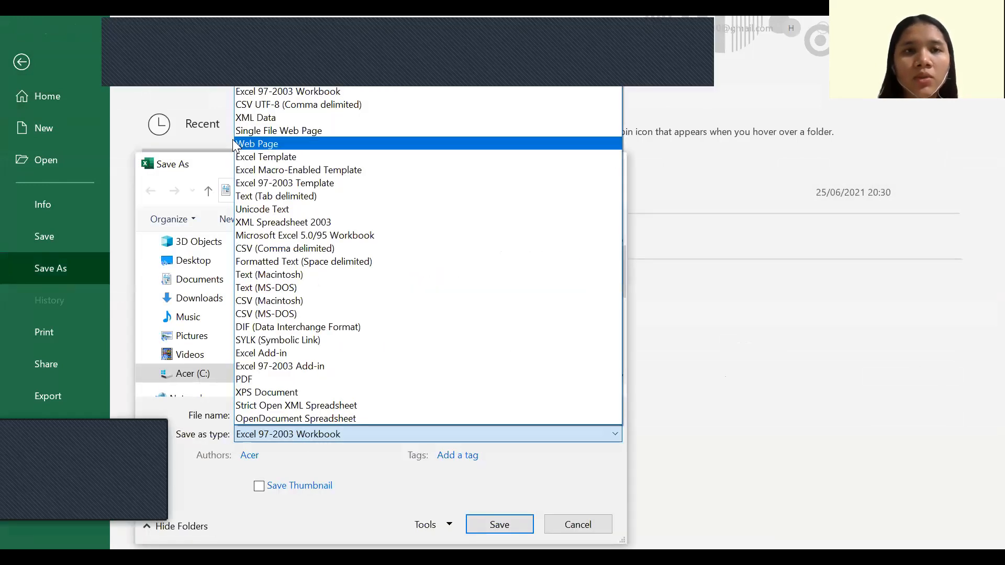
left_click(12, 61)
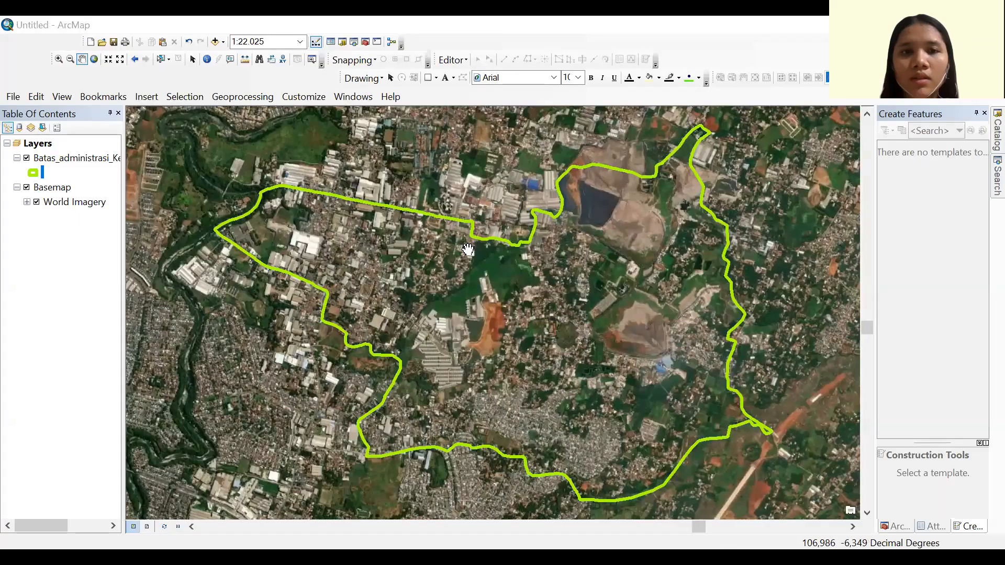
Examine the boundary layer's attribute table through to its last fields, and close it
right_click(78, 163)
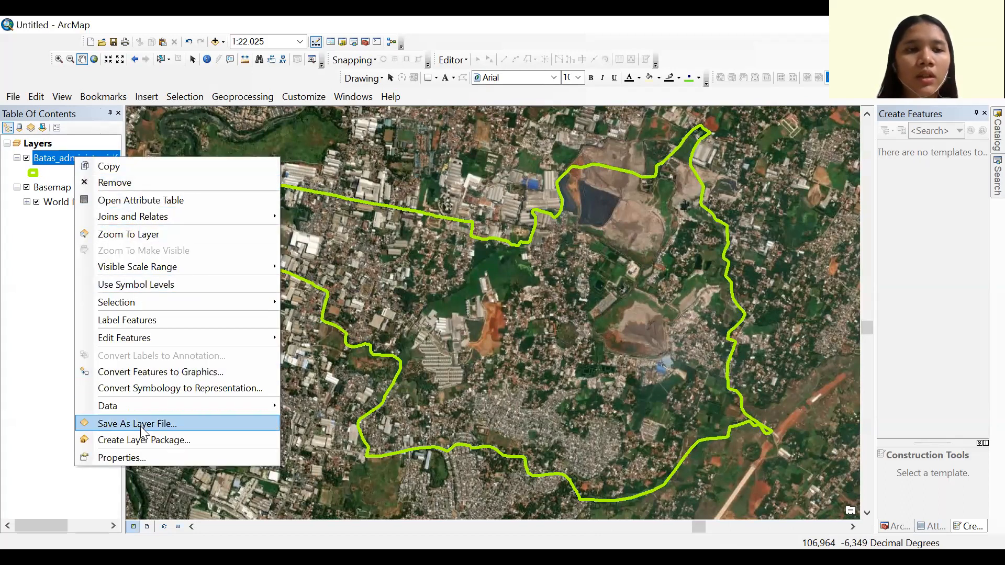
mouse_move(156, 218)
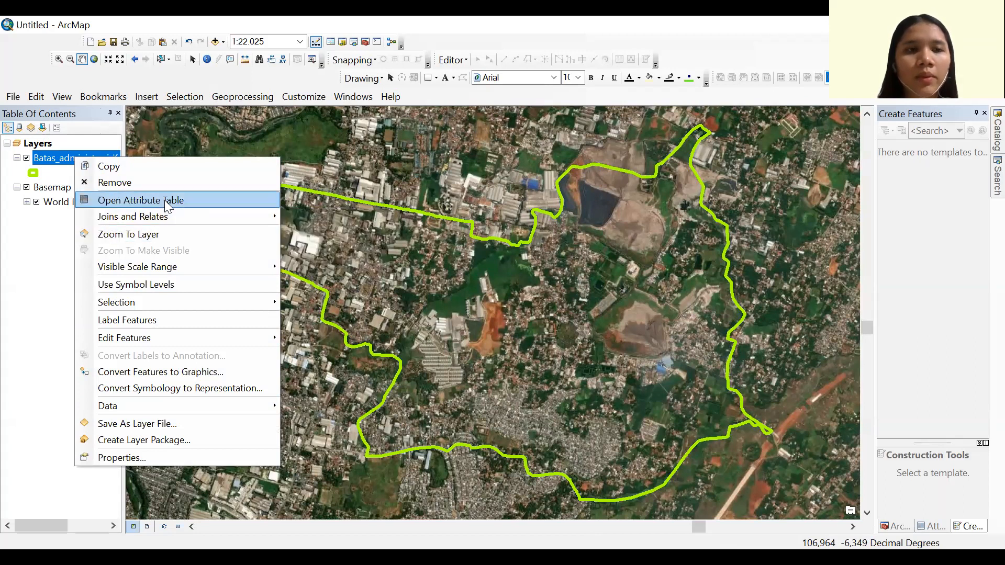
left_click(168, 201)
left_click_drag(259, 443, 577, 429)
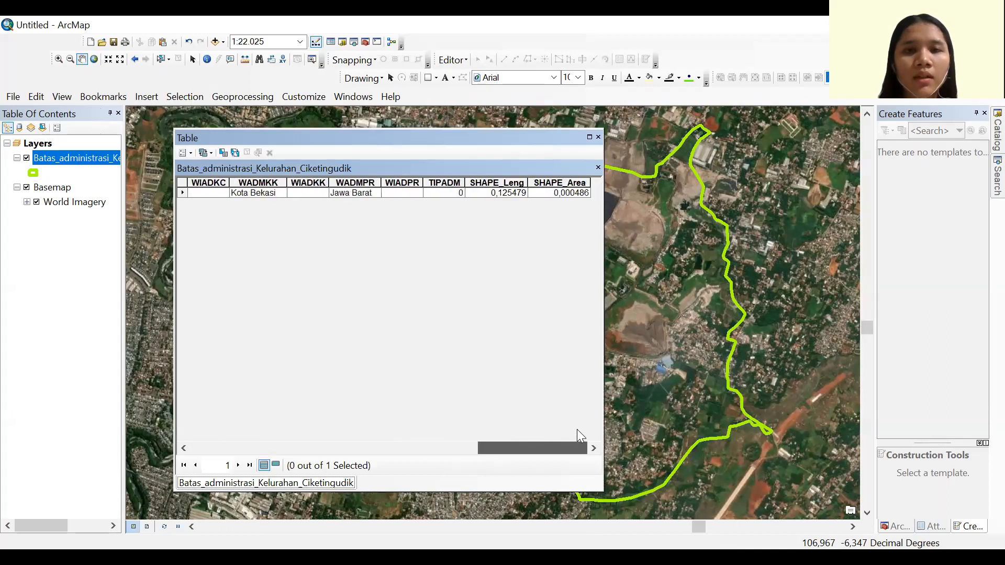
left_click(599, 137)
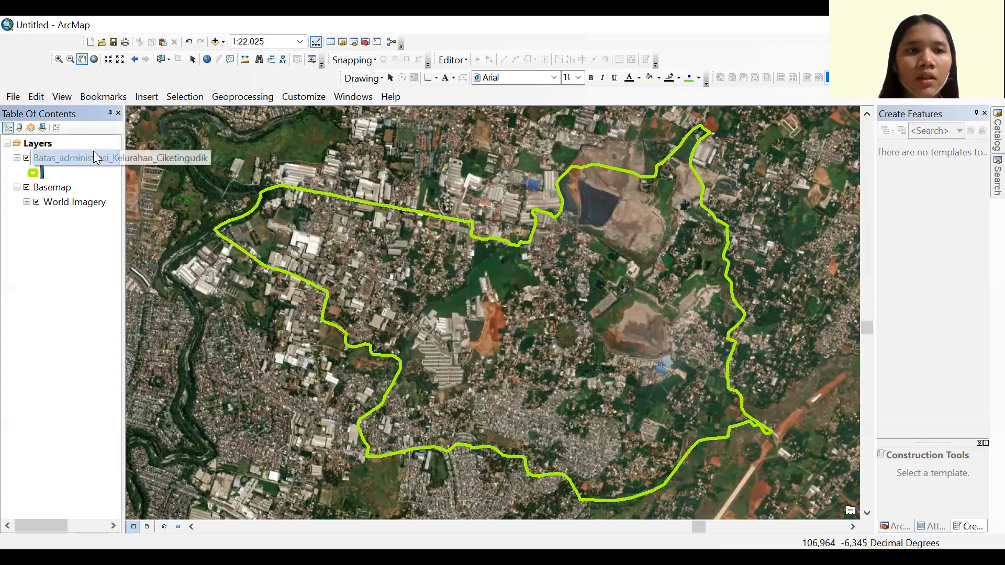
Set up an attribute join on the boundary layer's NAMOBJ field with Sheet1$ from Data Kelurahan Ciketingudik.xls, matched on its NAMOBJ field
right_click(94, 158)
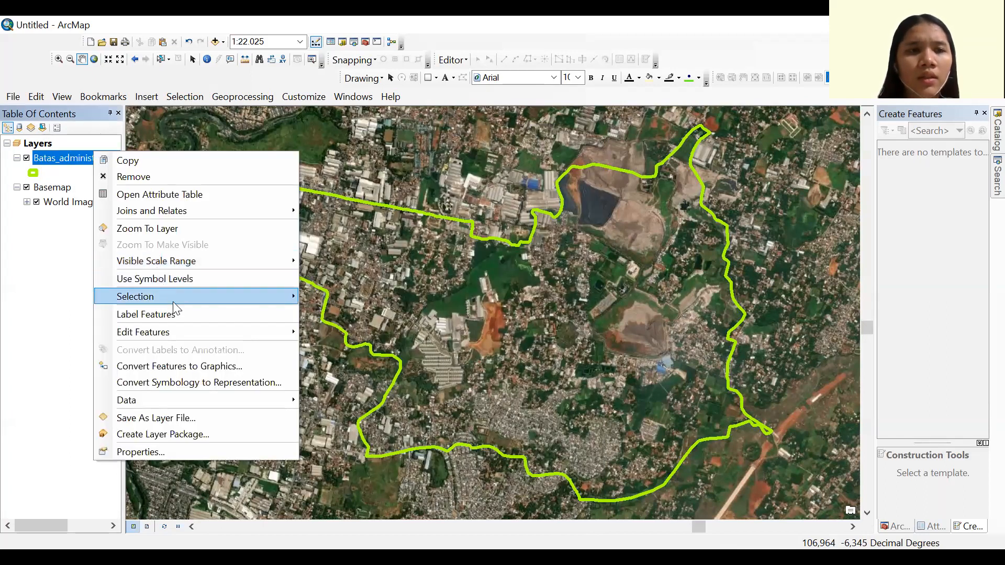
mouse_move(244, 211)
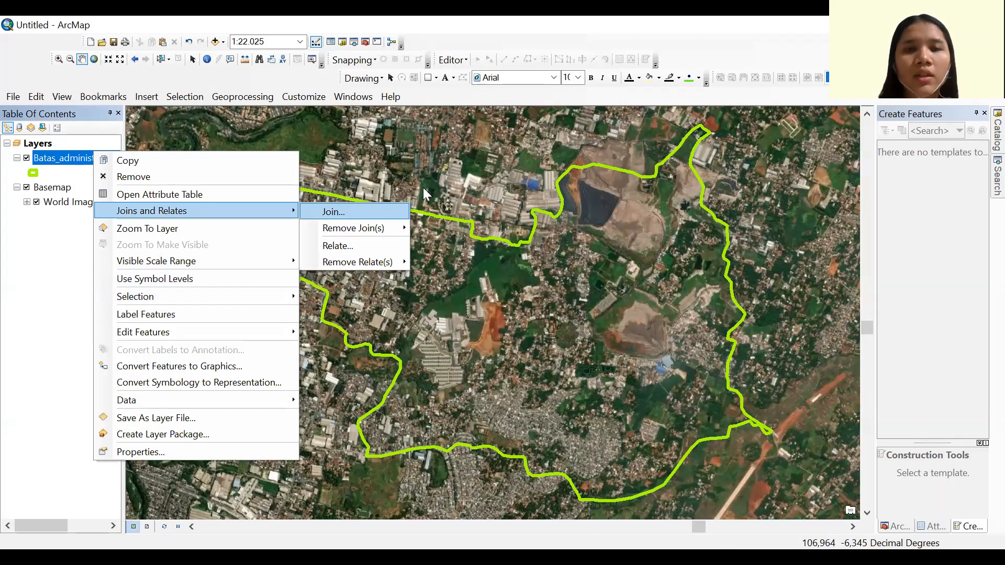
left_click(335, 211)
left_click(399, 180)
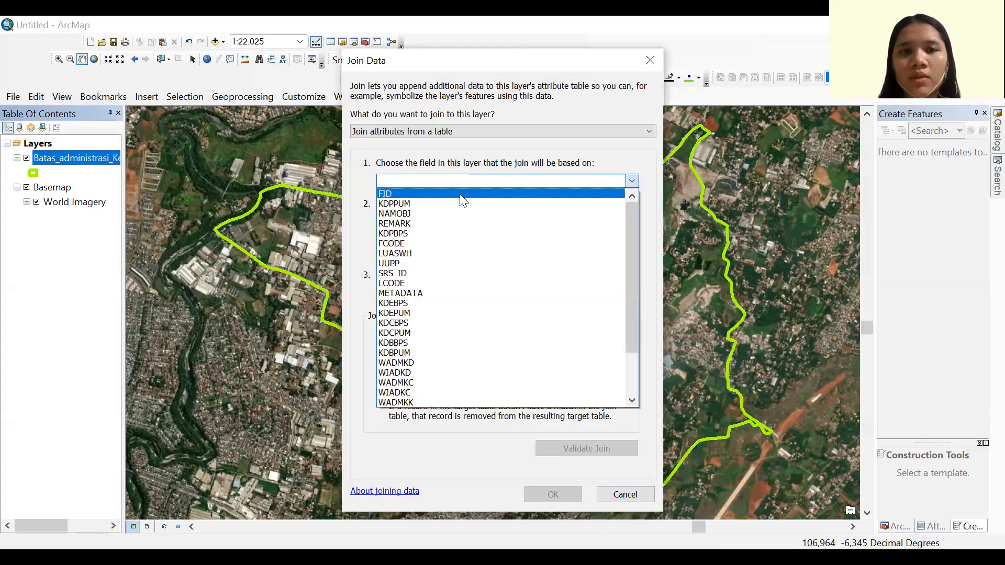
left_click(395, 213)
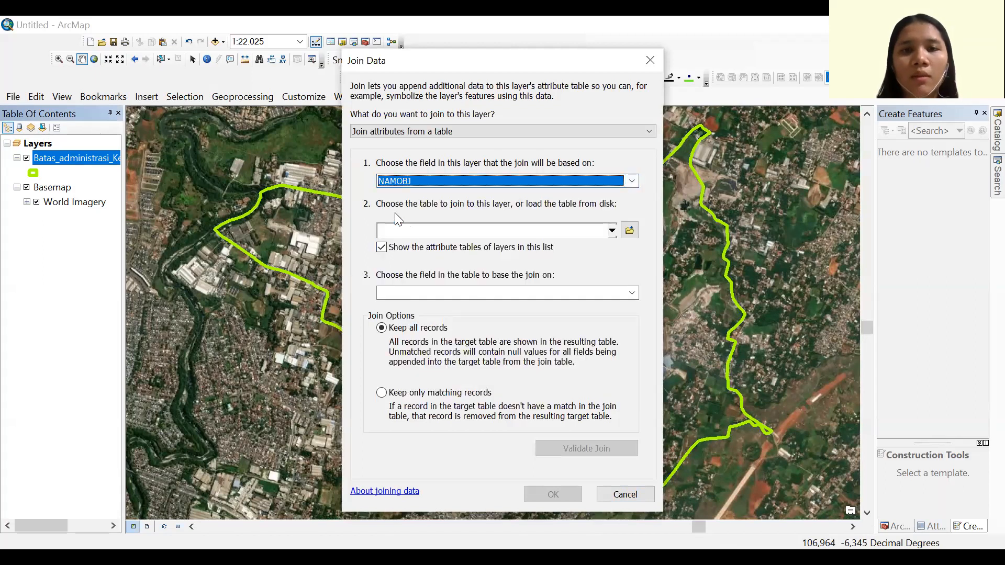
left_click(631, 230)
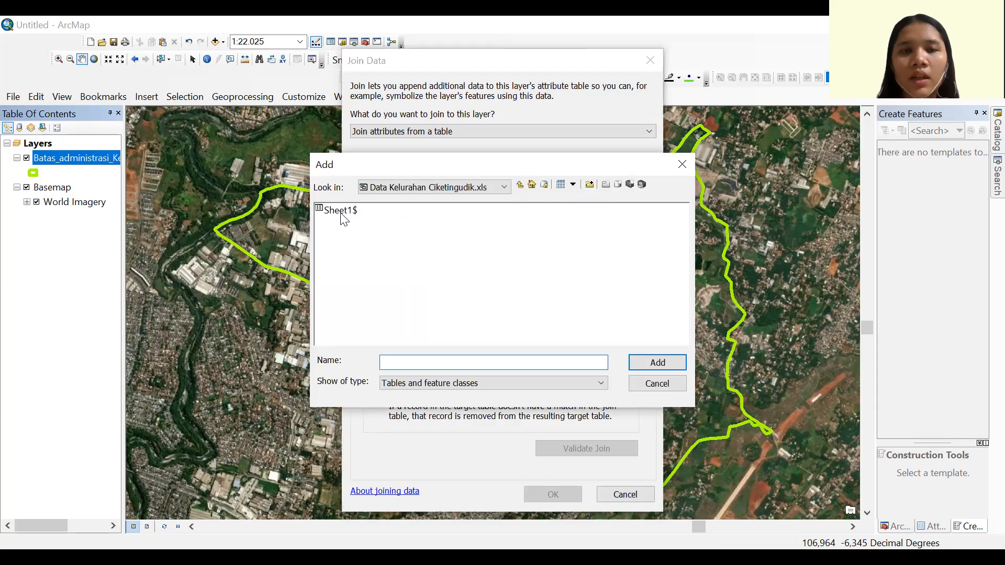
left_click(340, 211)
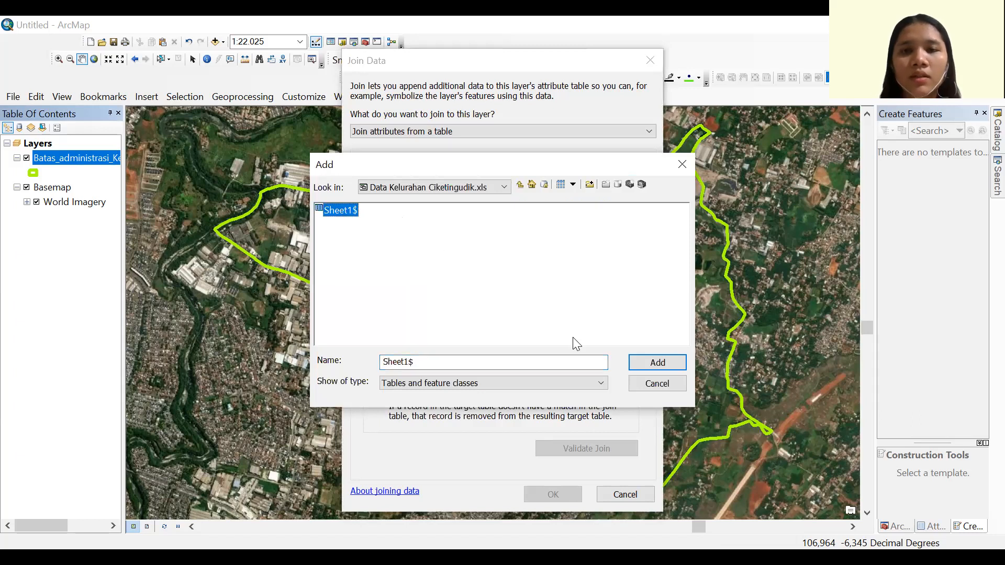
left_click(656, 363)
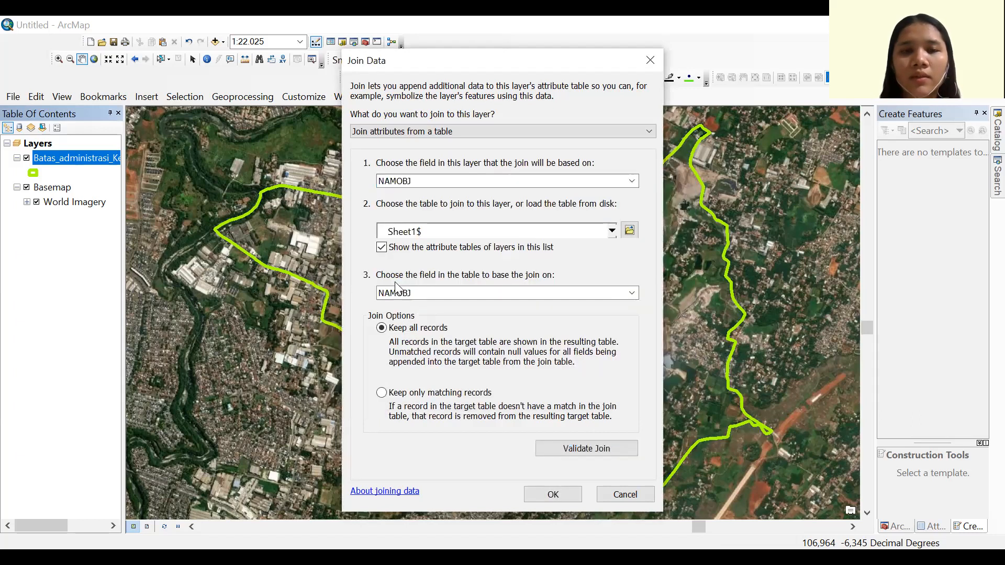
Validate the join and apply it to the boundary layer, keeping all records
left_click(597, 449)
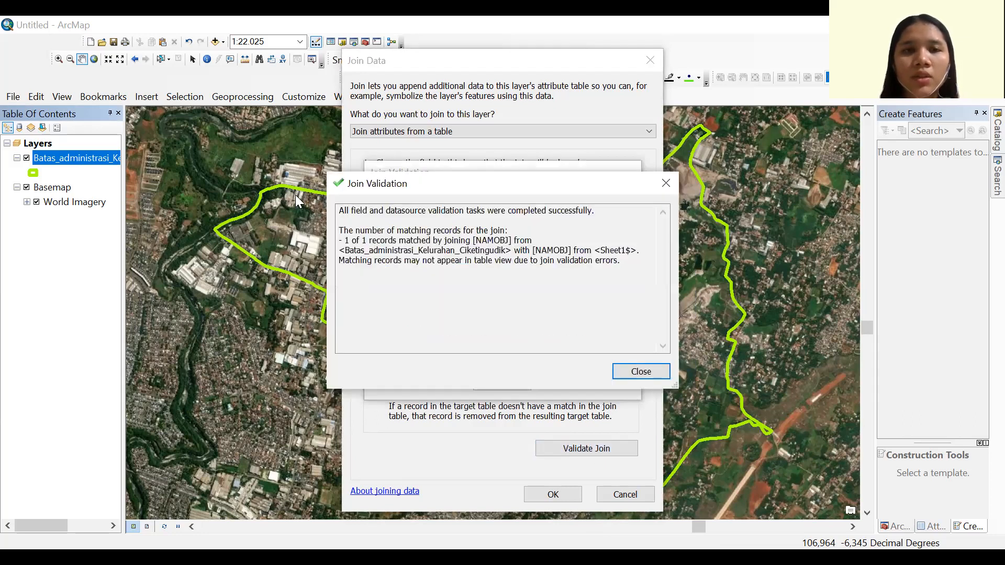
left_click(631, 373)
left_click(555, 495)
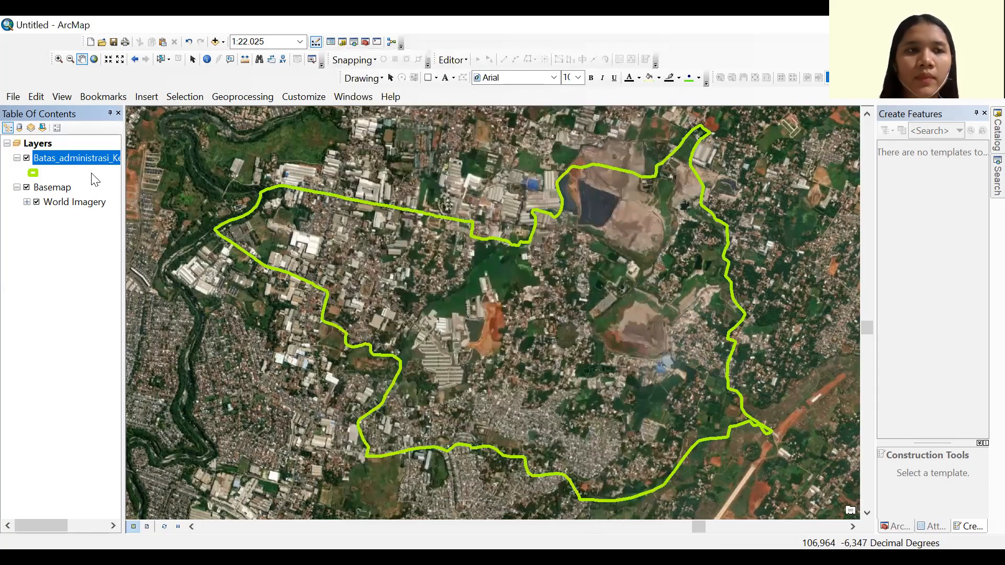
Check the joined school data fields in the boundary layer's attribute table, and close it
right_click(85, 162)
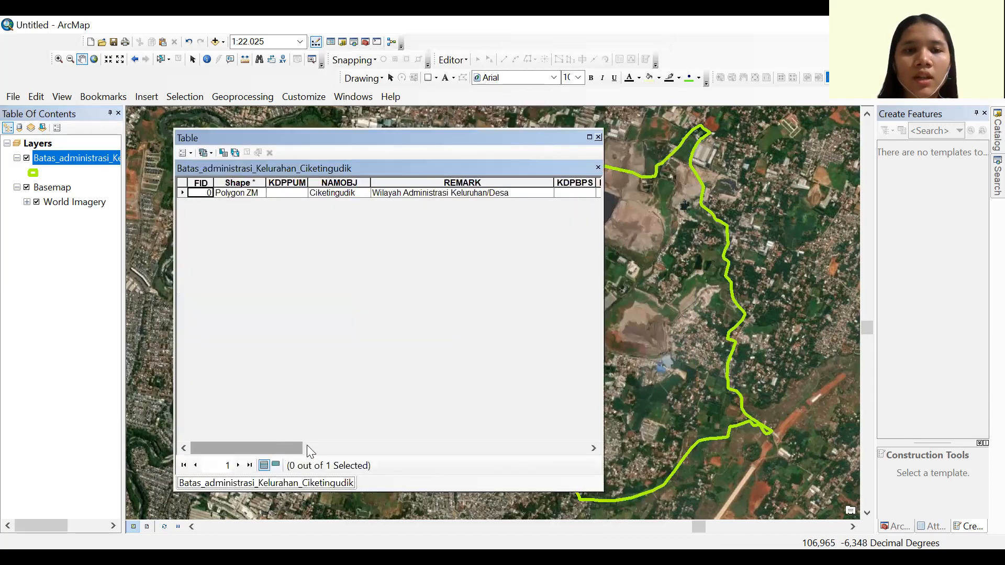
left_click_drag(299, 448, 612, 433)
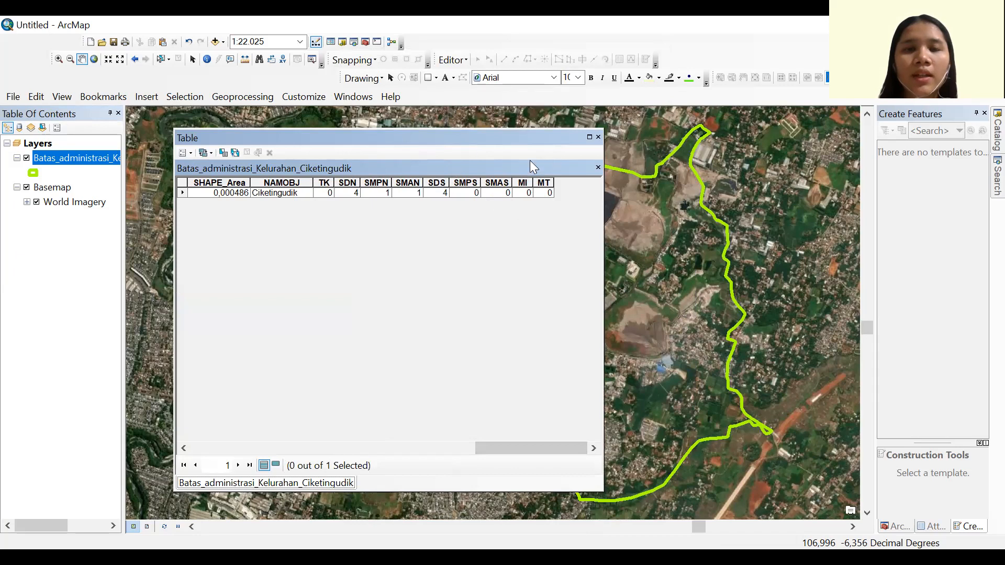
left_click(598, 137)
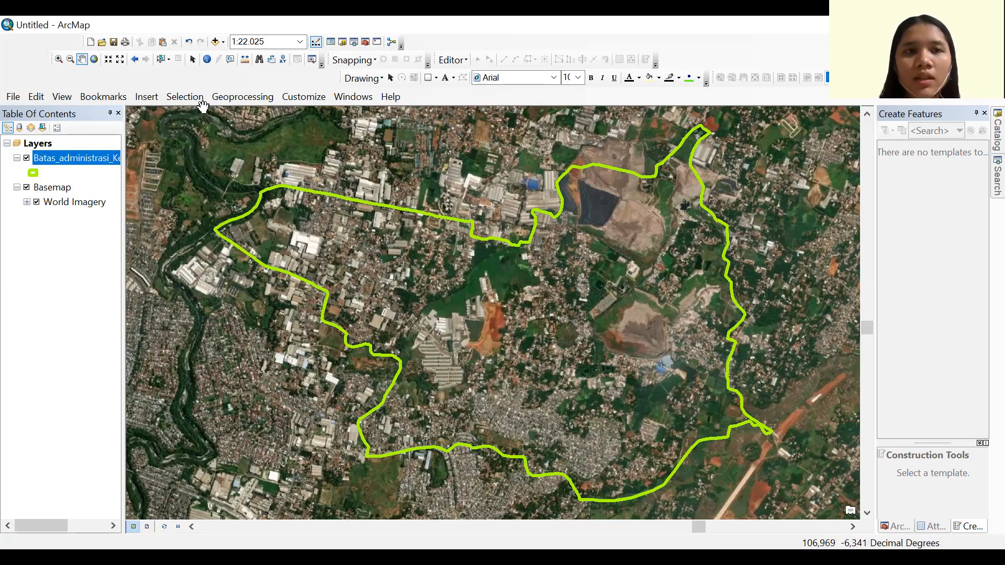
Inspect the imagery around the northwestern part of the village boundary at closer range
left_click(58, 59)
left_click_drag(317, 160, 362, 335)
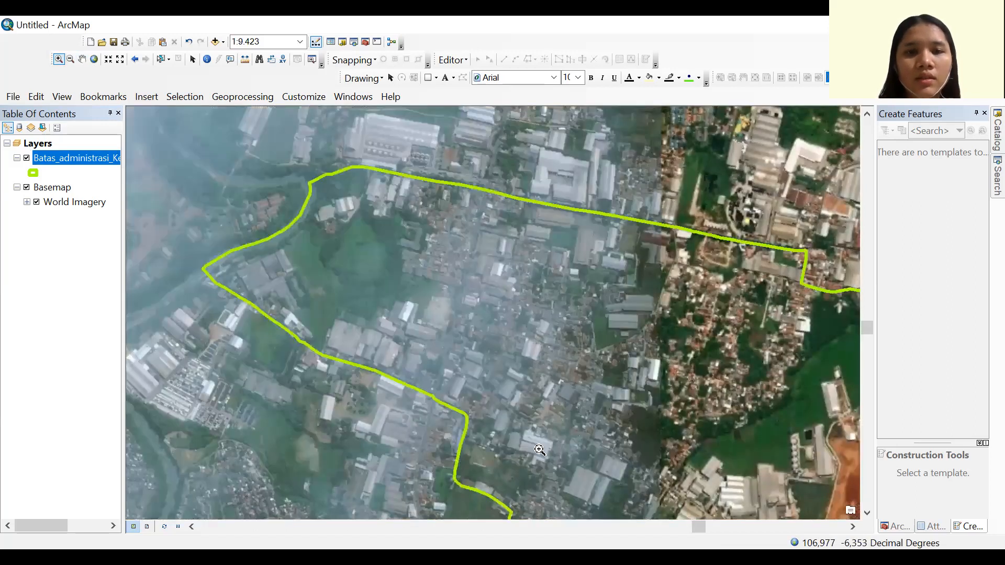
scroll(388, 258, "up", 2)
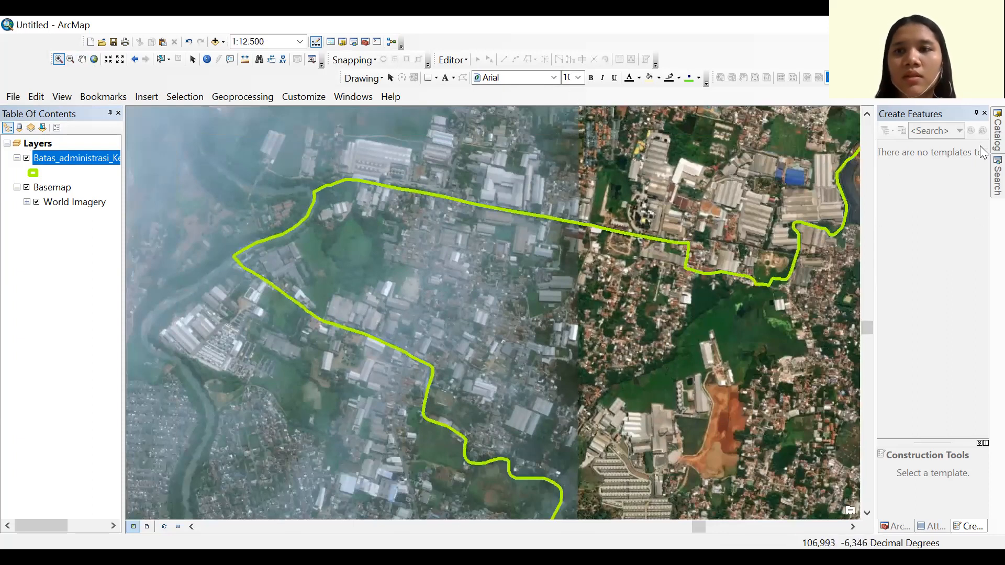
Create a new folder inside the connected Arcgis\KOTA BEKASI folder, keeping the default name
left_click(997, 131)
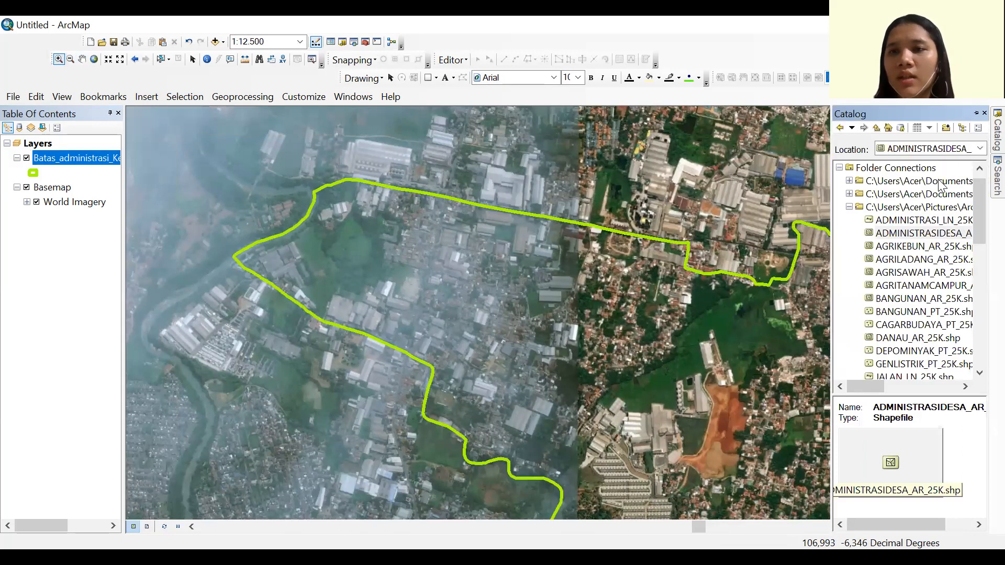
left_click(885, 209)
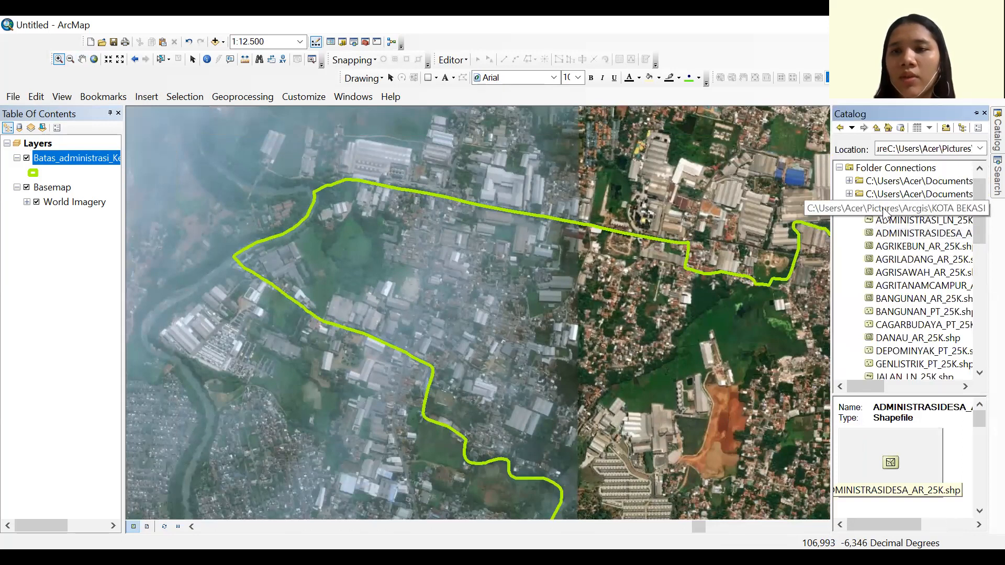
right_click(885, 209)
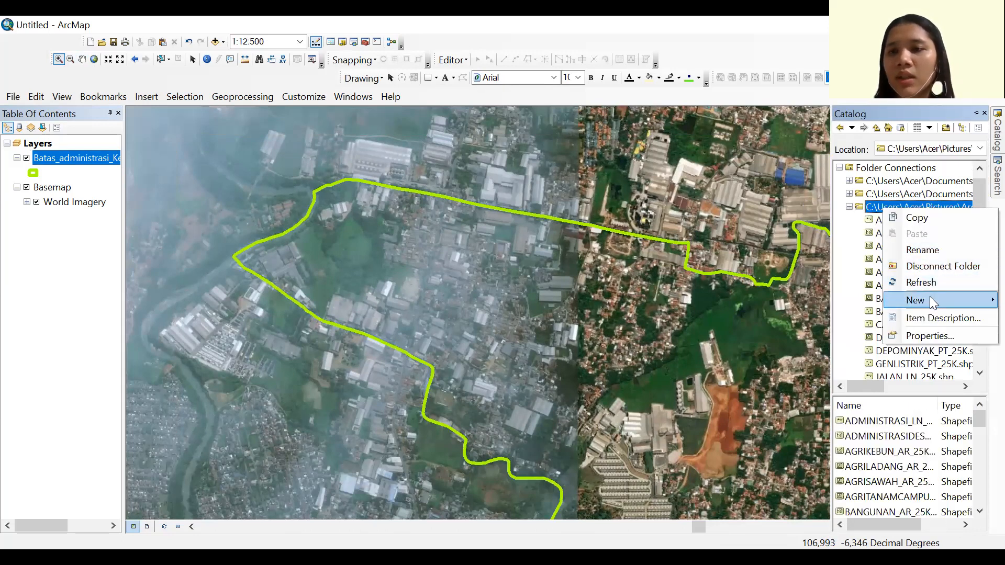
mouse_move(929, 296)
left_click(858, 291)
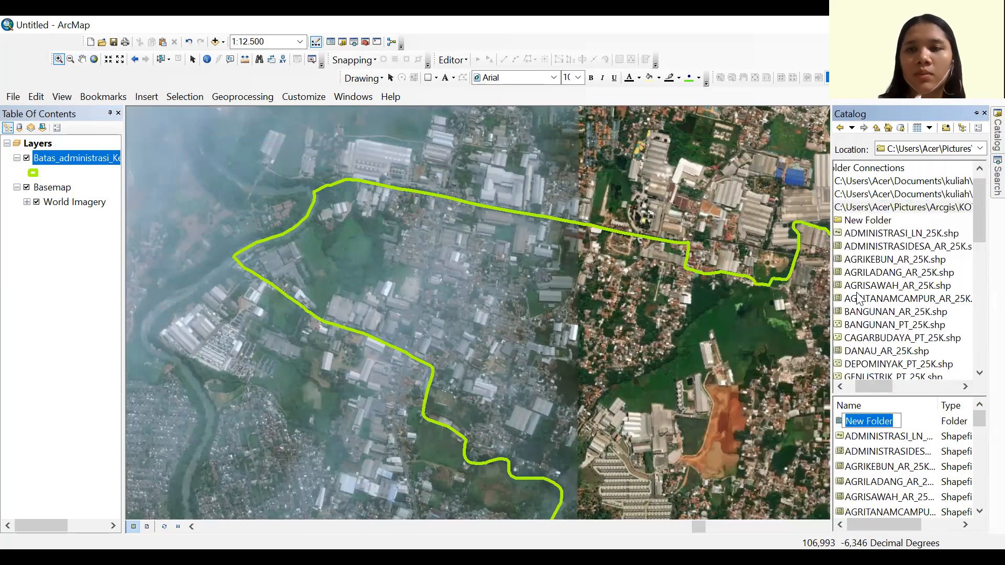
left_click(862, 234)
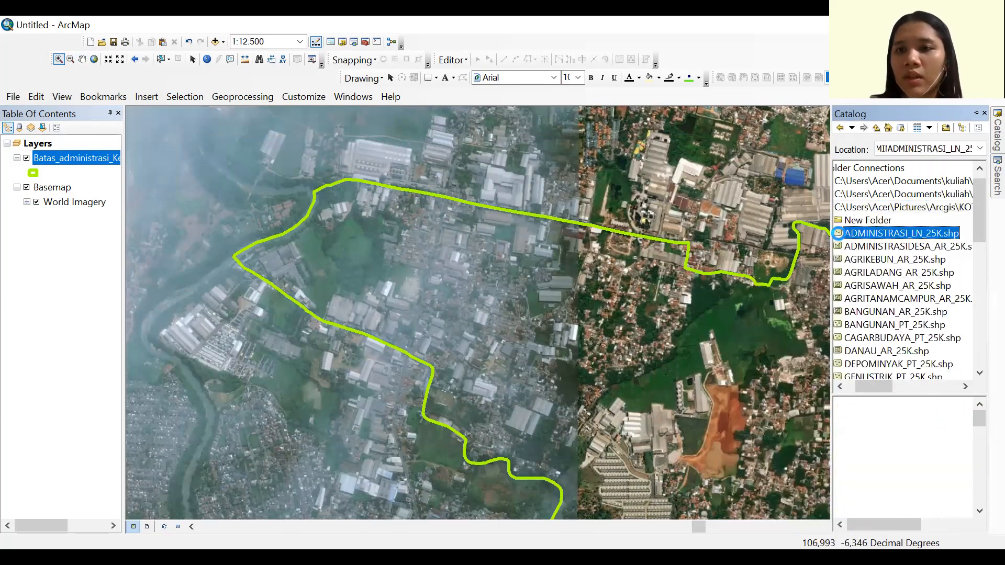
Start a new shapefile in New Folder, named Jaringan Jalan, with Polyline as the feature type
left_click(866, 224)
right_click(866, 225)
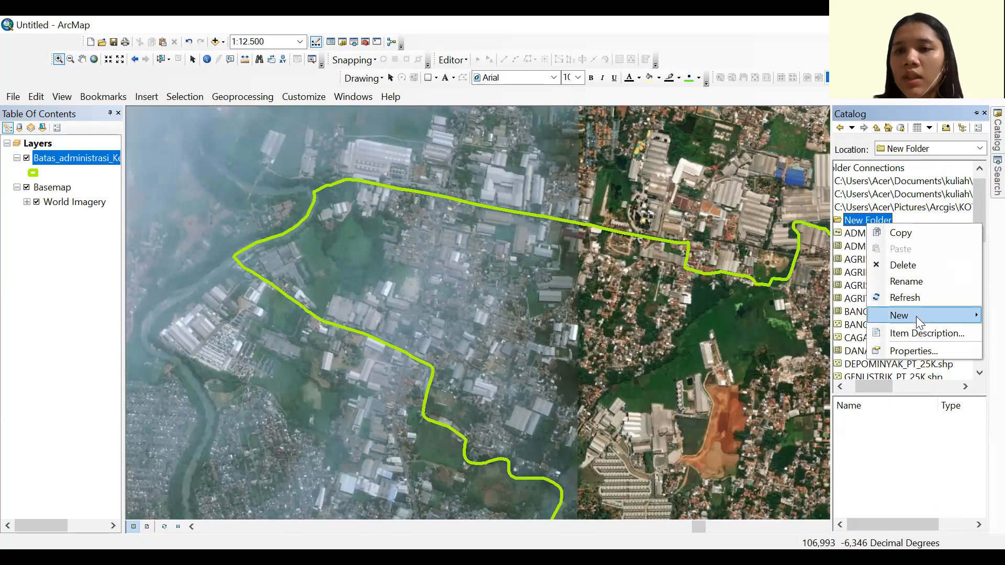
mouse_move(916, 316)
type("Ja")
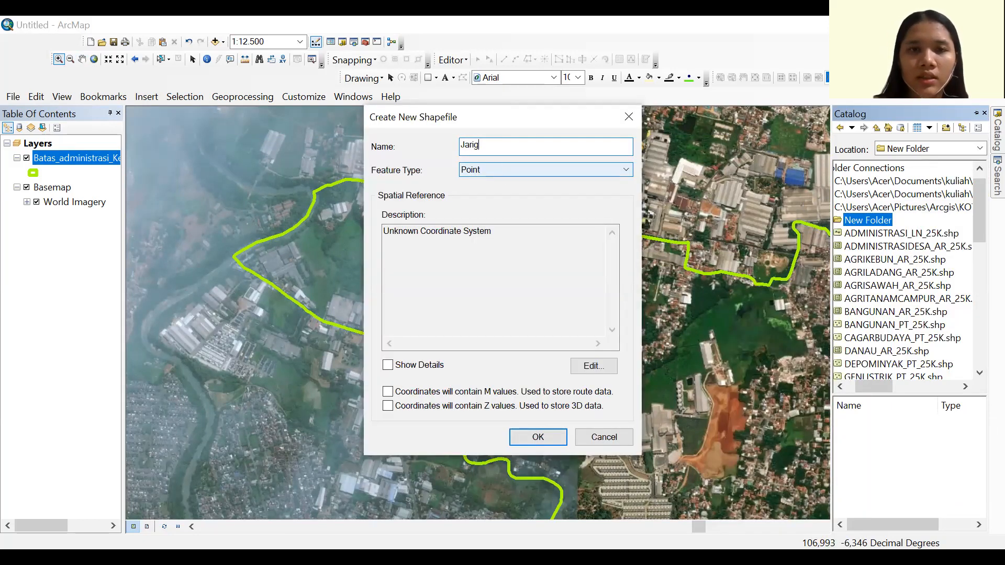
type("ringan Jalan")
left_click(503, 175)
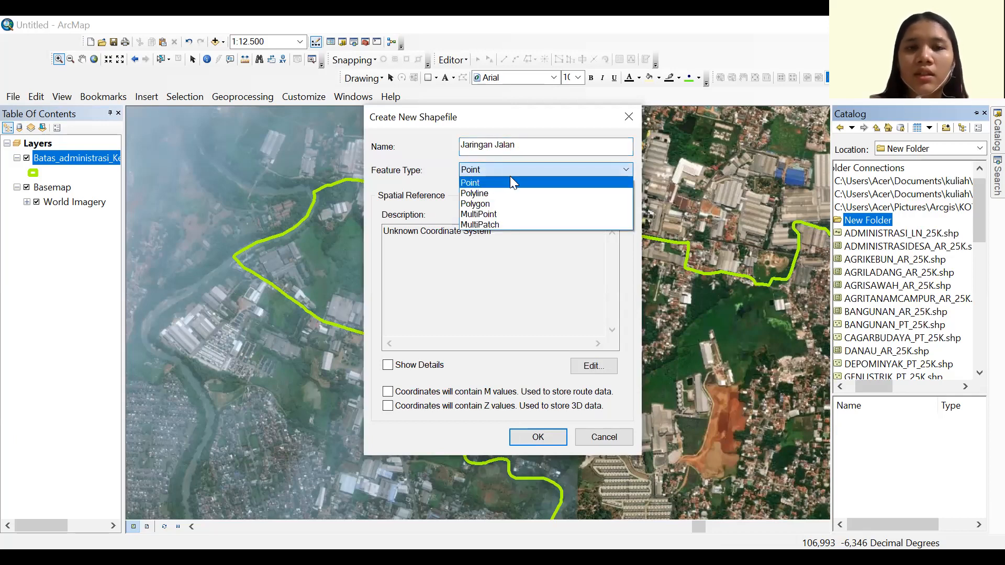
left_click(521, 193)
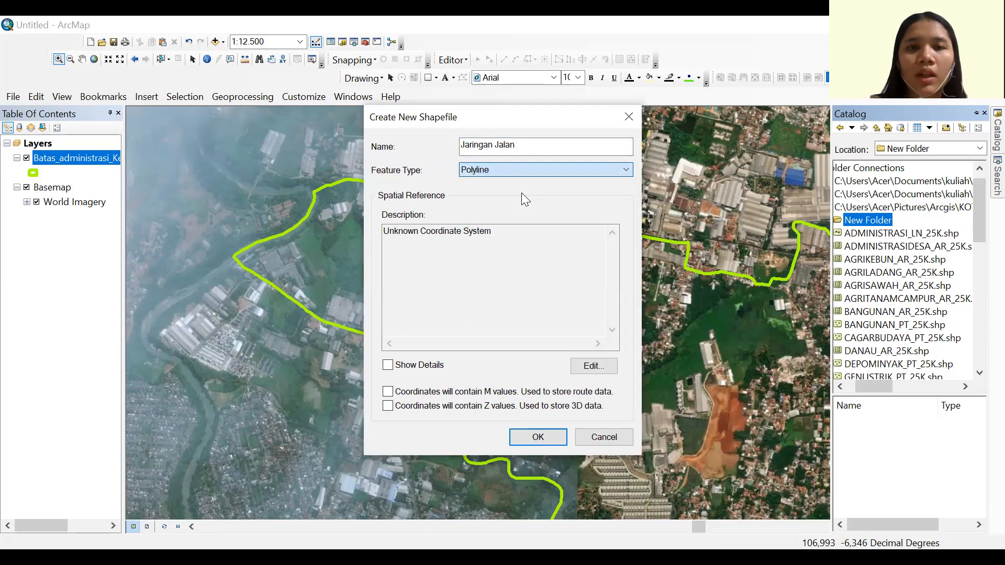
Assign the WGS 1984 UTM Zone 48S coordinate system to the new shapefile and create it
left_click(597, 364)
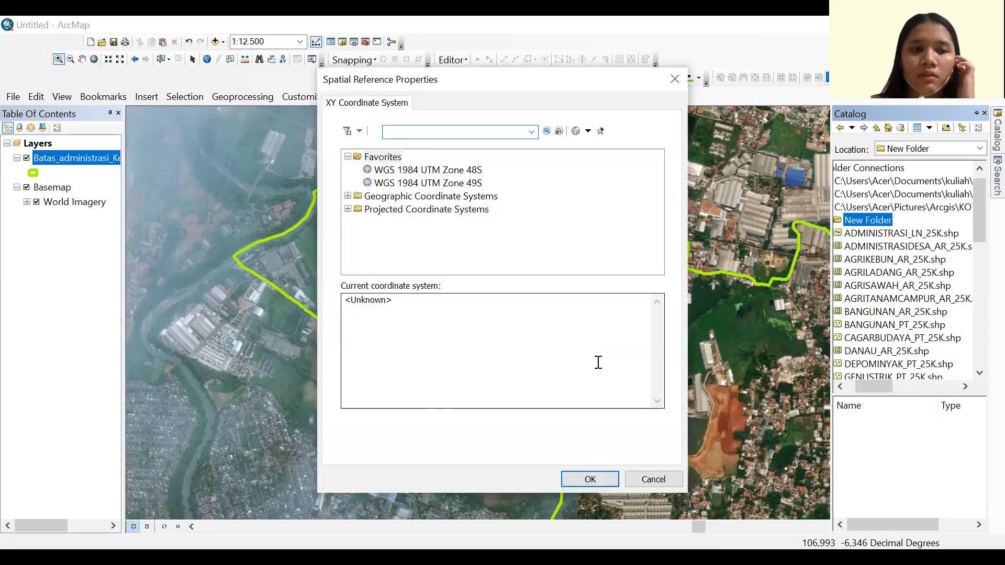
left_click(450, 173)
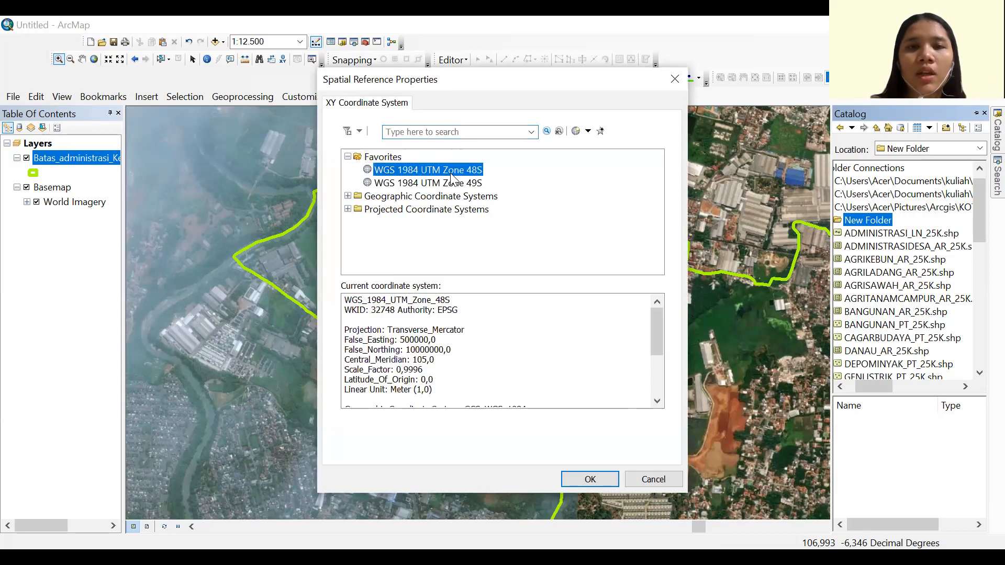
left_click(590, 480)
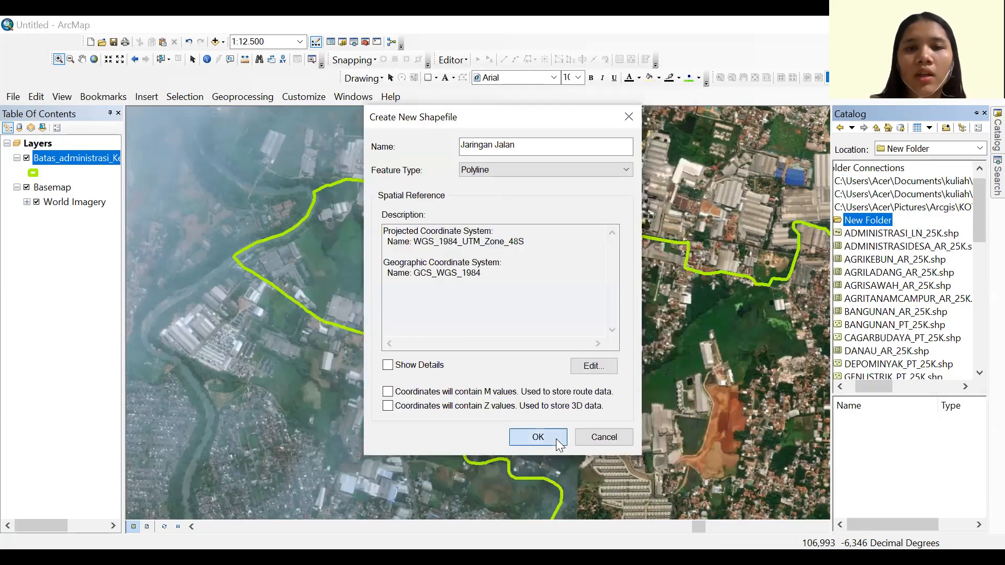
left_click(556, 439)
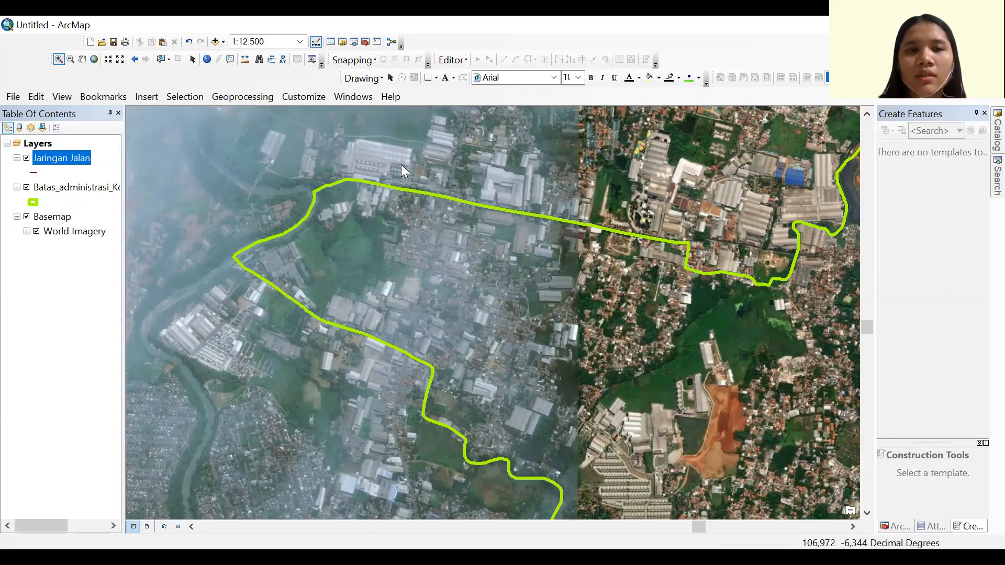
Start editing Jaringan Jalan and draw a straight road line about 0.006 decimal degrees long between the village's northern and southwestern boundaries
left_click(583, 451)
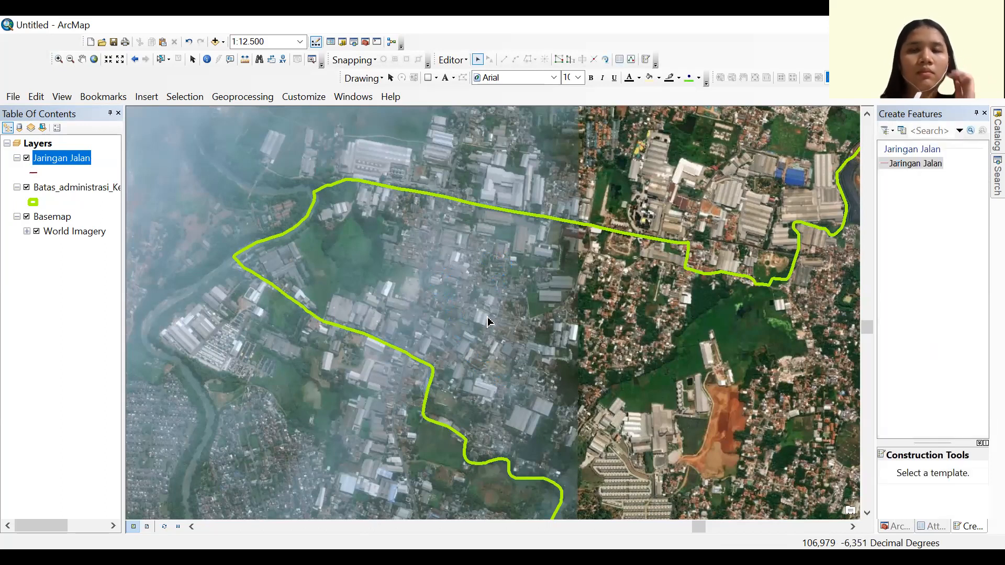
left_click(899, 162)
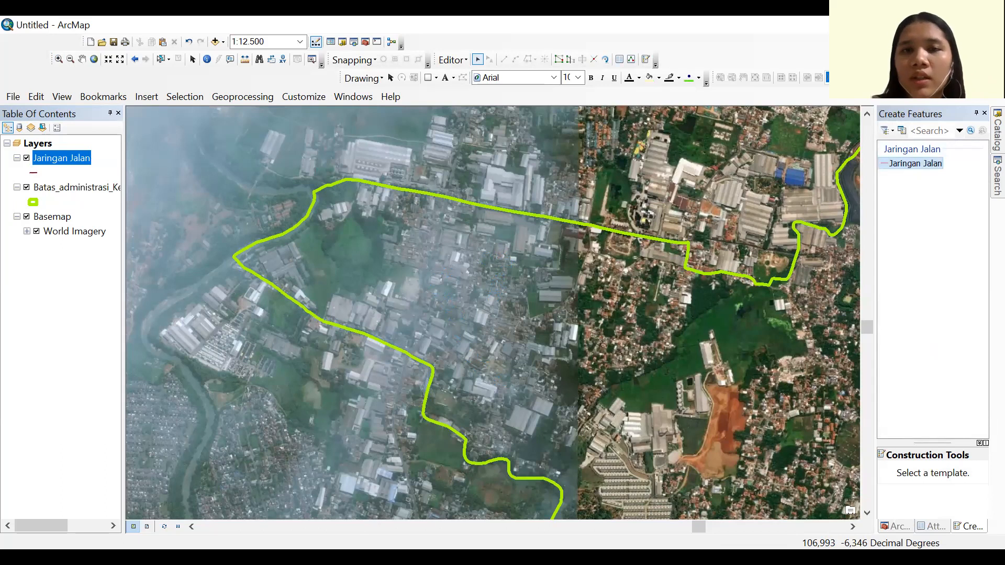
left_click(446, 198)
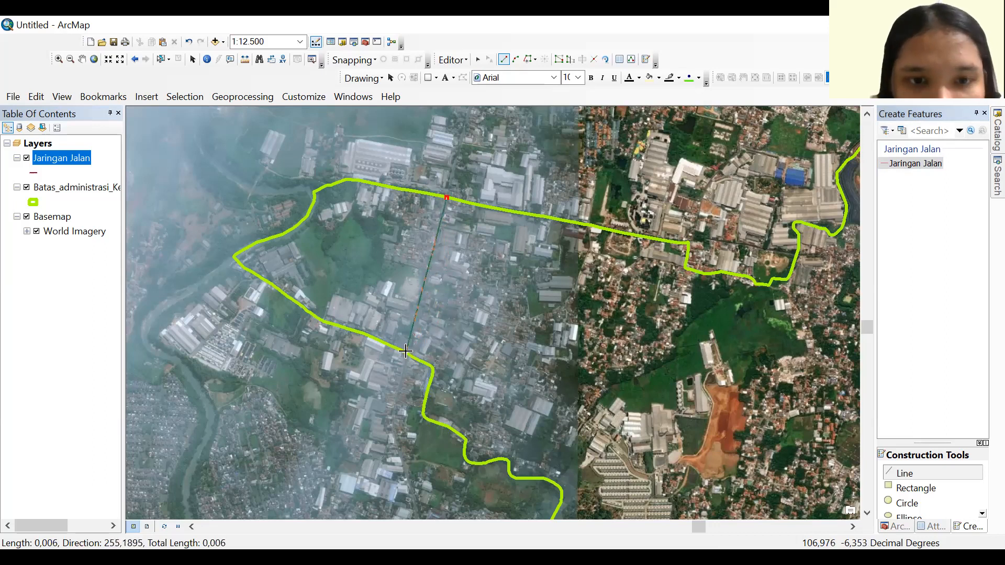
double_click(405, 351)
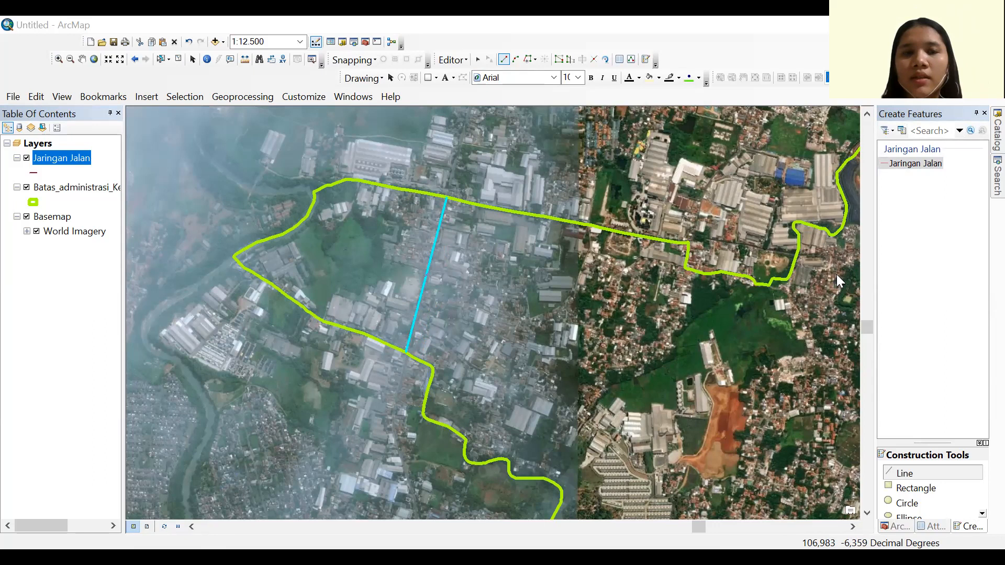
left_click(84, 159)
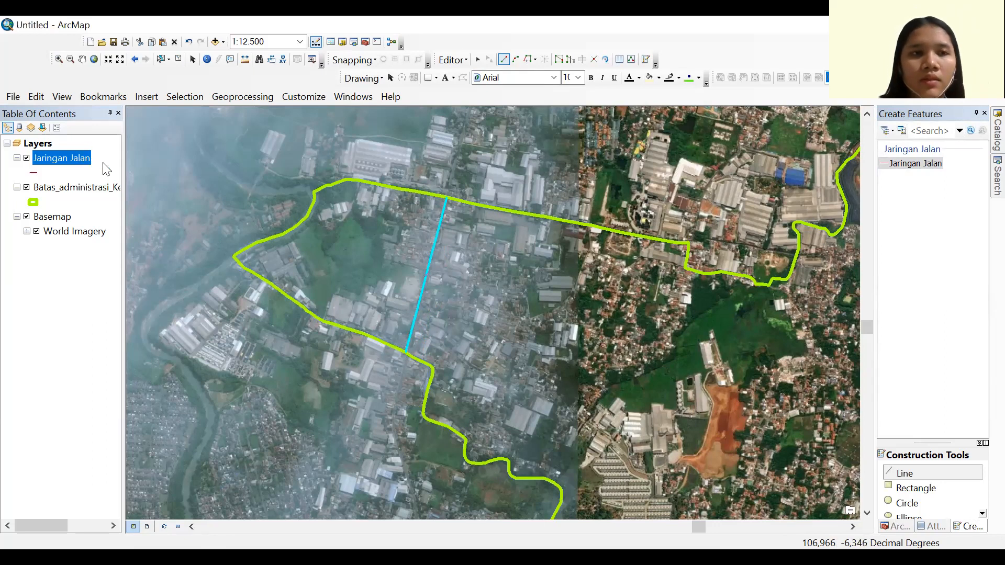
right_click(86, 159)
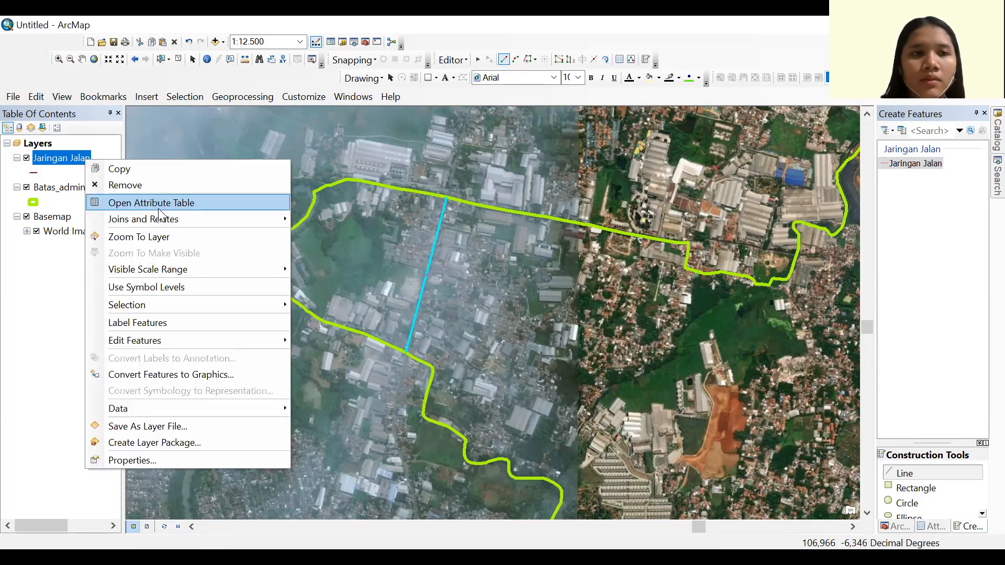
left_click(181, 236)
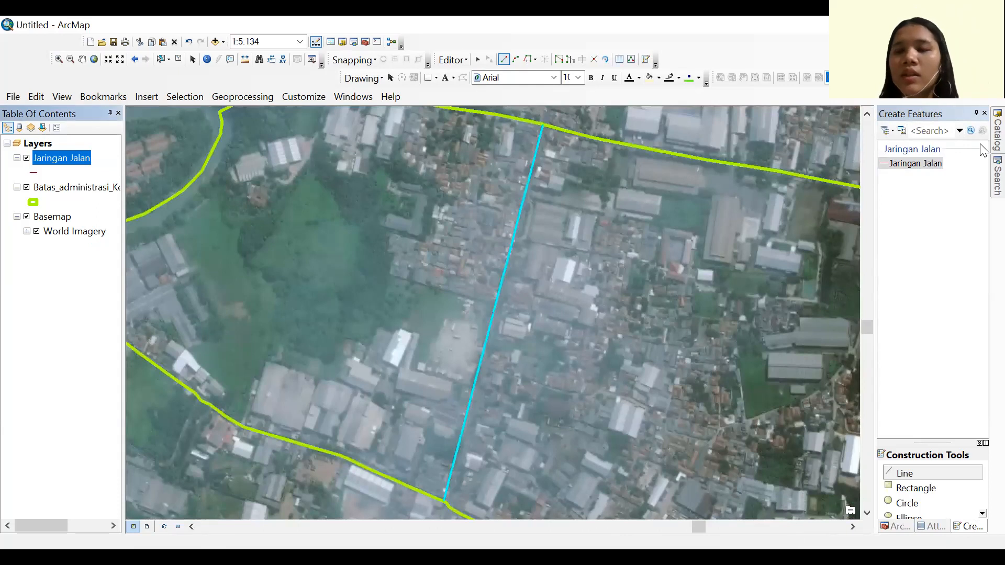
Add the river line shapefile SUNGAI_LN_25K.shp from the KOTA BEKASI folder to the map
left_click(997, 135)
scroll(912, 320, "down", 1)
scroll(913, 349, "down", 5)
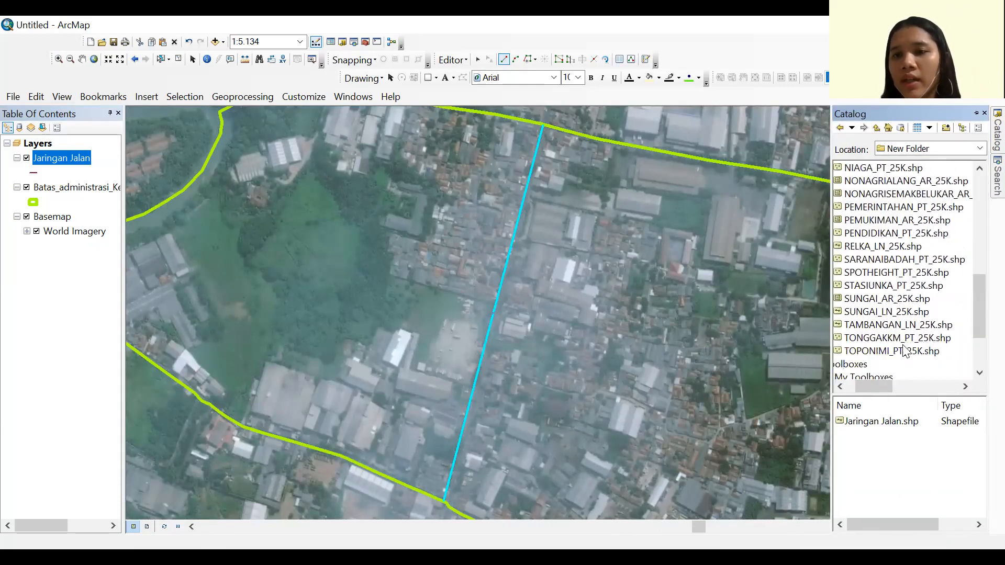
left_click(889, 301)
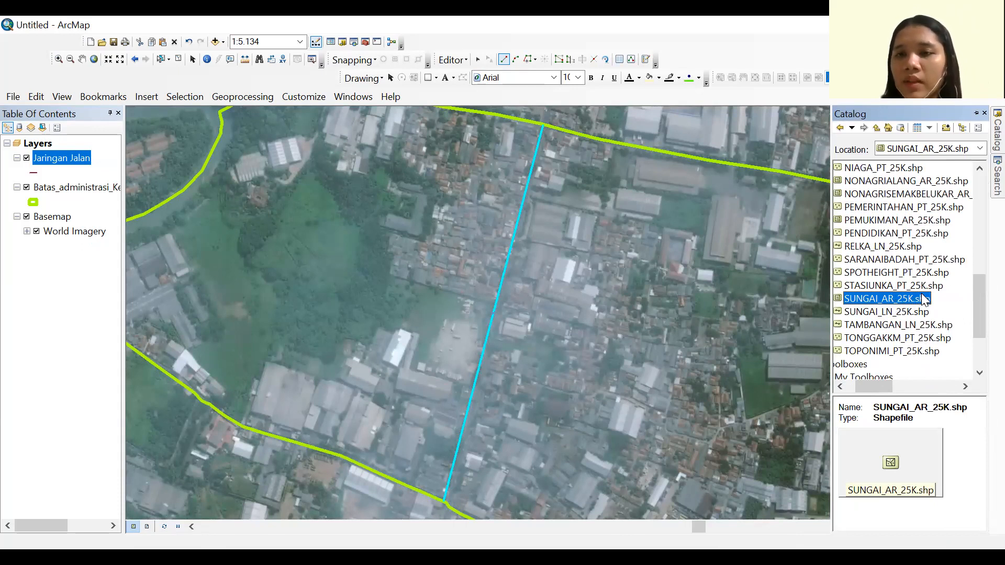
left_click(916, 310)
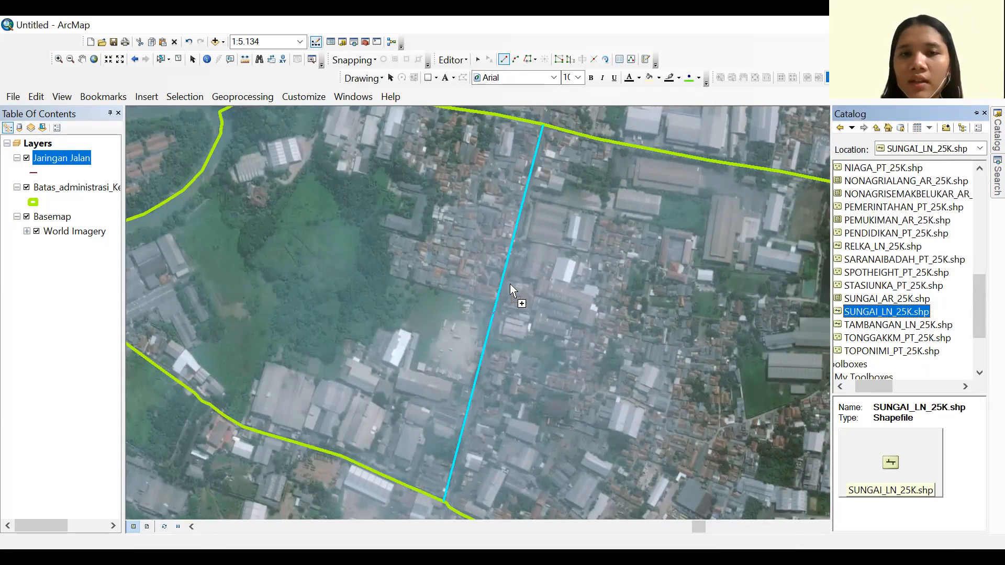
left_click_drag(509, 286, 508, 284)
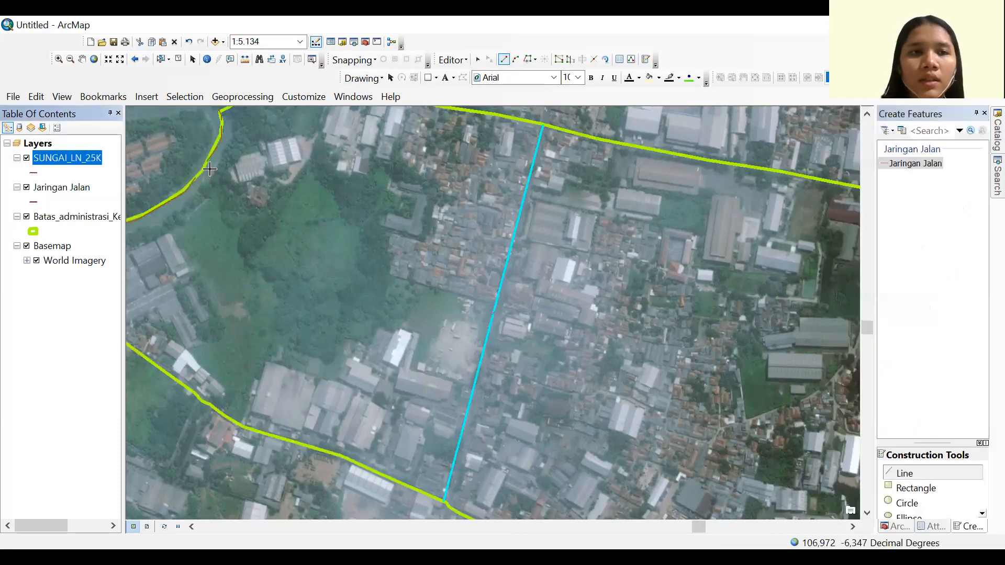
Restyle the SUNGAI_LN_25K river lines in yellow with a line width of 3
left_click(64, 214)
left_click(135, 280)
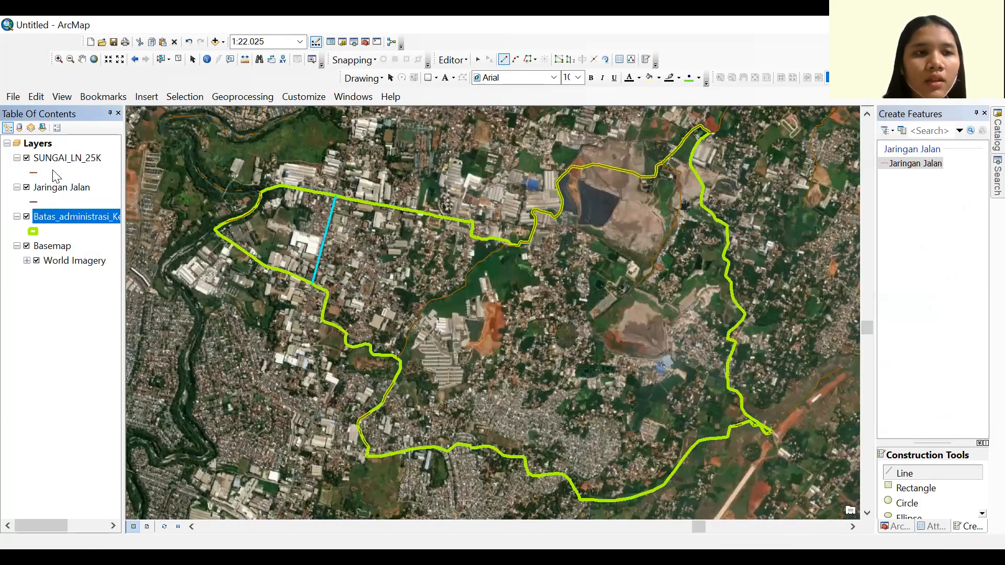
left_click(33, 172)
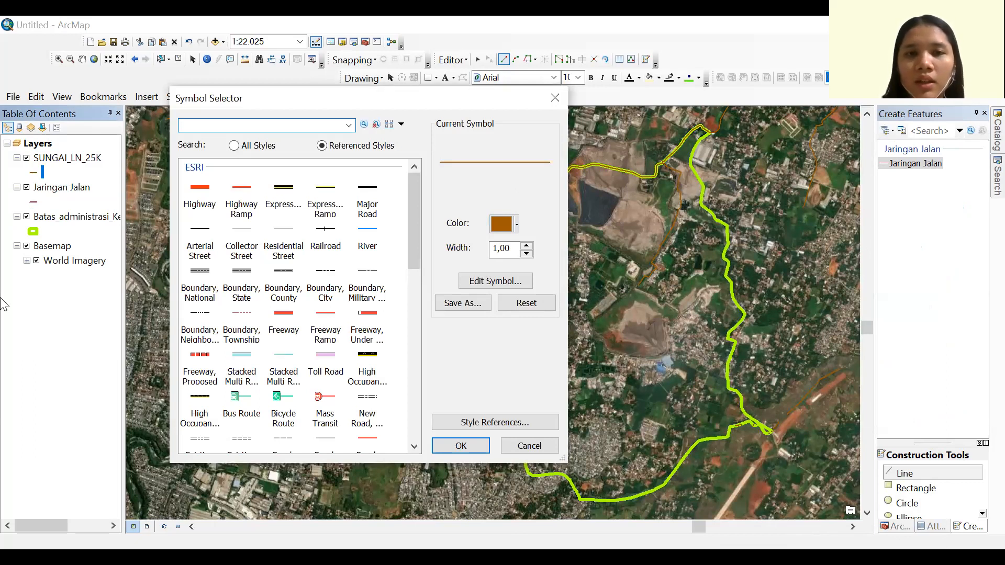
left_click_drag(366, 98, 464, 412)
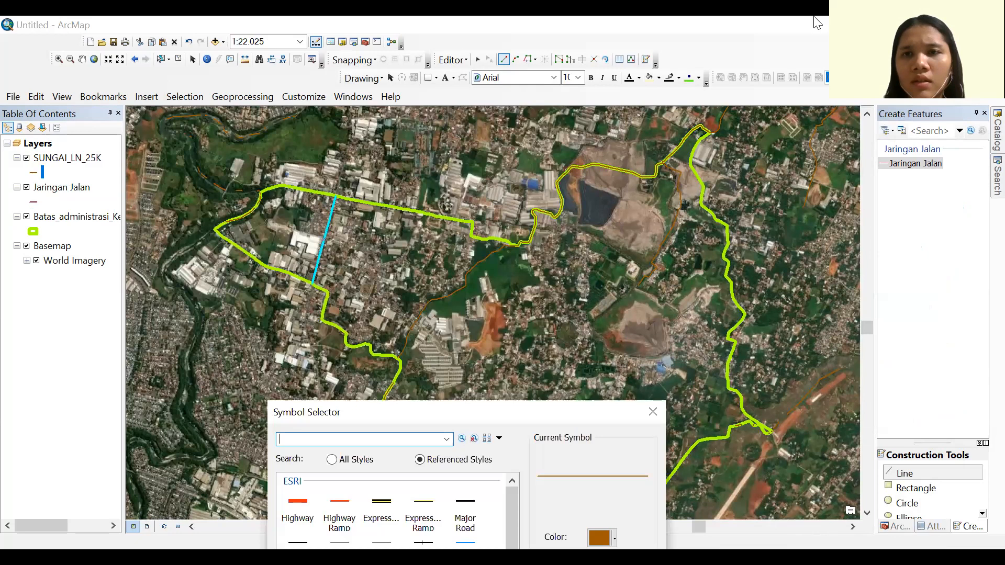
left_click_drag(494, 414, 384, 130)
left_click(505, 254)
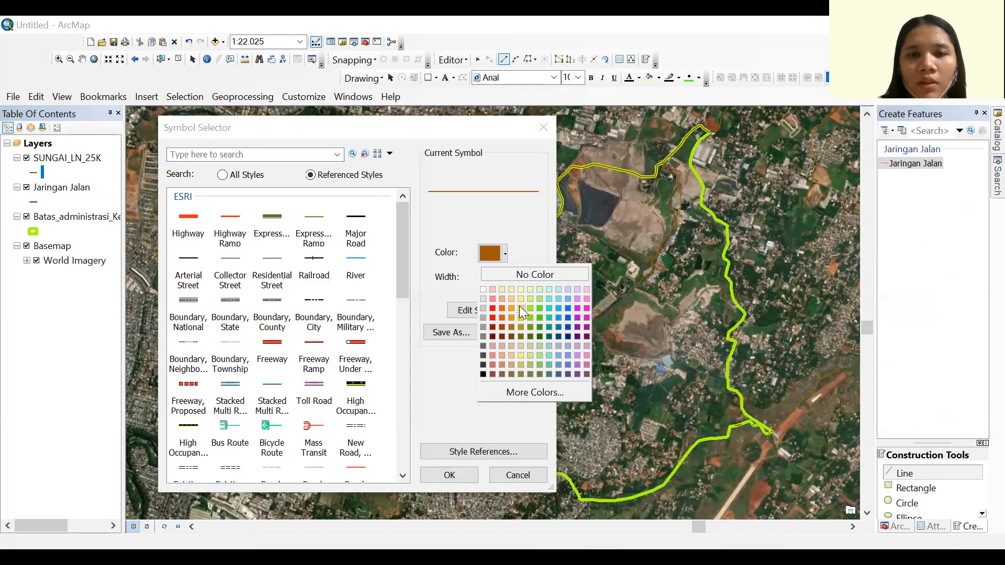
left_click(520, 308)
left_click(463, 309)
left_click(618, 128)
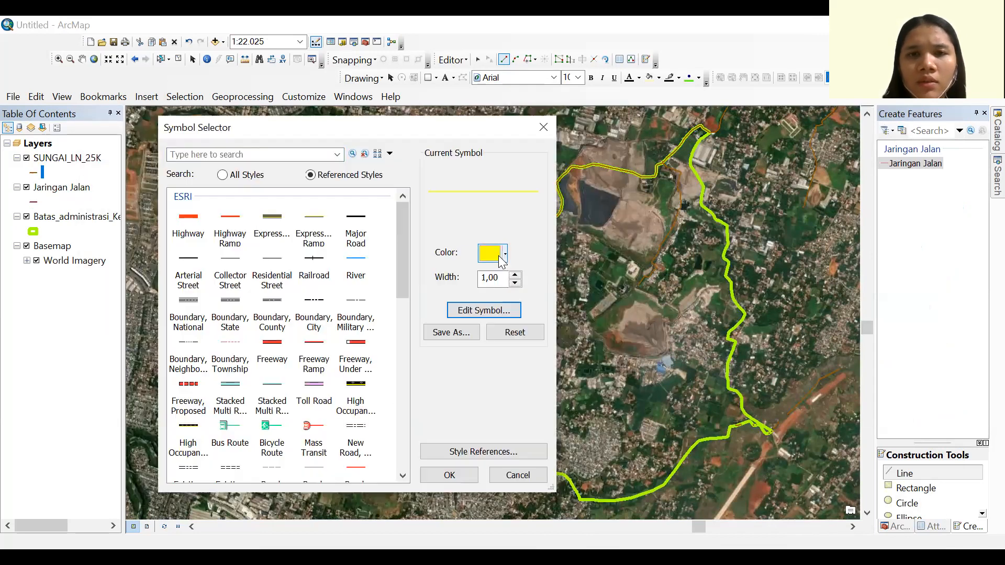
left_click(514, 276)
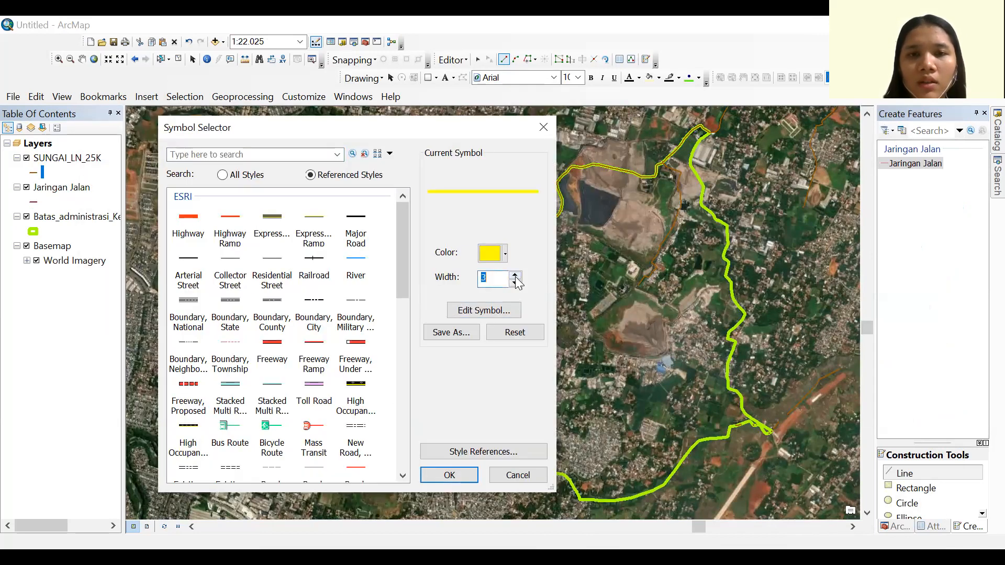
left_click(449, 475)
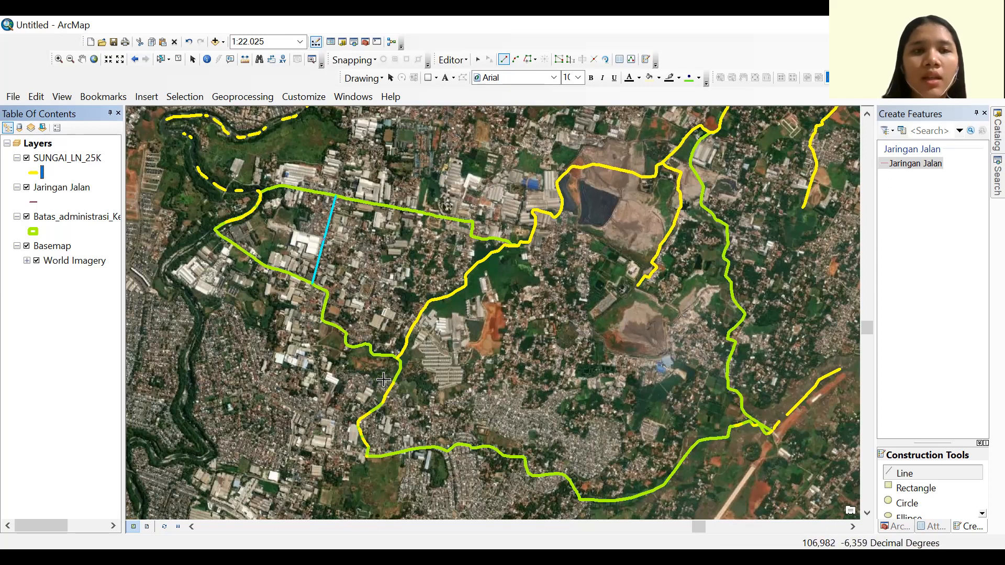
Save the edits to the Jaringan Jalan layer and end the editing session
left_click(997, 131)
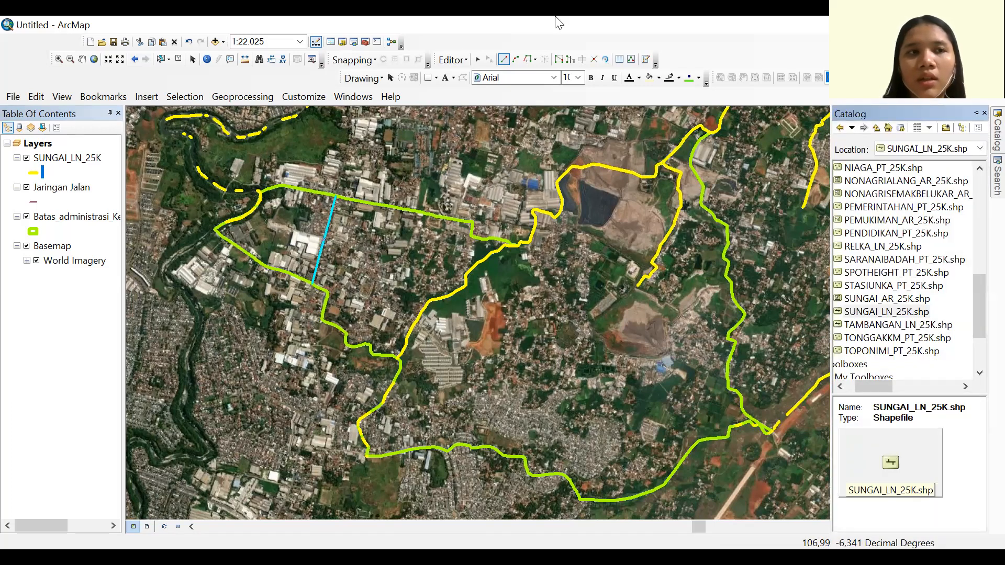
left_click(452, 61)
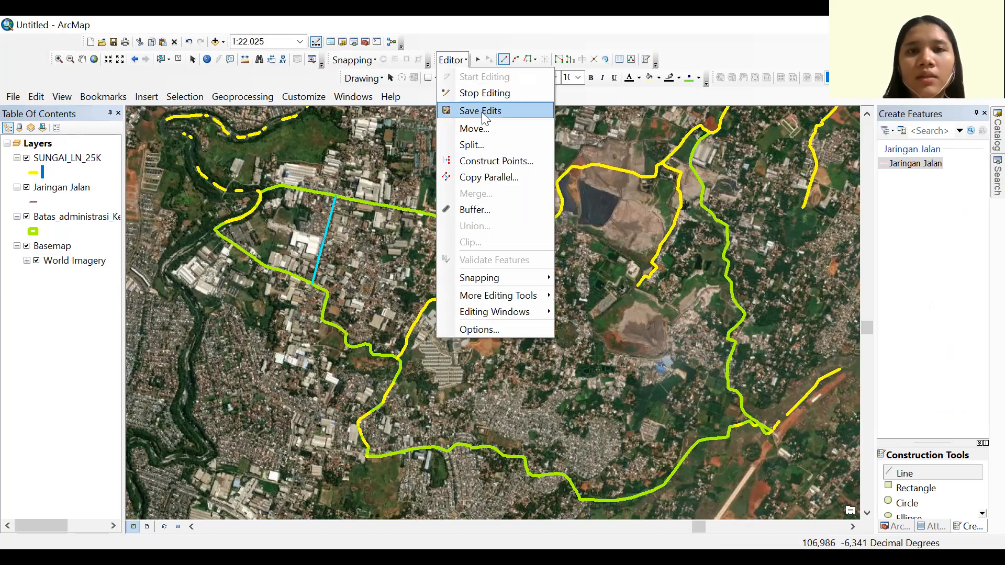
left_click(481, 111)
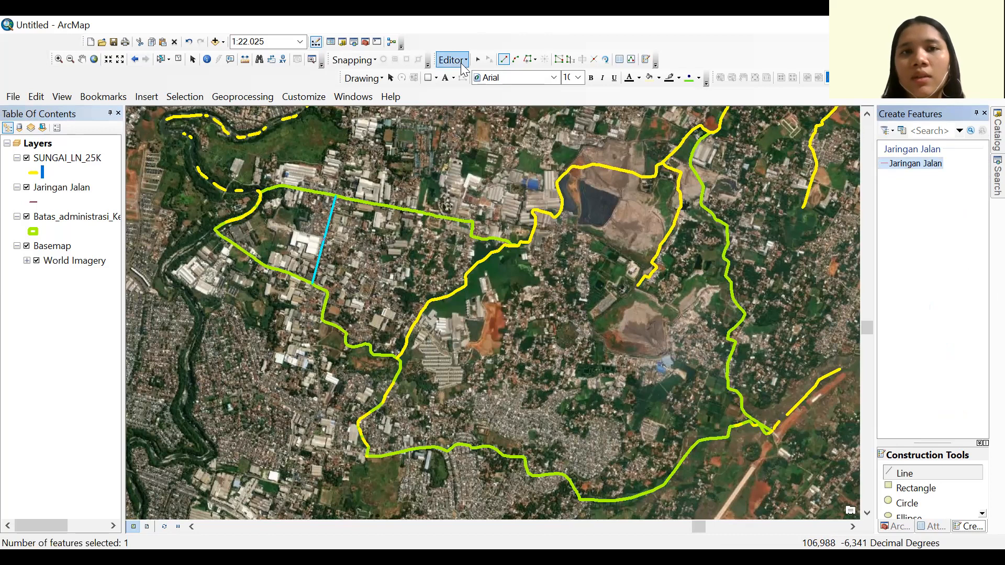
Begin a new shapefile in New Folder and name it Sungai
left_click(997, 131)
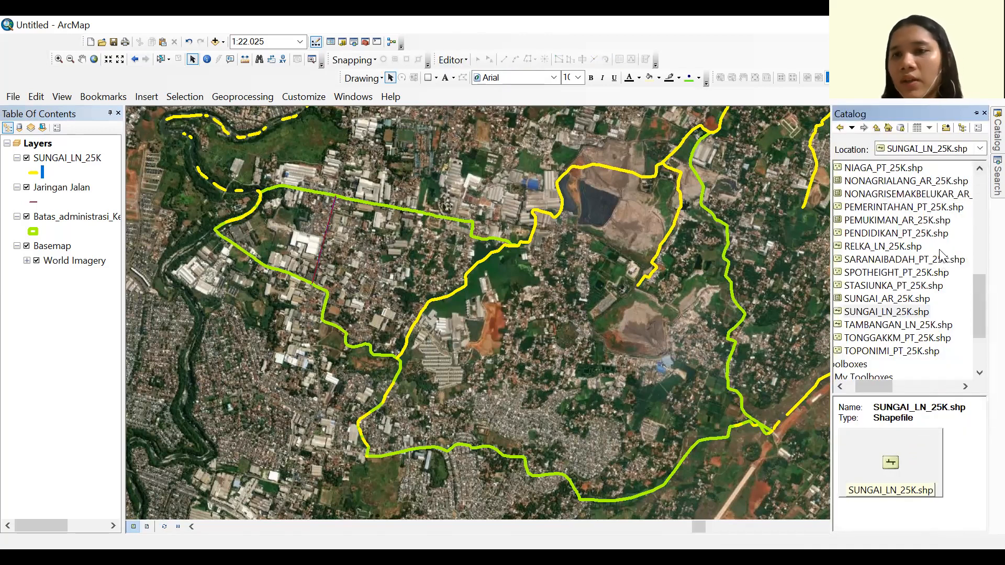
scroll(918, 312, "up", 8)
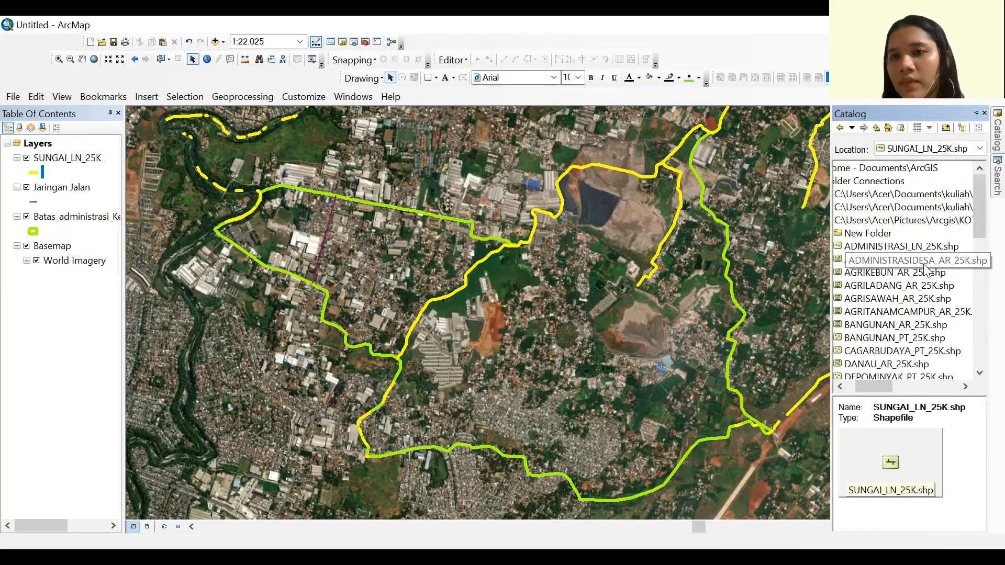
left_click(873, 234)
right_click(872, 234)
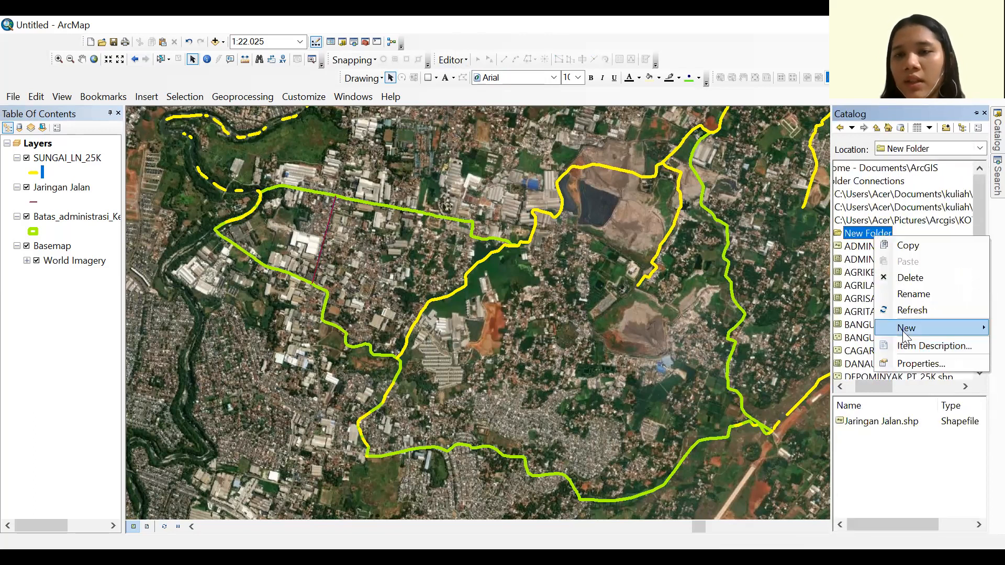
mouse_move(902, 330)
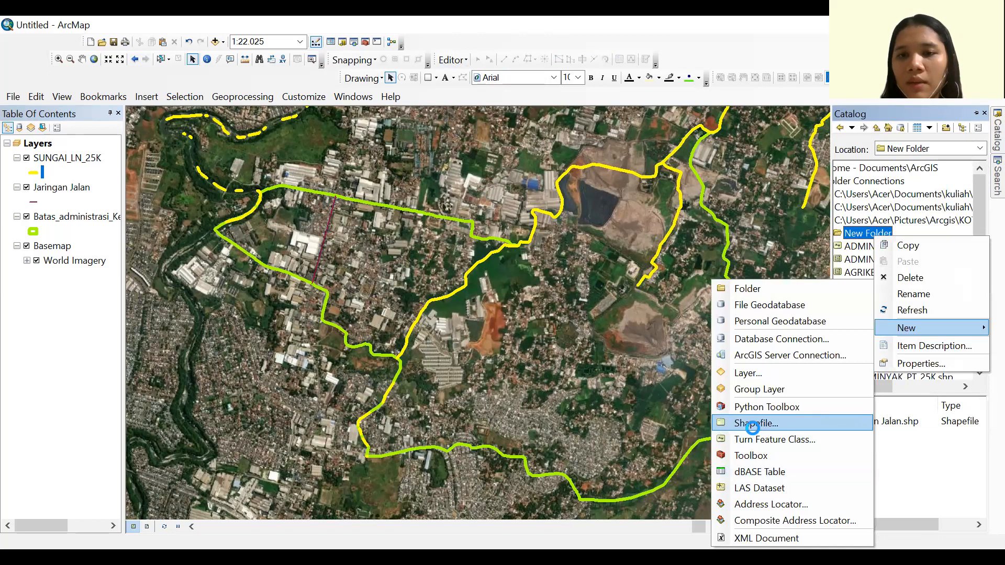
left_click(756, 423)
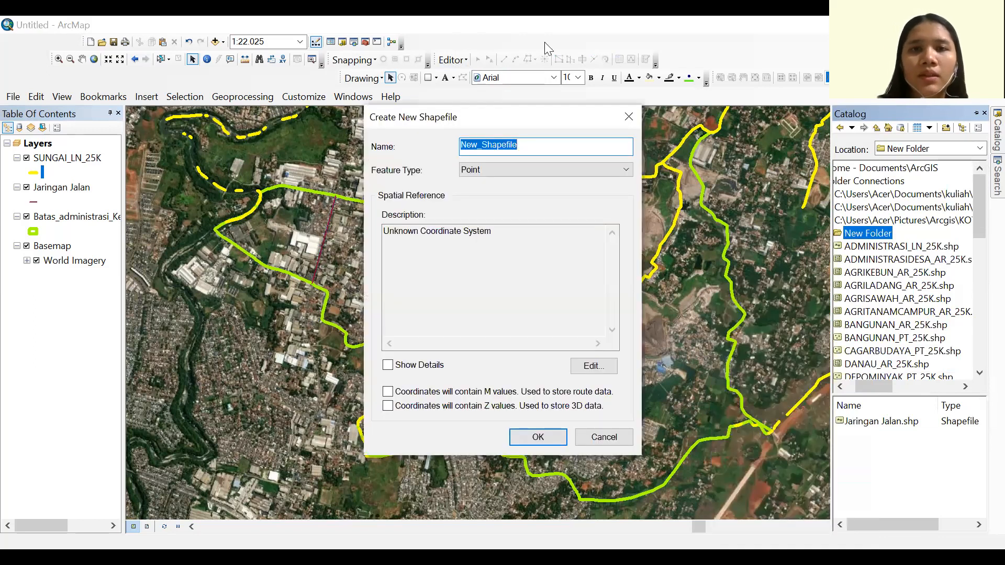
left_click(539, 153)
double_click(539, 153)
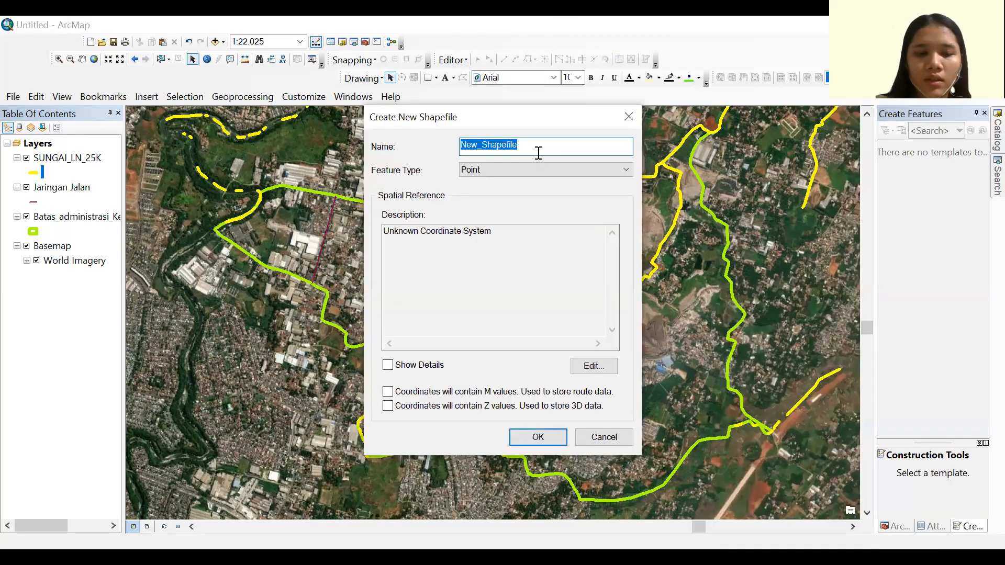
type("Sungai")
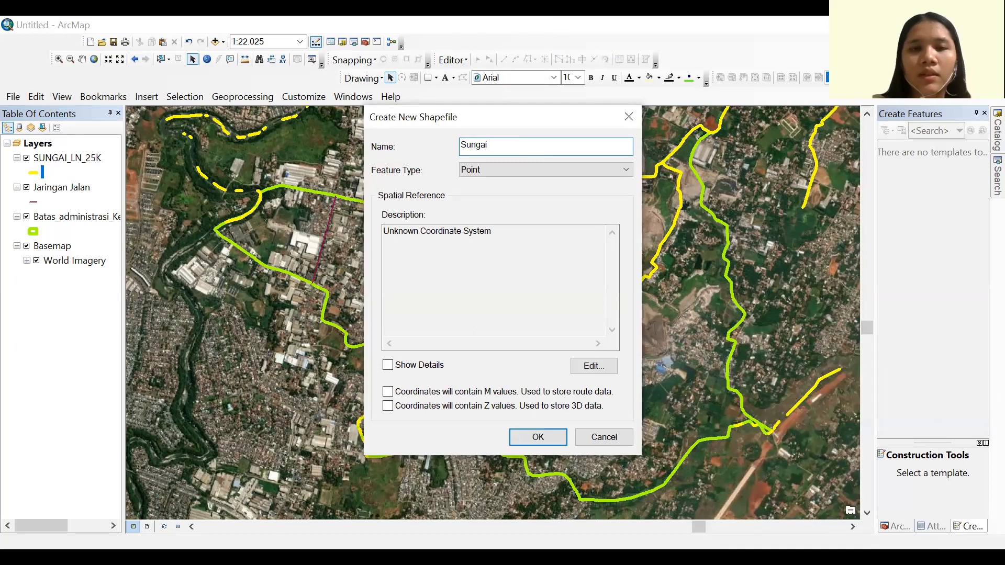
Create the Sungai shapefile as a Polyline feature type with the WGS 1984 UTM Zone 48S coordinate system
left_click(533, 171)
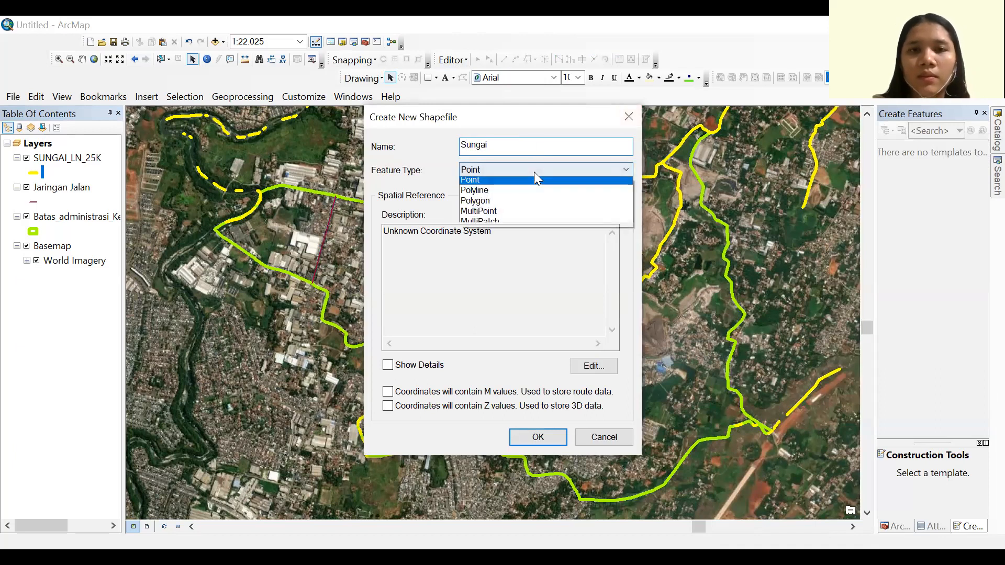
left_click(539, 203)
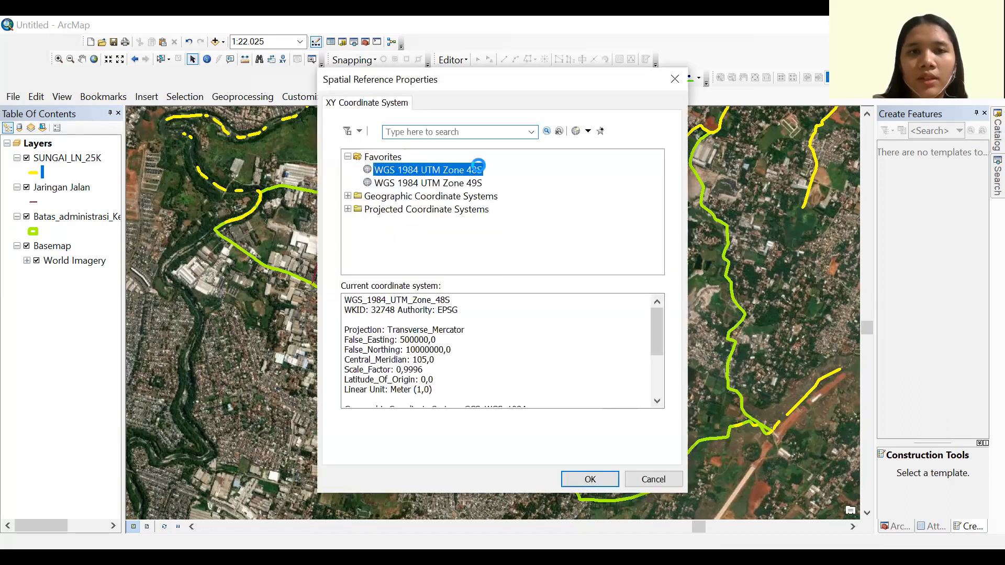
left_click(505, 487)
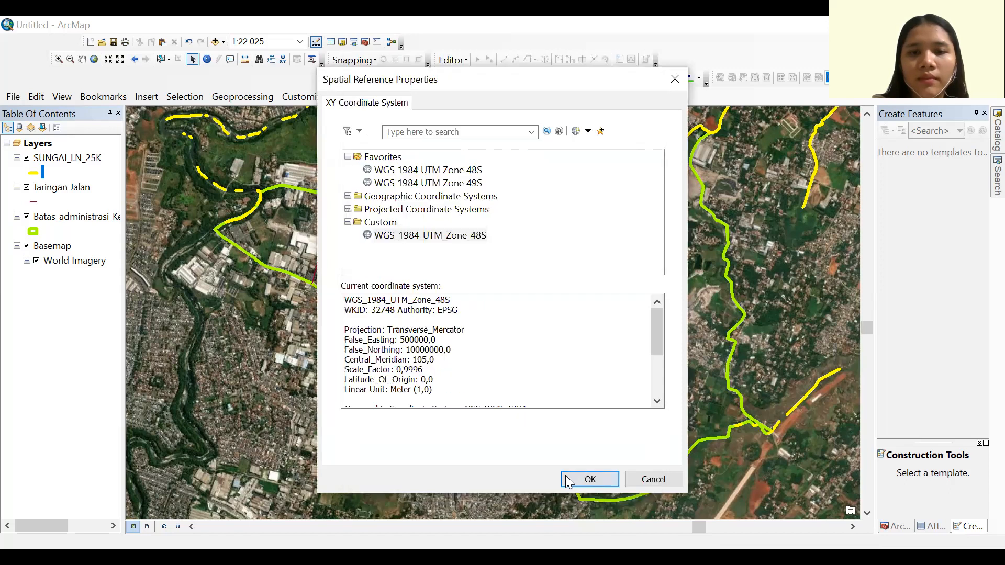
left_click(566, 475)
left_click(544, 438)
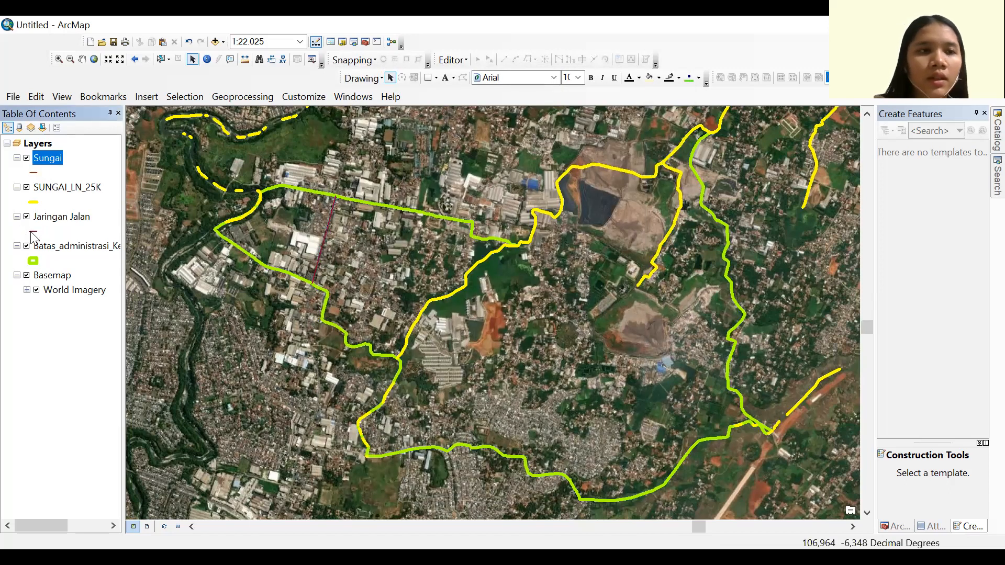
Change the line color of the Jaringan Jalan layer to turquoise
left_click(33, 231)
left_click(506, 260)
left_click(506, 257)
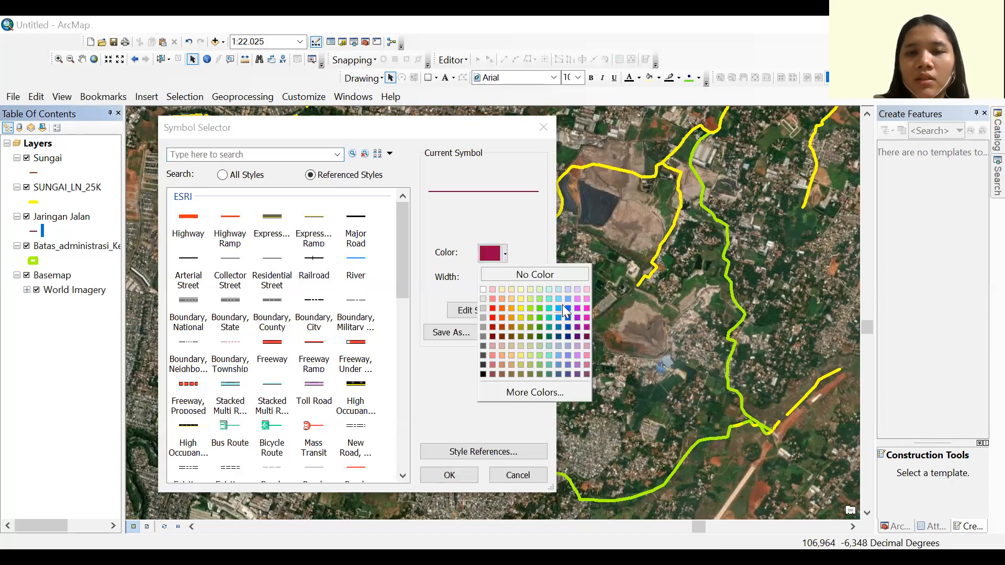
left_click(548, 307)
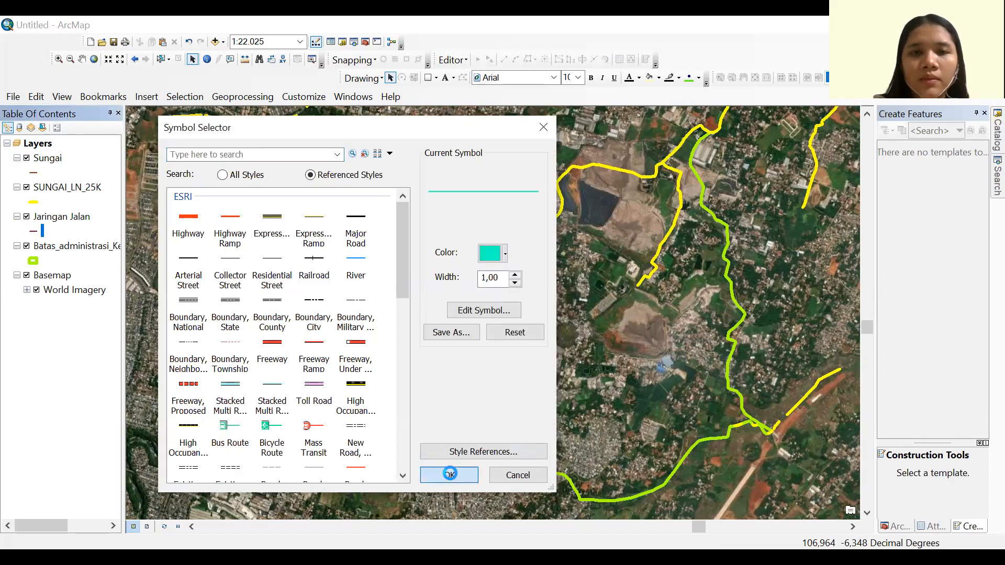
left_click(449, 473)
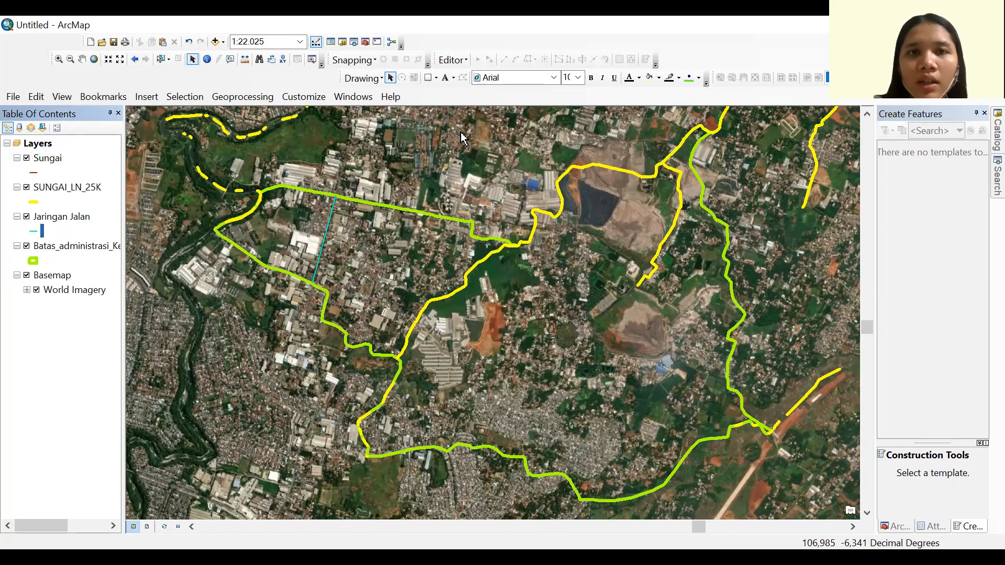
Start editing Sungai and trace the yellow SUNGAI_LN_25K river from the village's southwestern boundary junction to its northern boundary
left_click(452, 61)
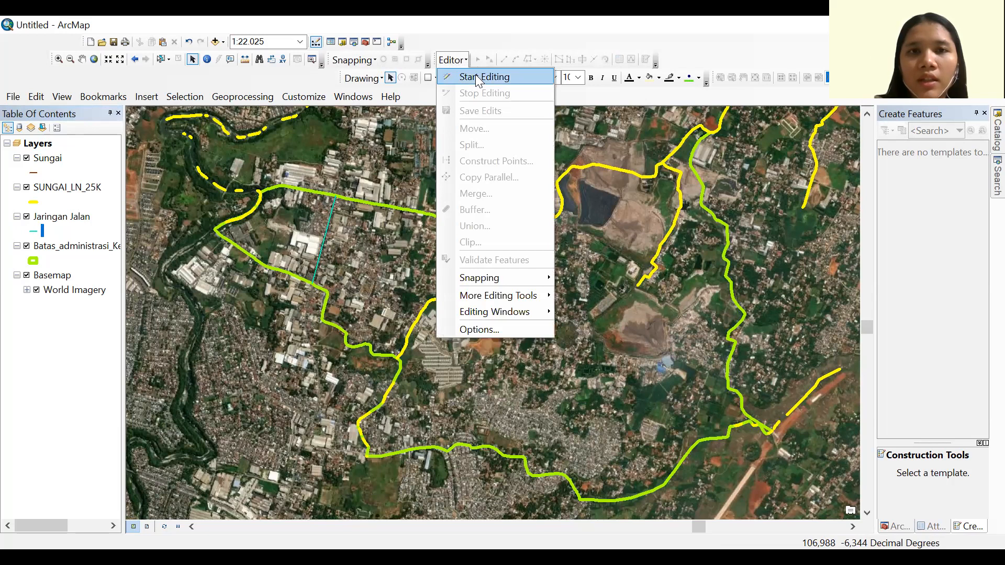
left_click(475, 76)
left_click(363, 181)
left_click(581, 451)
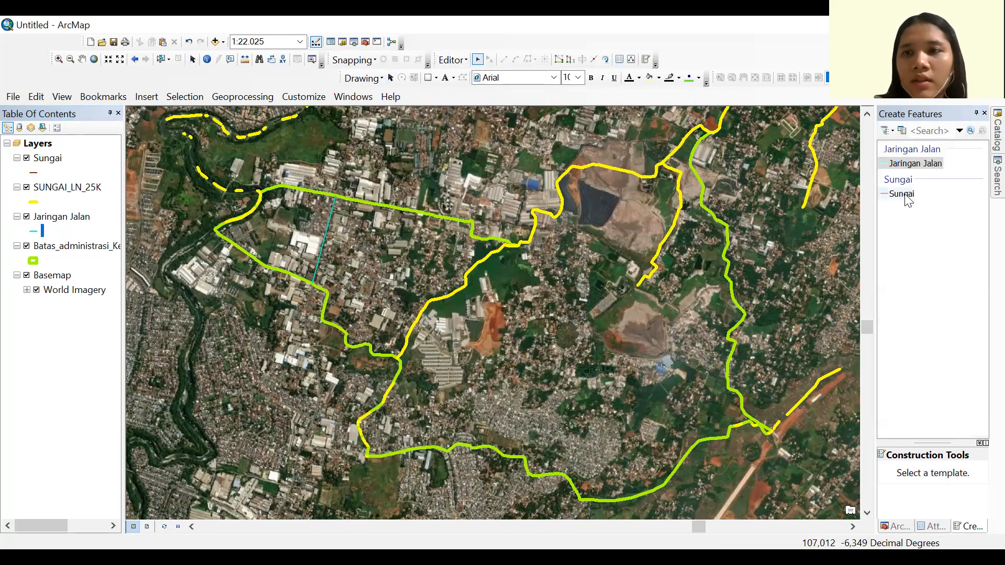
left_click(901, 194)
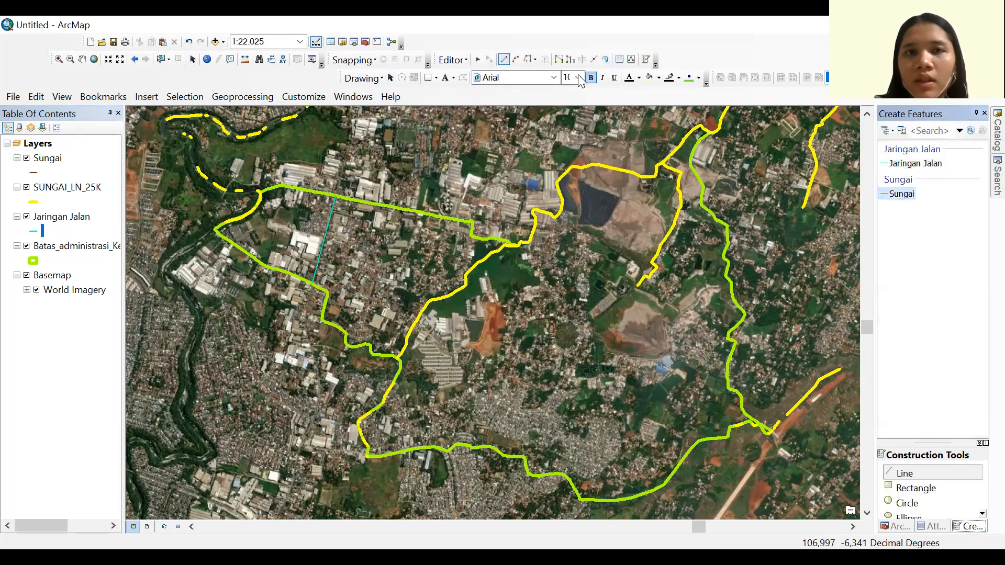
left_click(527, 60)
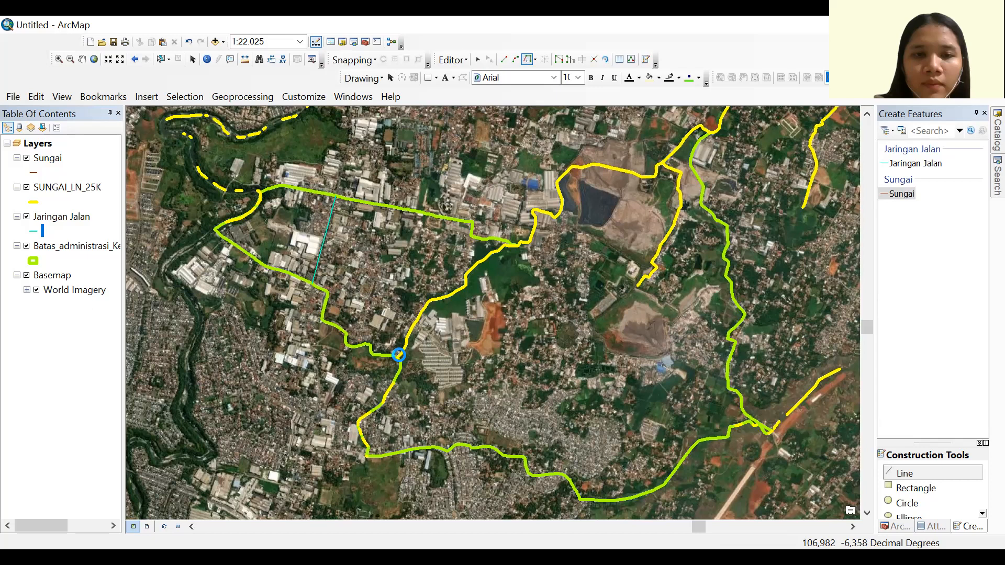
left_click(399, 355)
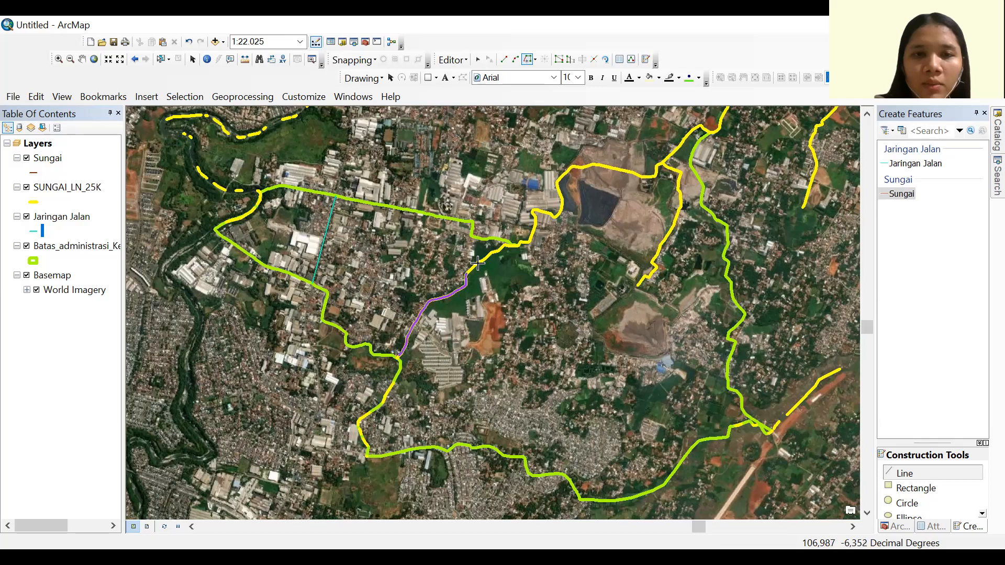
double_click(511, 246)
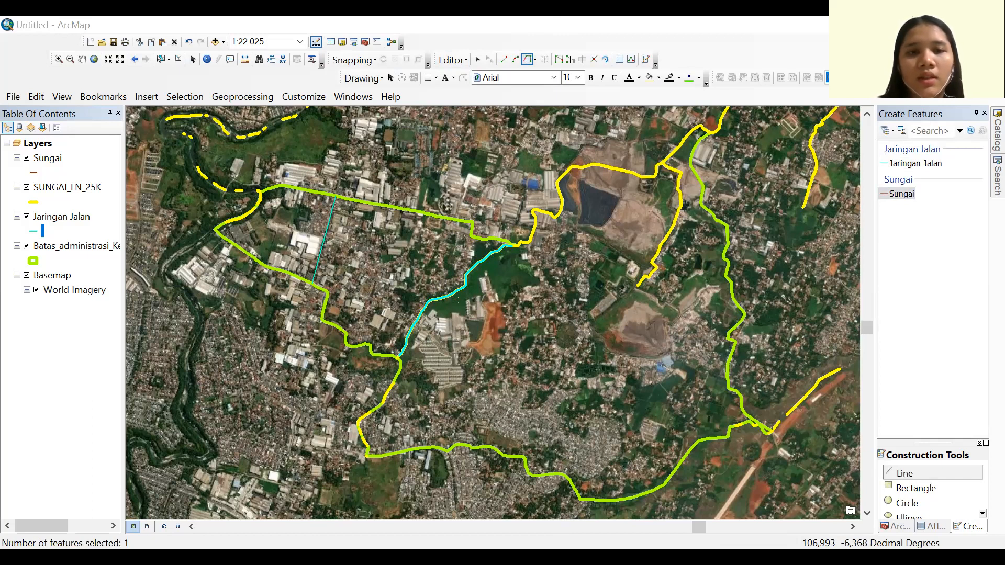
Save the traced river in the Sungai layer and end the editing session
left_click(198, 226)
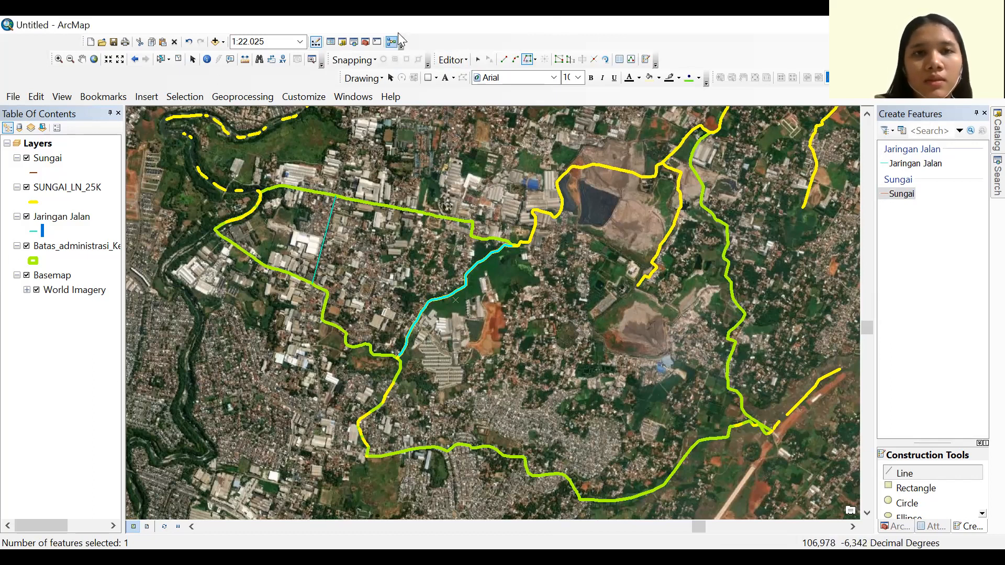
left_click(451, 59)
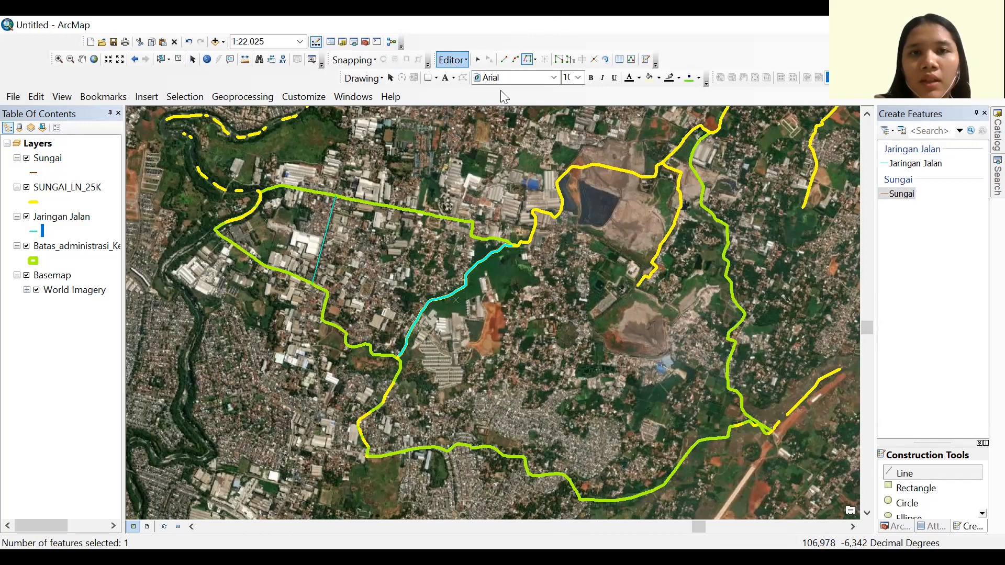
left_click(471, 84)
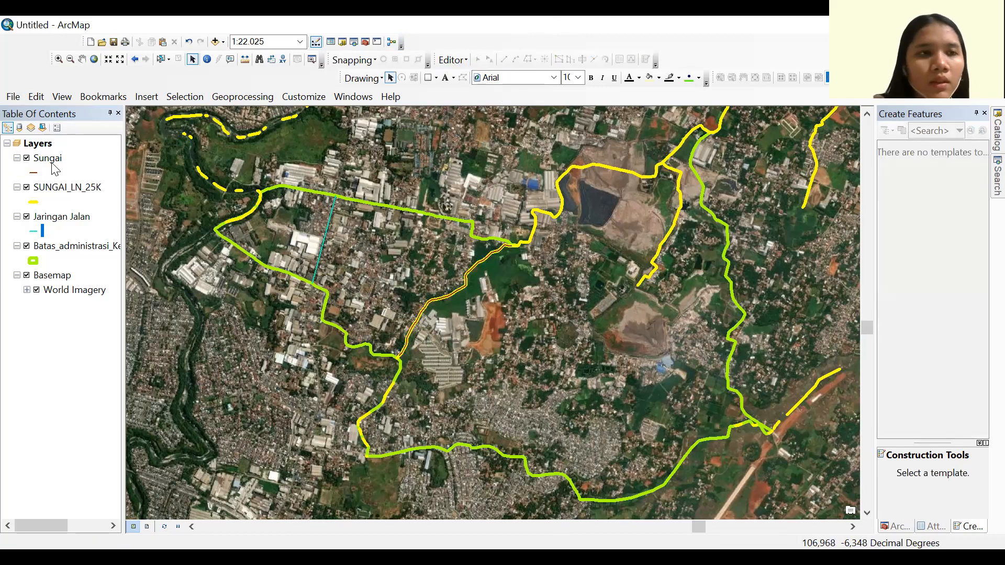
Remove the SUNGAI_LN_25K layer from the map
right_click(69, 192)
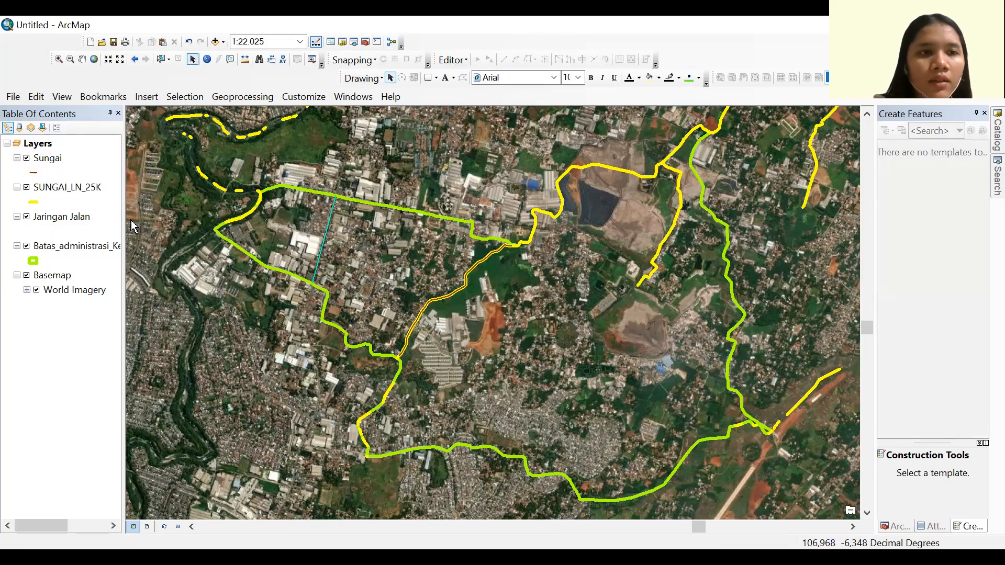
left_click(90, 215)
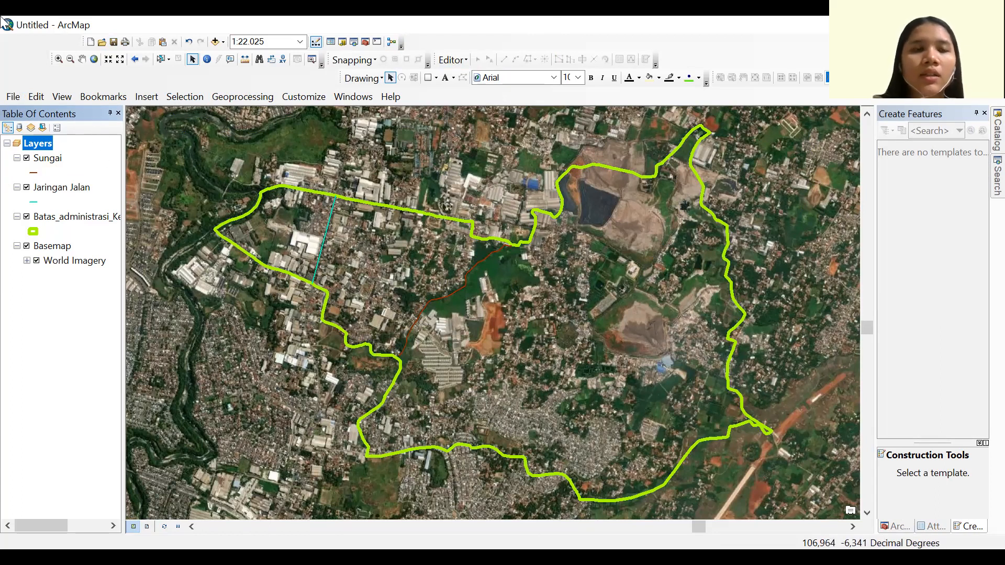
Start creating another new shapefile inside New Folder
left_click(998, 133)
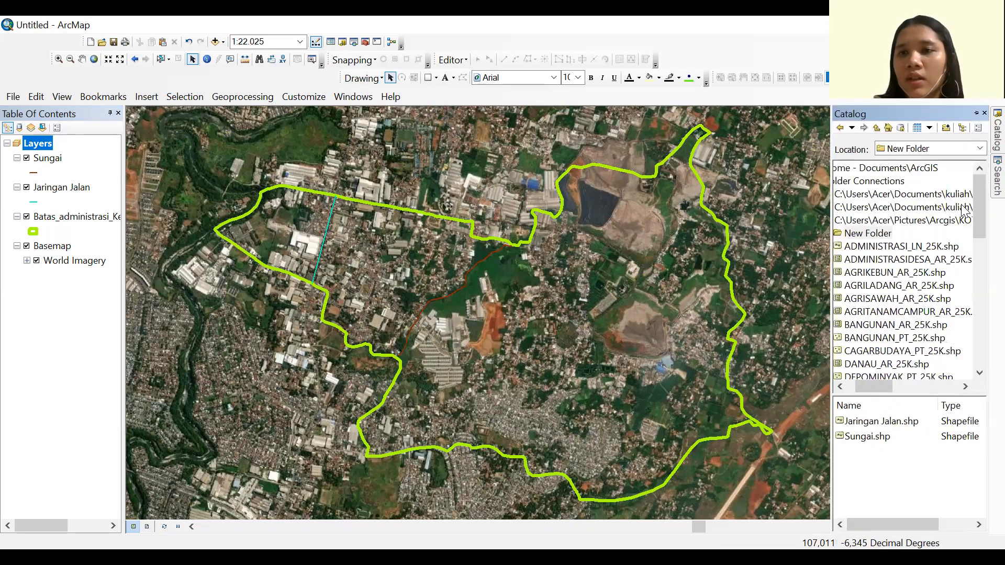
right_click(857, 238)
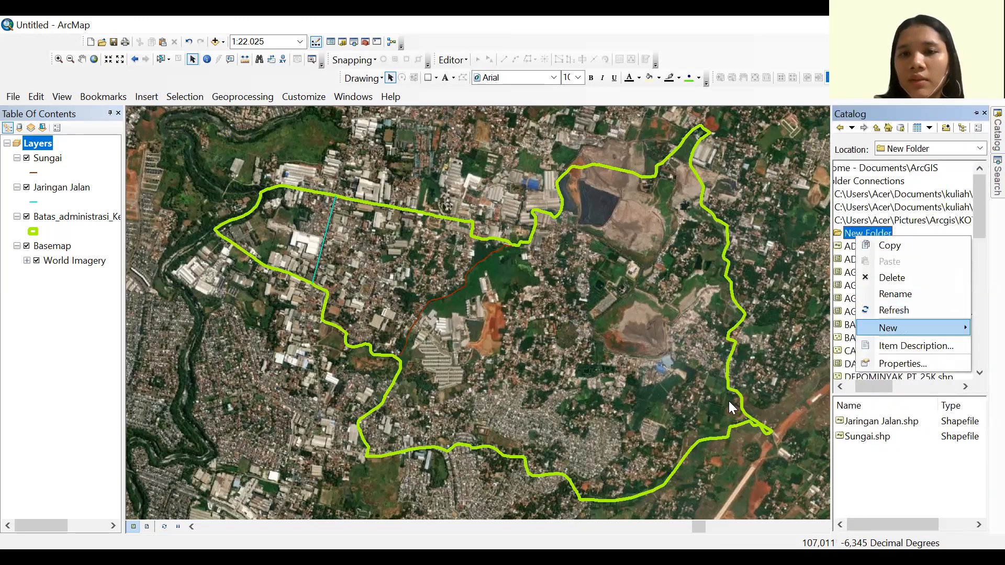
mouse_move(901, 329)
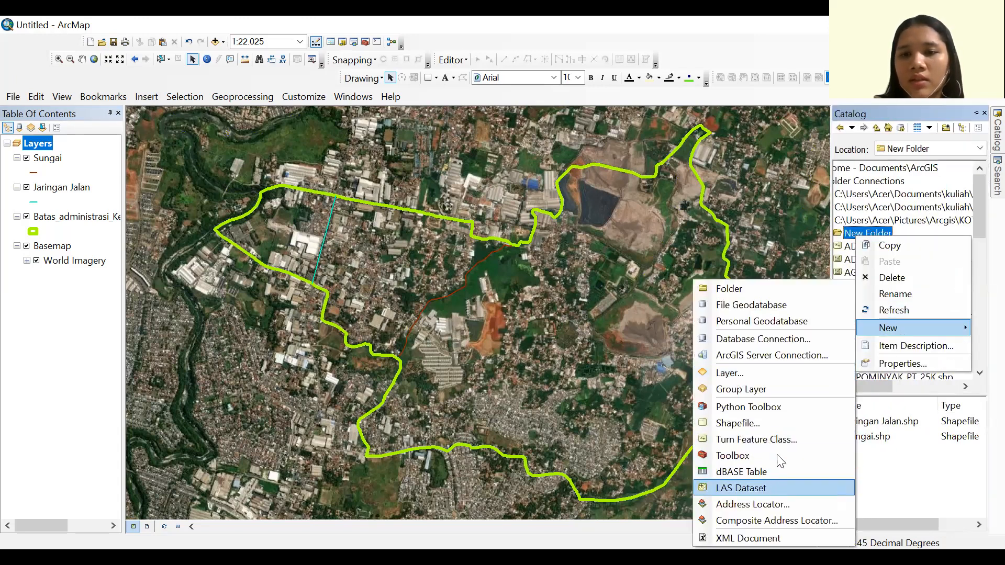
left_click(773, 422)
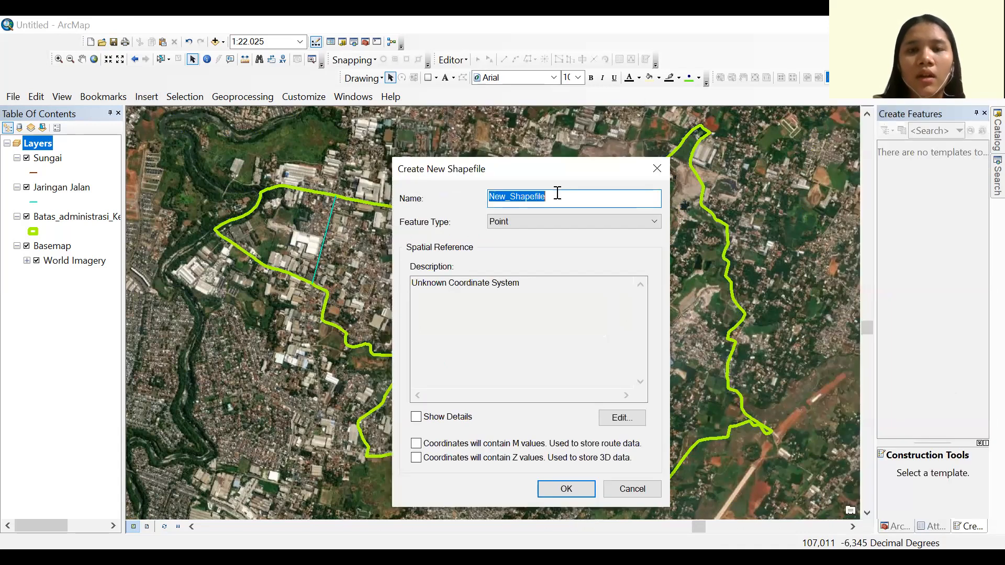
type("Fasilitas")
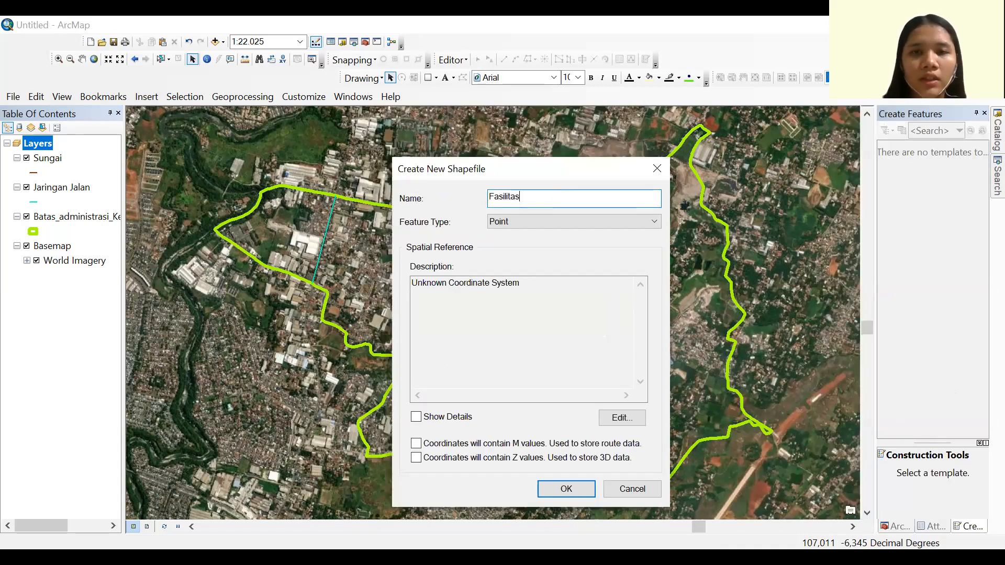
key("BackSpace")
key("BackSpace")
key("BackSpace")
key("BackSpace")
key("BackSpace")
key("BackSpace")
key("BackSpace")
key("BackSpace")
key("BackSpace")
key("BackSpace")
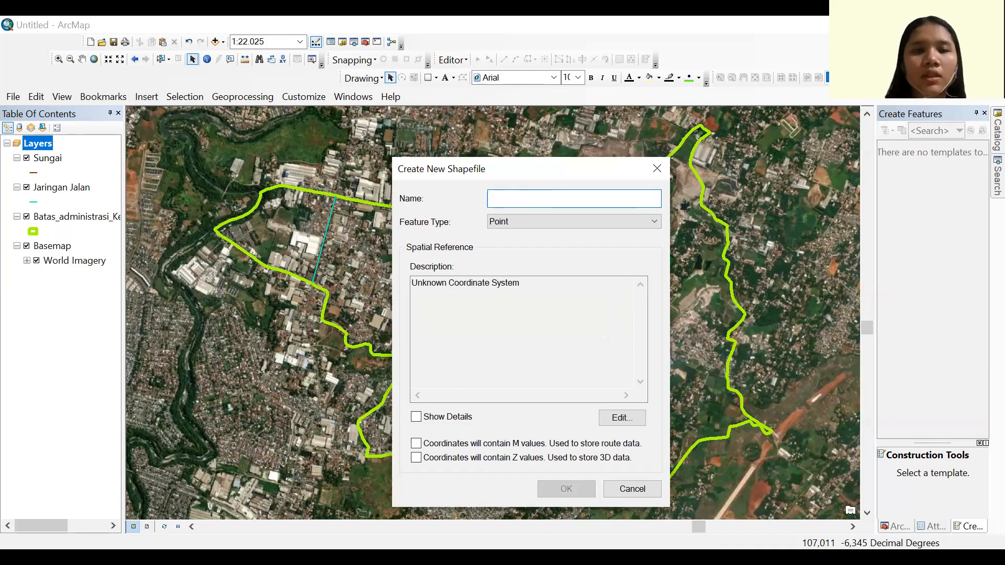
Name the new shapefile Pendidikan and set its feature type to Point
type("Pe")
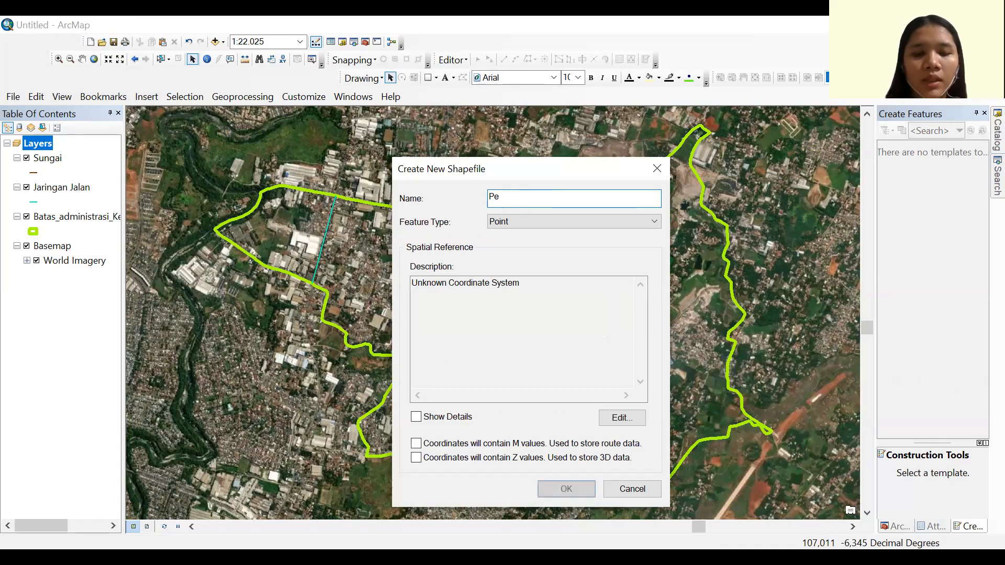
type("ndidikan")
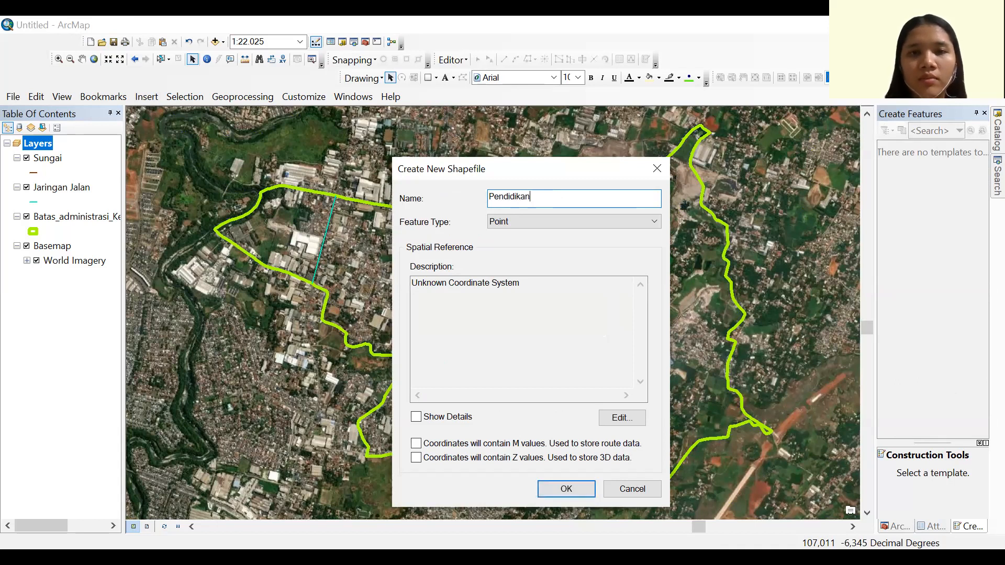
left_click(615, 217)
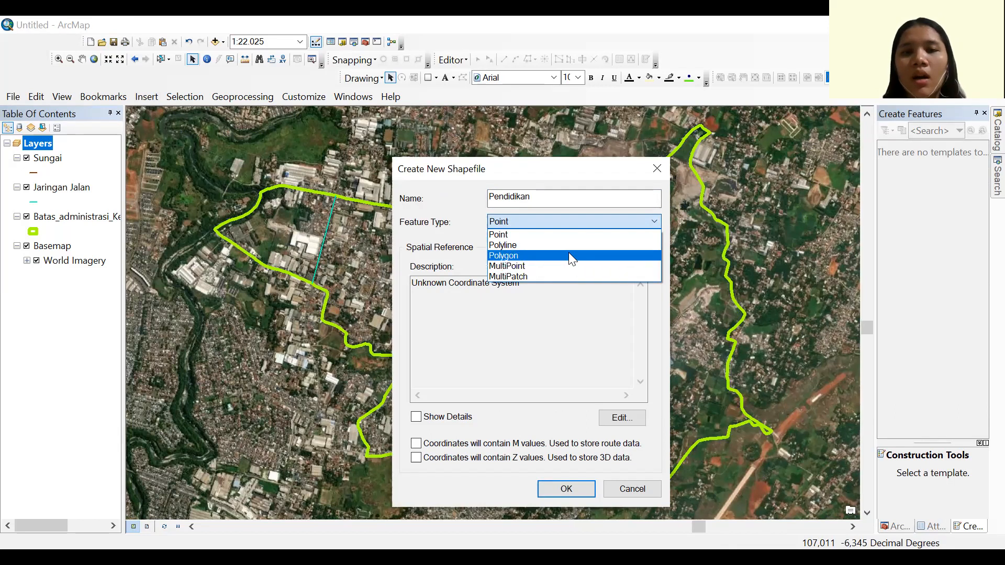
left_click(566, 234)
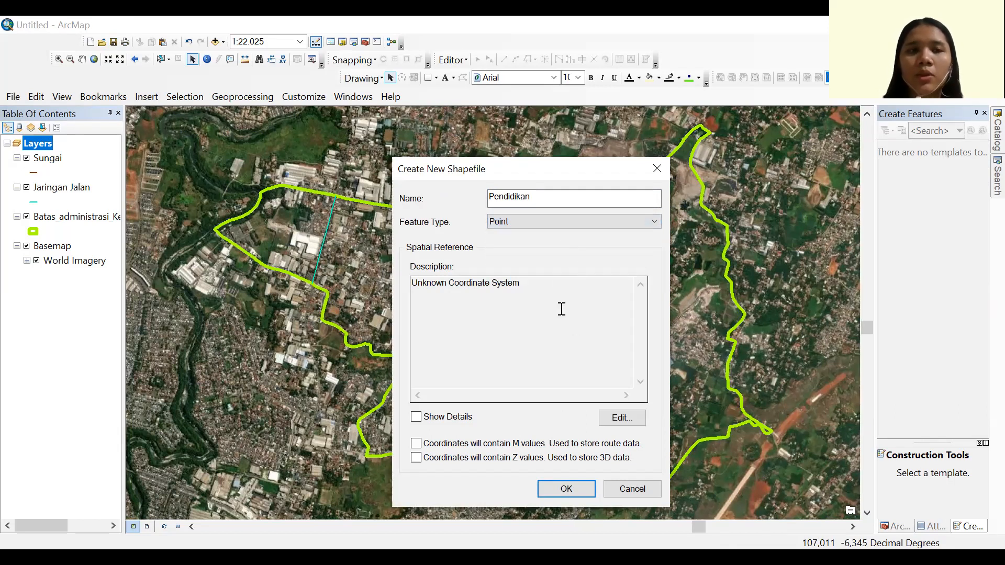
Set the Pendidikan shapefile's spatial reference to WGS_1984_UTM_Zone_48S and create it
left_click(623, 418)
left_click(461, 170)
left_click(588, 480)
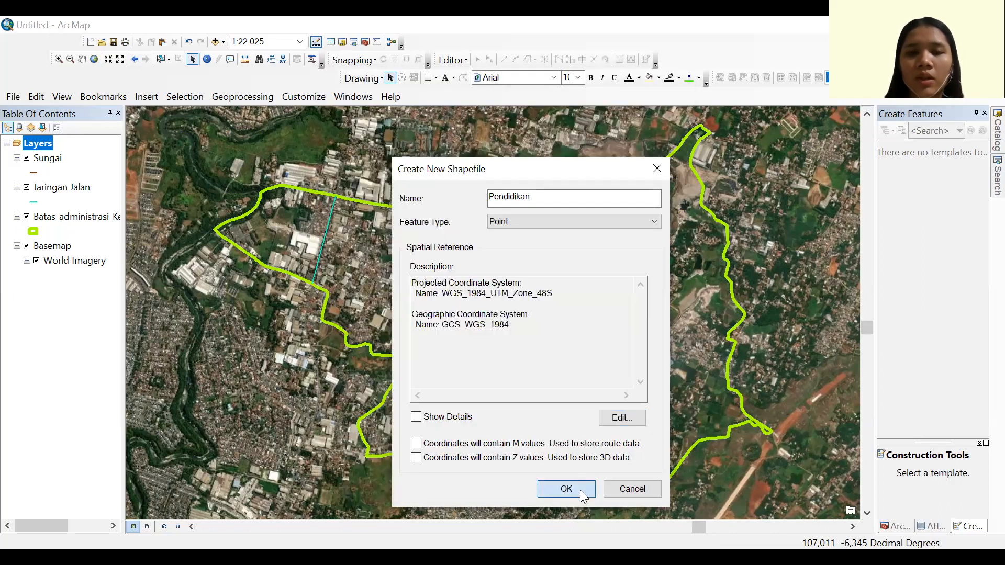
left_click(580, 490)
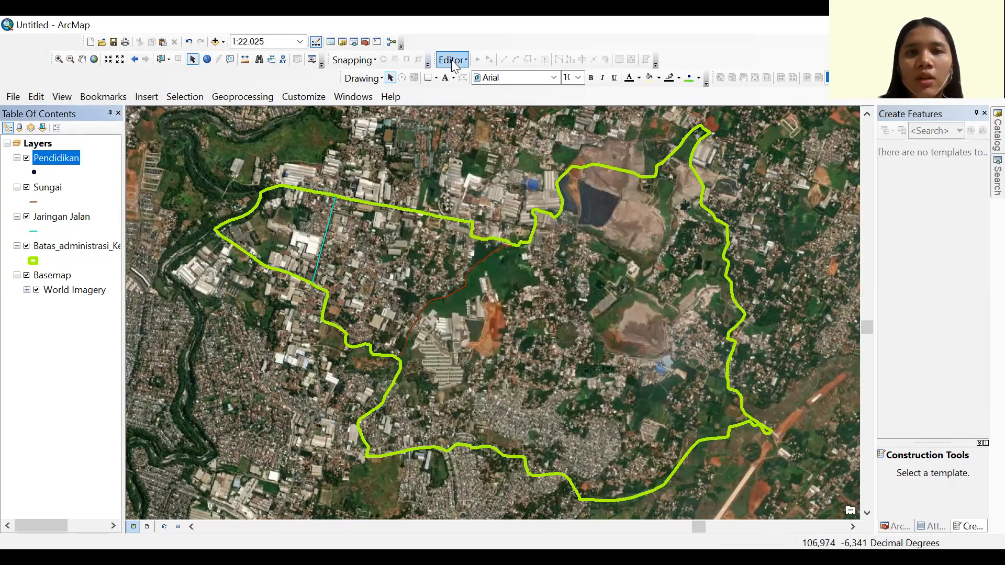
Start an editing session on the Pendidikan layer
left_click(460, 78)
left_click(373, 168)
left_click(367, 194)
left_click(370, 182)
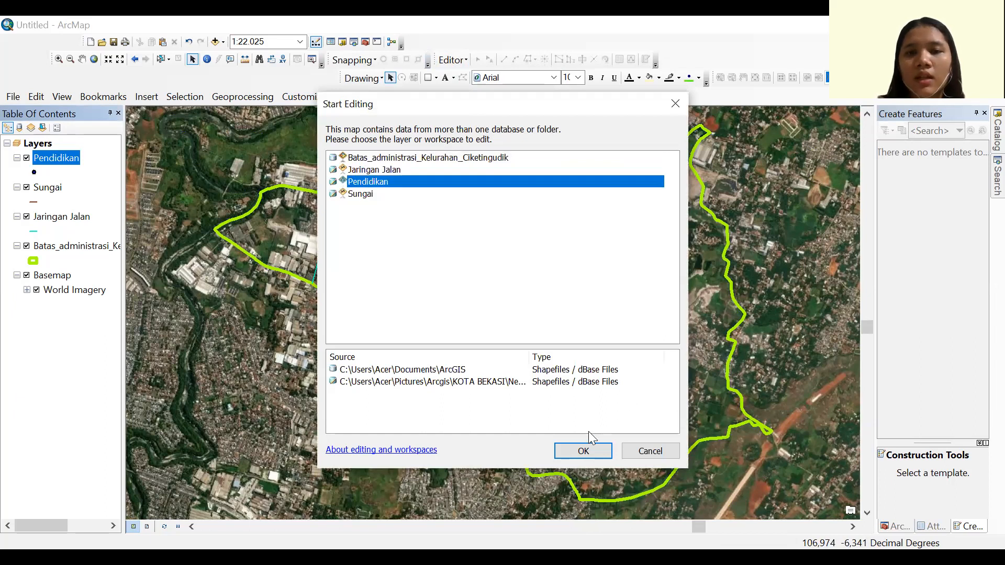
left_click(585, 452)
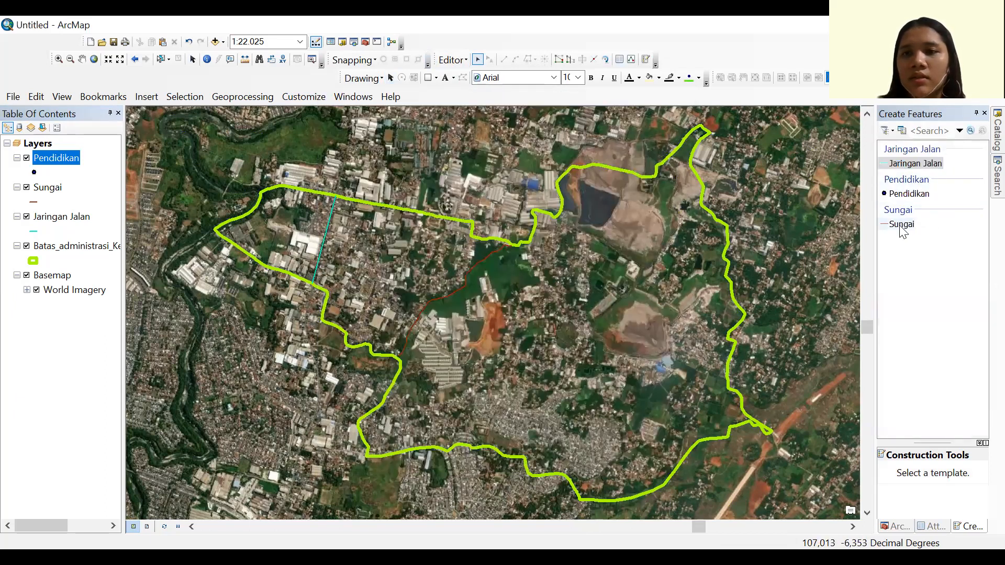
Place a Pendidikan point on a building east of the digitized road, inside the northwestern part of the village boundary
left_click(907, 194)
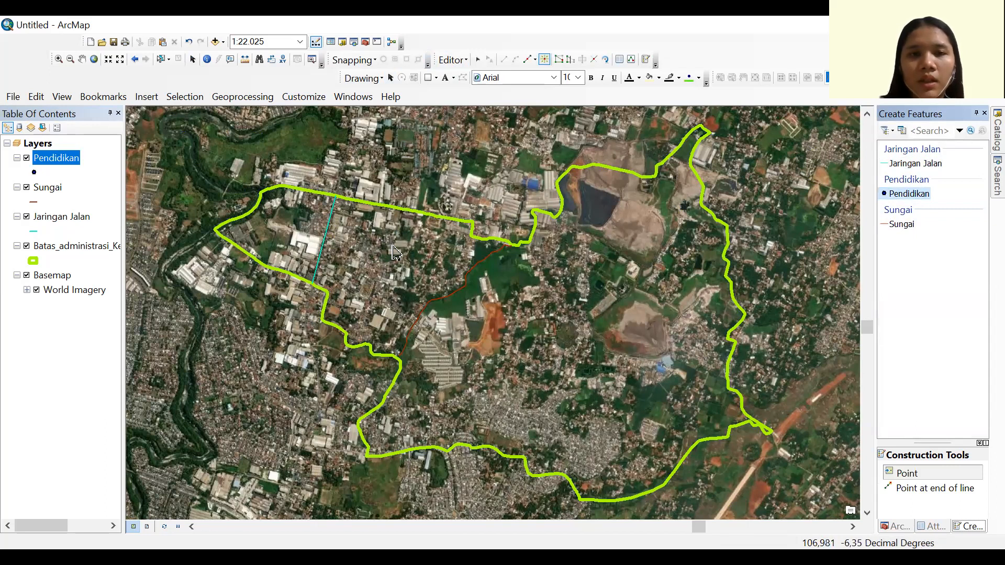
scroll(380, 226, "up", 2)
scroll(380, 226, "up", 2)
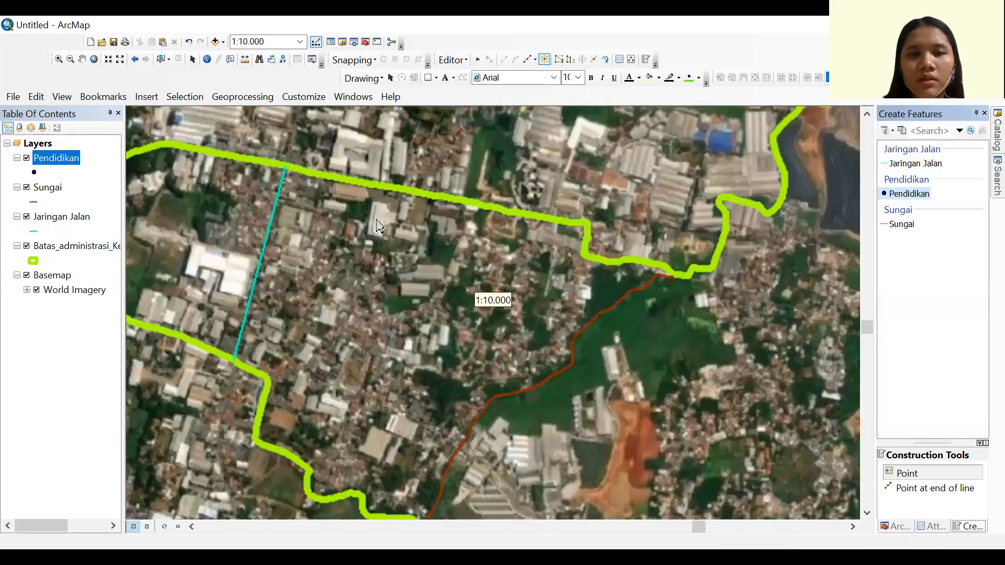
scroll(380, 226, "up", 2)
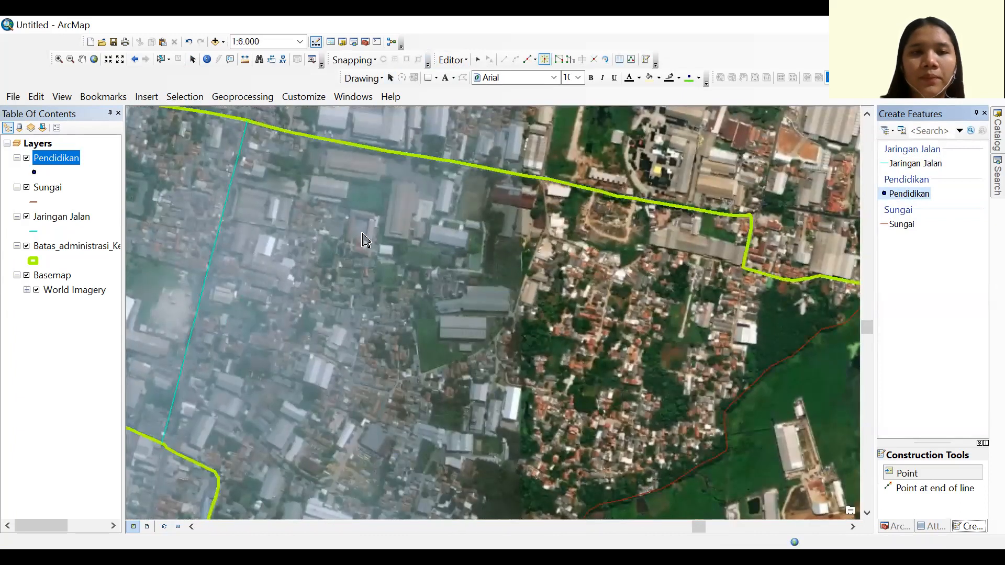
left_click(370, 231)
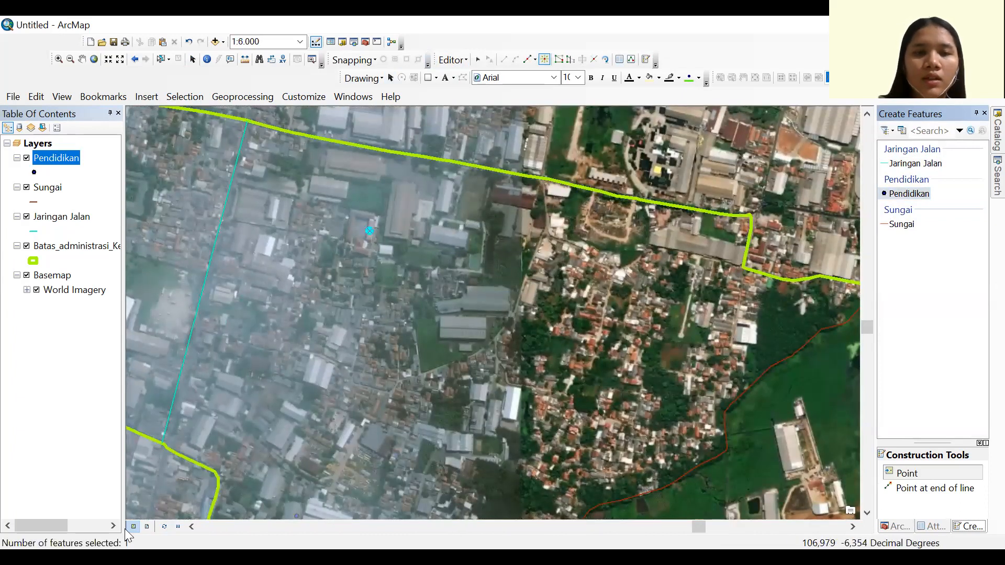
Save the point edit and show the full extent of the Batas_administrasi_Kelurahan_Ciketingudik layer
left_click(459, 58)
left_click(504, 103)
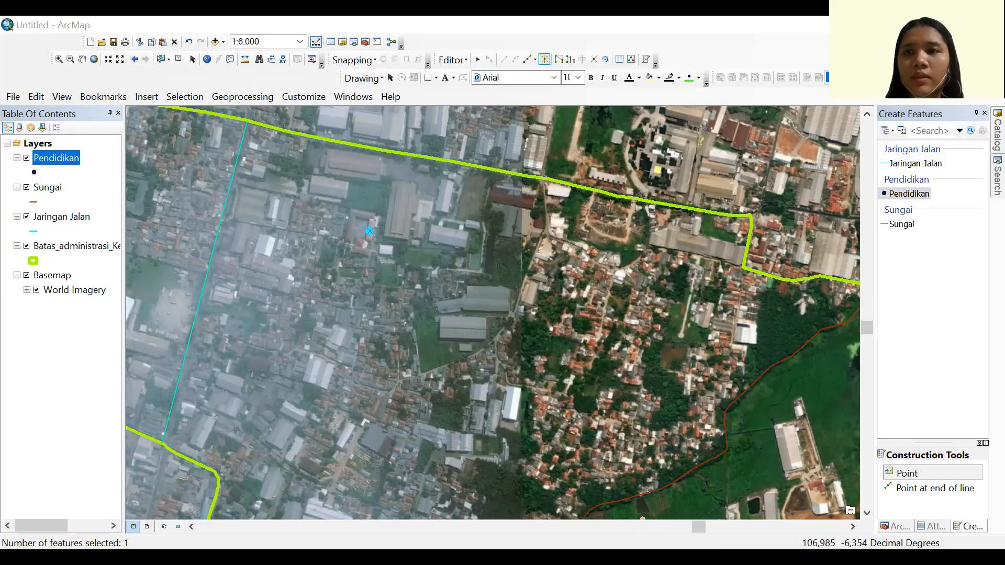
left_click(1, 103)
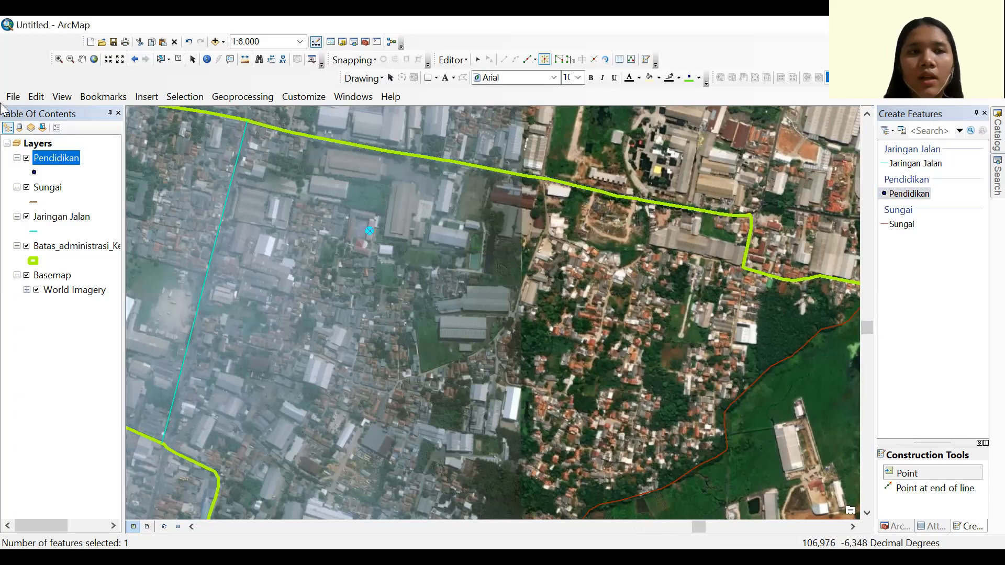
right_click(66, 246)
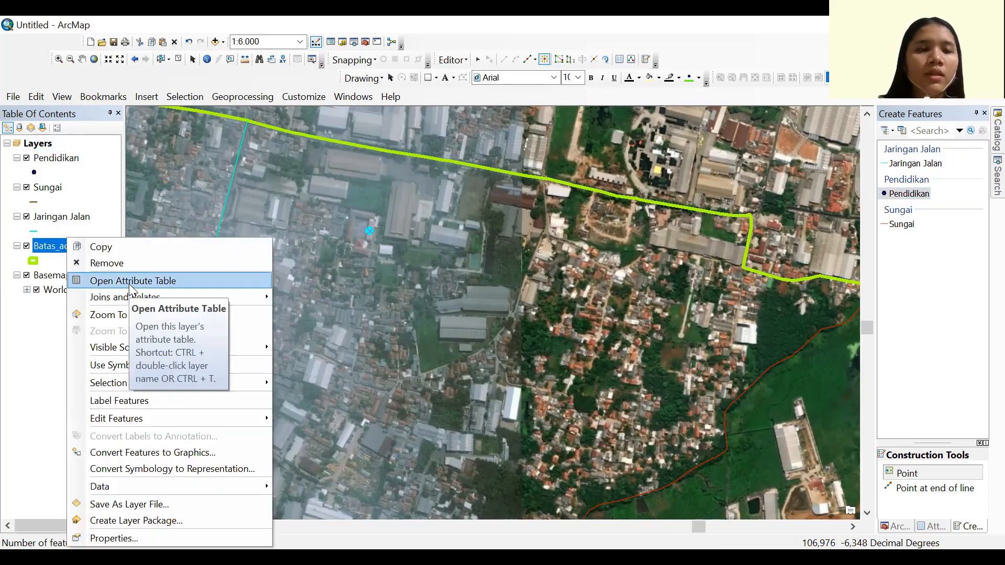
left_click(134, 315)
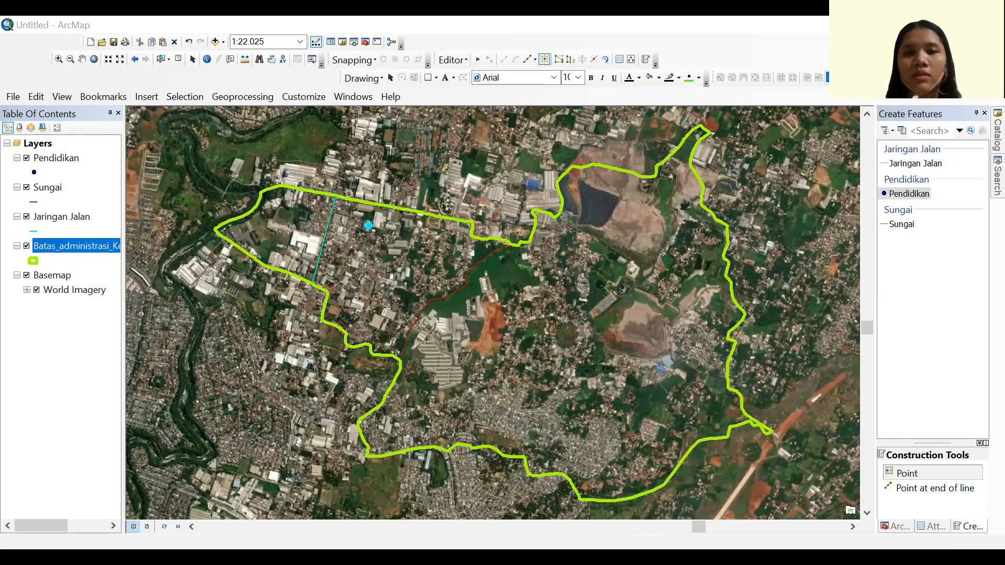
left_click(384, 313)
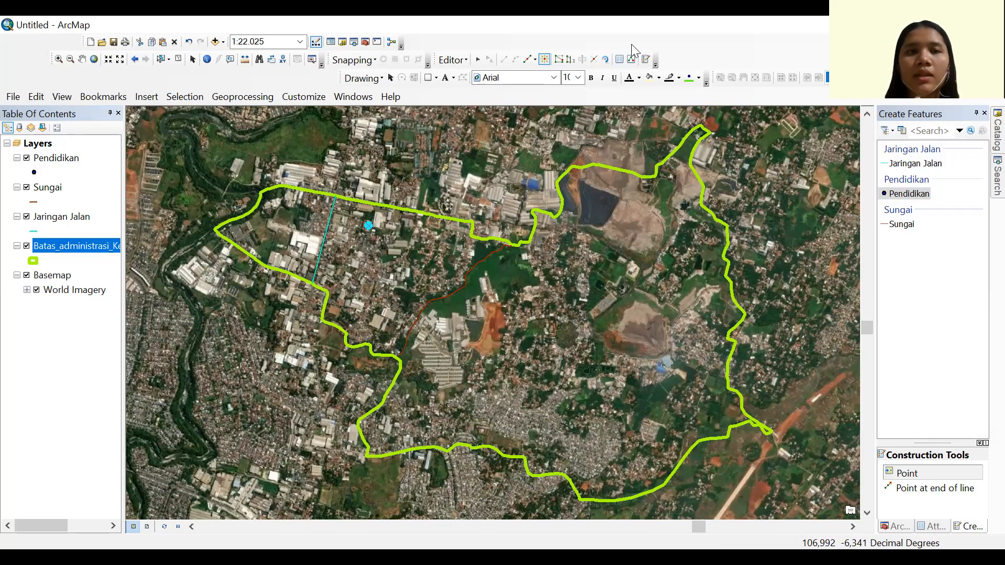
Save the Pendidikan layer's edits again and end the editing session
left_click(453, 60)
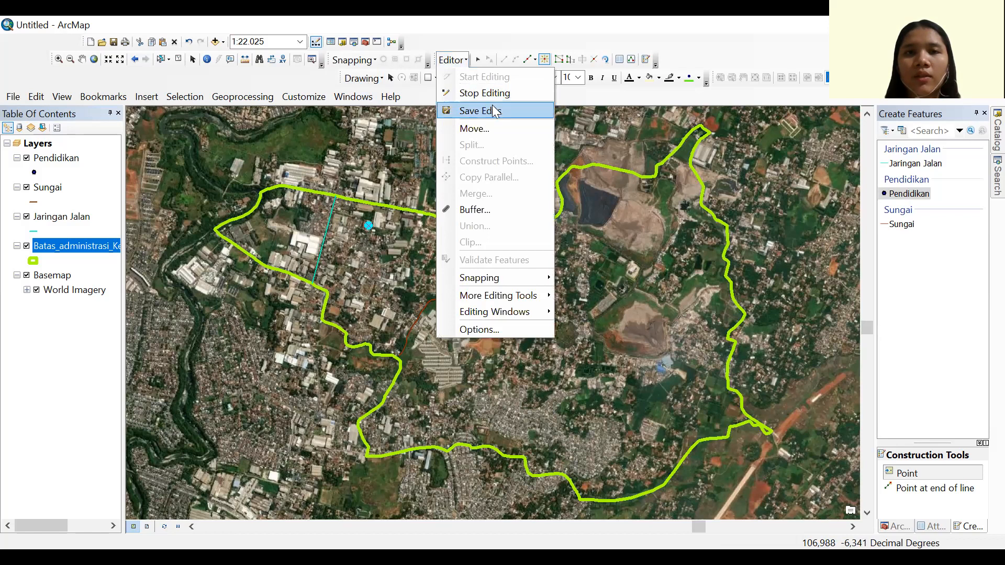
left_click(491, 109)
left_click(453, 60)
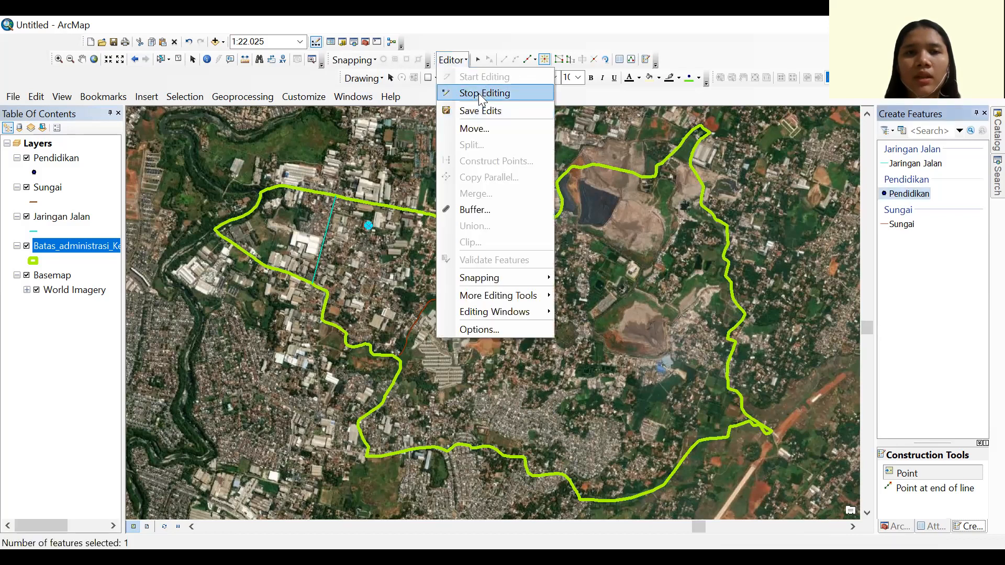
left_click(487, 92)
Start creating a new shapefile inside New Folder for the built-up land layer
left_click(997, 131)
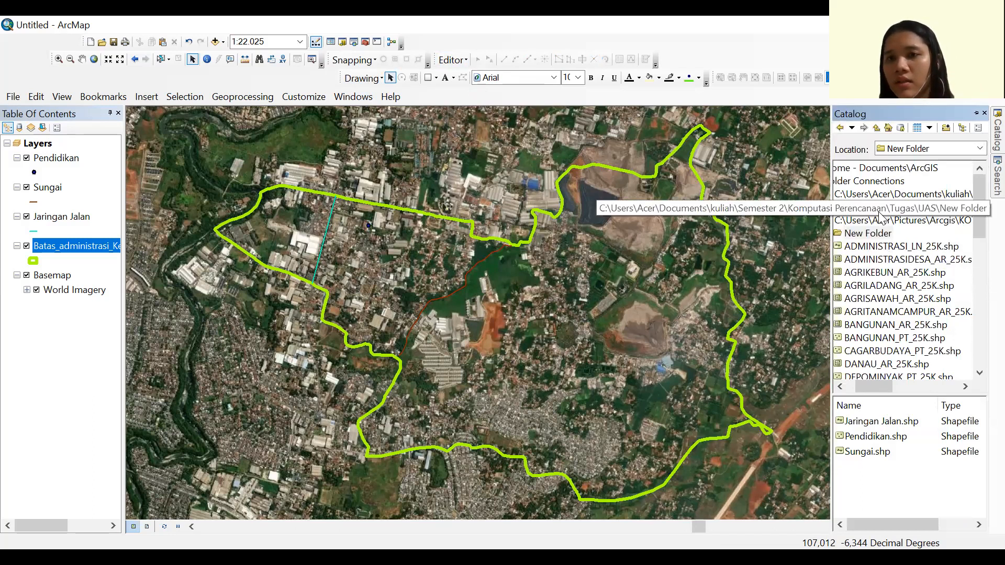
left_click_drag(881, 388, 873, 388)
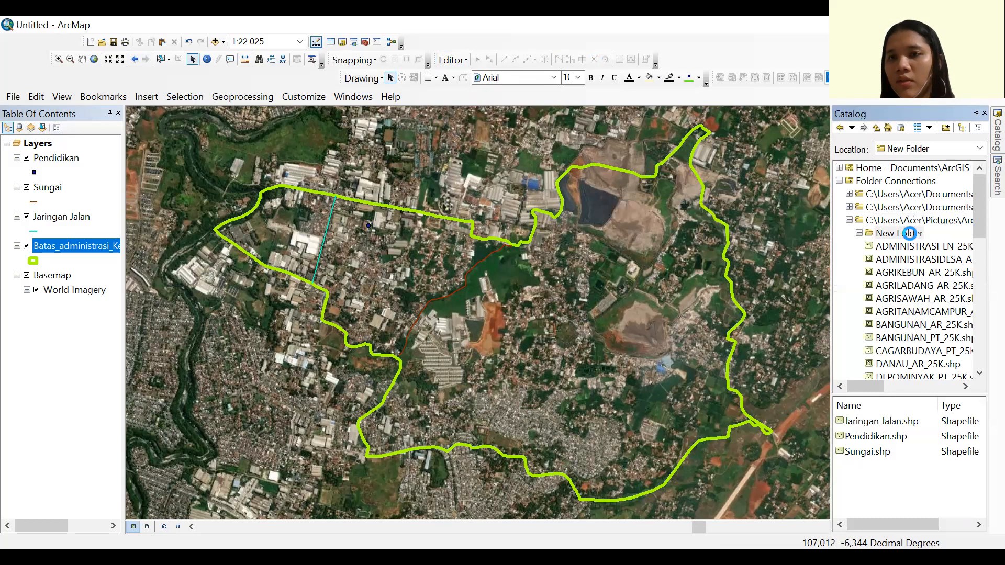
right_click(893, 233)
mouse_move(936, 327)
left_click(772, 424)
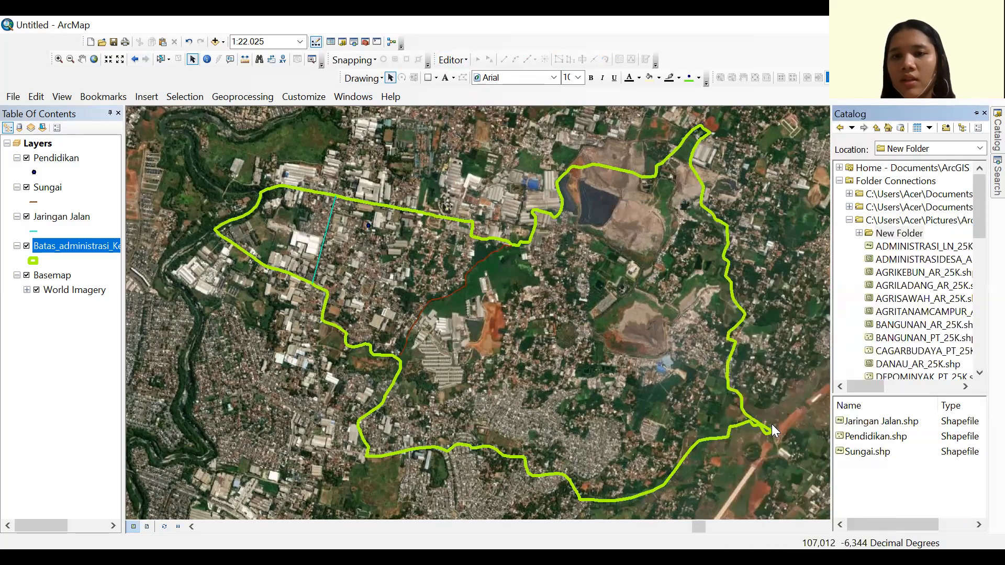
Name the new shapefile Lahan Terbangun Permukiman and set its feature type to Polygon
type("L")
key("BackSpace")
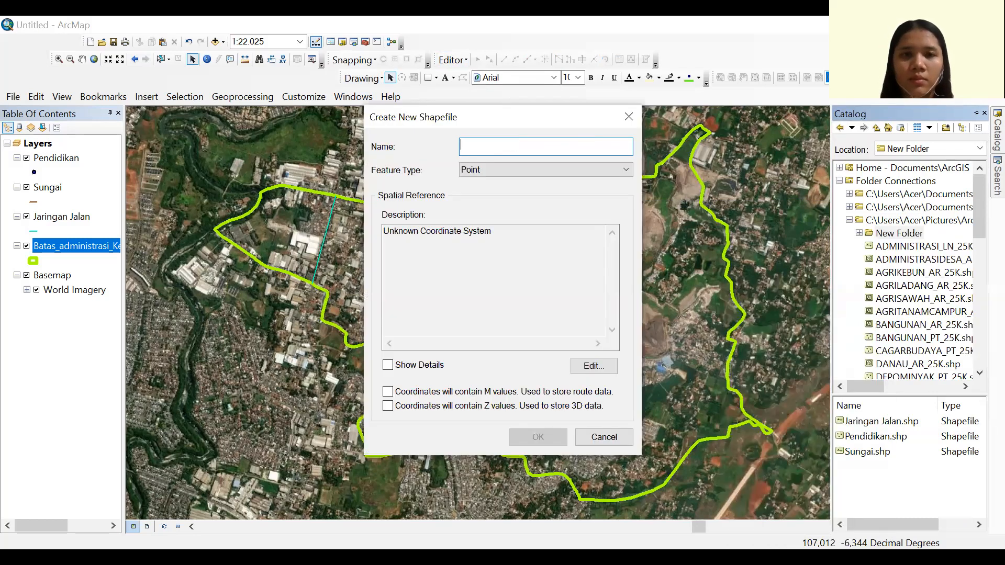
type("Lahan T")
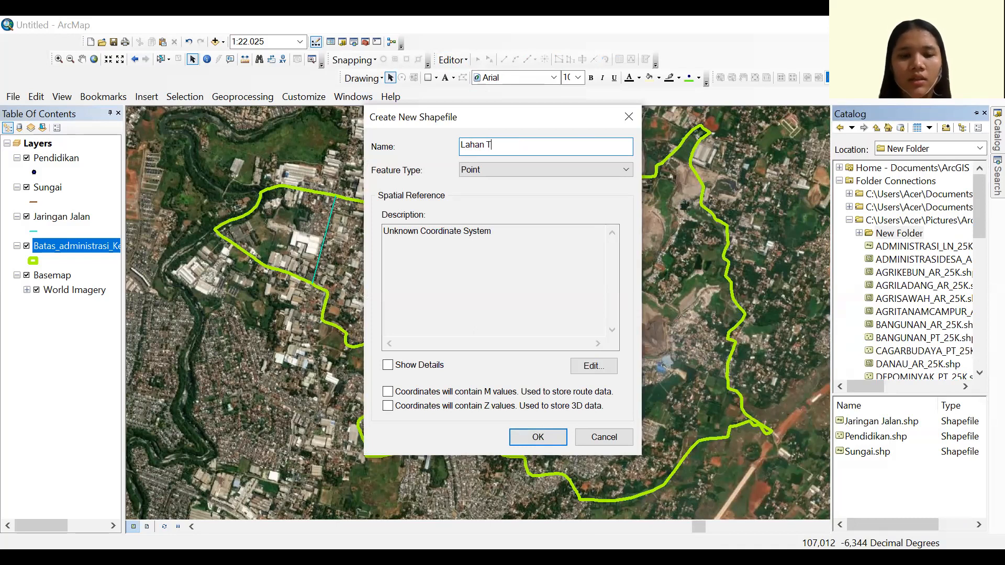
type("erbangun Permukiman")
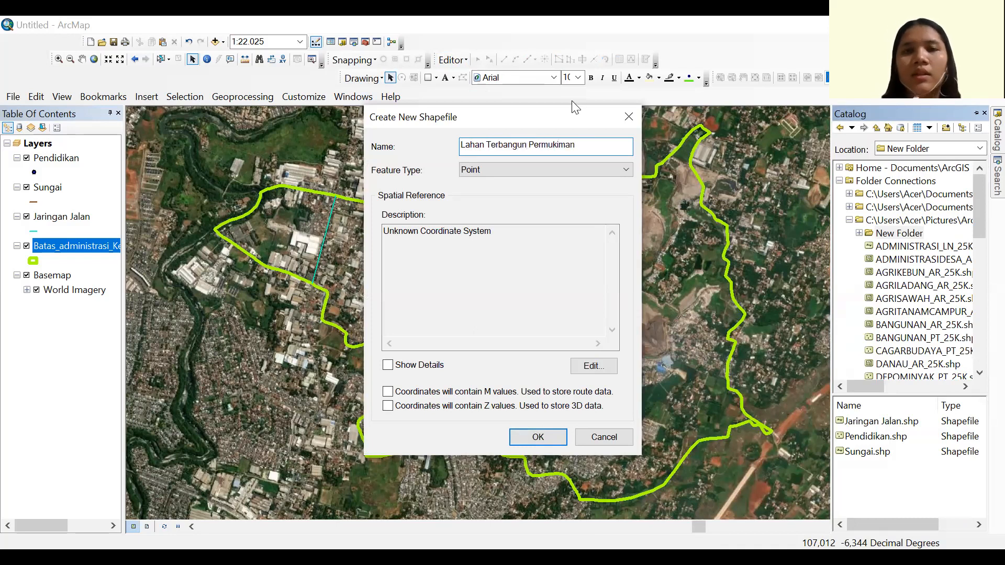
left_click(506, 173)
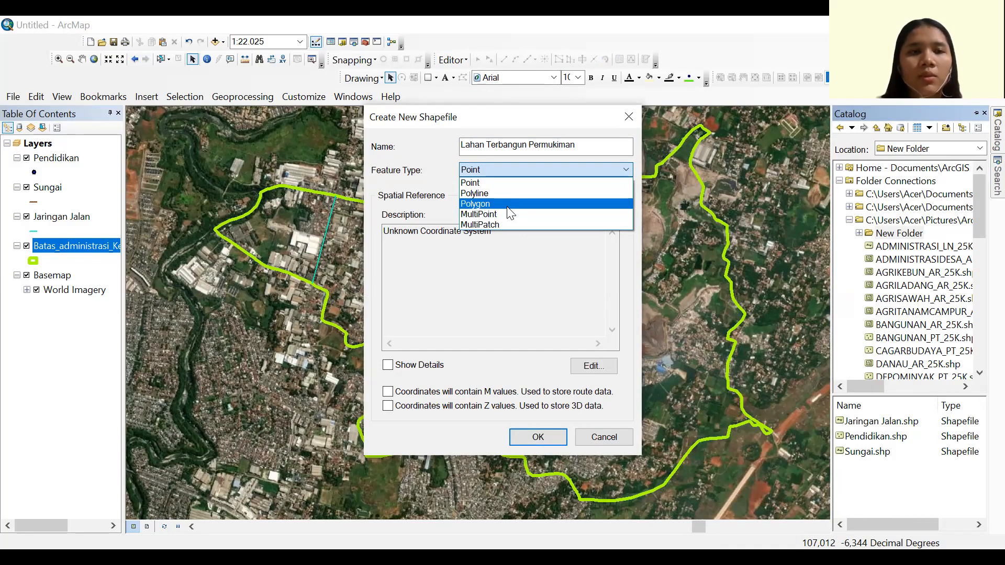
left_click(479, 204)
Assign the WGS_1984_UTM_Zone_48S coordinate system to the Lahan Terbangun Permukiman shapefile and create it
left_click(593, 366)
double_click(417, 175)
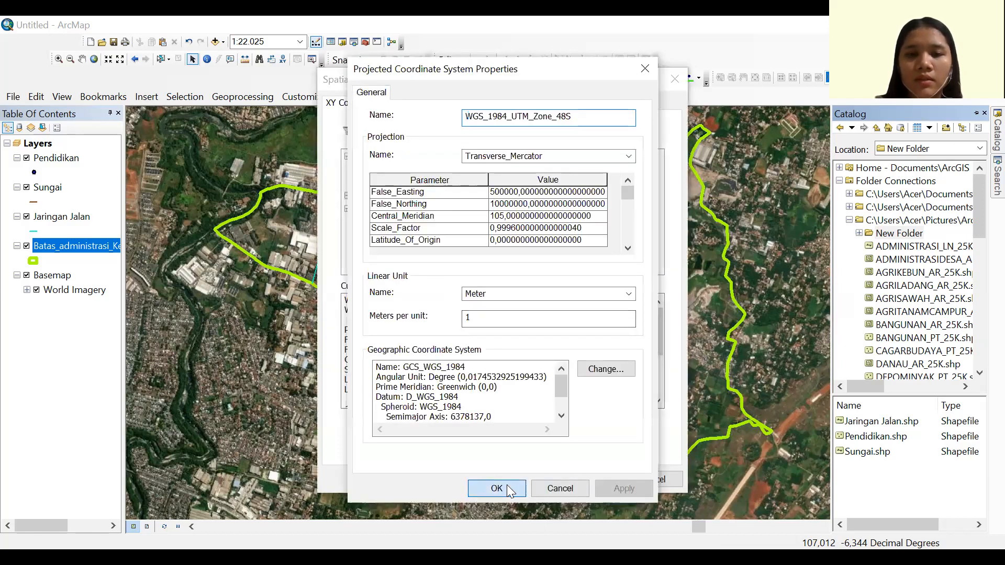
left_click(507, 485)
left_click(564, 474)
left_click(544, 441)
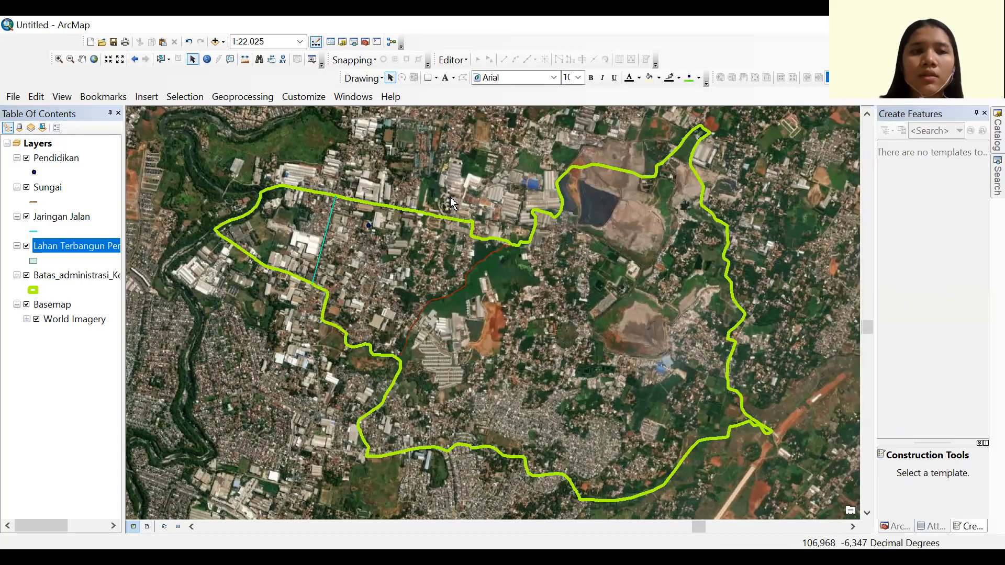
Start editing the Lahan Terbangun Permukiman layer and select its polygon template for drawing
left_click(439, 61)
left_click(470, 85)
left_click(397, 182)
left_click(600, 452)
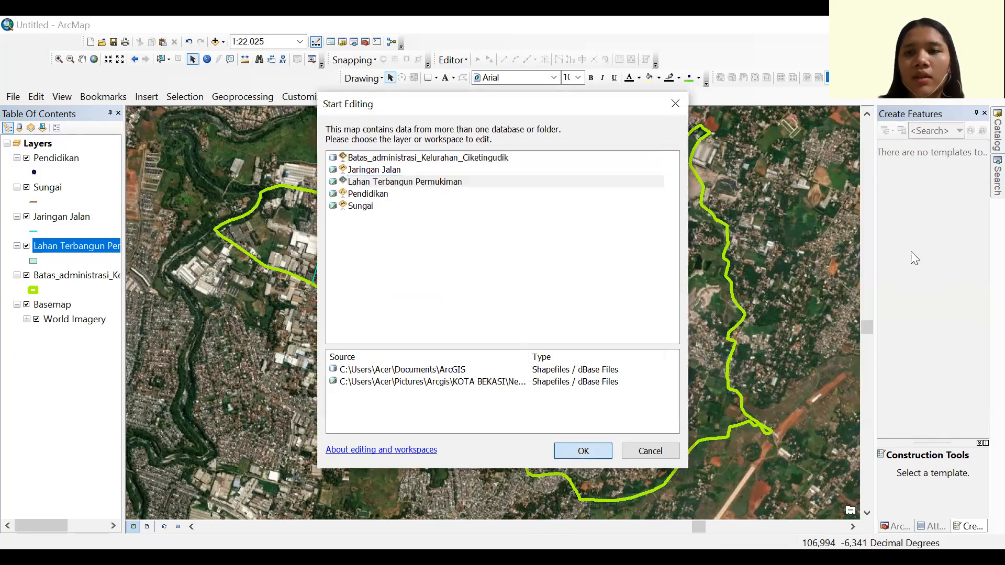
left_click(936, 193)
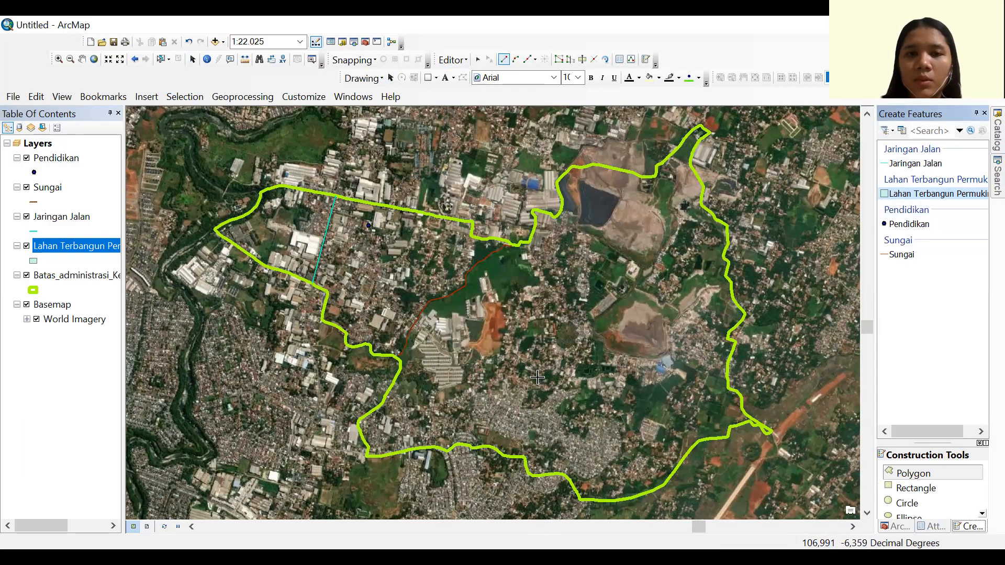
Try to draw a narrow four-vertex settlement polygon across the dense housing in the south of the village
left_click(495, 361)
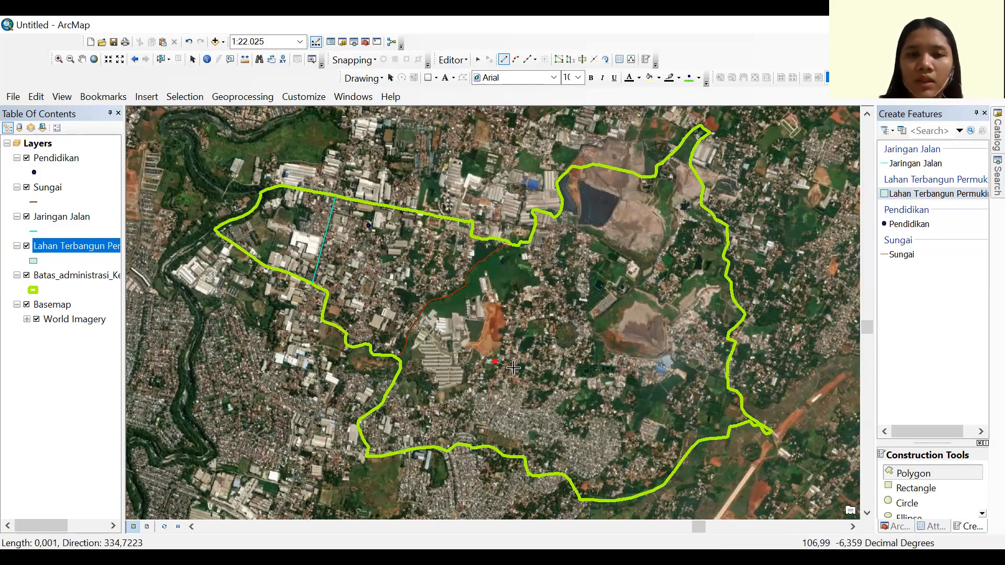
left_click(514, 367)
left_click(598, 455)
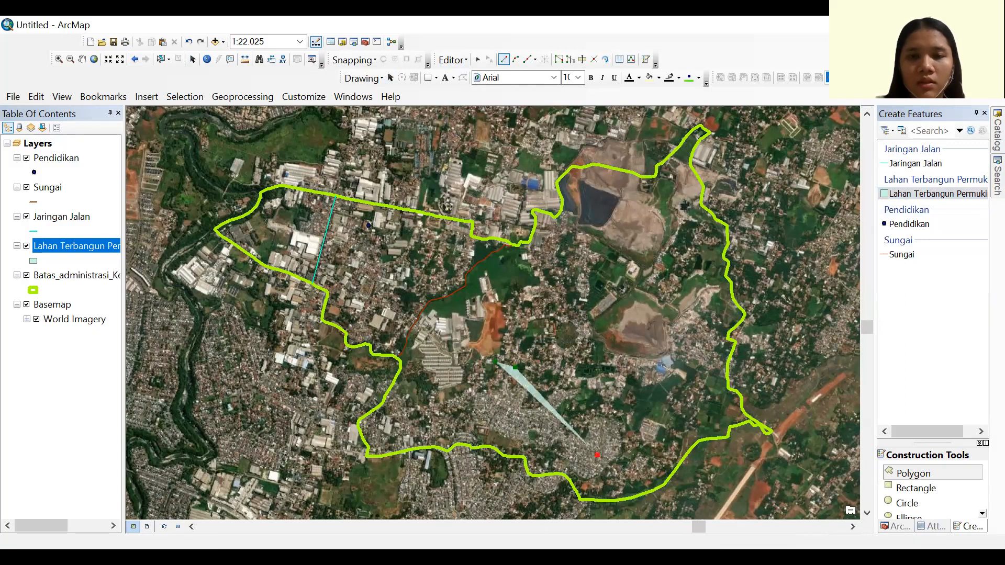
double_click(617, 446)
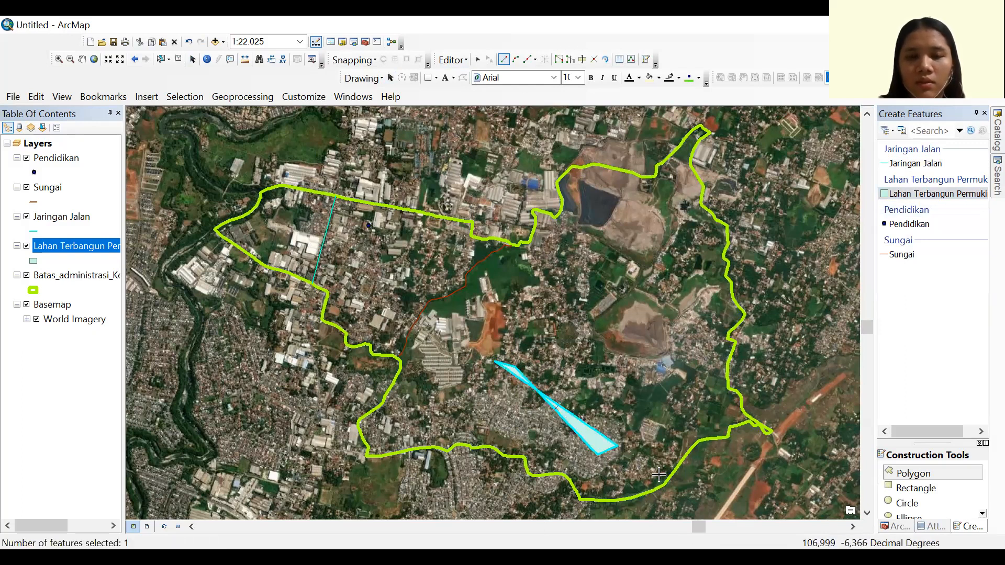
key("ctrl+z")
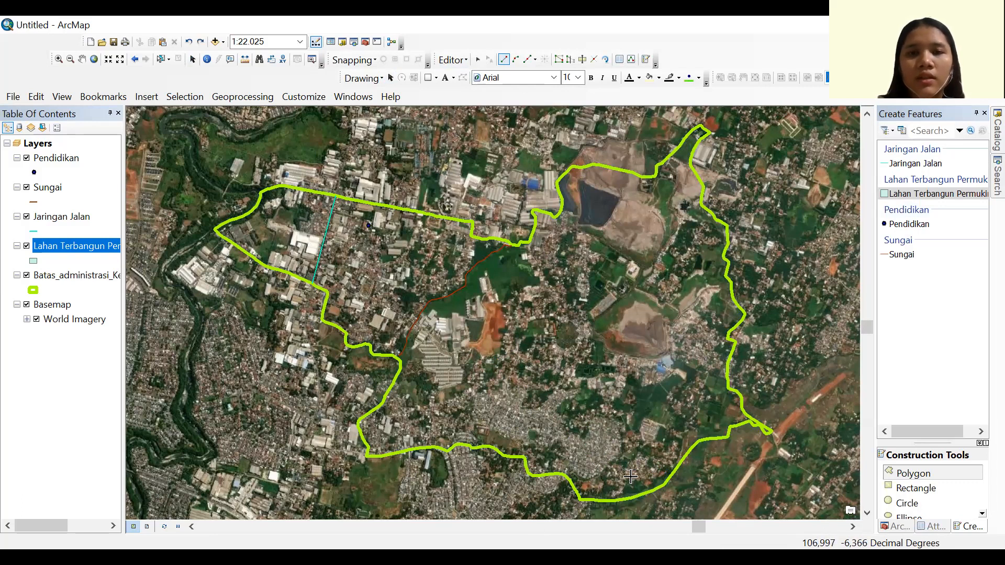
Trace the row-housing estate south of the factory buildings in the village's west as one Lahan Terbangun Permukiman polygon and finish it
scroll(630, 476, "up", 1)
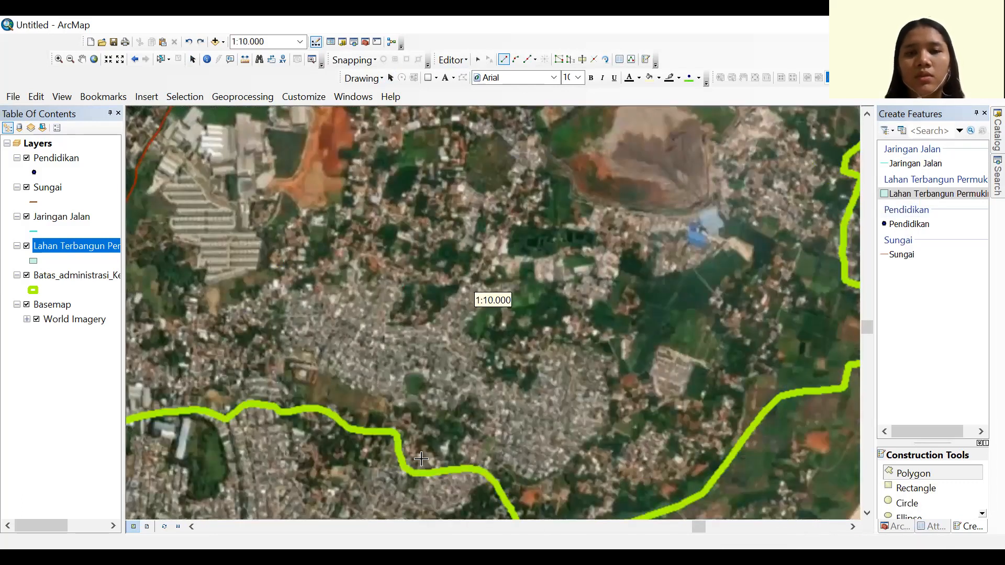
left_click(195, 527)
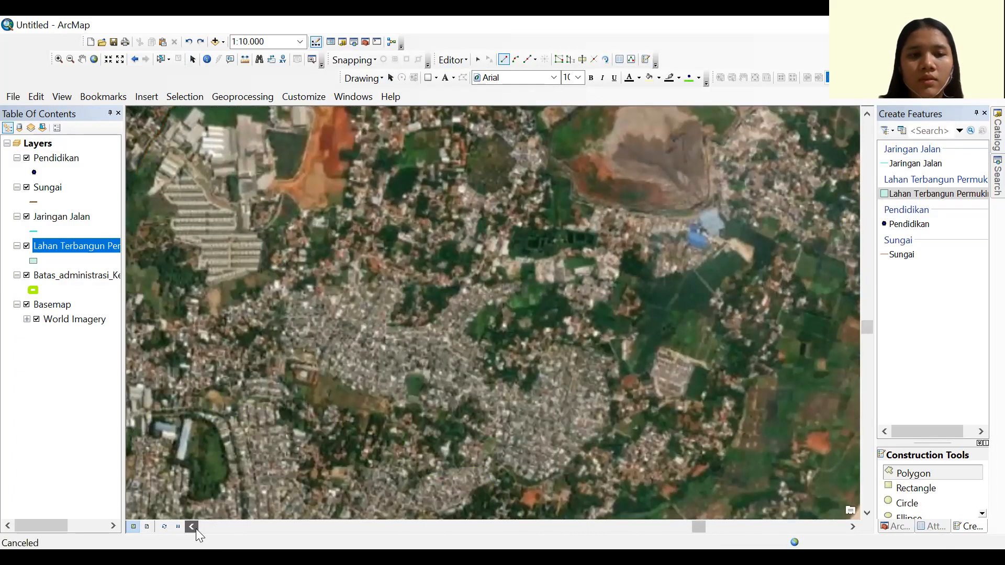
left_click(192, 527)
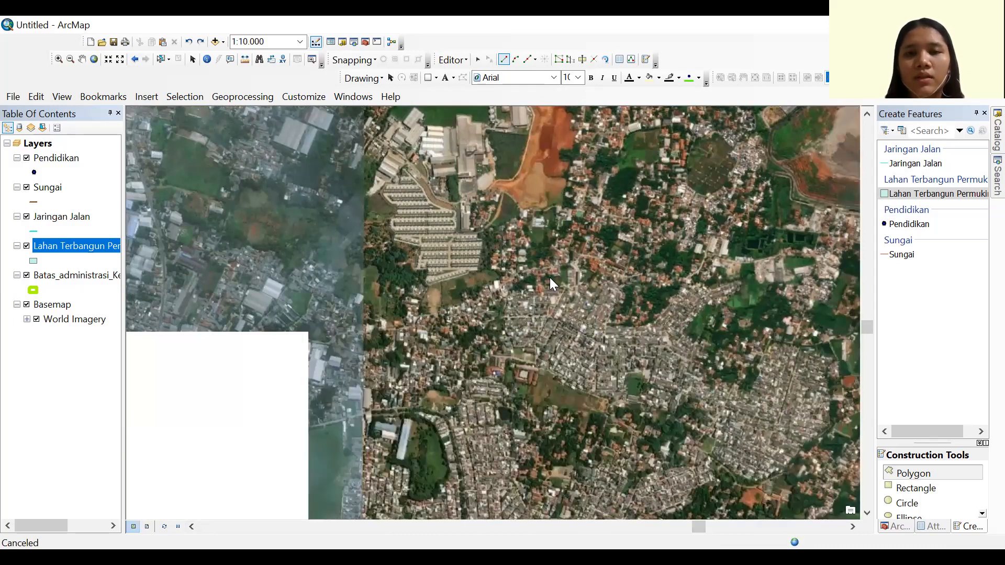
scroll(514, 289, "up", 3)
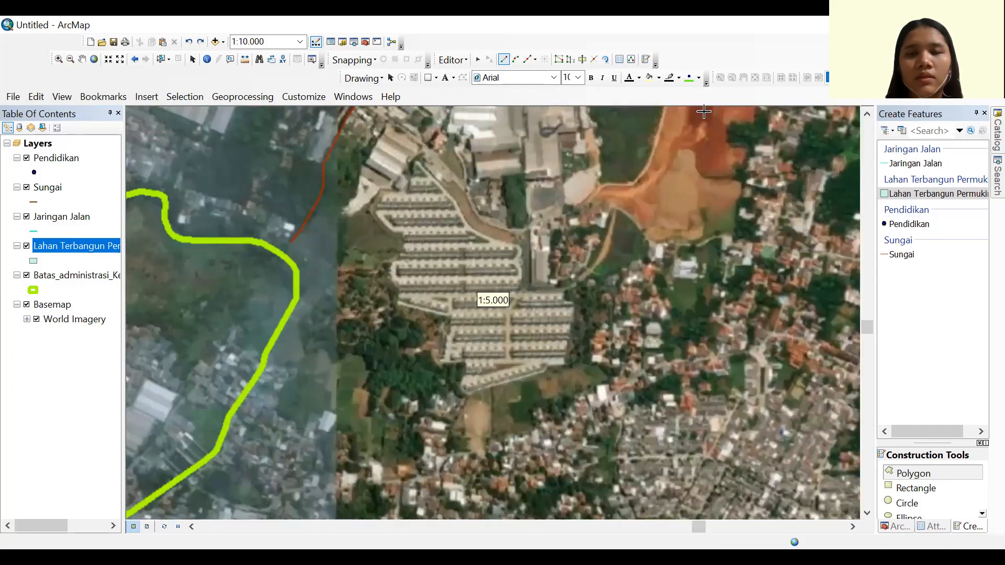
left_click(867, 112)
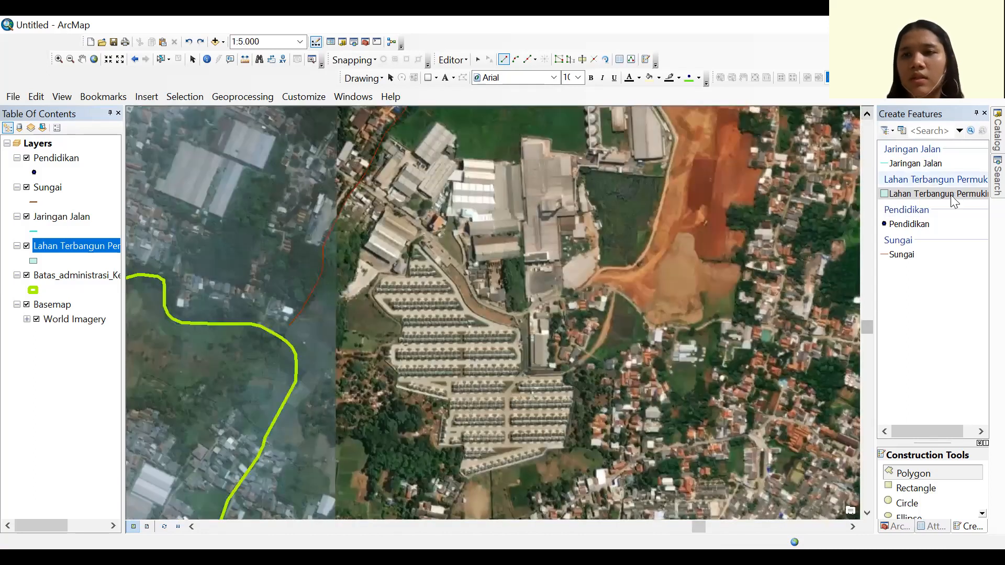
left_click(950, 195)
left_click(416, 246)
left_click(458, 288)
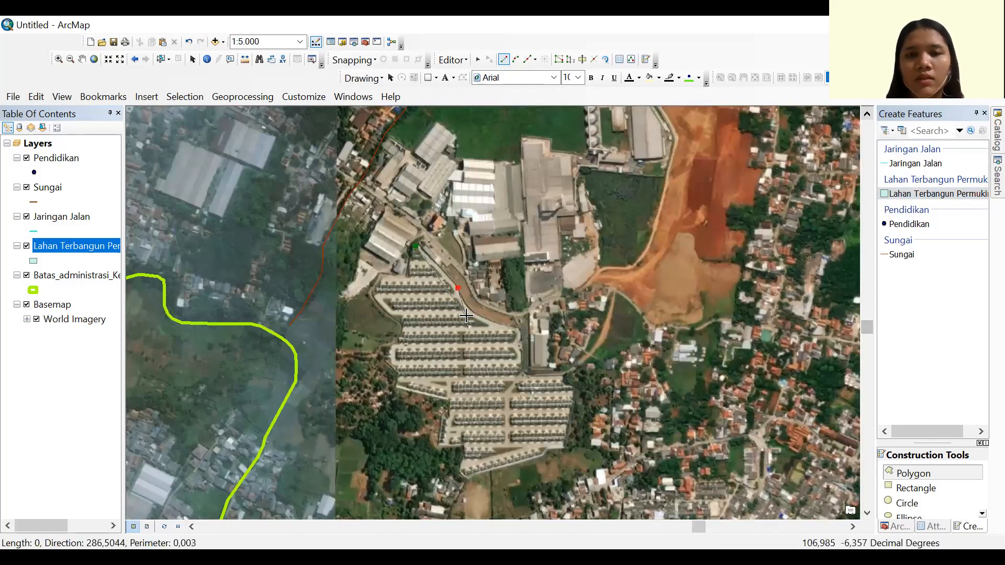
left_click(467, 314)
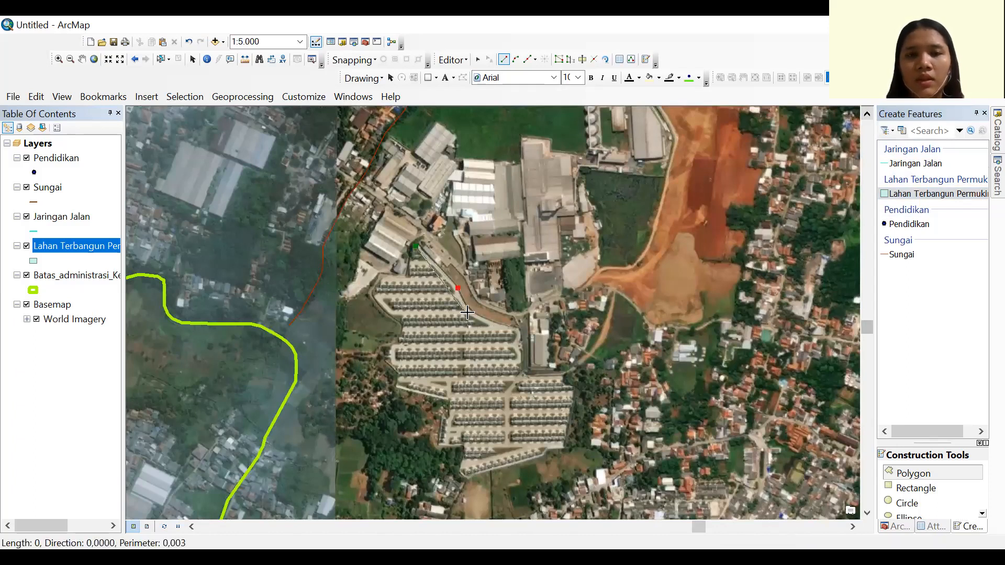
left_click(520, 331)
left_click(524, 372)
left_click(562, 373)
left_click(567, 381)
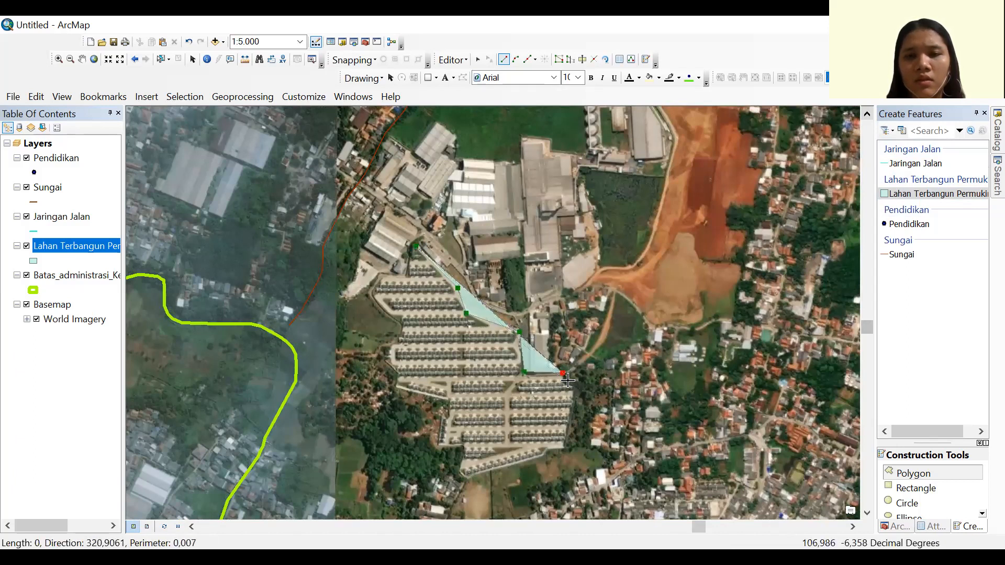
left_click(573, 386)
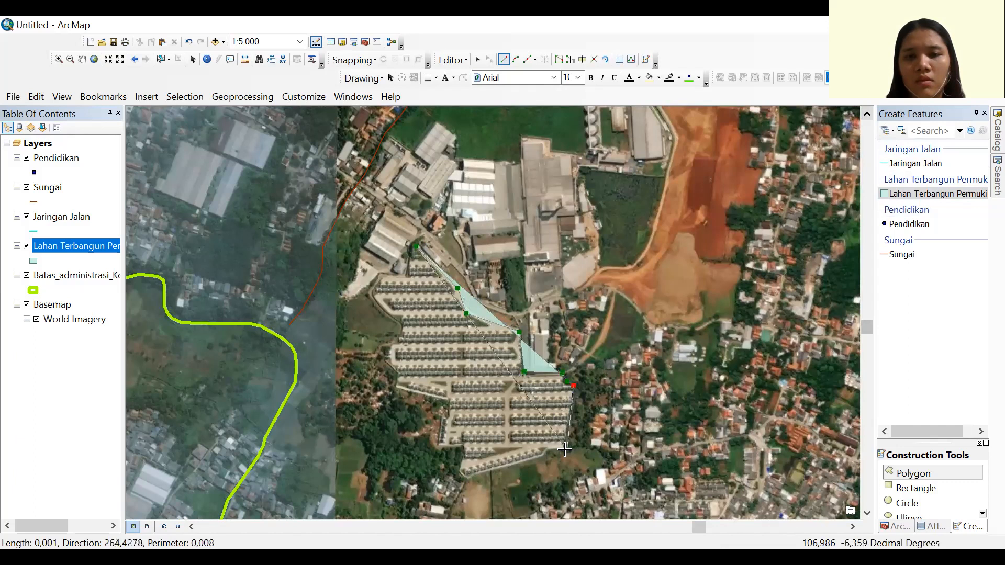
left_click(565, 449)
left_click(548, 448)
left_click(550, 457)
left_click(470, 478)
left_click(458, 478)
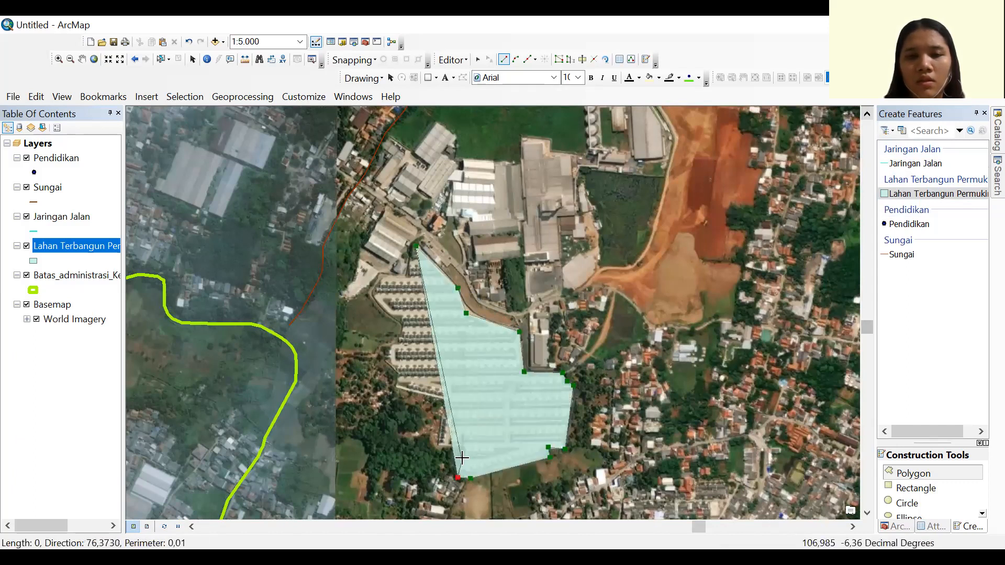
left_click(463, 449)
left_click(438, 448)
left_click(448, 410)
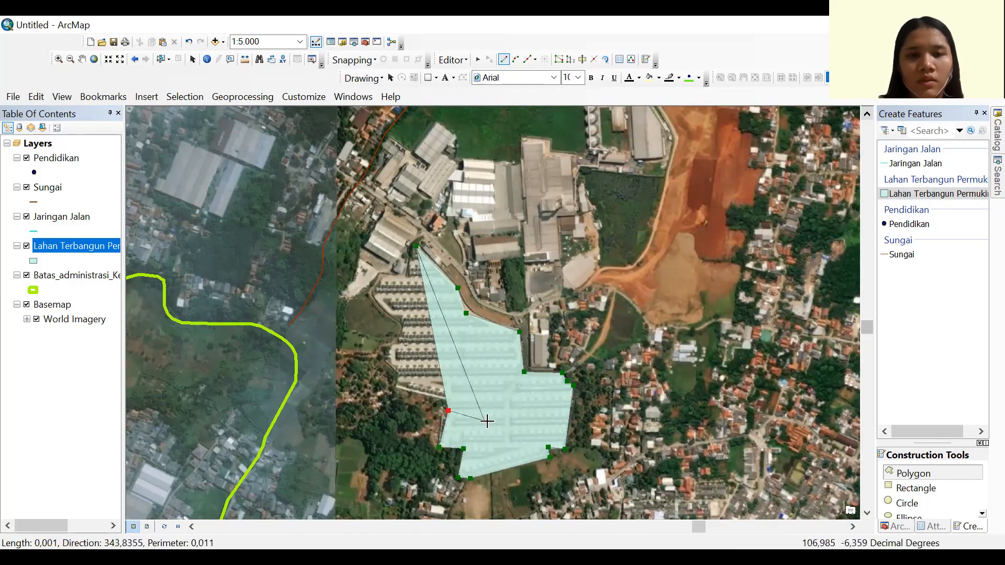
key("ctrl+z")
left_click(452, 402)
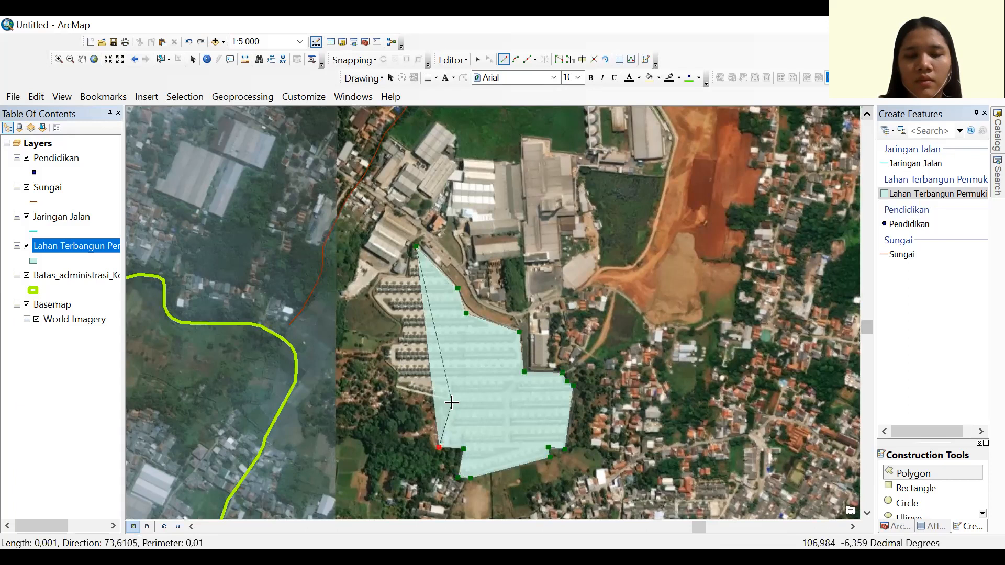
left_click(394, 387)
left_click(397, 372)
left_click(388, 369)
left_click(388, 345)
left_click(403, 343)
left_click(395, 334)
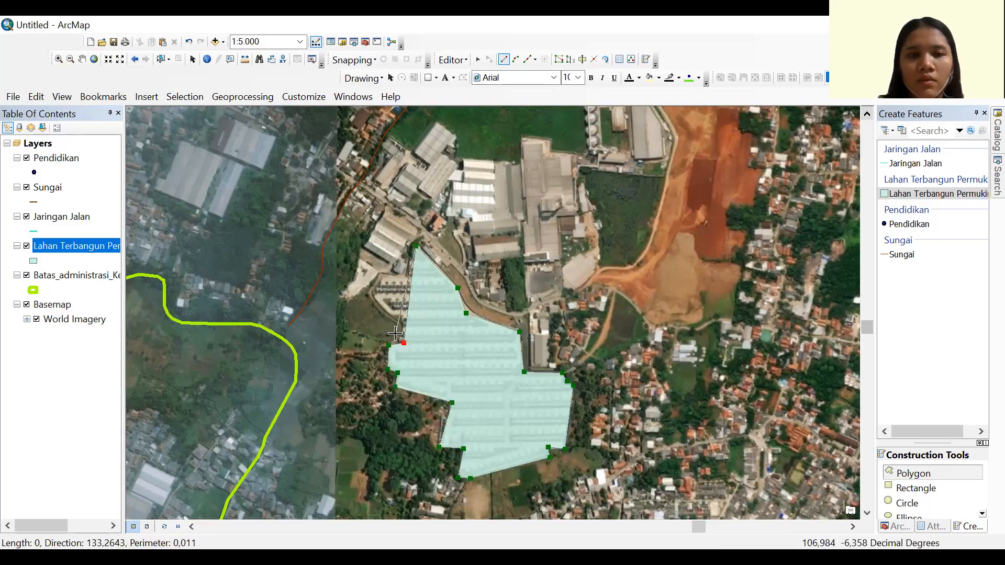
left_click(413, 317)
left_click(391, 321)
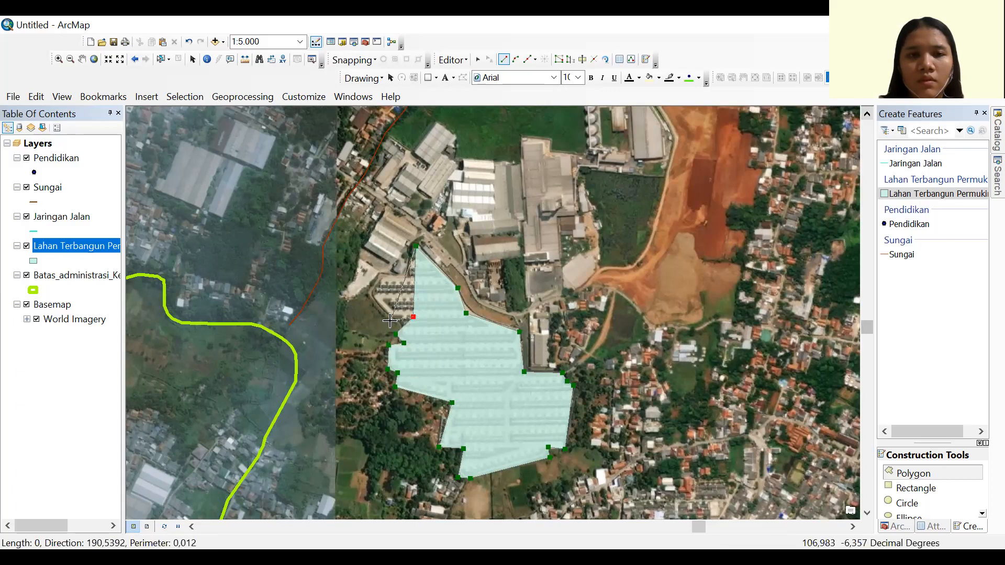
left_click(370, 289)
double_click(383, 265)
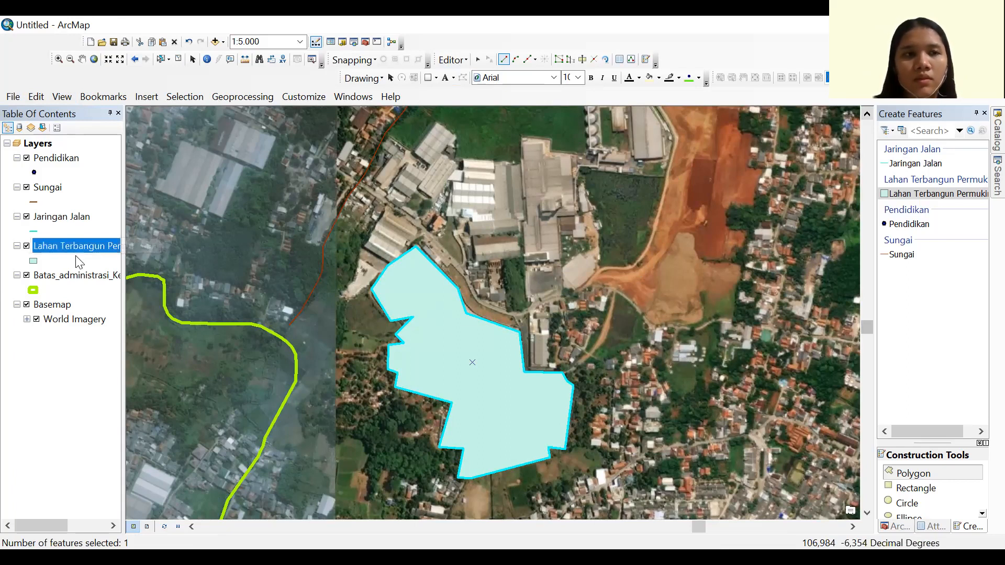
Zoom to the village boundary layer's full extent and stop editing the Lahan Terbangun Permukiman layer
right_click(69, 281)
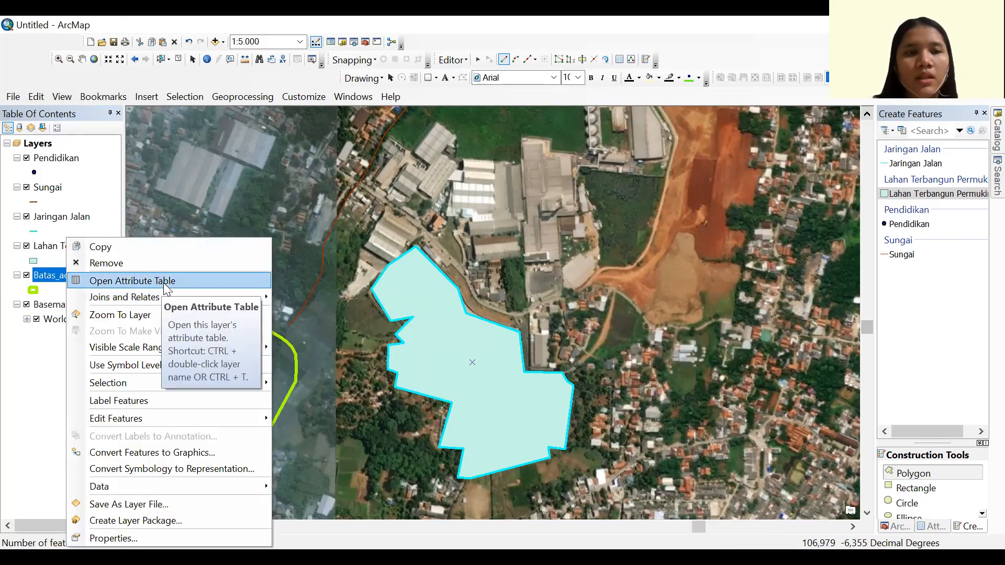
left_click(120, 314)
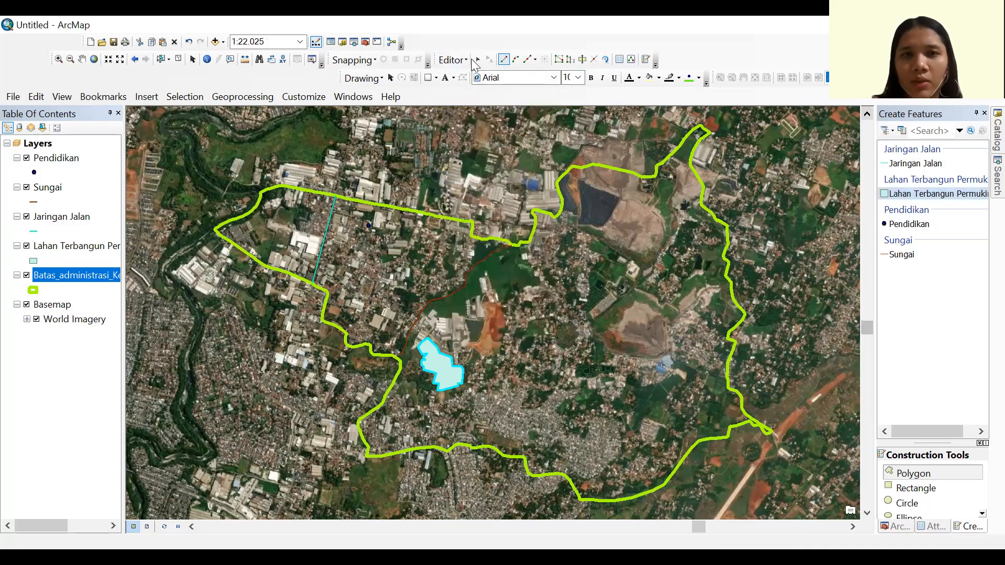
left_click(451, 59)
left_click(494, 93)
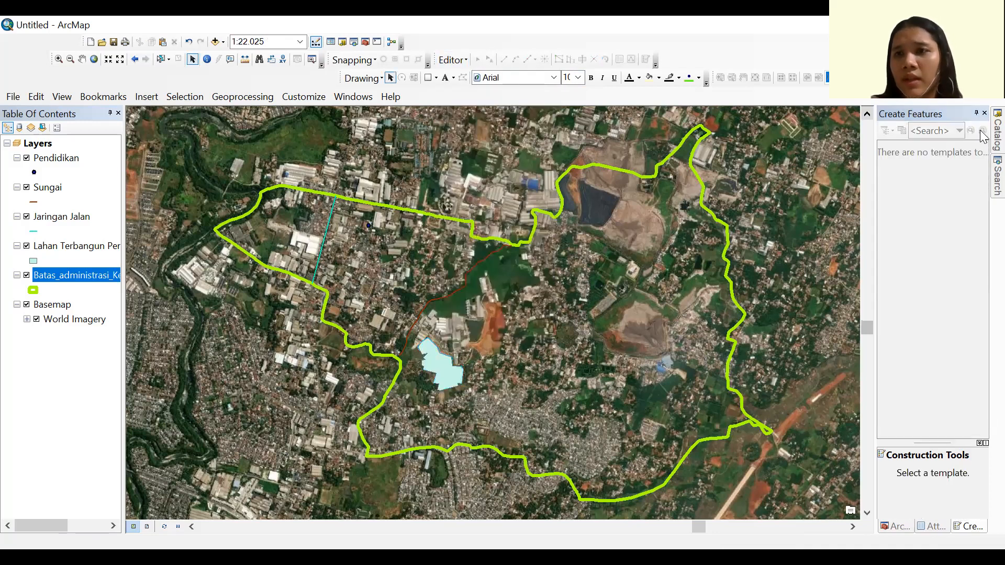
Start a new shapefile in New Folder, name it Sawah and set its feature type to Polygon
left_click(997, 131)
left_click(884, 234)
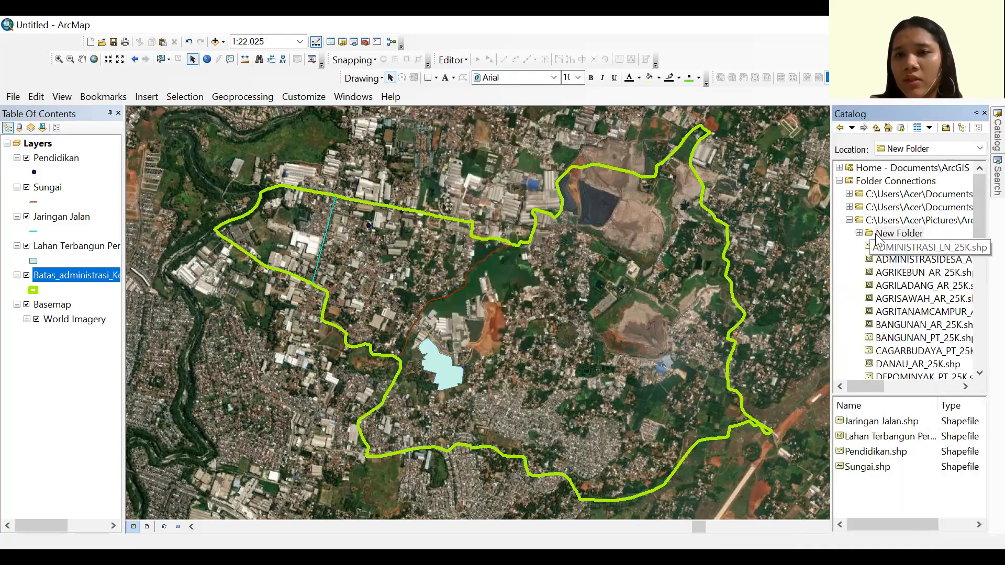
right_click(885, 234)
mouse_move(913, 337)
left_click(782, 419)
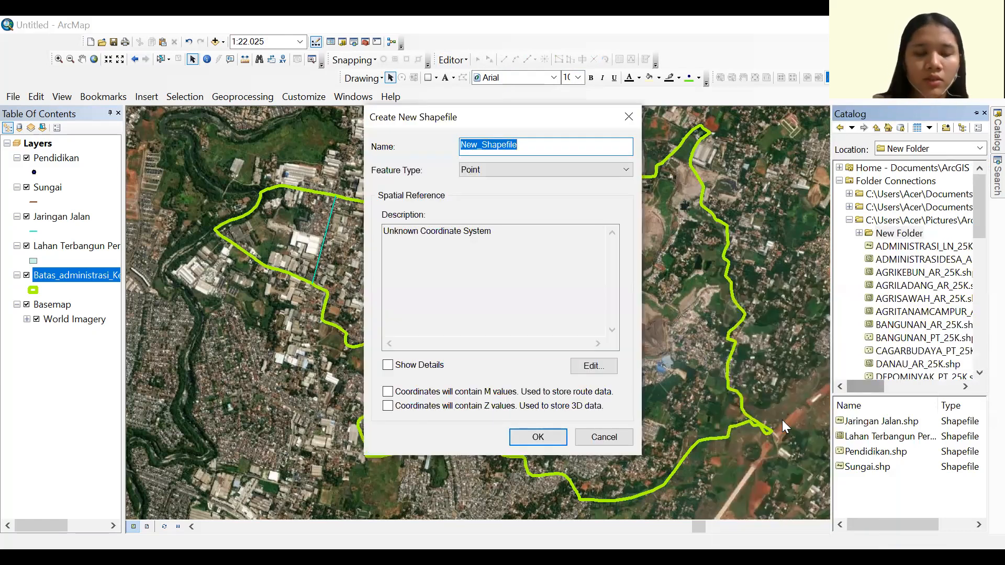
type("Sawah")
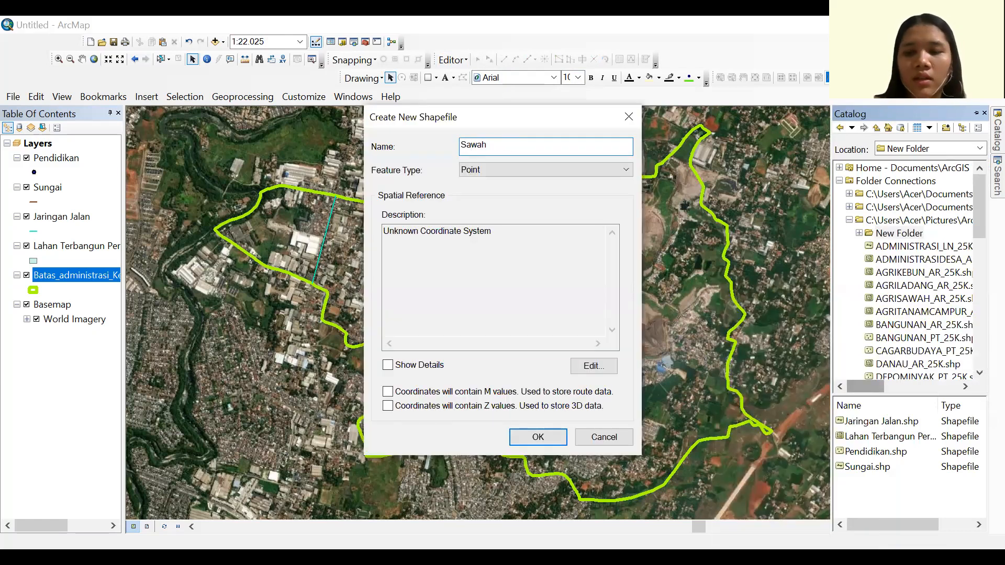
left_click(560, 165)
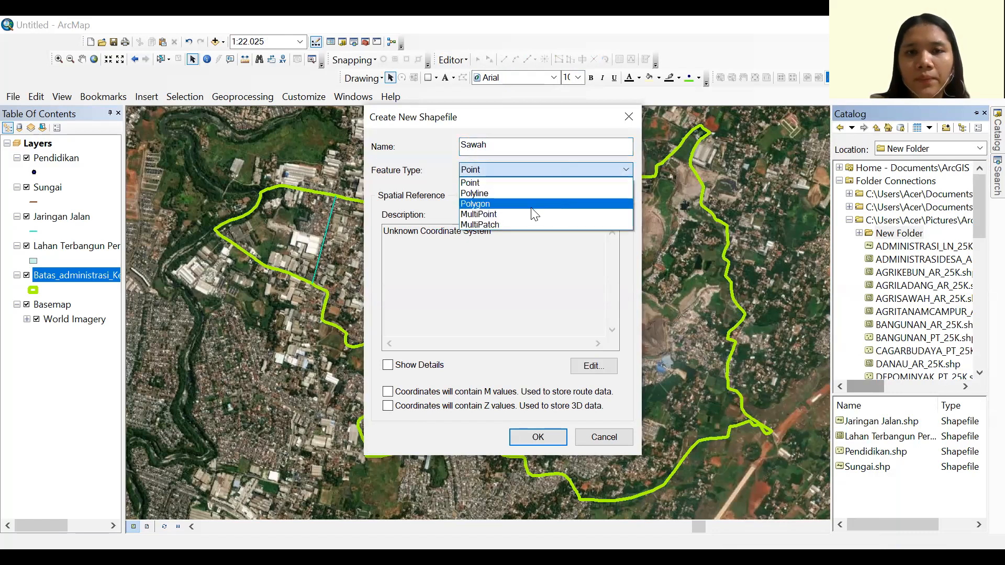
left_click(532, 197)
Assign the WGS_1984_UTM_Zone_48S coordinate system to the Sawah shapefile and create it
left_click(590, 367)
left_click(449, 170)
left_click(590, 479)
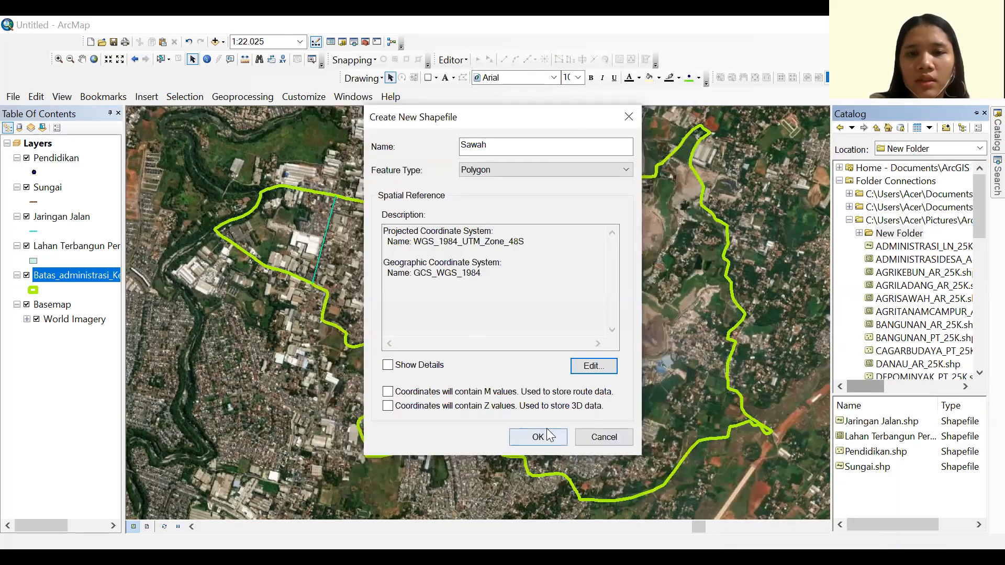
left_click(547, 436)
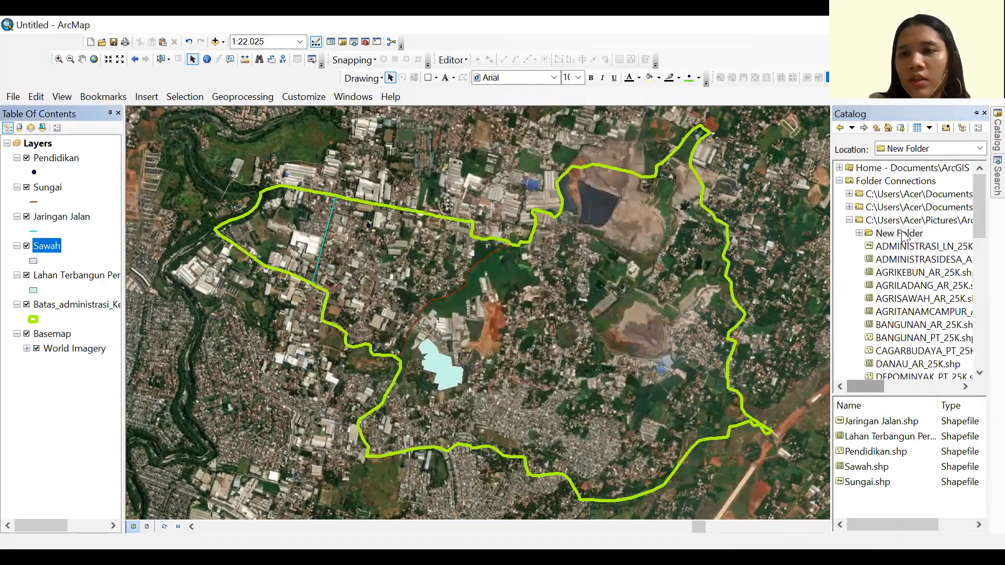
Start another new shapefile in New Folder and name it Danau
right_click(900, 233)
mouse_move(931, 320)
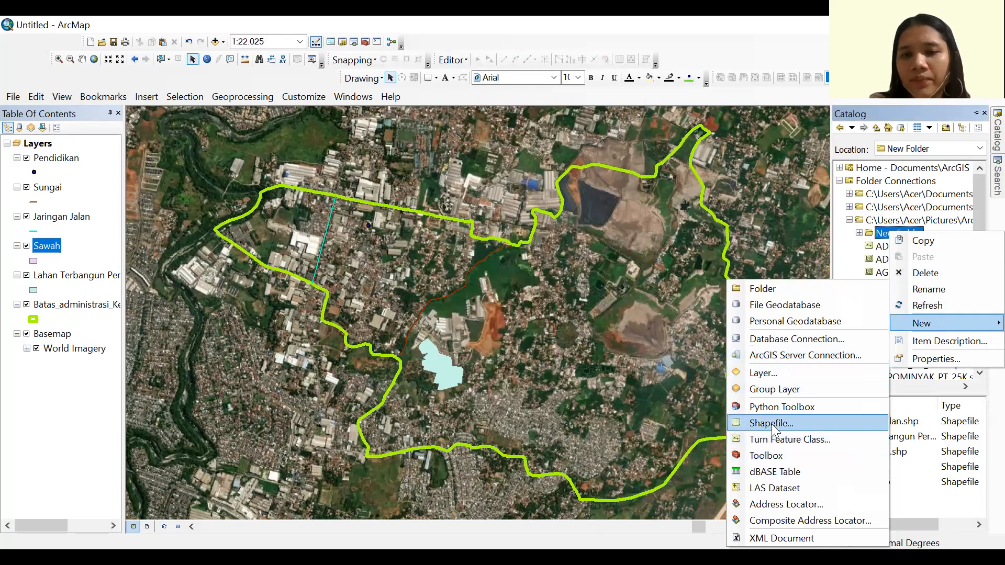
key("Return")
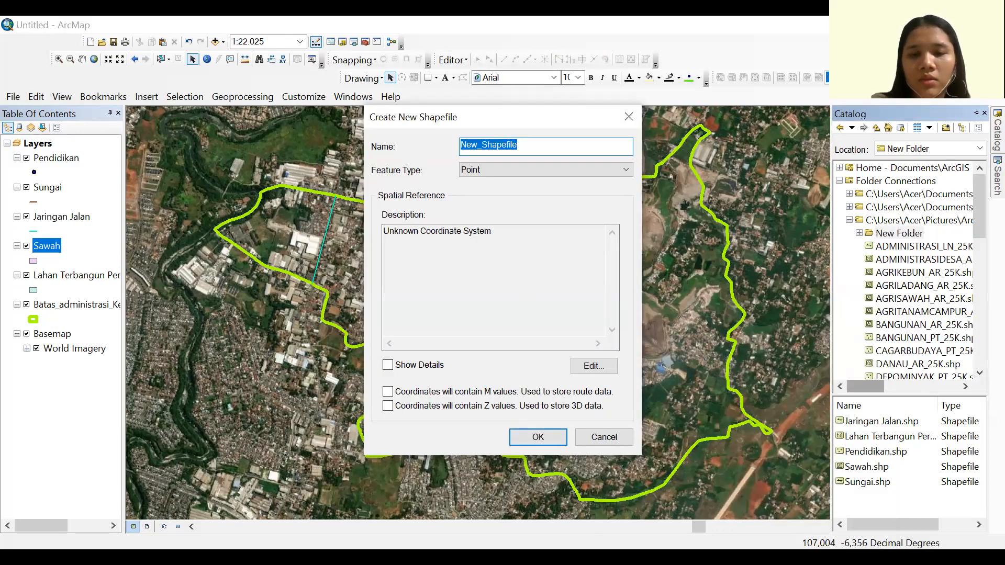
key("alt+Tab")
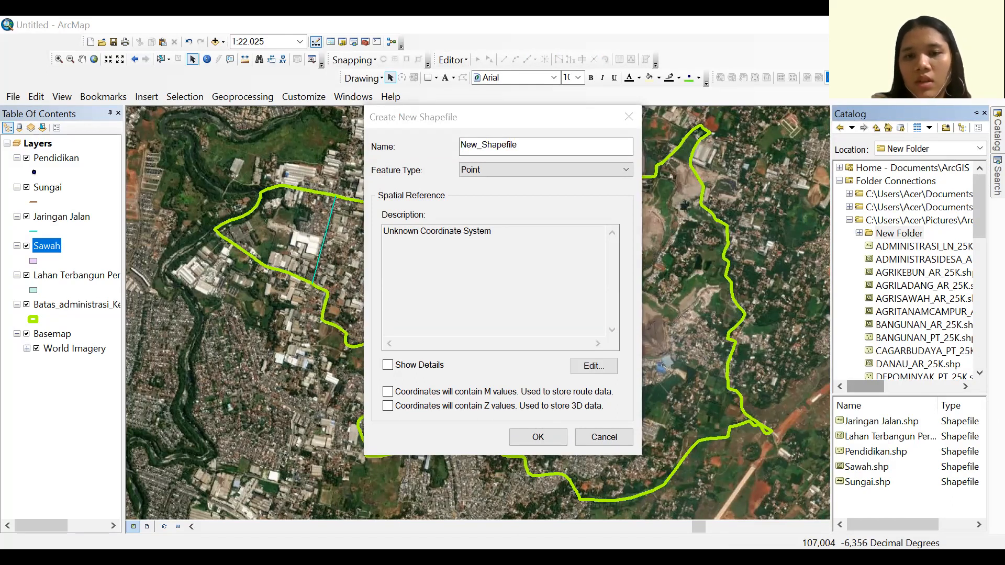
key("alt+Tab")
type("Danau")
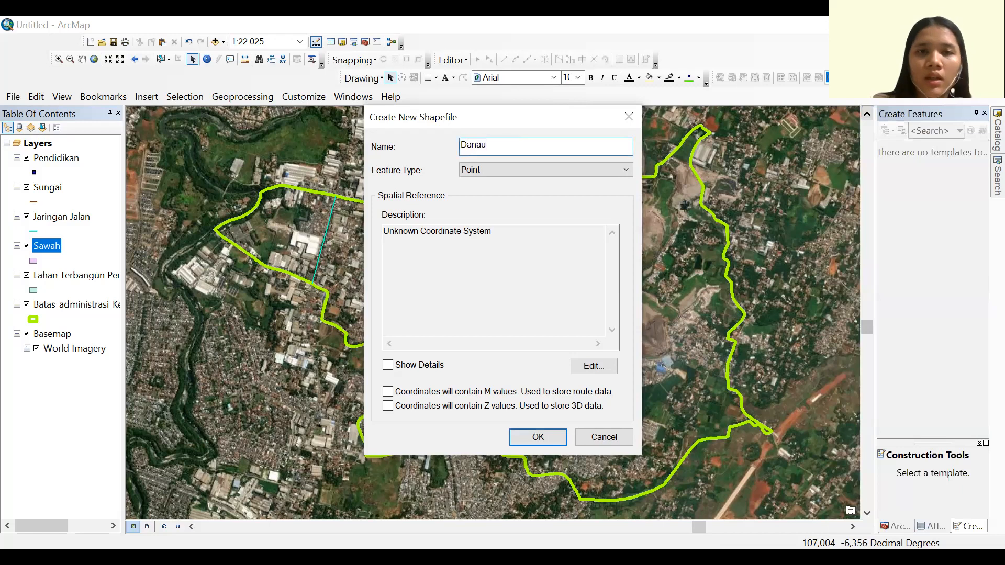
Assign the WGS 1984 UTM Zone 48S coordinate system to the Danau shapefile and create it with the Point feature type
left_click(594, 366)
left_click(423, 183)
left_click(428, 169)
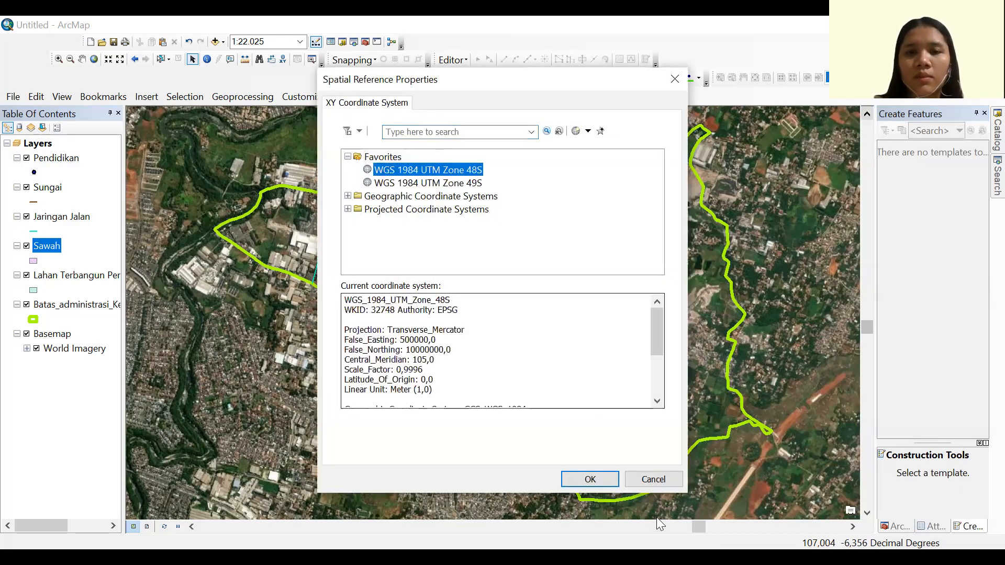
left_click(590, 478)
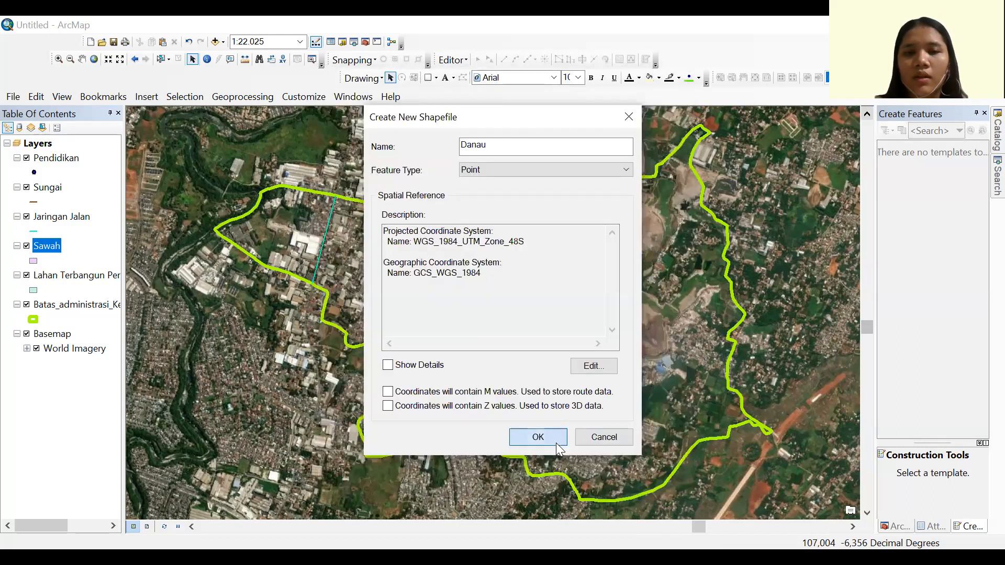
left_click(557, 444)
Start an edit session on the Sawah layer and bring the green fields in the southeast of the village into view
left_click(997, 128)
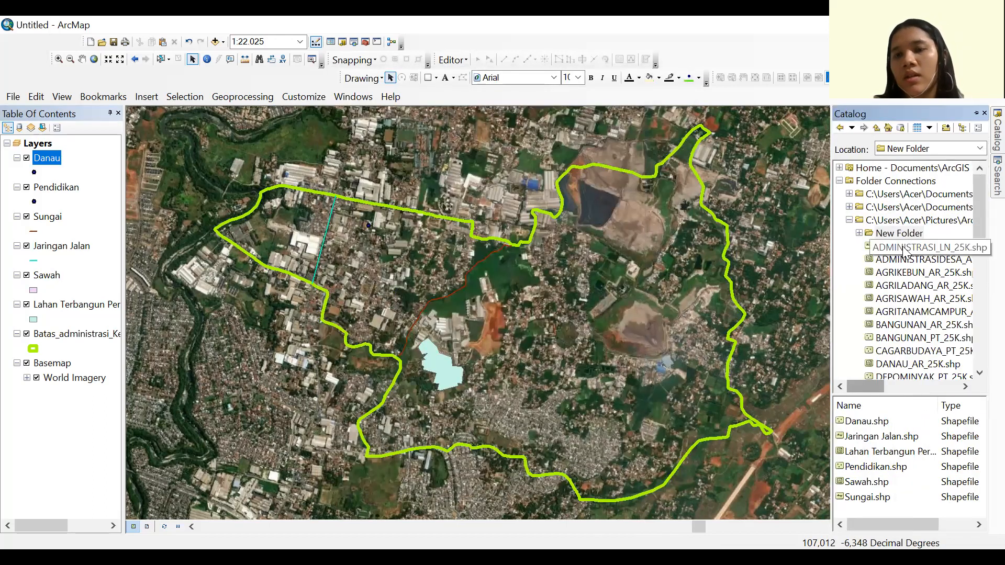
left_click(451, 59)
left_click(491, 78)
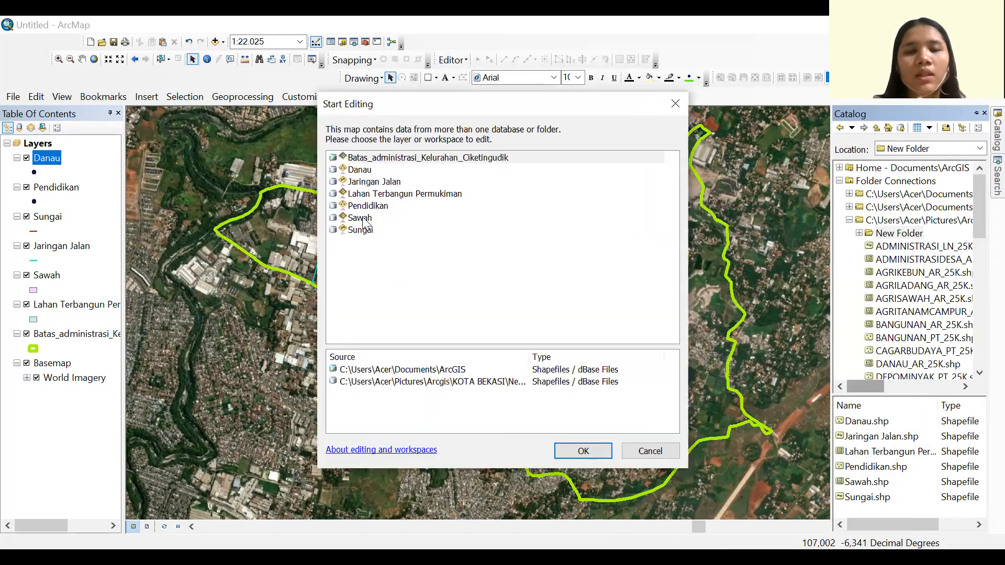
left_click(363, 217)
left_click(580, 449)
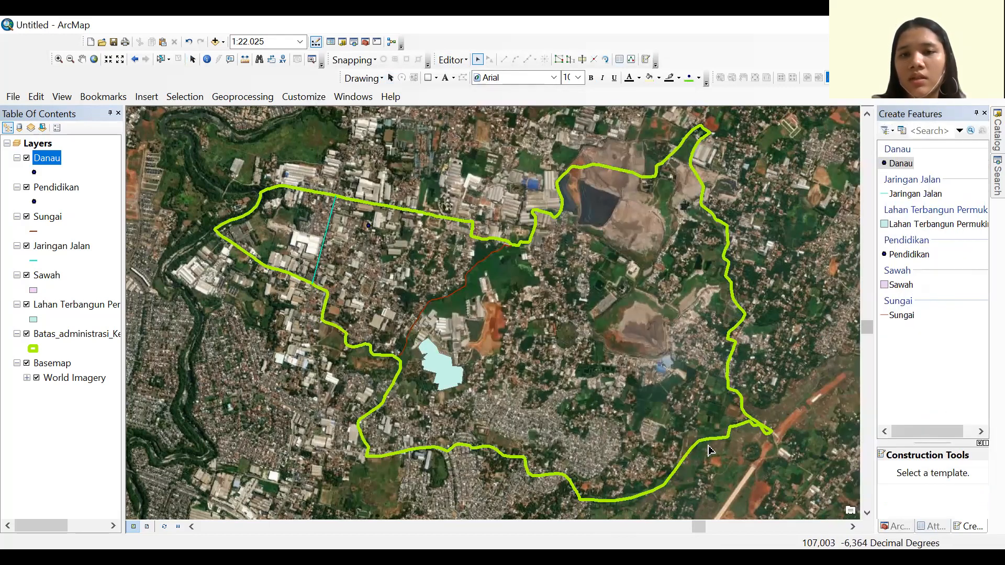
scroll(709, 450, "down", 4)
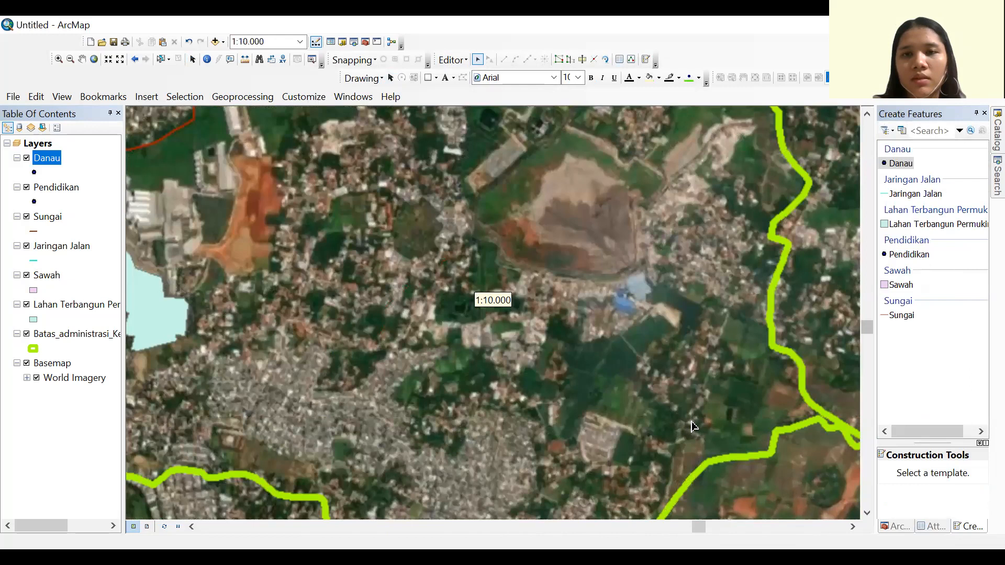
scroll(704, 423, "down", 2)
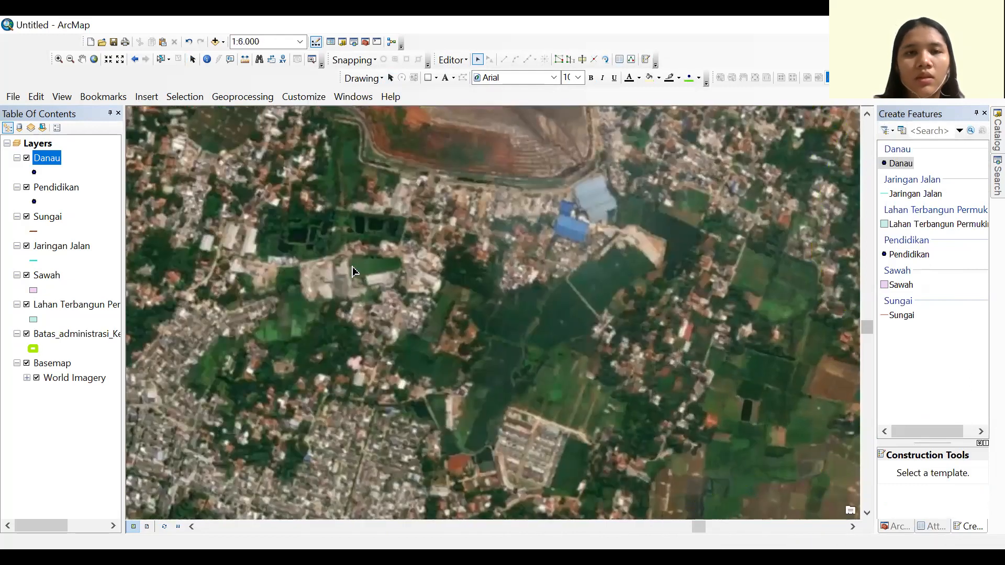
Digitize a Sawah polygon around the connected green fields south of the blue-roofed buildings, including the narrow strip extending southwest
left_click(58, 333)
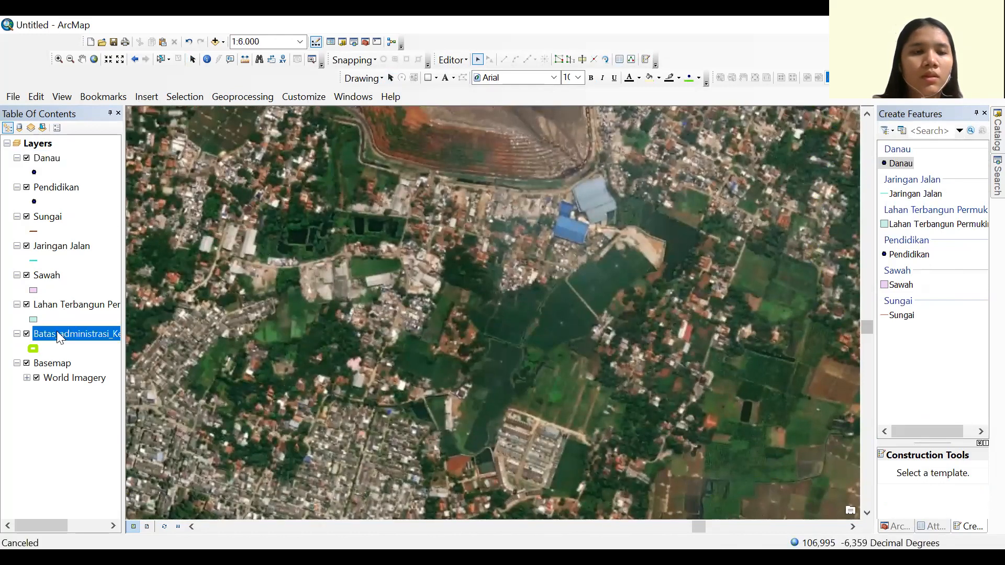
left_click(145, 99)
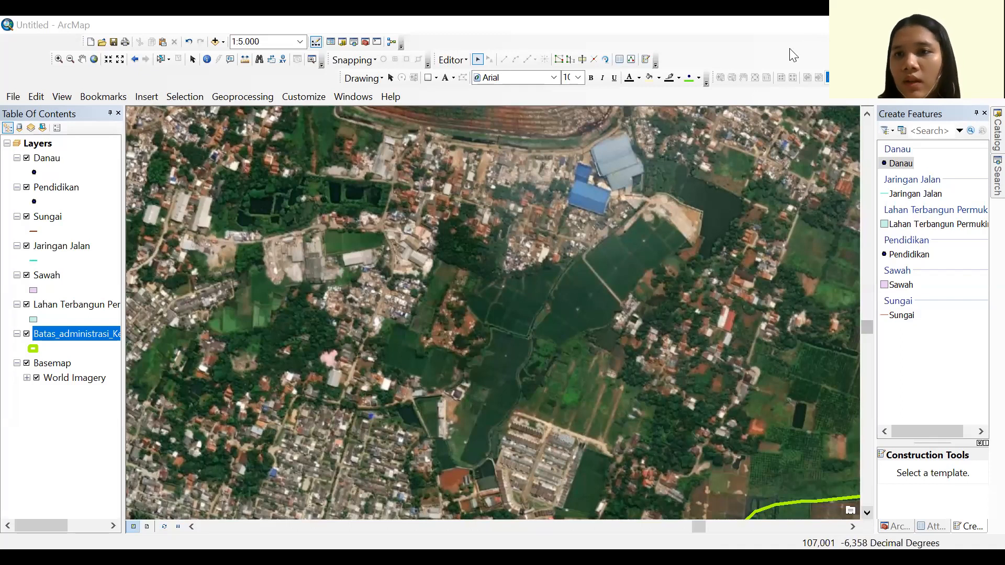
left_click(899, 285)
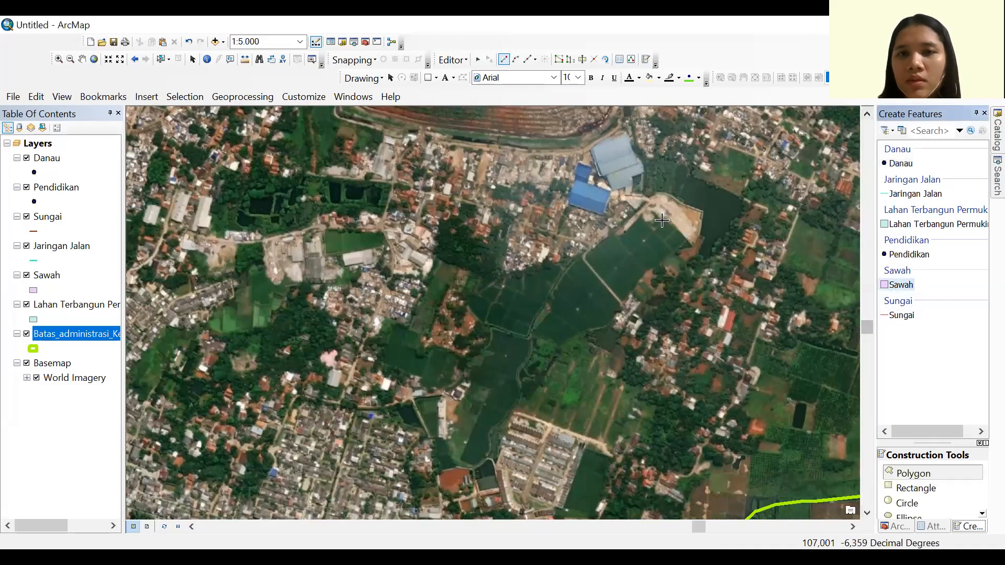
left_click(651, 216)
left_click(676, 221)
left_click(693, 245)
left_click(647, 271)
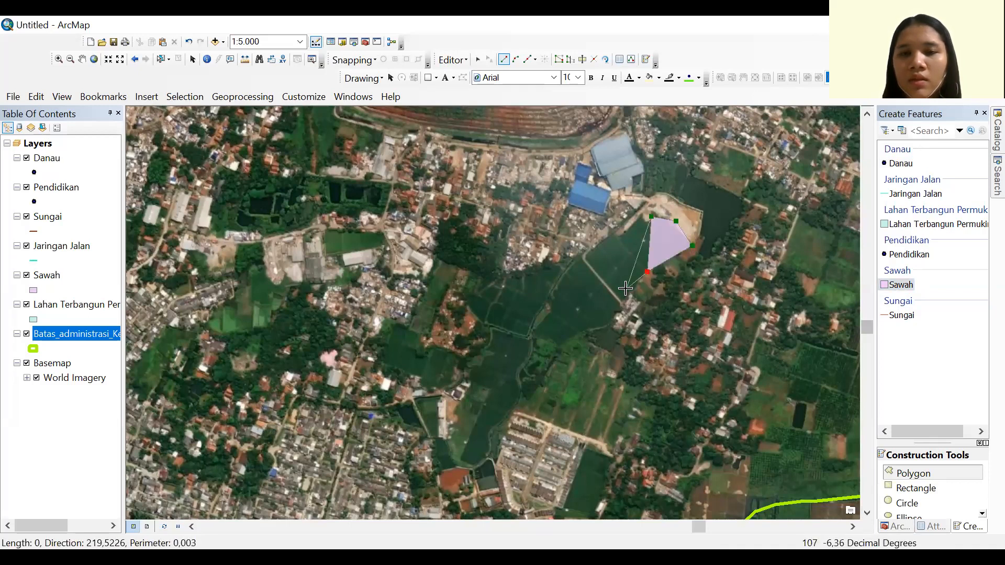
left_click(624, 308)
left_click(615, 322)
left_click(583, 333)
left_click(564, 344)
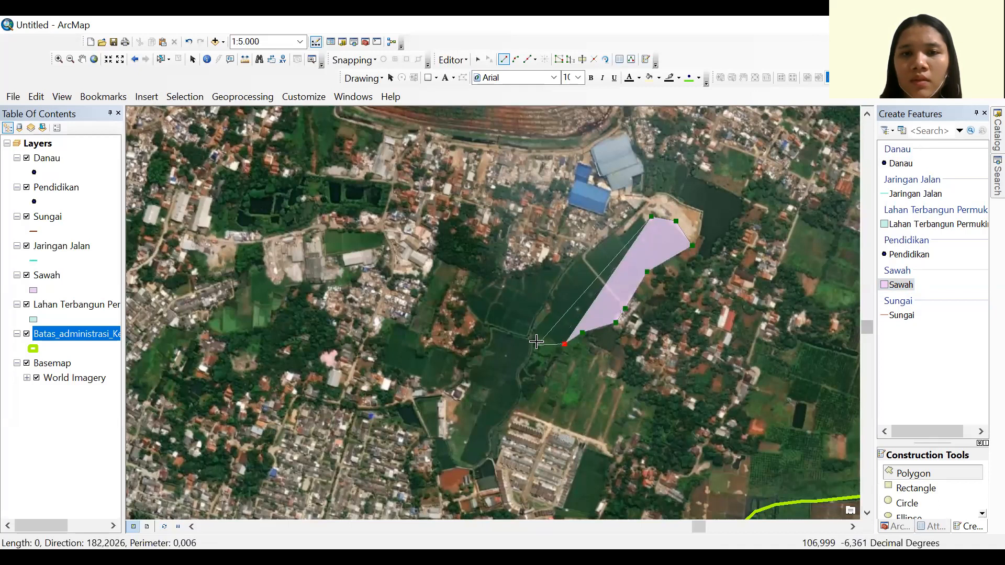
left_click(536, 341)
left_click(488, 460)
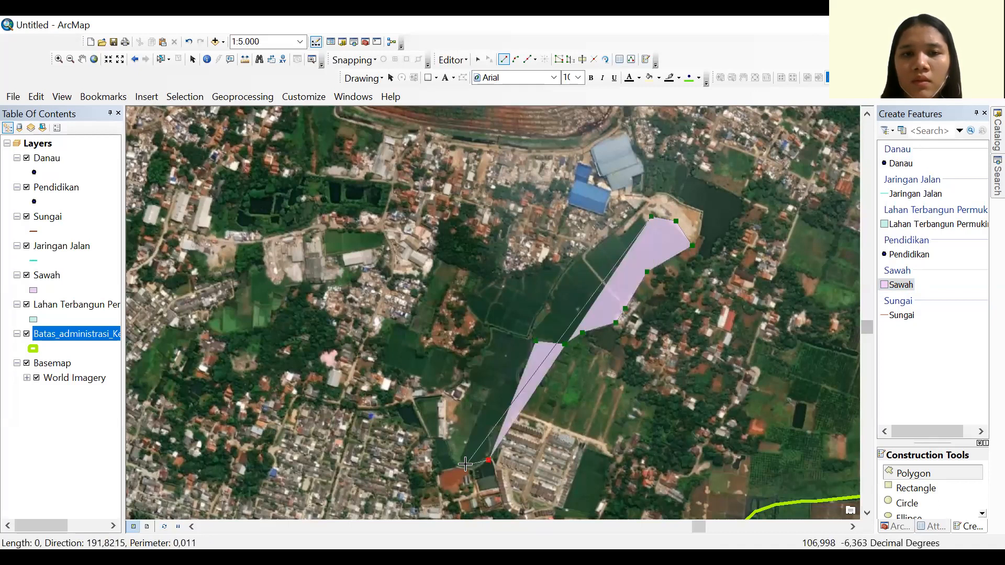
left_click(466, 464)
left_click(494, 388)
left_click(477, 379)
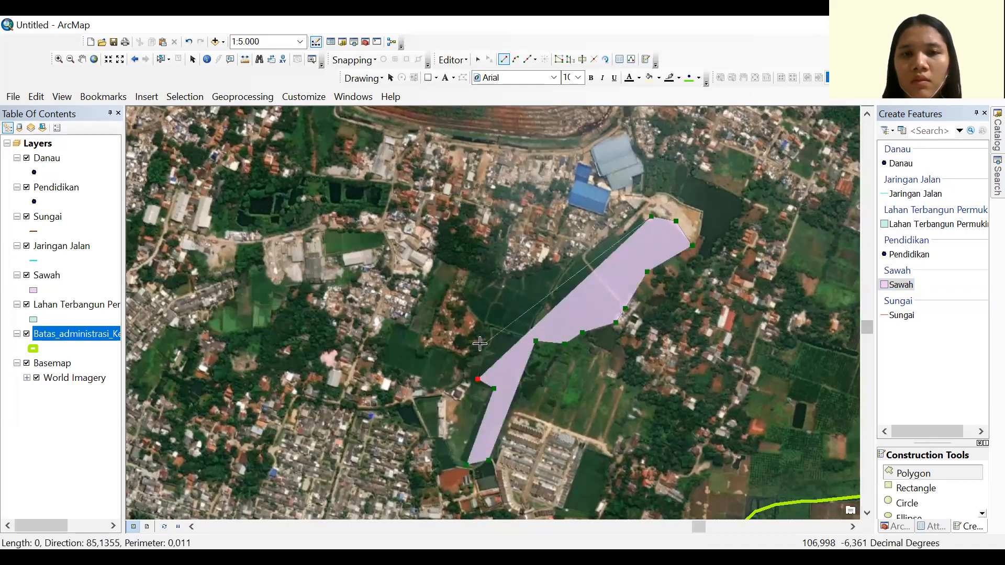
left_click(492, 334)
left_click(462, 296)
left_click(473, 275)
left_click(510, 284)
double_click(546, 268)
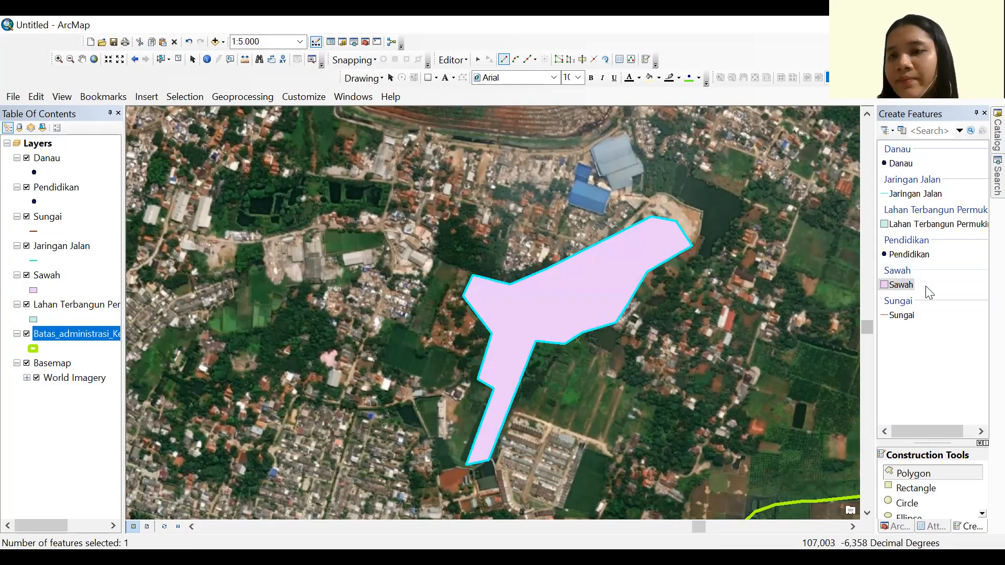
Zoom to the full village boundary layer and add the DANAU_AR_25K.shp shapefile to the map
left_click(900, 163)
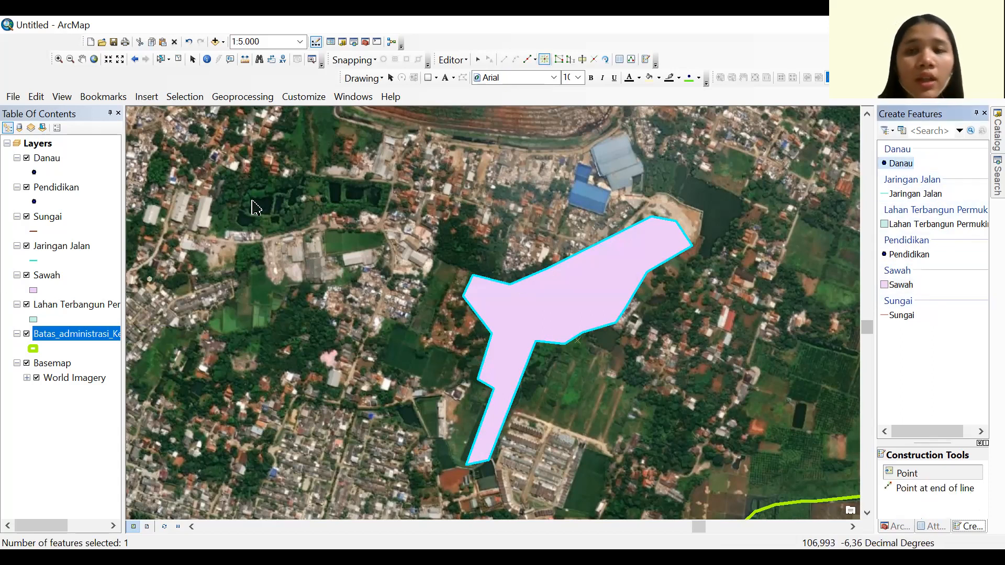
right_click(67, 335)
left_click(137, 99)
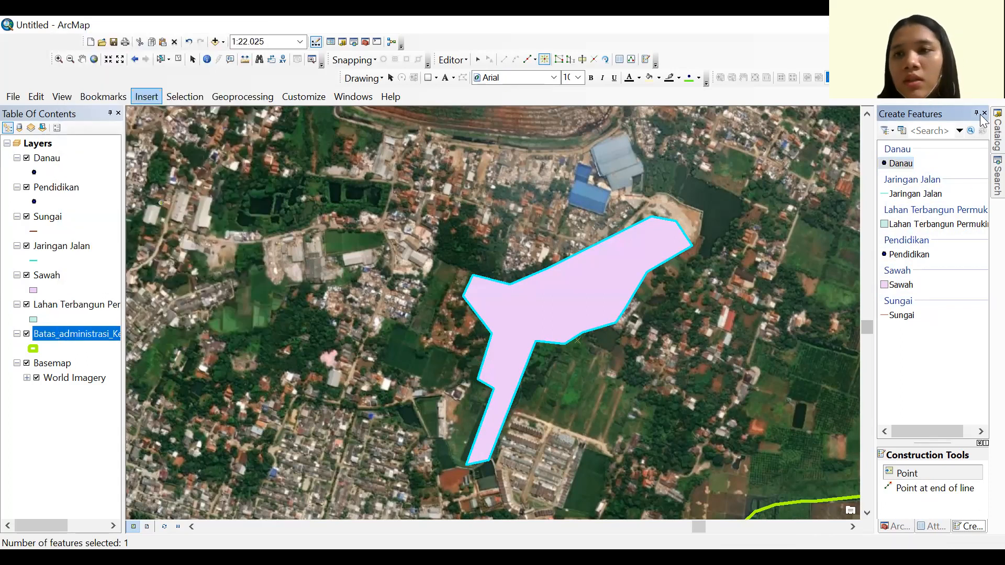
left_click(997, 131)
scroll(899, 281, "down", 4)
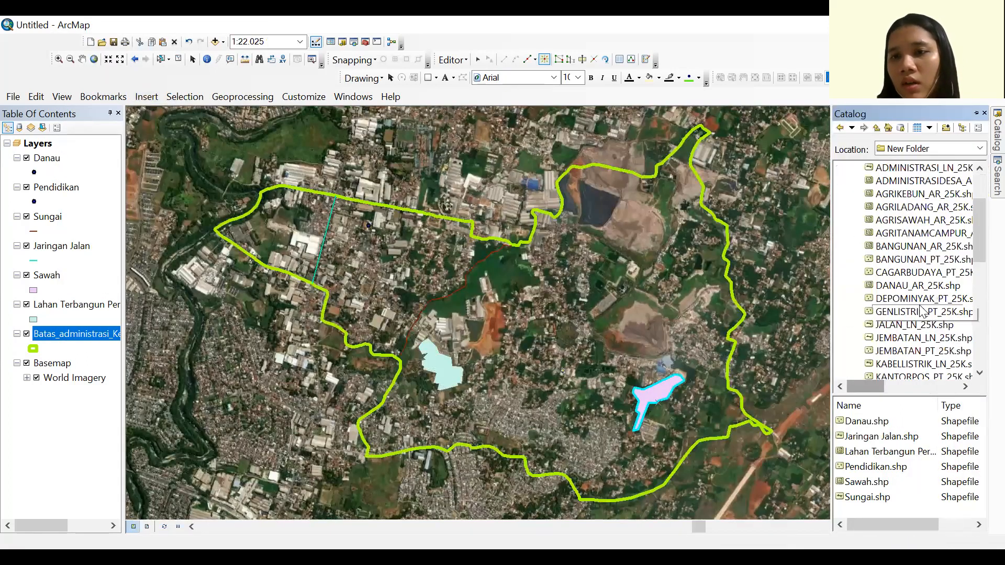
left_click_drag(901, 250, 491, 288)
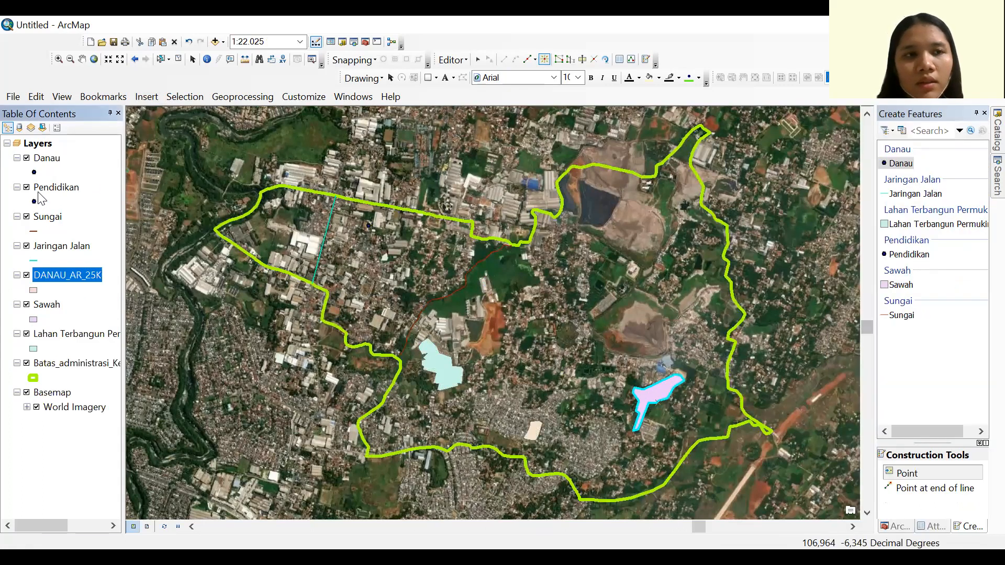
Remove the Danau point layer from the map
left_click(46, 157)
right_click(46, 156)
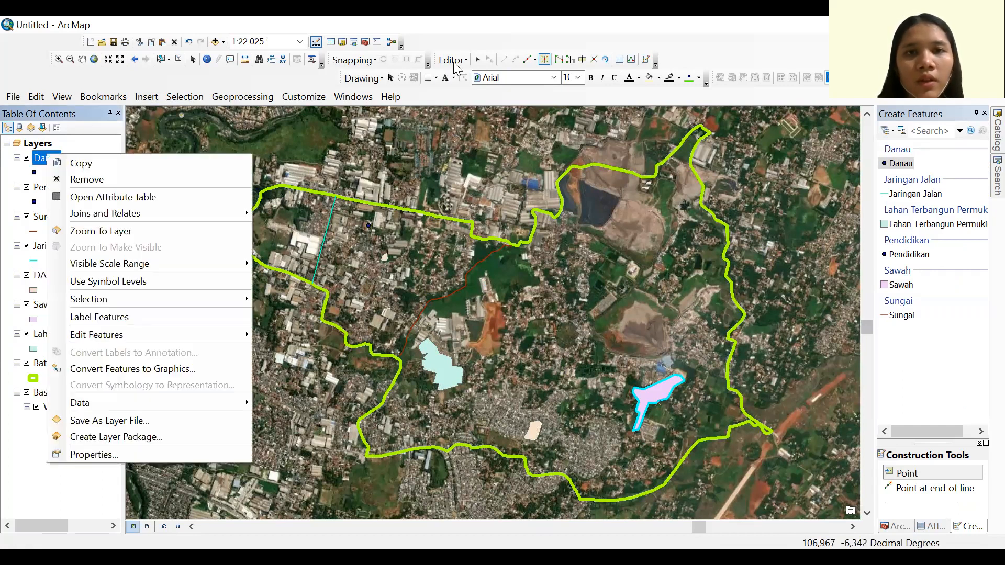
left_click(454, 62)
left_click(477, 109)
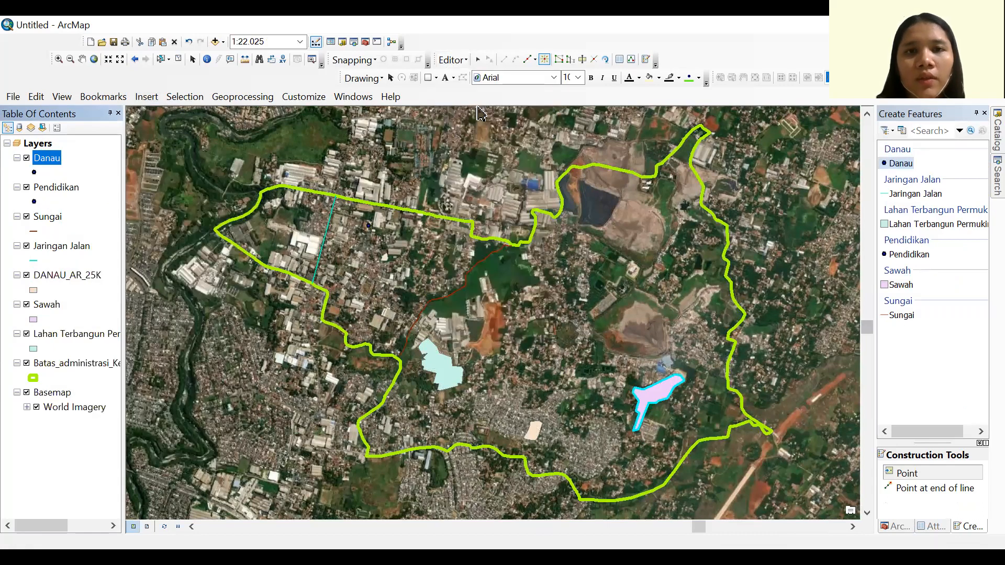
right_click(50, 160)
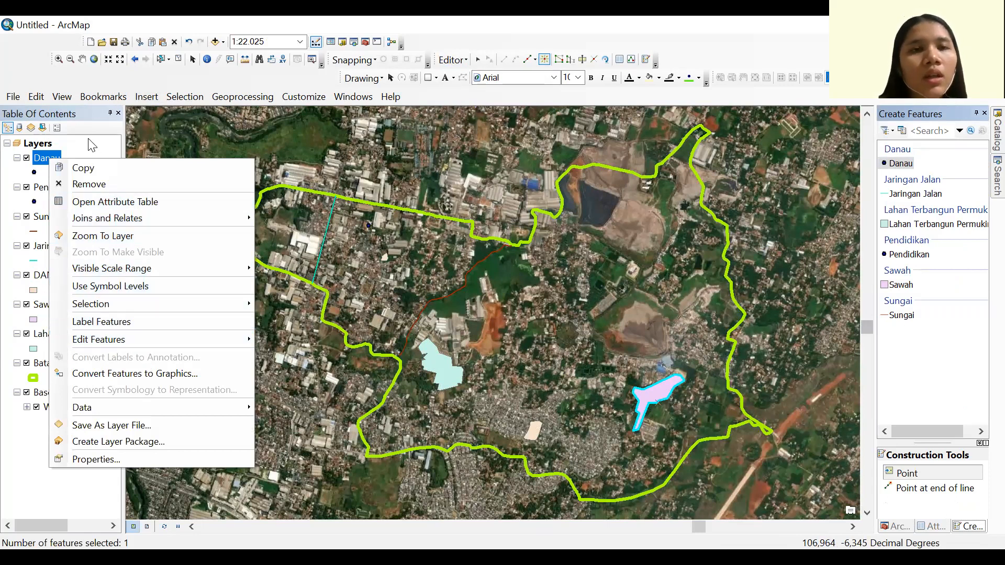
left_click(111, 183)
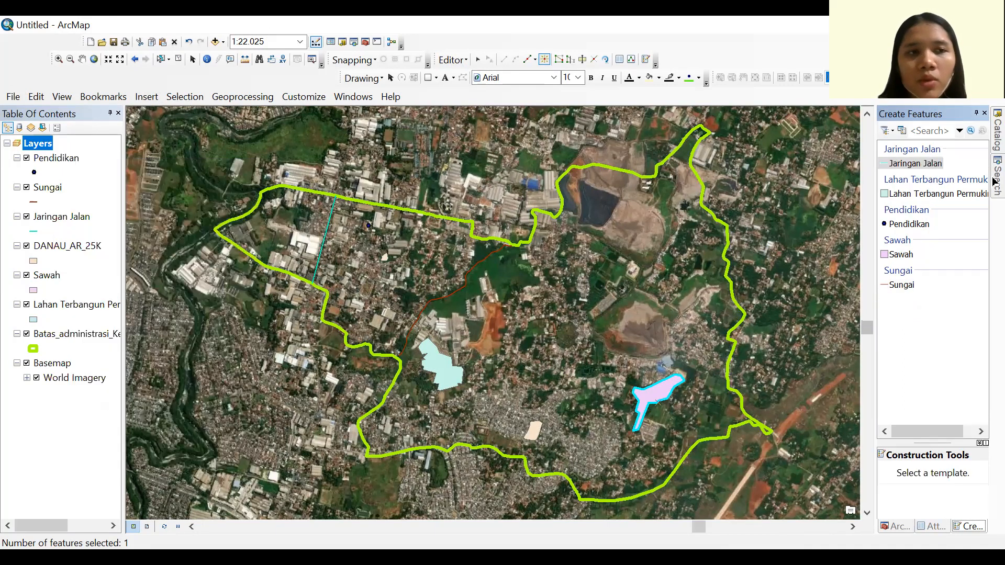
Stop the current edit session
mouse_move(996, 134)
scroll(897, 288, "down", 2)
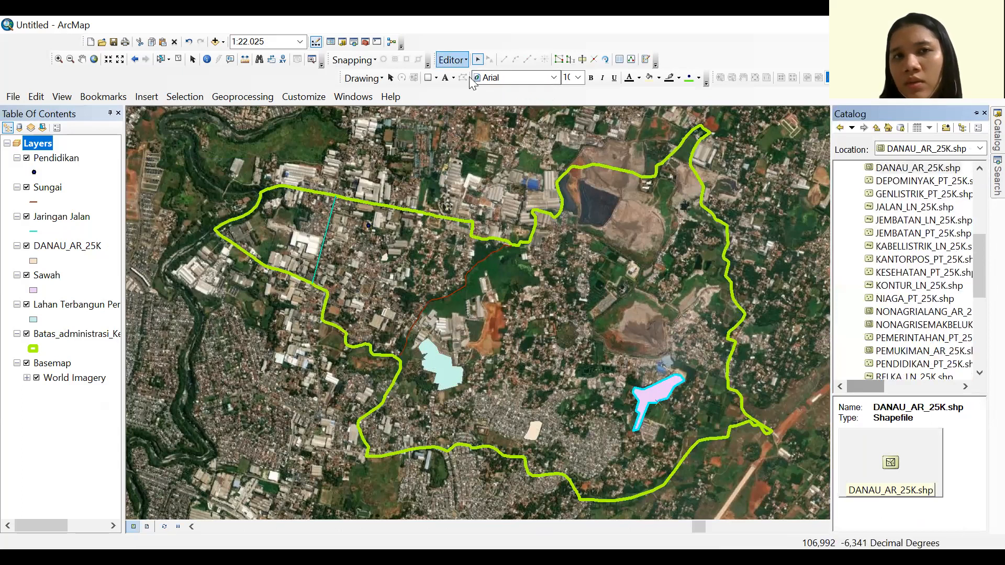
left_click(452, 59)
left_click(471, 90)
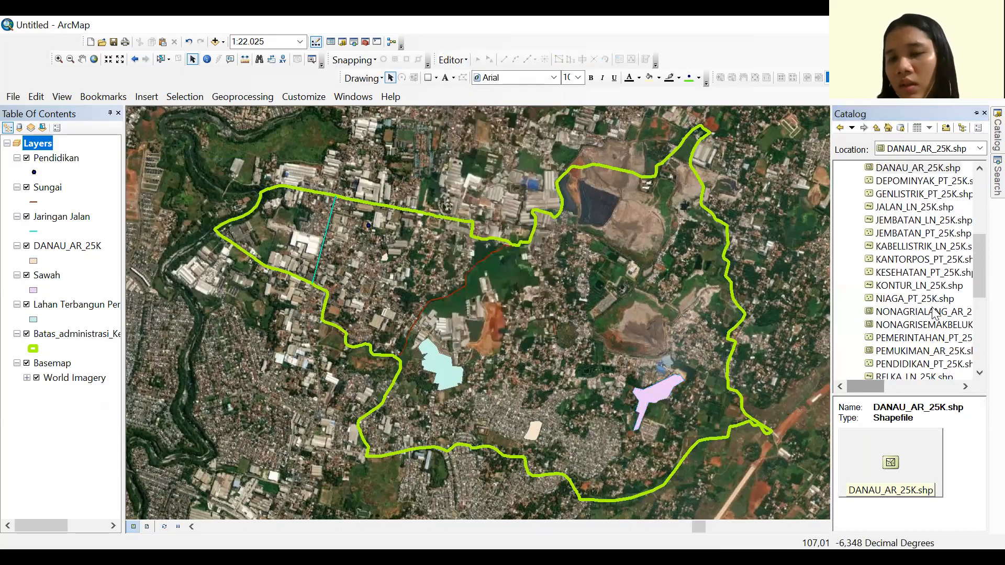
Delete the Danau.shp point shapefile from New Folder and confirm the deletion
scroll(927, 334, "down", 4)
scroll(911, 258, "up", 6)
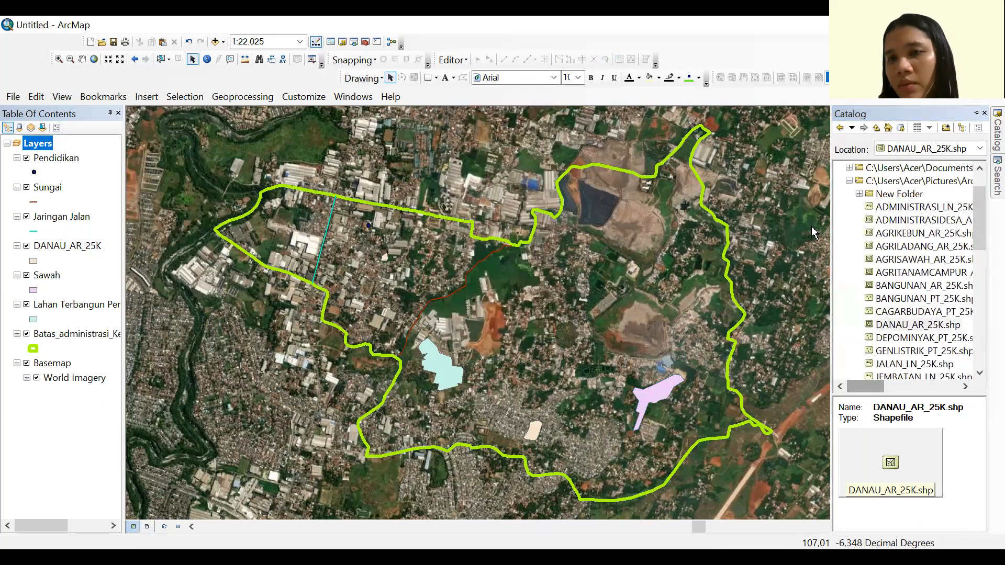
left_click(859, 194)
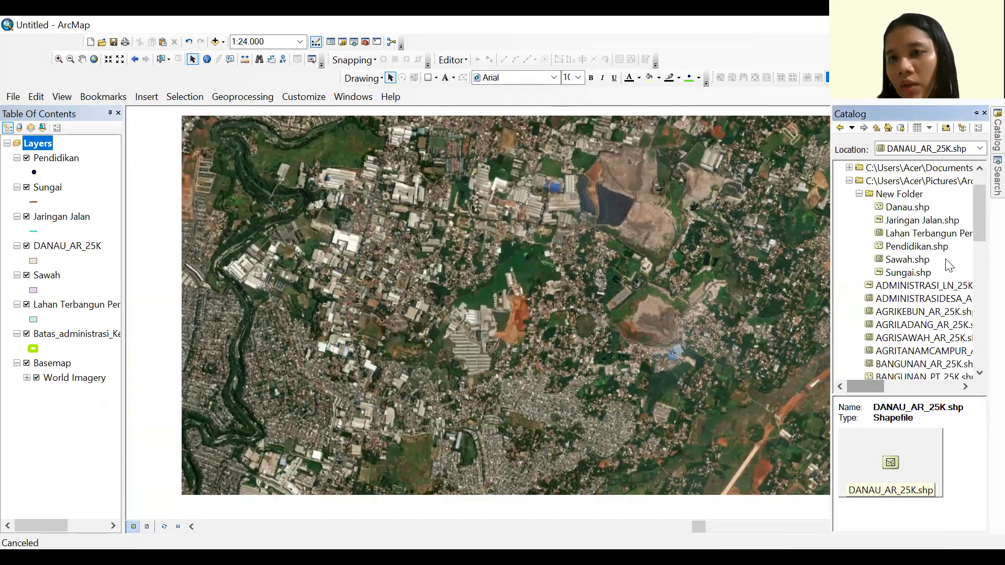
left_click(907, 207)
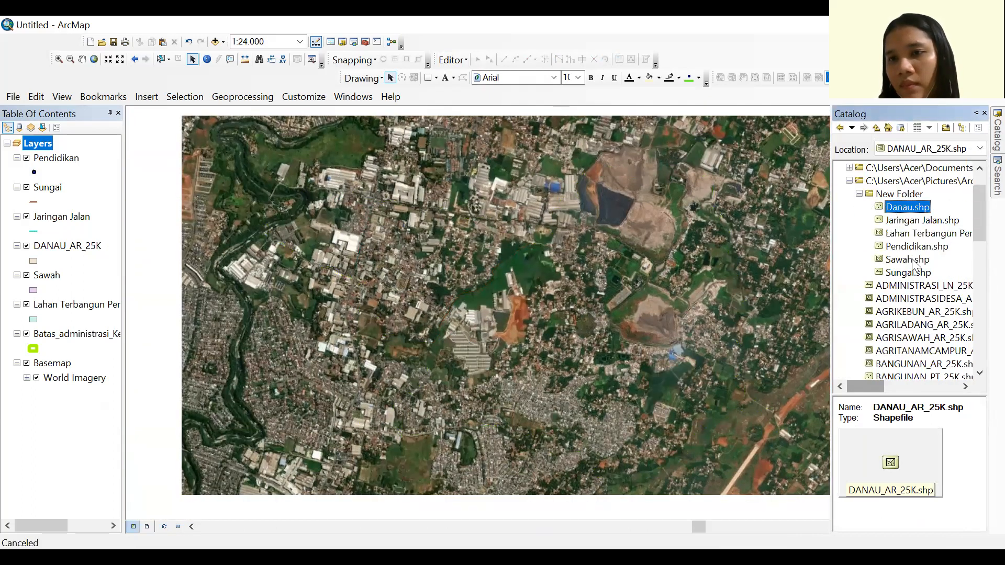
right_click(893, 208)
left_click(880, 233)
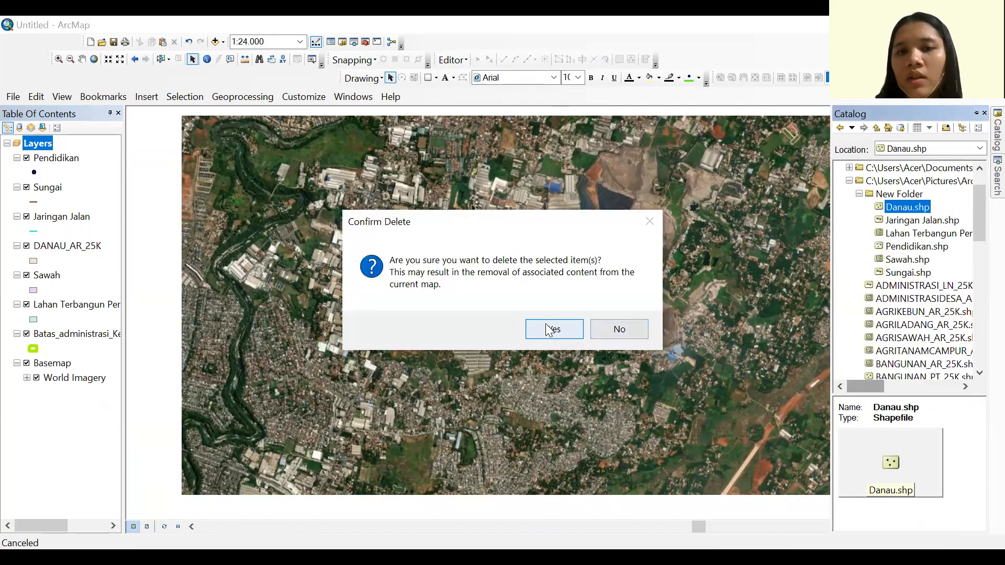
left_click(544, 322)
Start a new shapefile in New Folder and name it Danau
scroll(922, 251, "down", 3)
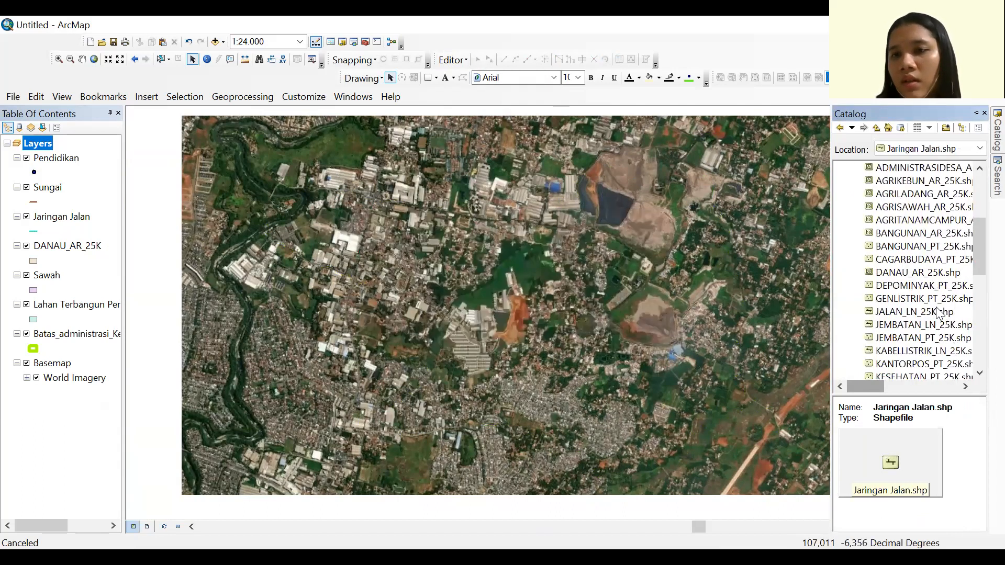
scroll(922, 252, "up", 4)
right_click(905, 233)
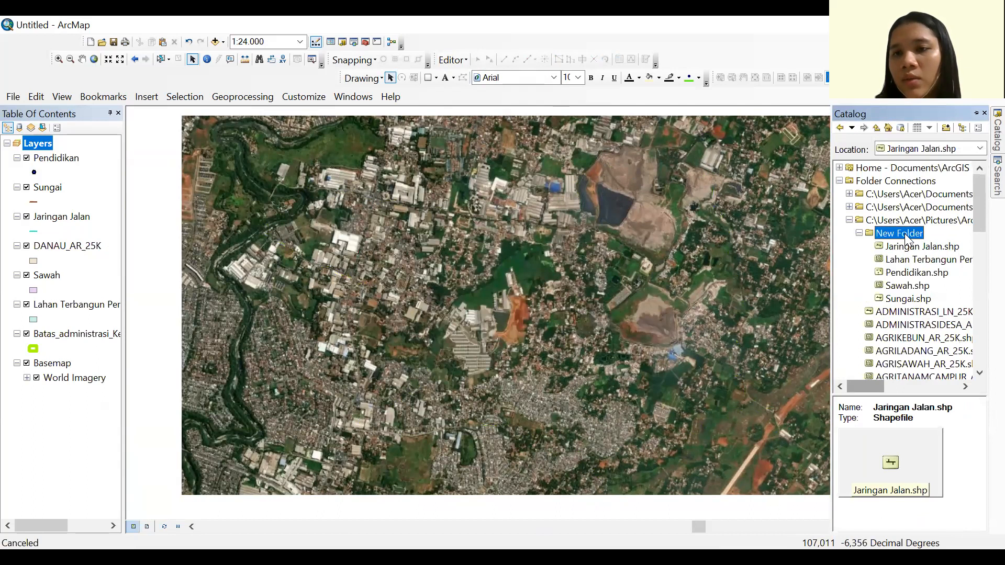
mouse_move(920, 333)
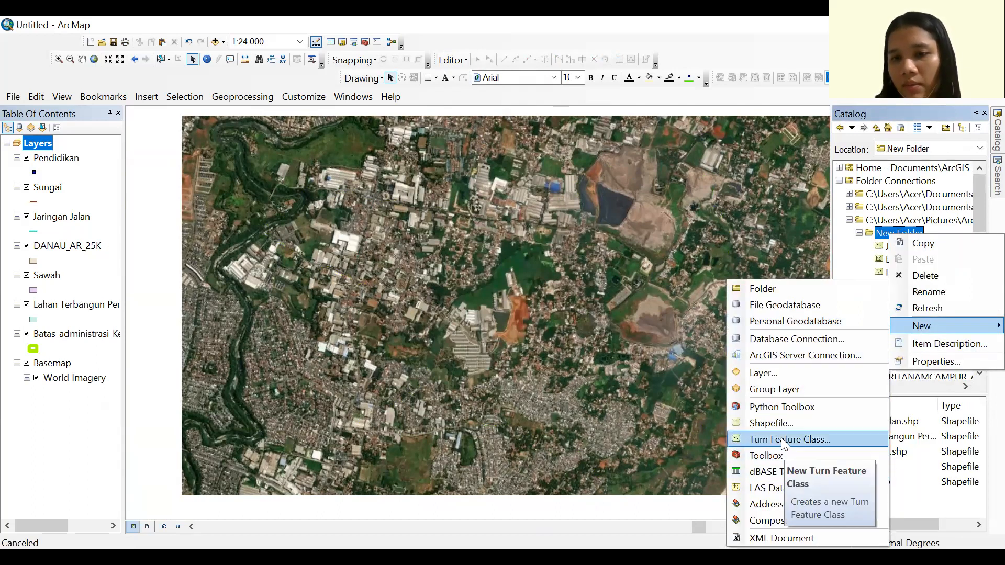
key("Return")
type("Danau")
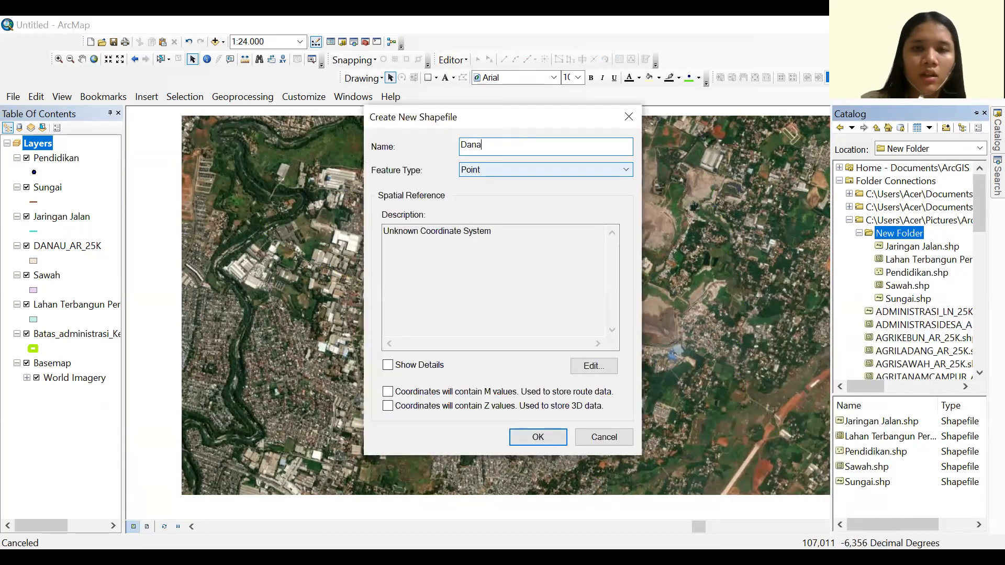
Set the Danau shapefile's feature type to Polygon, assign the WGS 1984 UTM Zone 48S coordinate system and create it
left_click(471, 173)
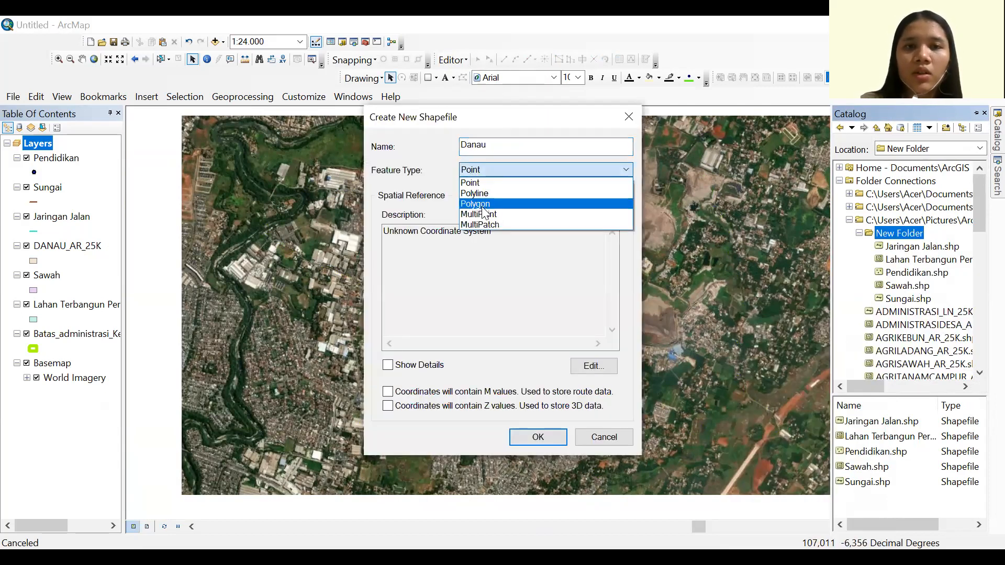
left_click(475, 203)
left_click(593, 366)
left_click(463, 170)
left_click(578, 473)
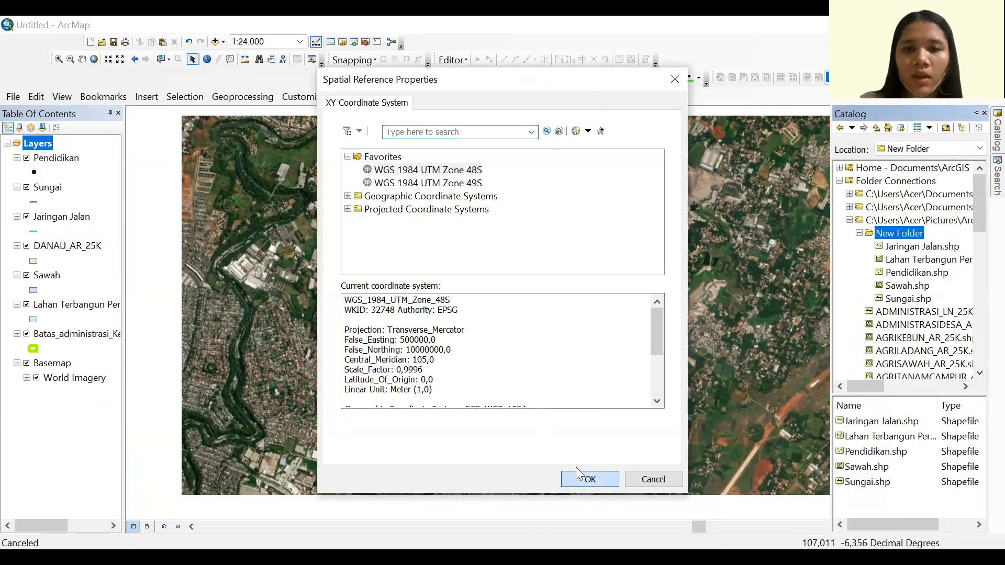
left_click(553, 440)
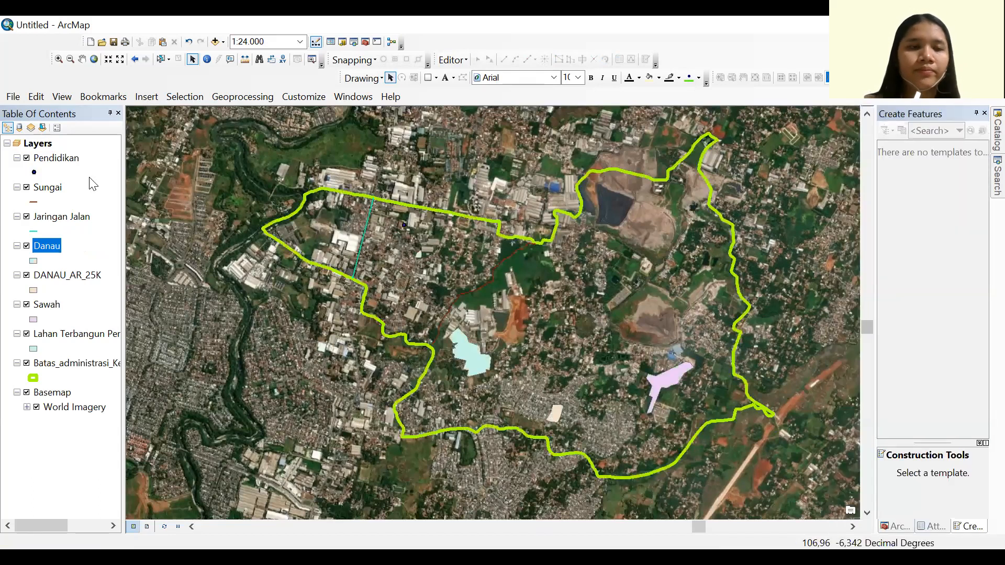
Start an edit session on the Danau layer and choose the Danau polygon template for new features
left_click(452, 60)
left_click(477, 79)
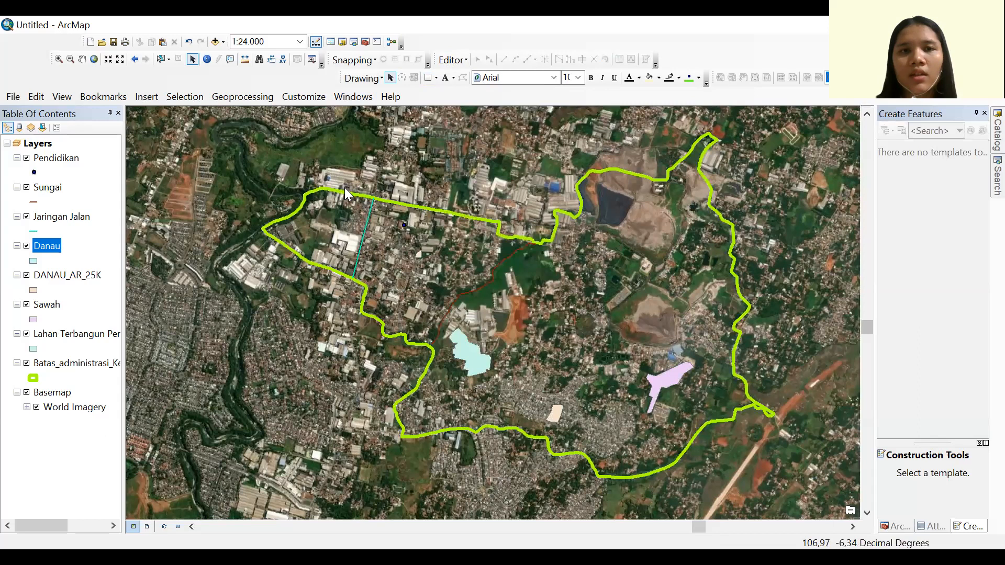
left_click(359, 170)
left_click(572, 451)
left_click(896, 163)
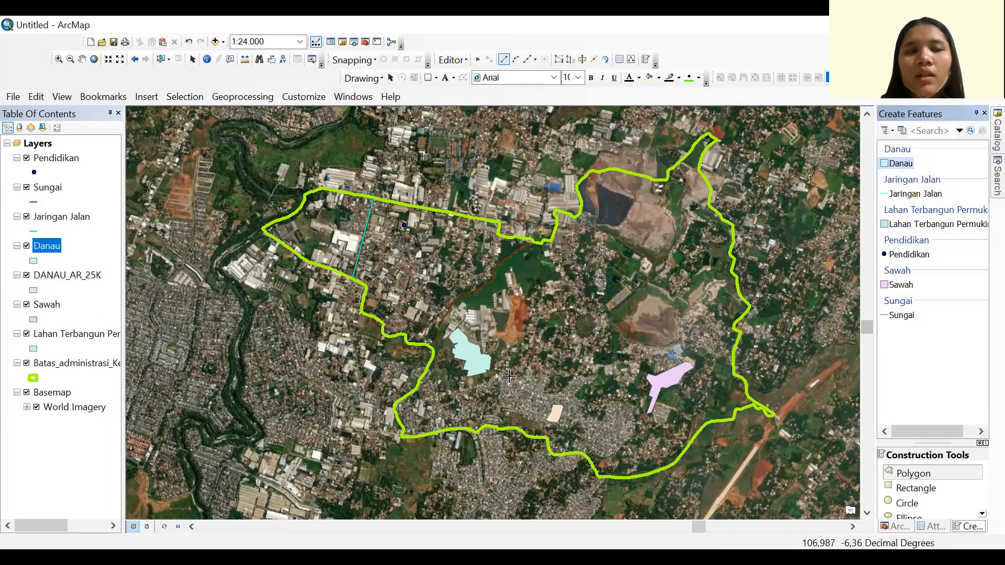
Symbolize the DANAU_AR_25K layer as a hollow polygon with a thicker red outline so the imagery beneath shows through
scroll(598, 469, "up", 6)
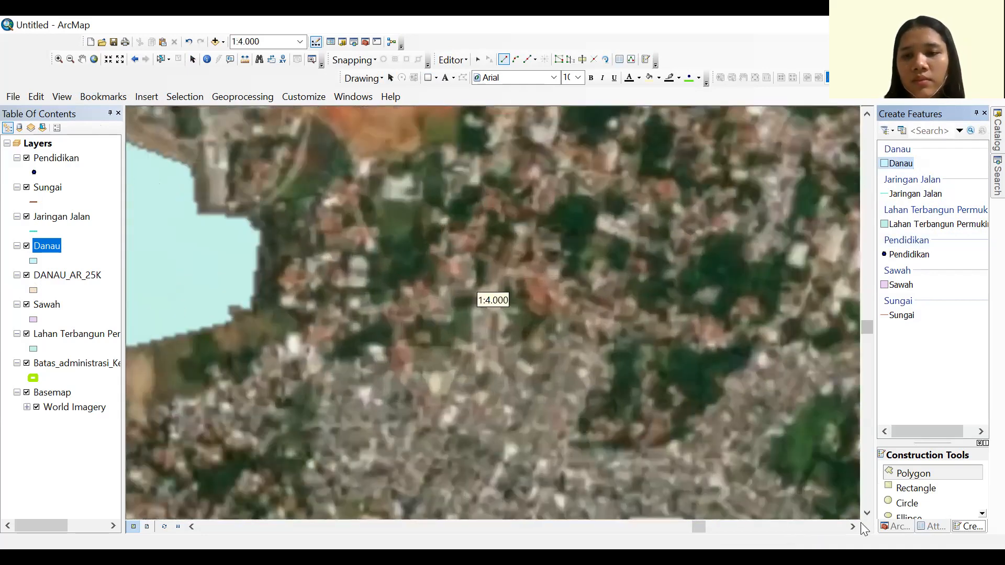
left_click(867, 514)
left_click(867, 513)
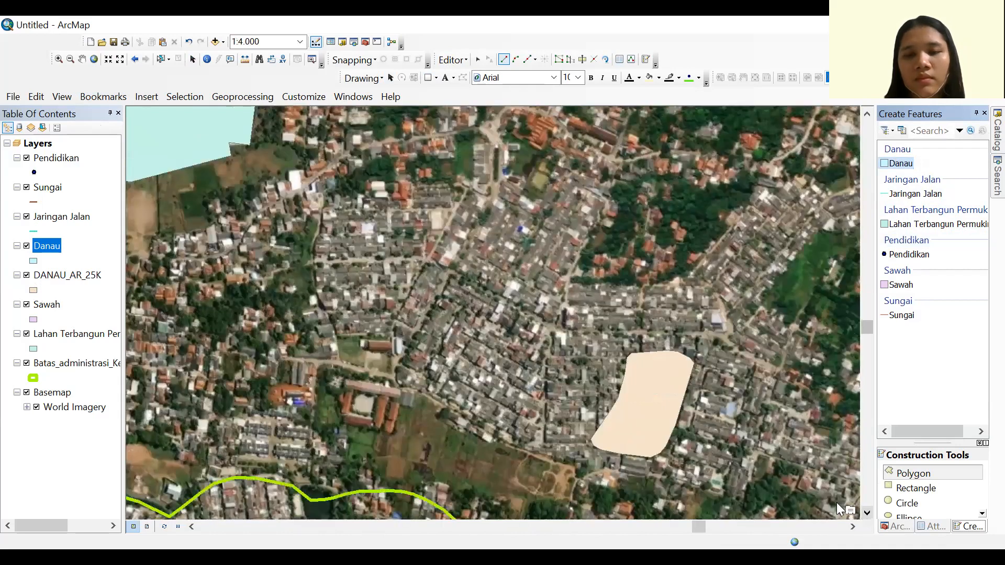
left_click(34, 291)
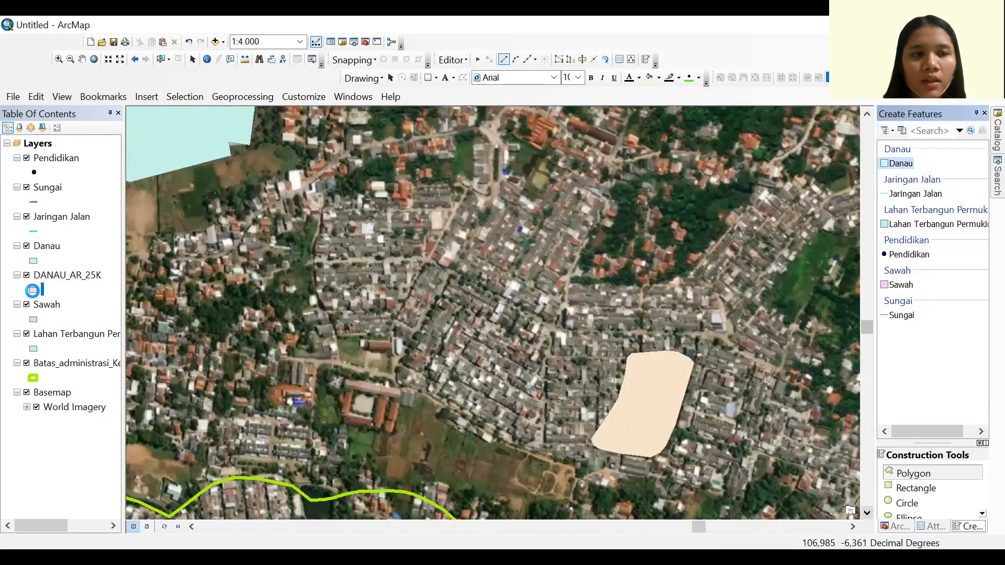
left_click(326, 219)
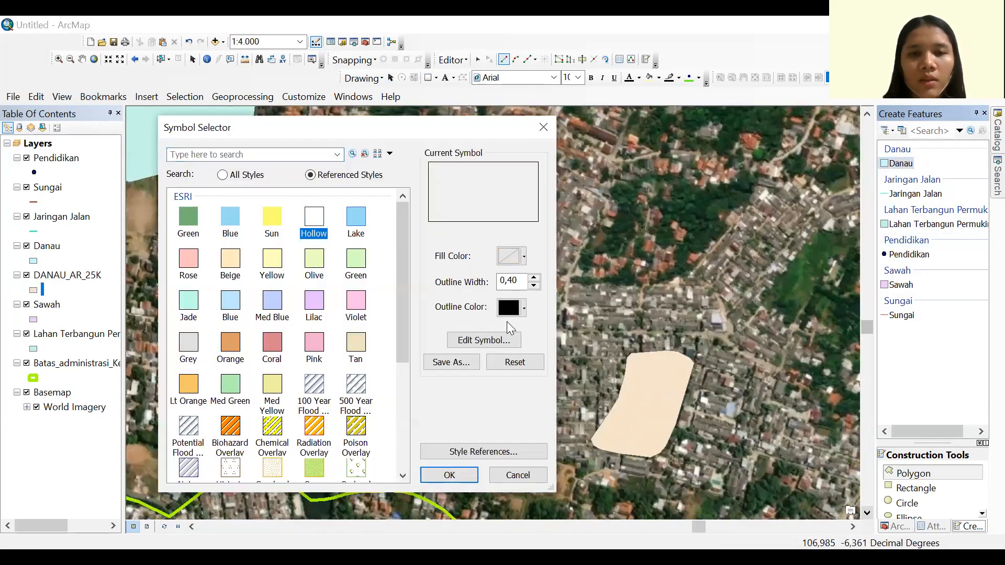
left_click(524, 309)
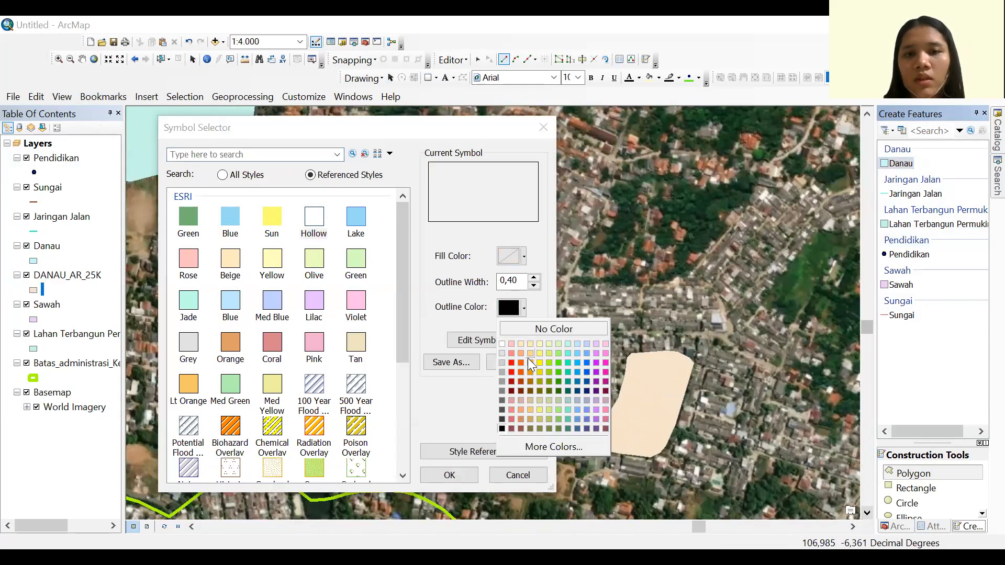
left_click(512, 364)
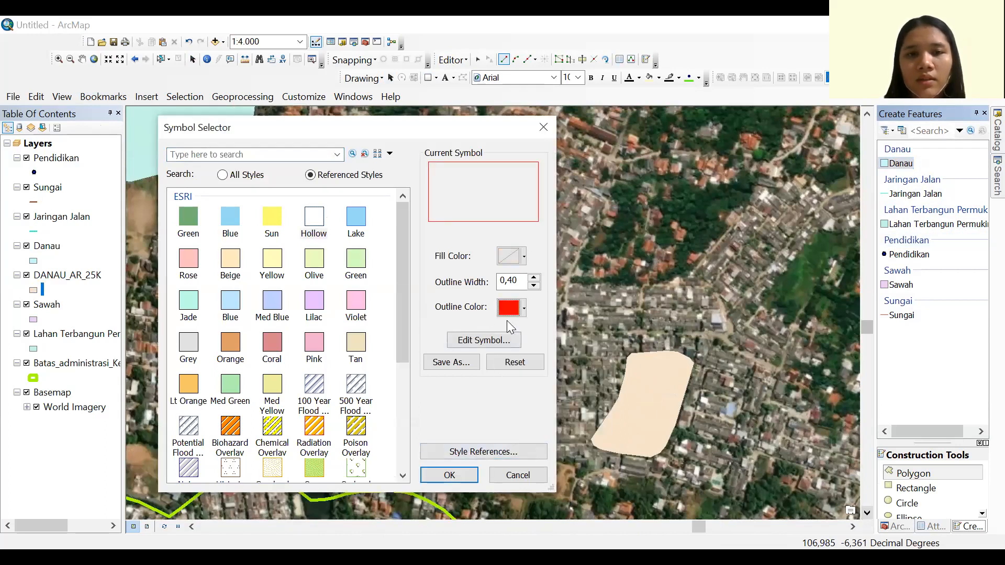
left_click(535, 279)
left_click(535, 279)
left_click(458, 477)
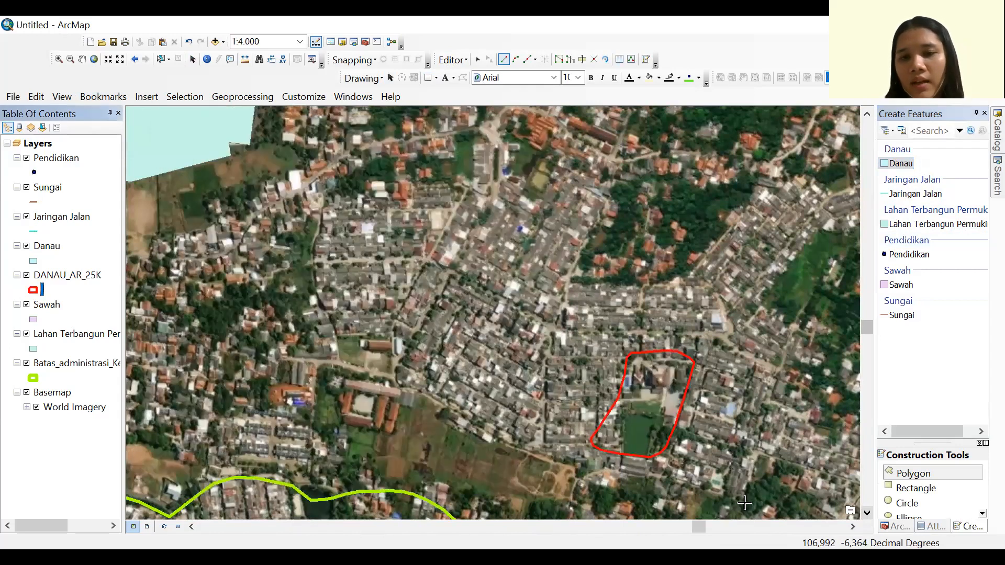
Trace the dark green lake inside the red DANAU_AR_25K outline as a new Danau polygon and finish the sketch
left_click(868, 513)
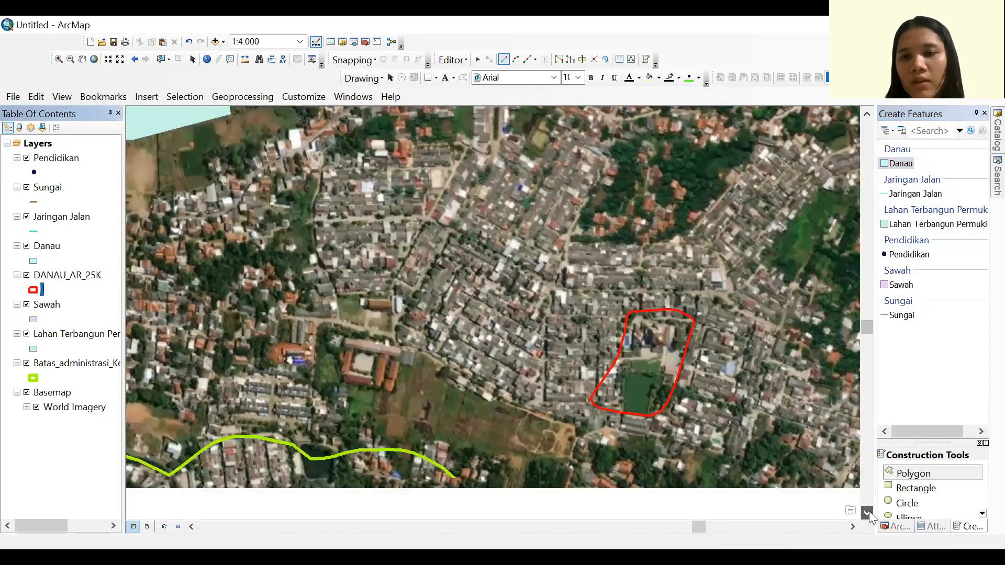
left_click(868, 513)
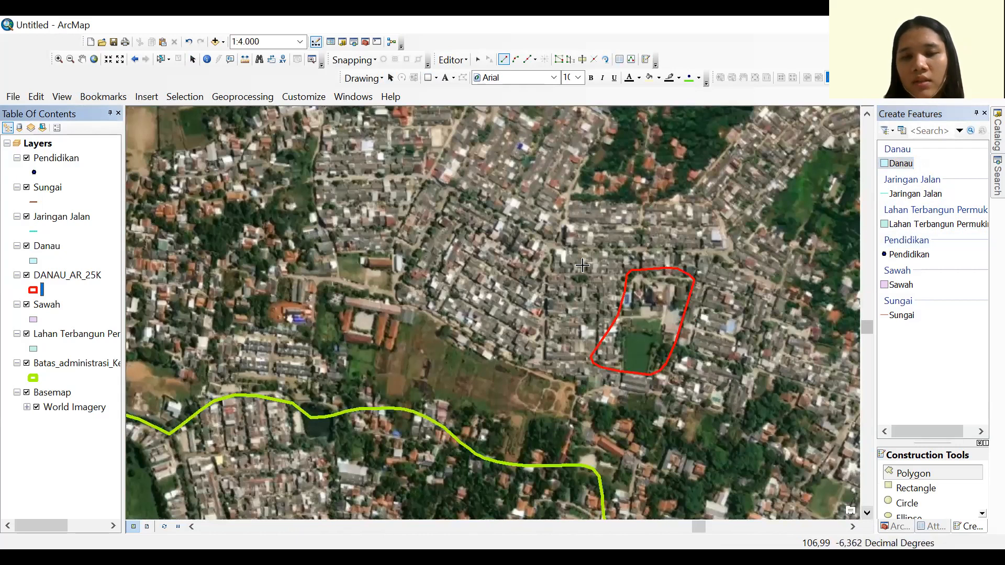
scroll(680, 372, "up", 2)
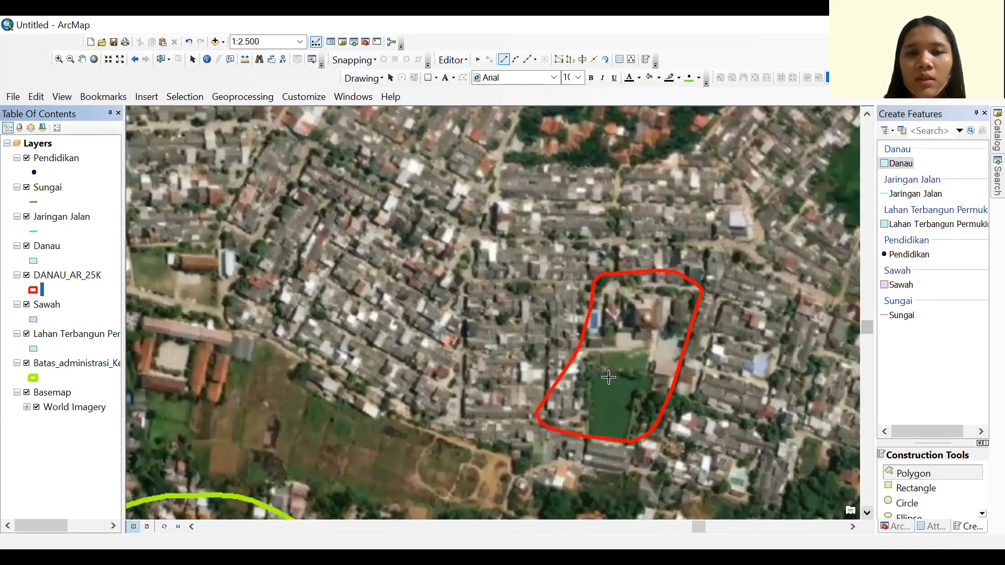
left_click(596, 372)
left_click(633, 373)
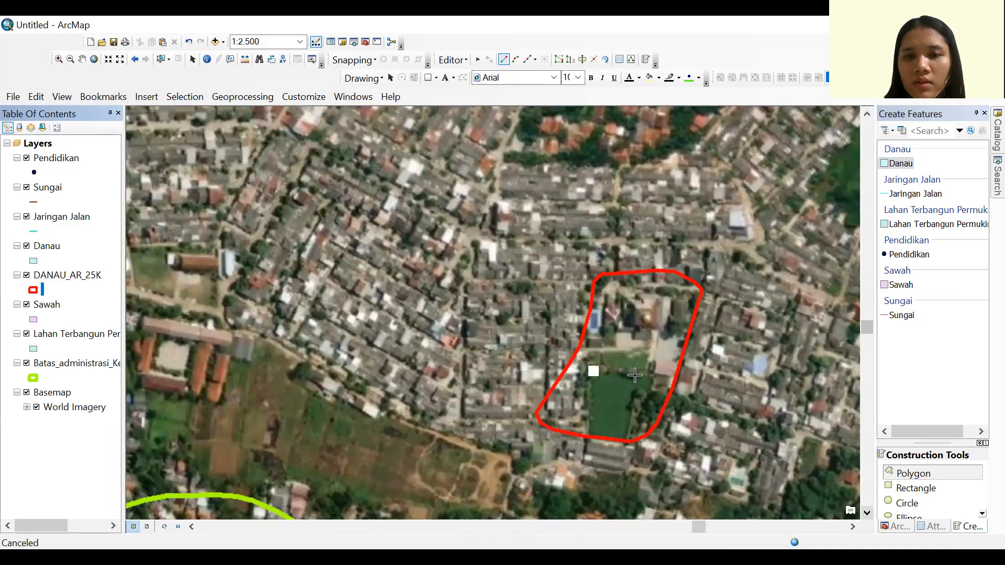
left_click(628, 441)
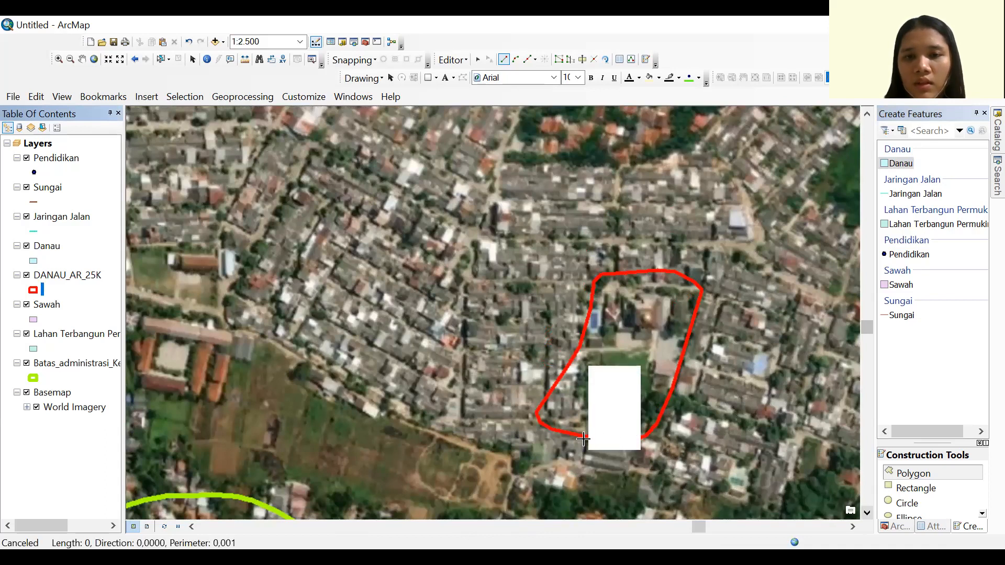
left_click(588, 432)
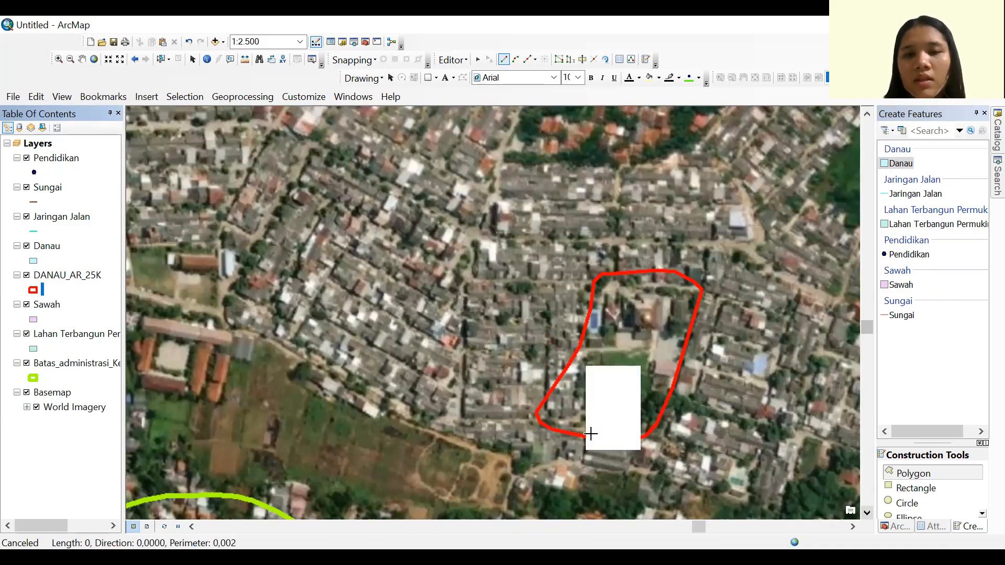
left_click(587, 410)
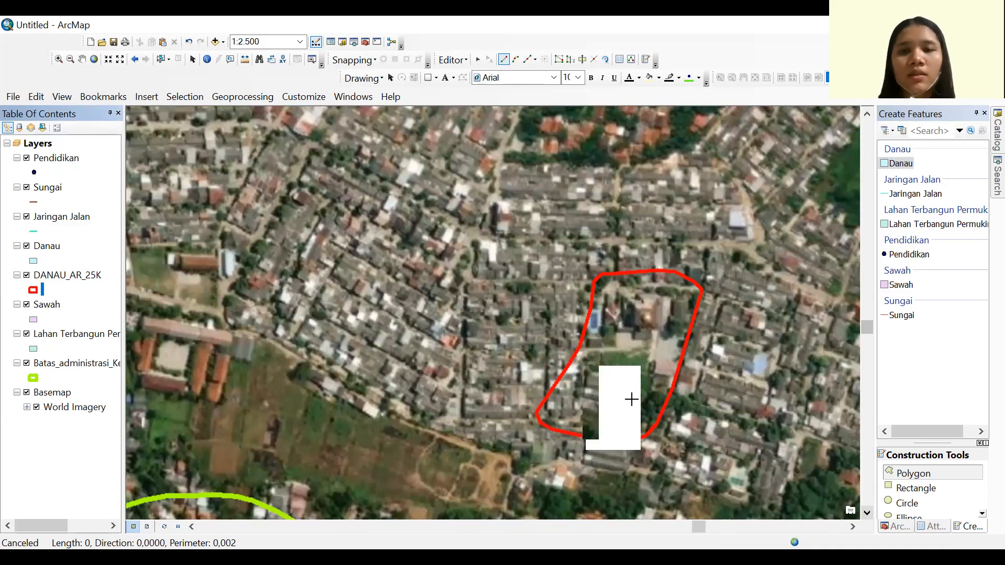
left_click(625, 401)
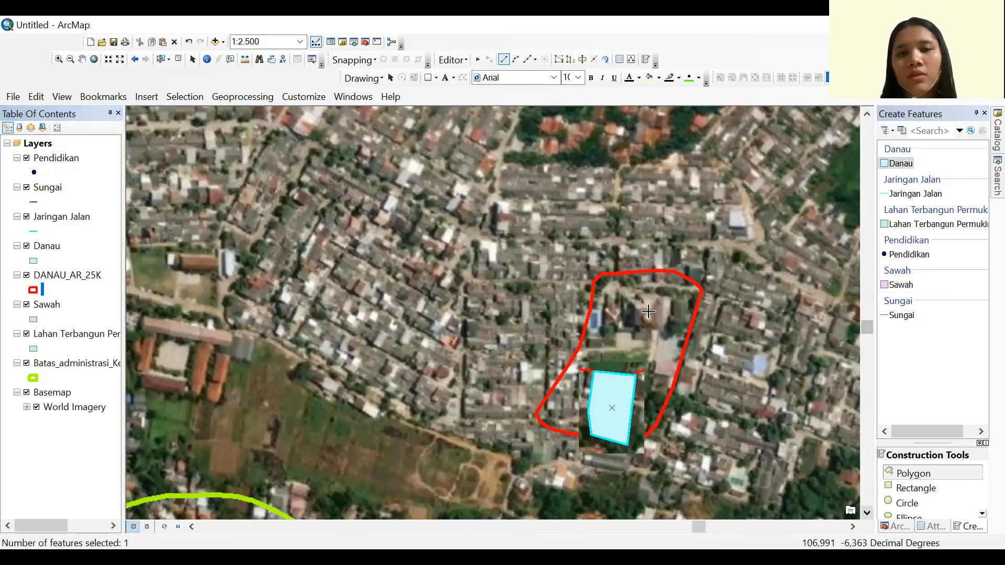
Save the Danau edits and end the edit session
left_click(452, 62)
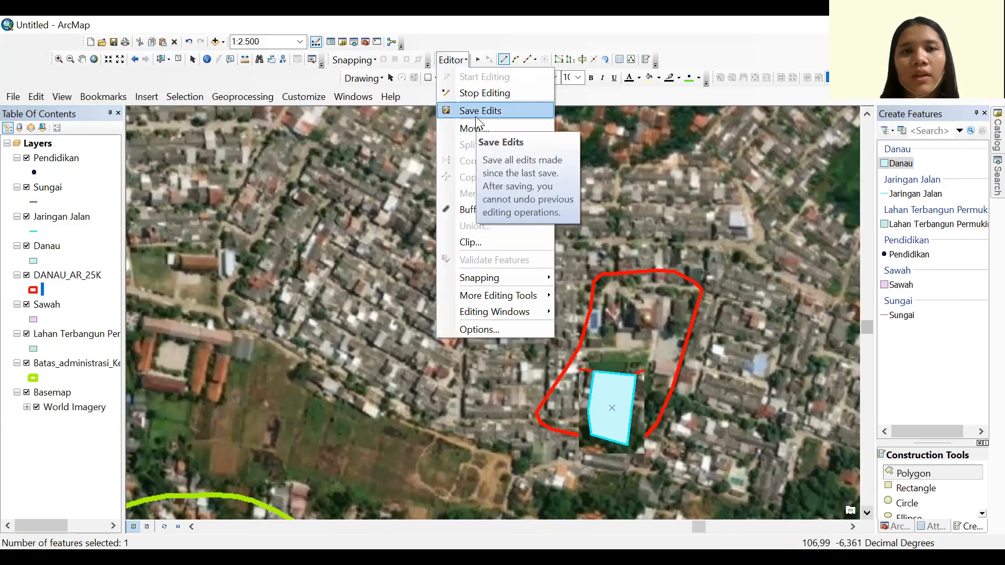
left_click(476, 119)
left_click(450, 59)
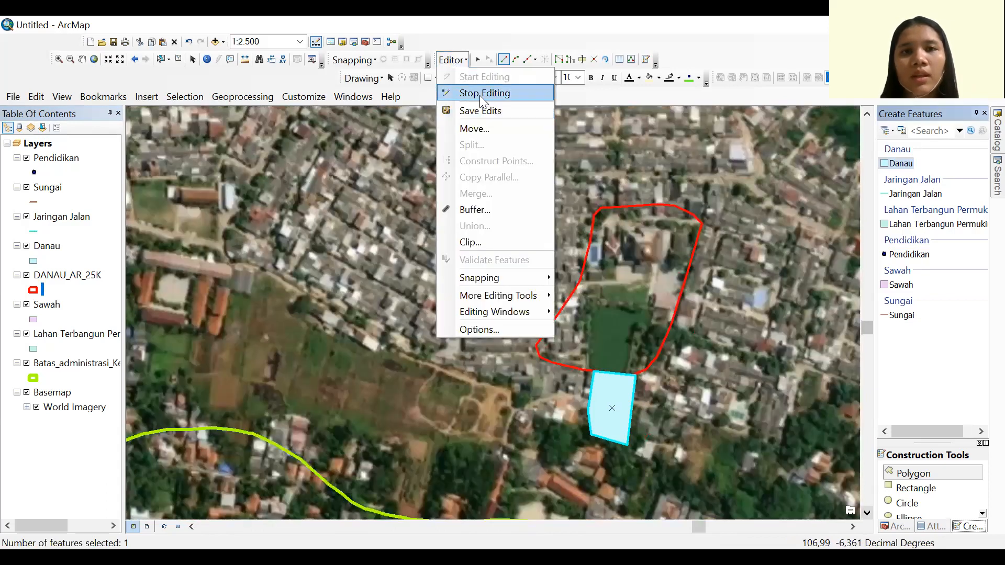
left_click(480, 95)
left_click(997, 129)
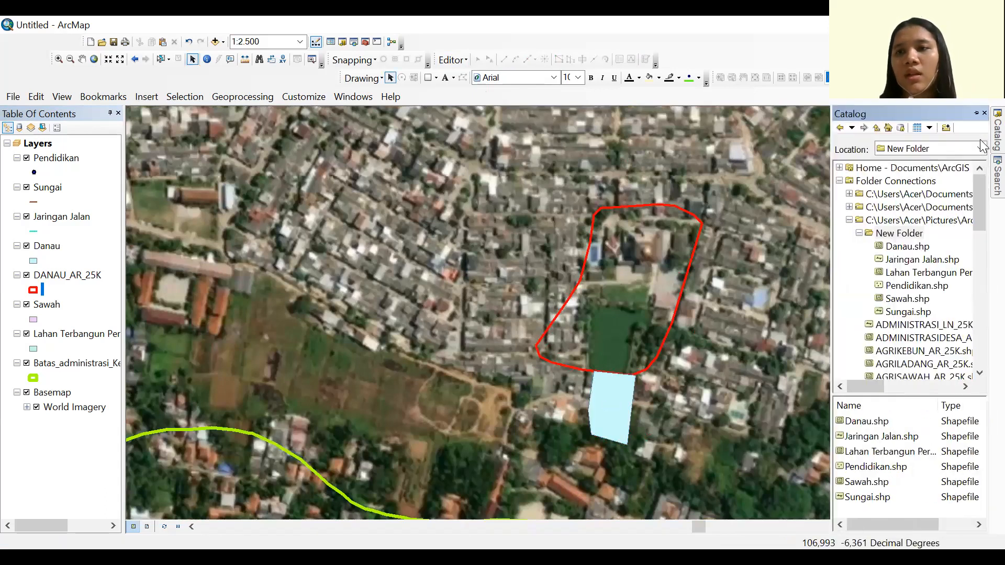
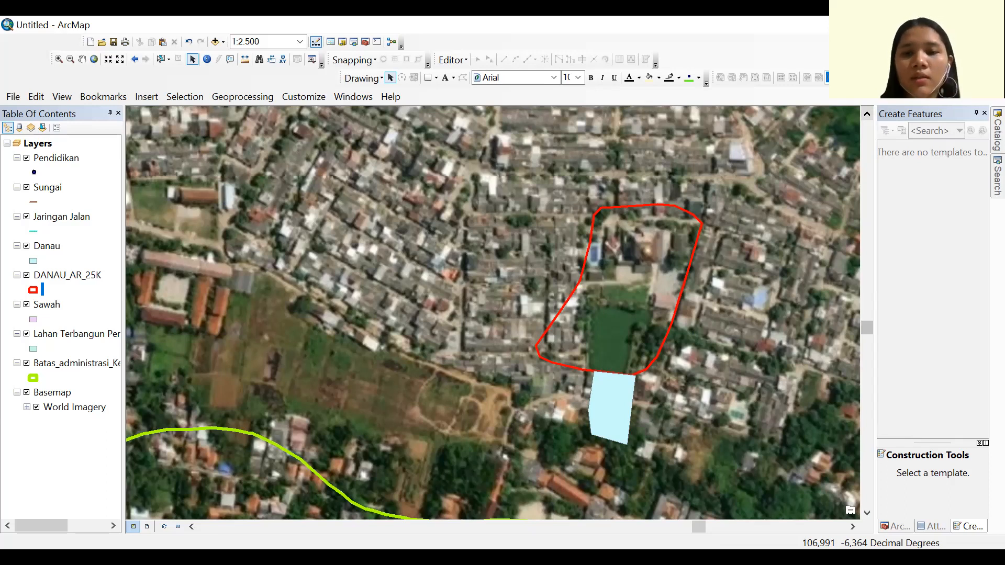
key("alt+Tab")
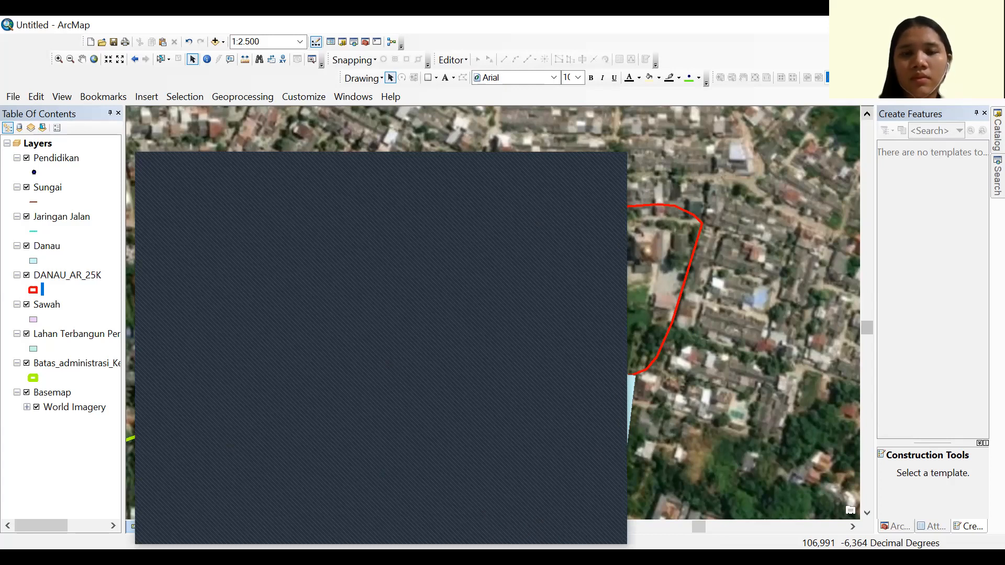
left_click(611, 162)
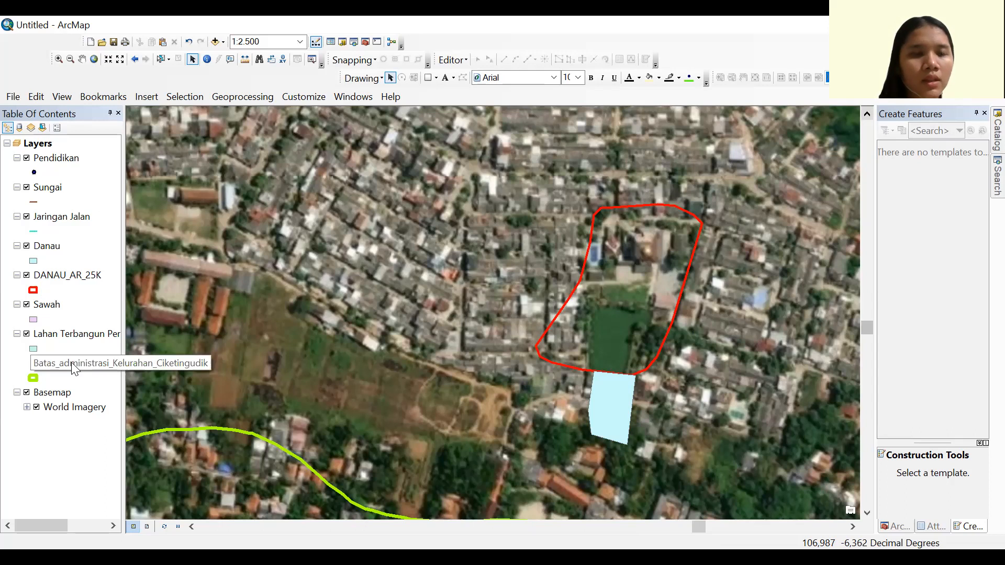
Remove the DANAU_AR_25K reference layer from the map
left_click(116, 129)
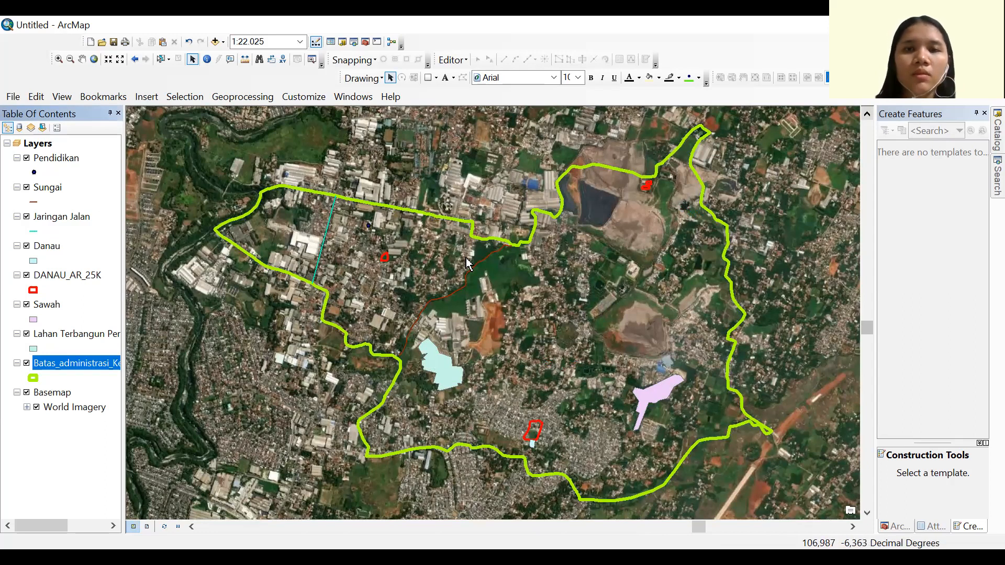
left_click(92, 275)
right_click(91, 275)
left_click(222, 262)
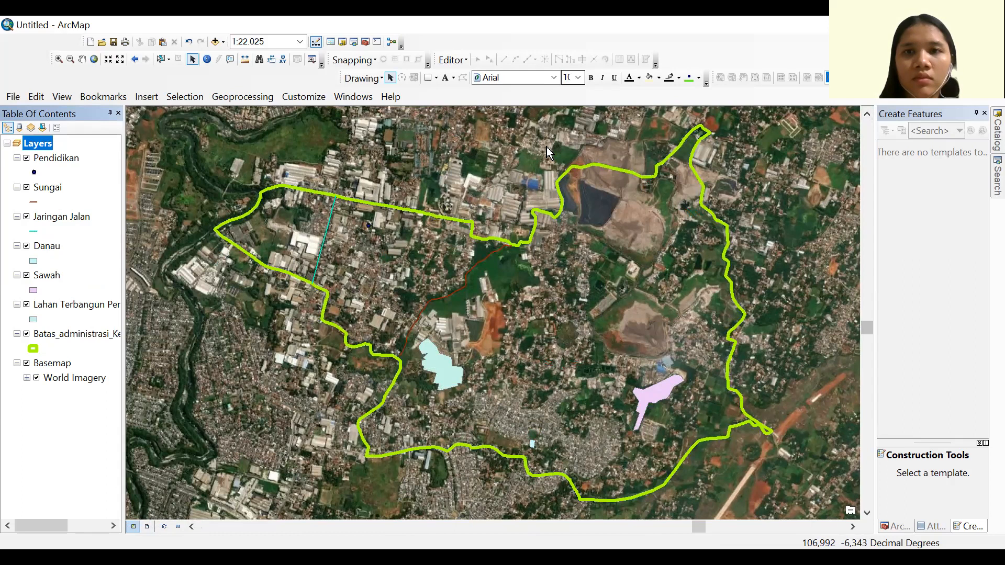
Switch to the page layout and set the paper to A3 in landscape orientation
mouse_move(143, 504)
left_mouse_down()
mouse_move(138, 544)
mouse_move(142, 506)
mouse_move(135, 526)
left_mouse_up()
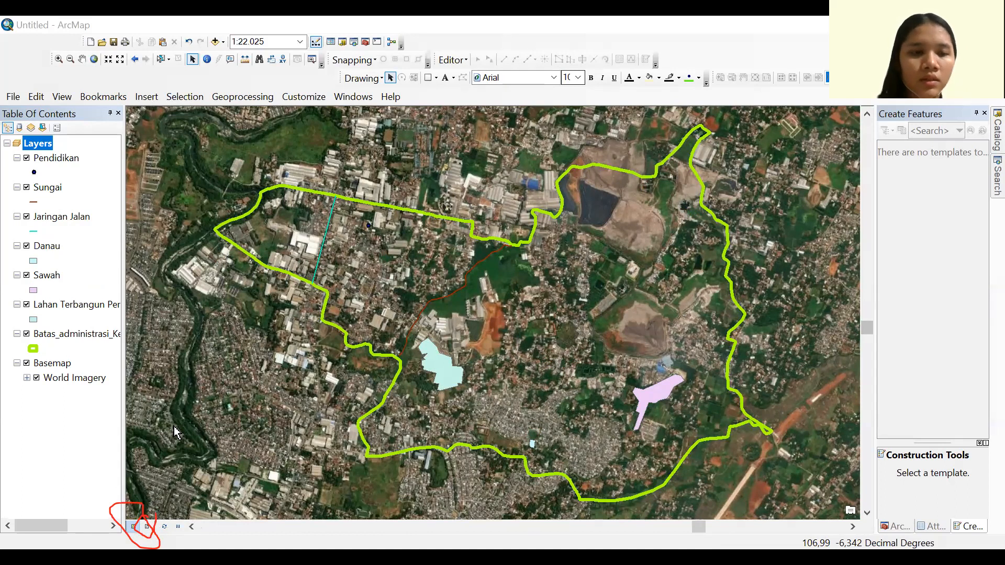
left_click(147, 526)
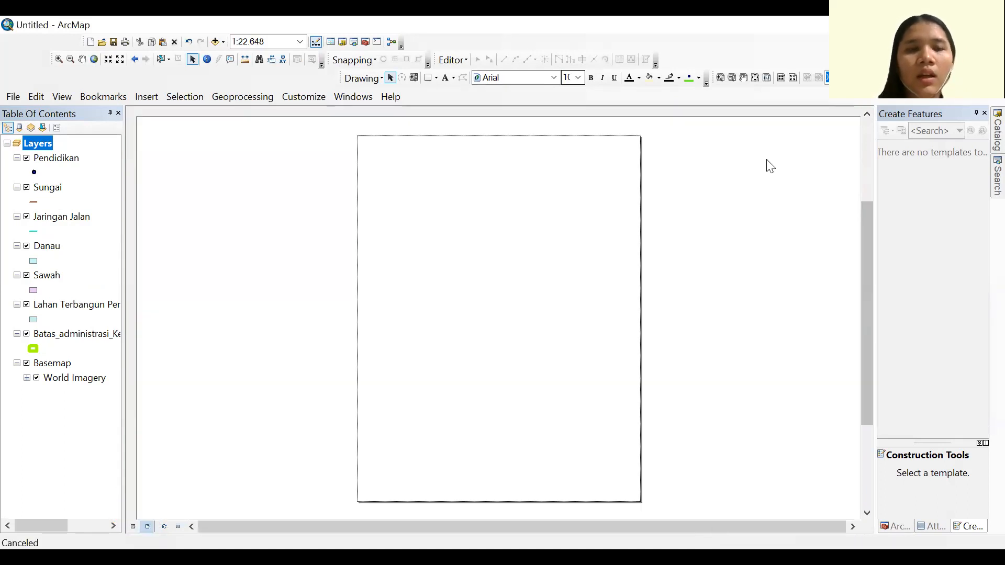
left_click(13, 98)
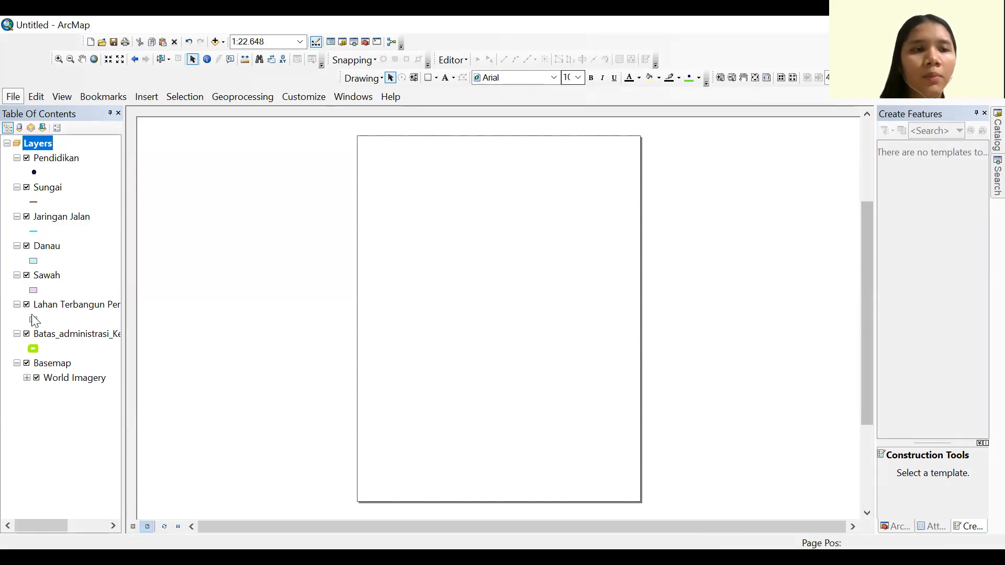
left_click(55, 270)
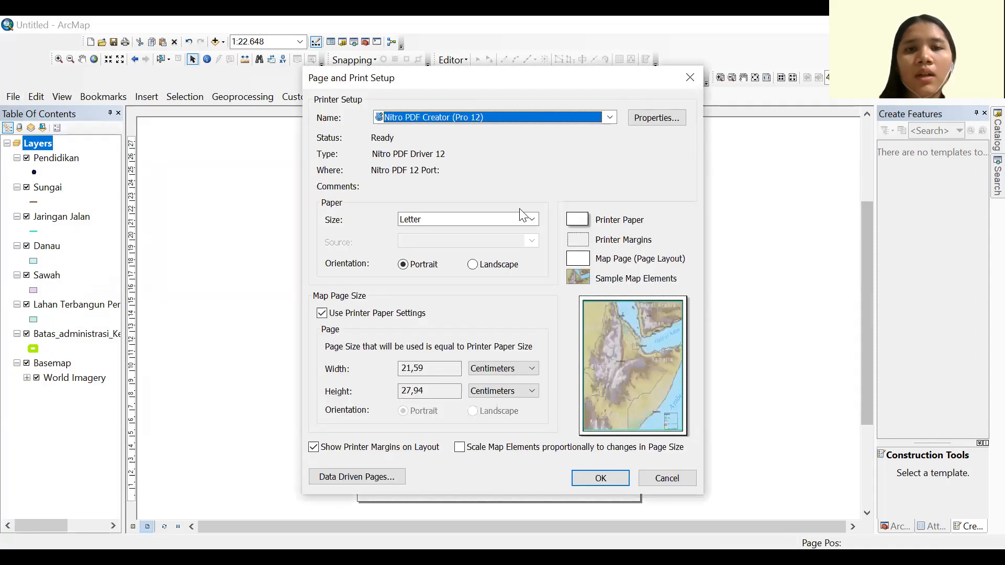
left_click(531, 219)
scroll(441, 261, "up", 10)
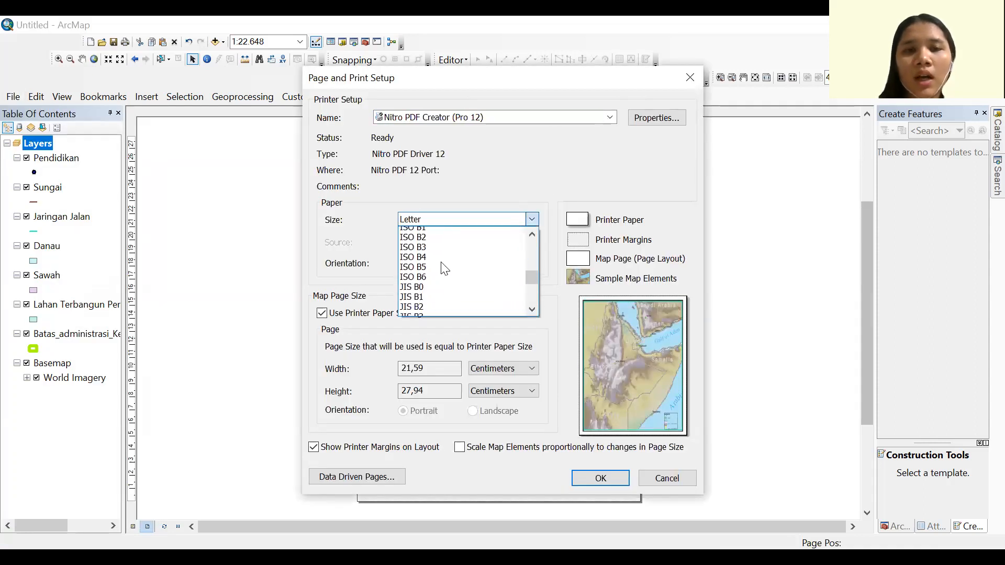
left_click(455, 272)
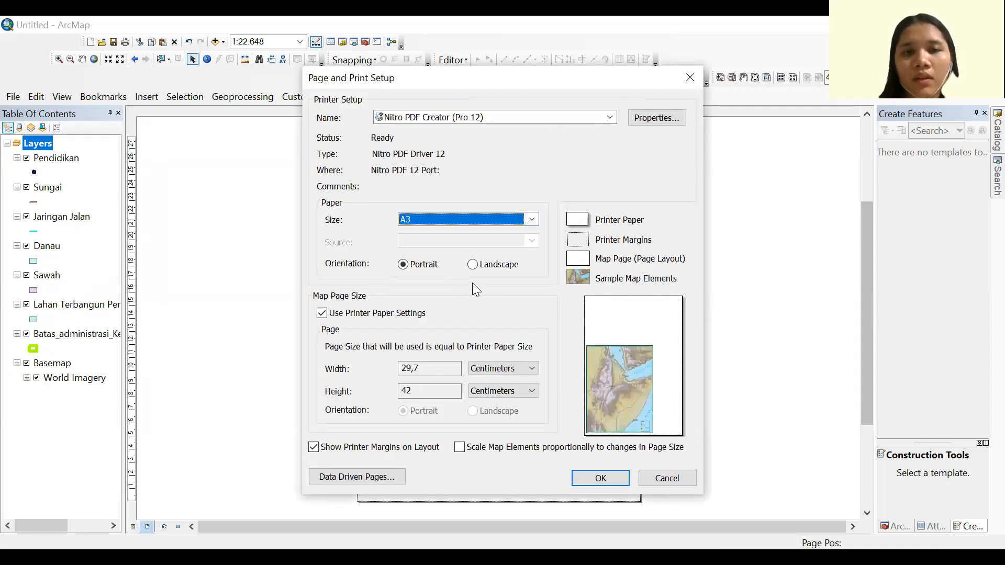
left_click(494, 265)
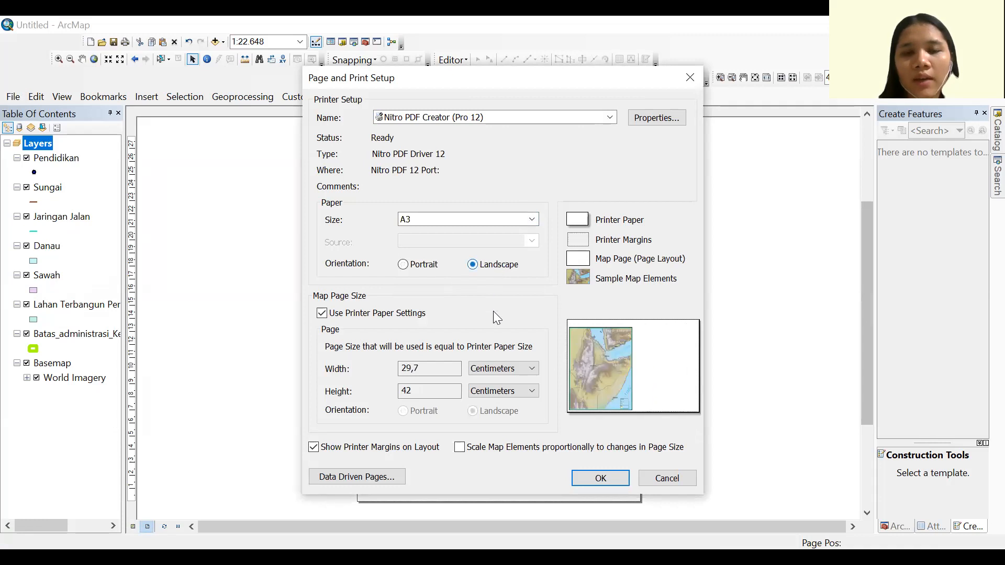
left_click(618, 476)
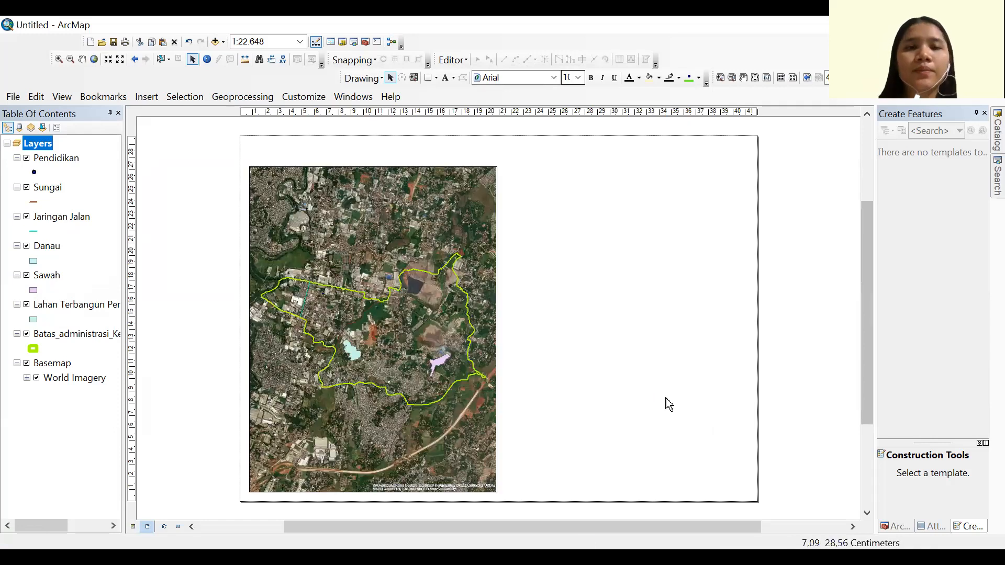
Enlarge the map's data frame upward and sideways on the page to about 26 cm wide and 28 cm high
left_click(414, 207)
mouse_move(373, 163)
left_mouse_down()
mouse_move(370, 149)
mouse_move(380, 149)
left_mouse_up()
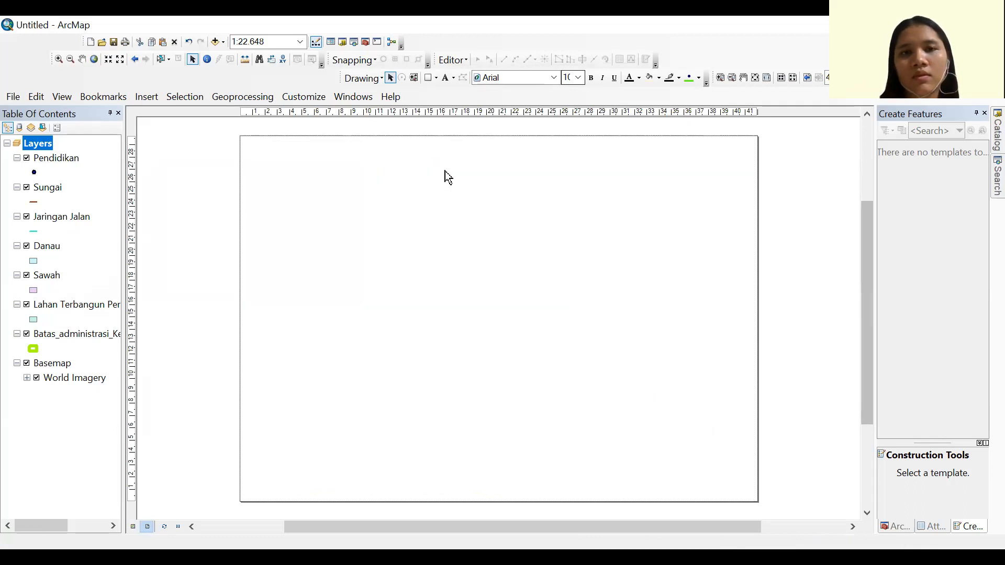
left_click(467, 294)
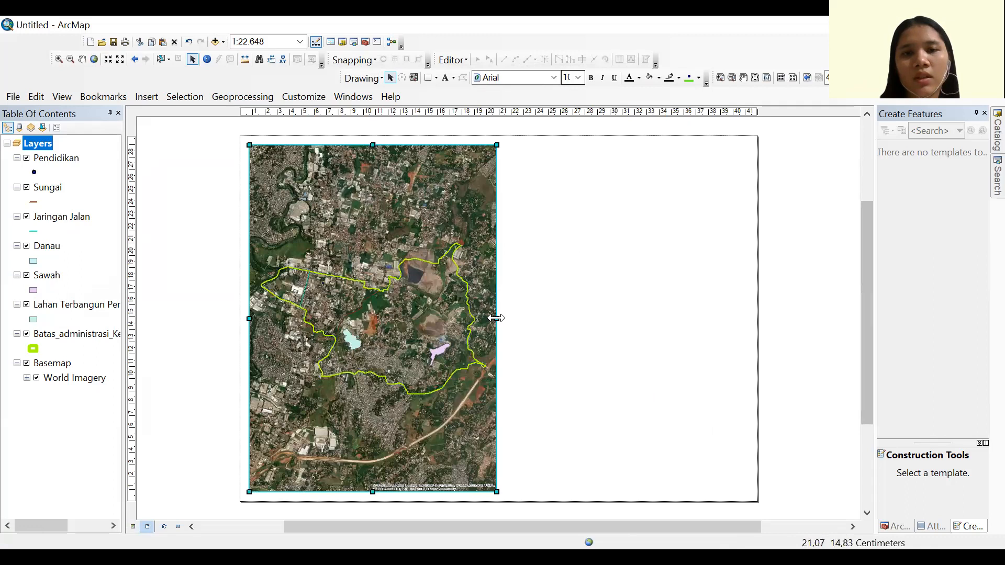
left_click_drag(497, 318, 570, 323)
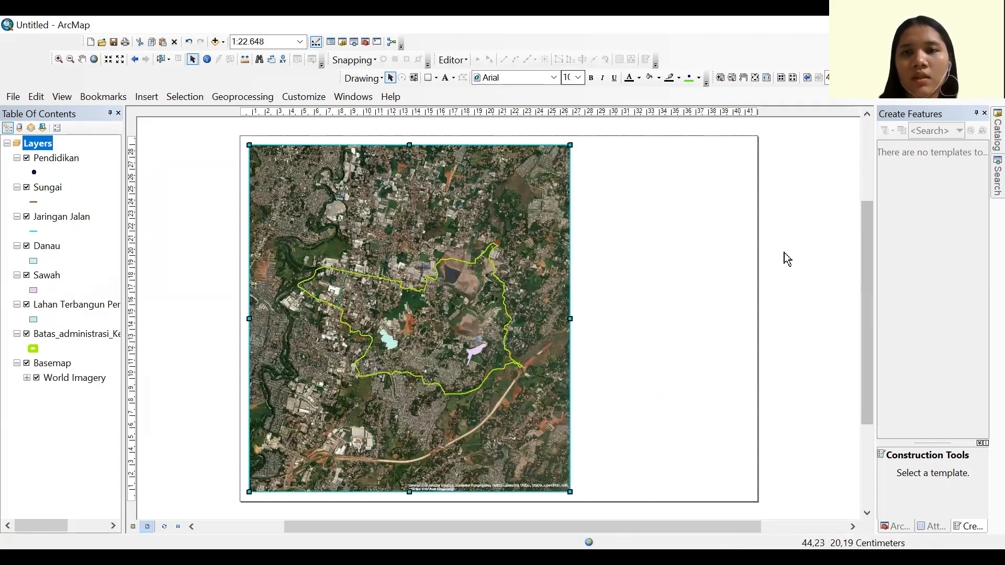
left_click(452, 59)
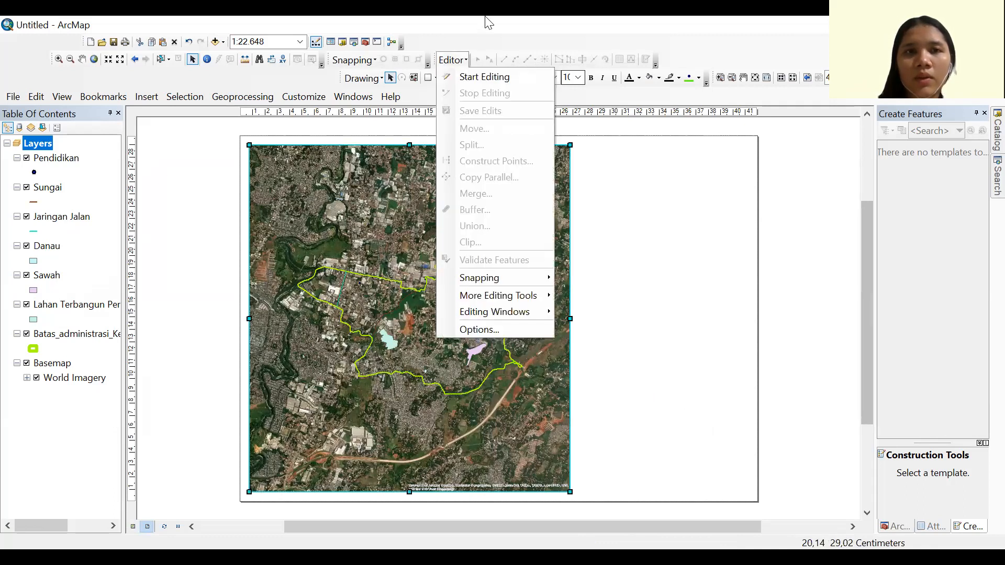
Draw a rectangle about 13.9 cm wide and 28.3 cm high in the empty page area beside the map frame
left_click(485, 16)
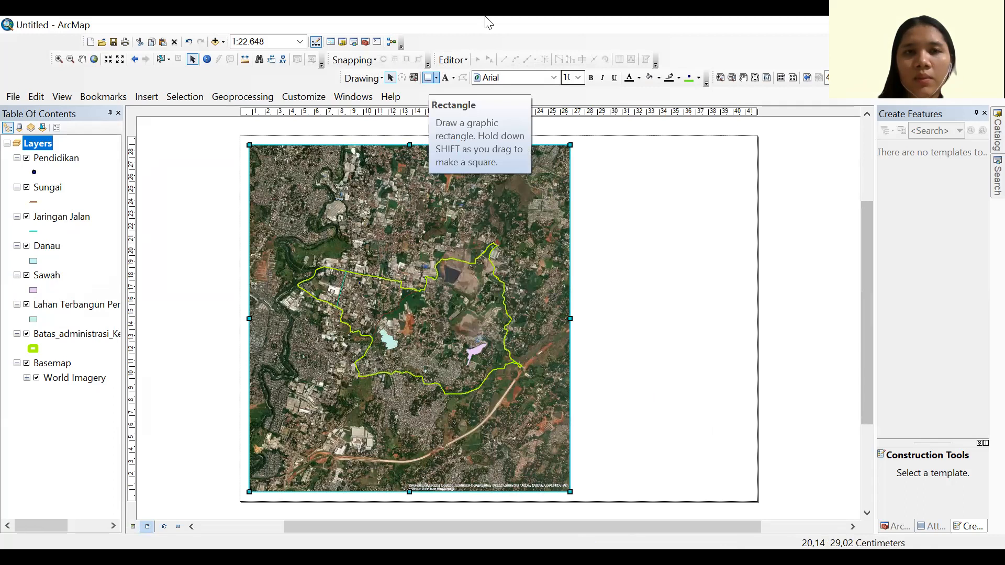
left_click(434, 78)
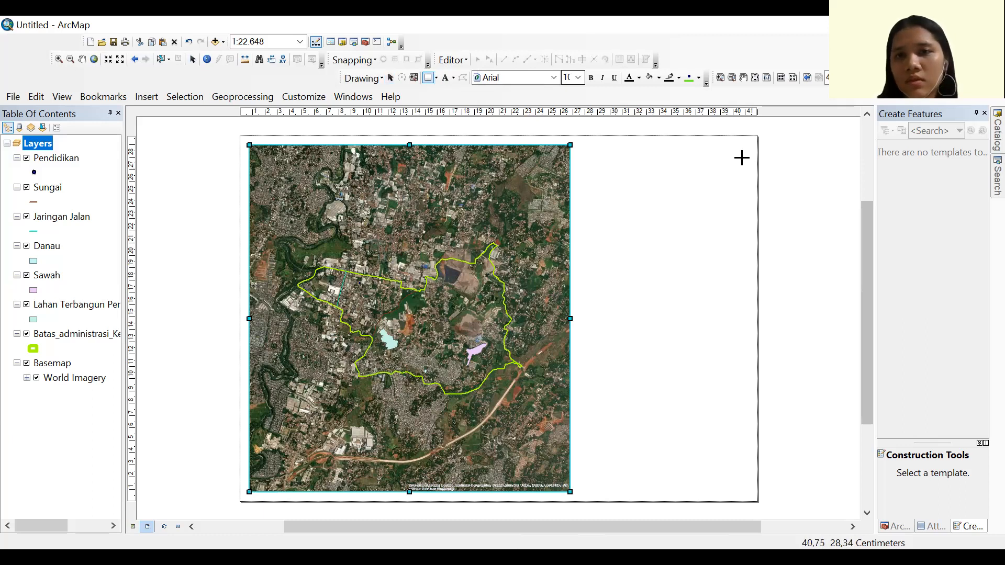
left_click_drag(581, 144, 752, 492)
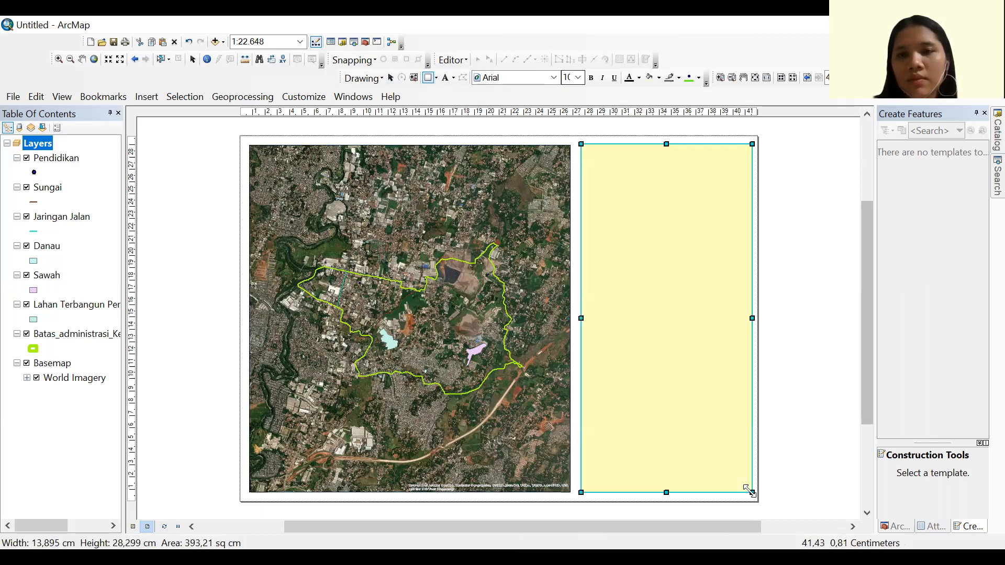
Give the rectangle beside the map no fill colour and a black outline, and deselect it
right_click(639, 198)
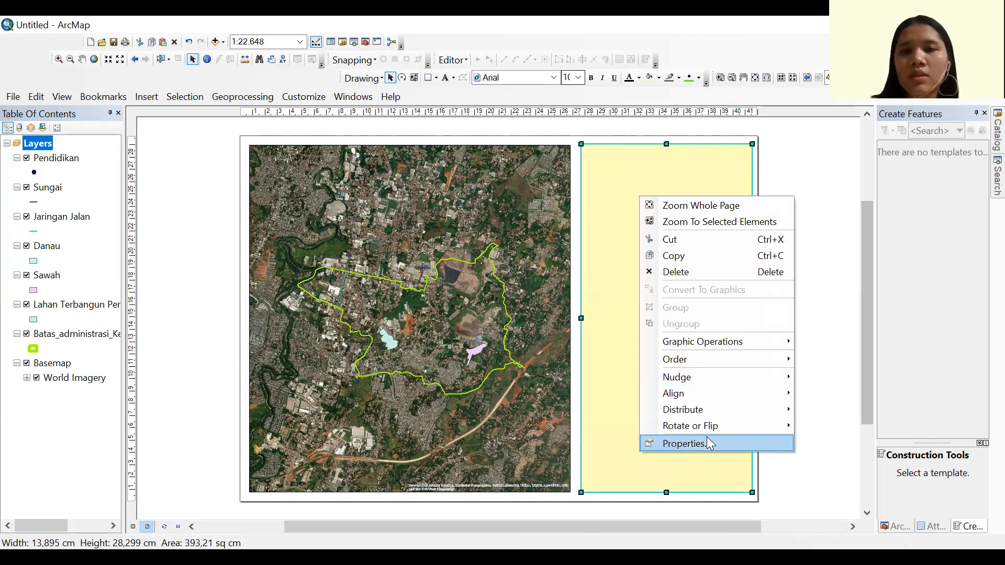
key("Return")
left_click(456, 216)
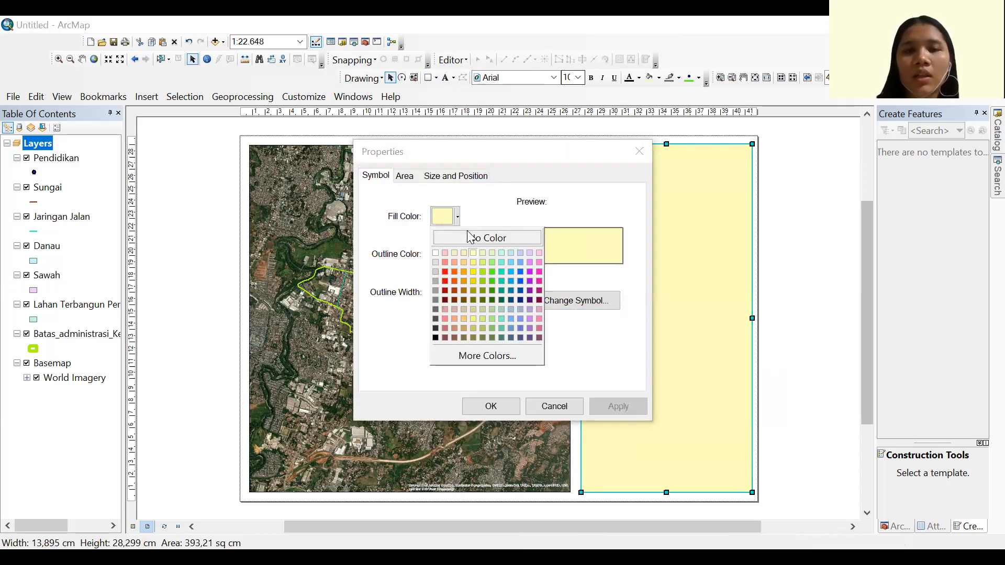
left_click(471, 237)
left_click(457, 254)
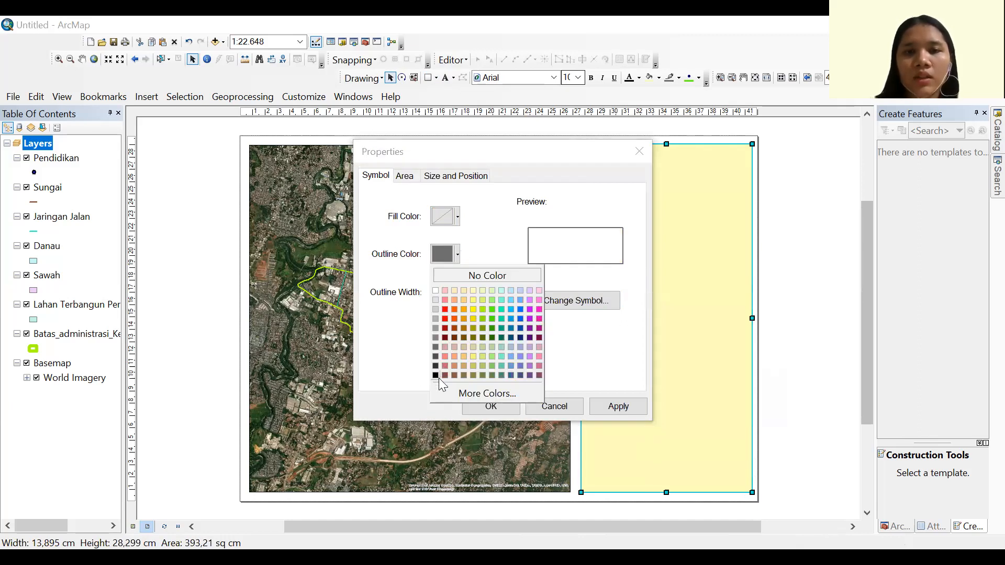
left_click(437, 378)
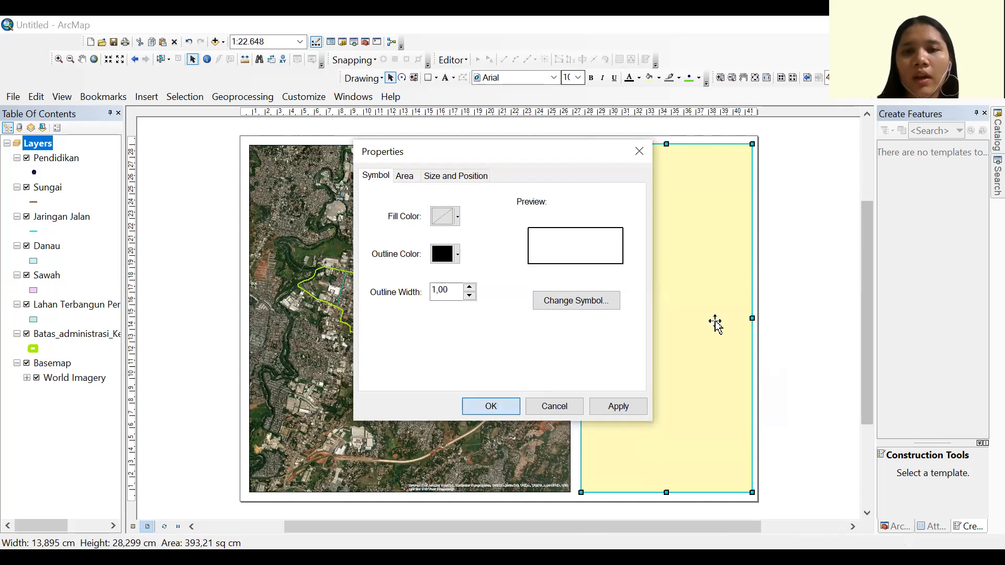
left_click(490, 406)
left_click(307, 229)
left_click(149, 247)
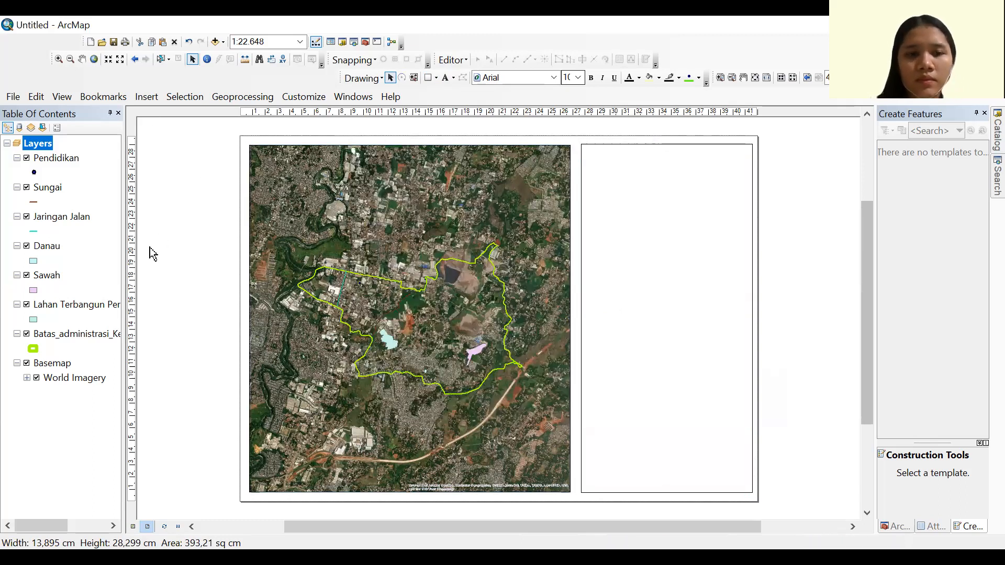
Add horizontal guides along the upper and lower edges of the map's data frame, and select the frame
left_click(134, 145)
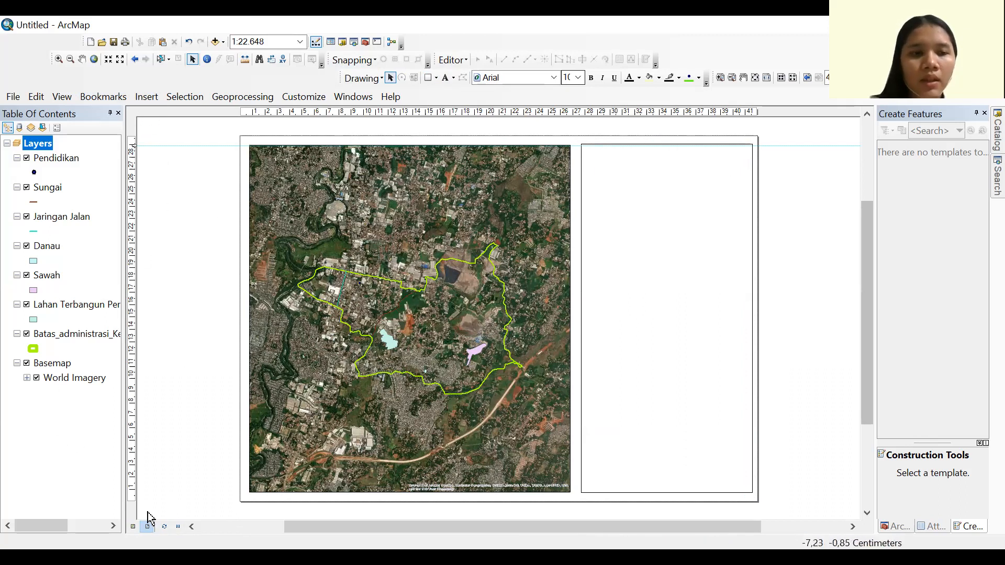
left_click(134, 492)
left_click(388, 493)
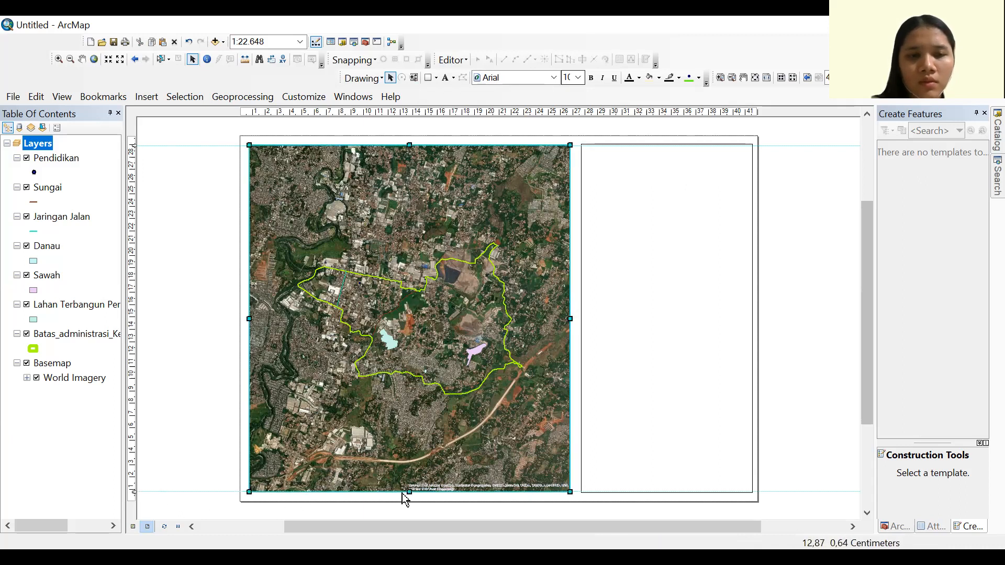
Adjust the satellite map frame so its top and bottom edges line up with the horizontal guides
left_click_drag(410, 493, 372, 197)
key("Escape")
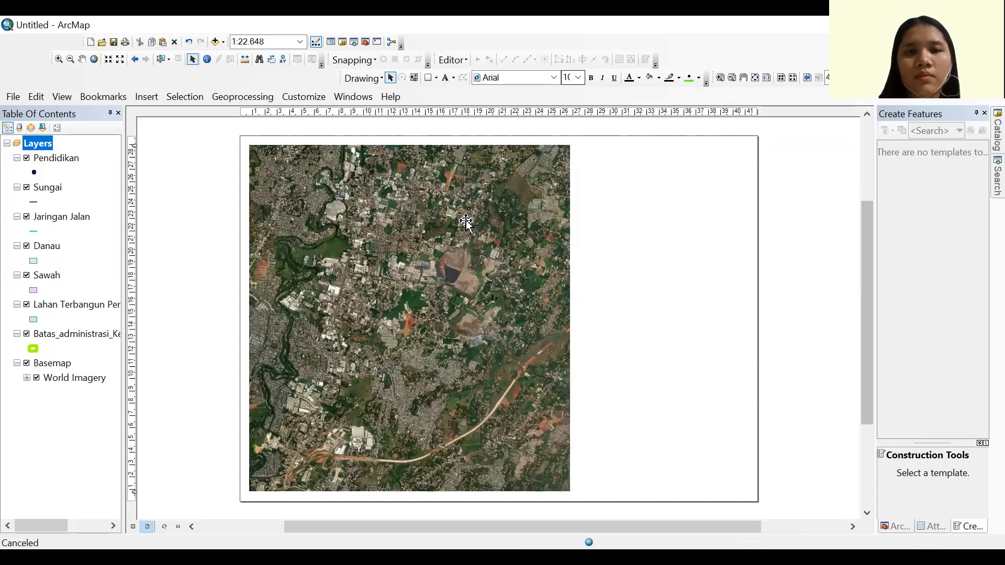
left_click(348, 177)
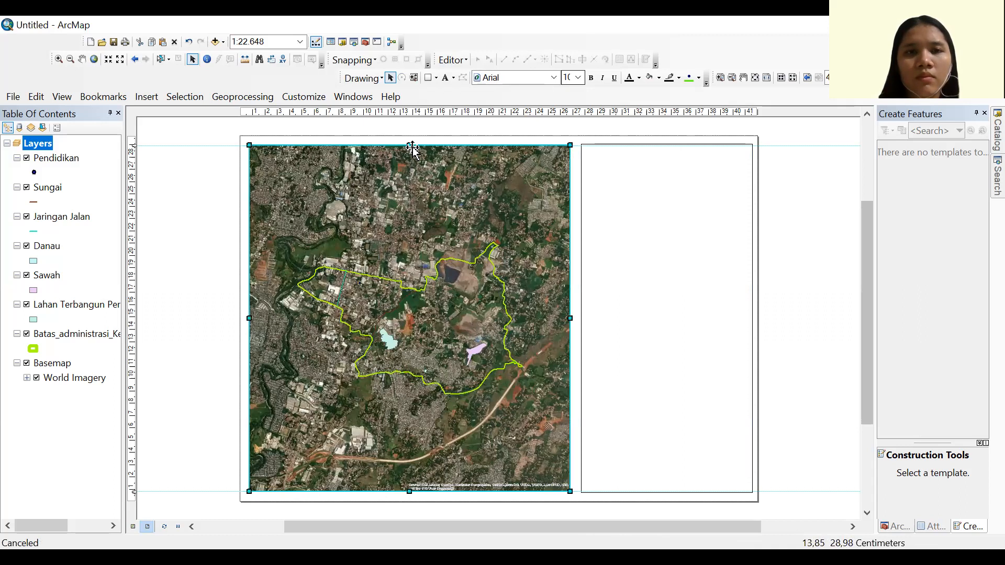
left_click(521, 213)
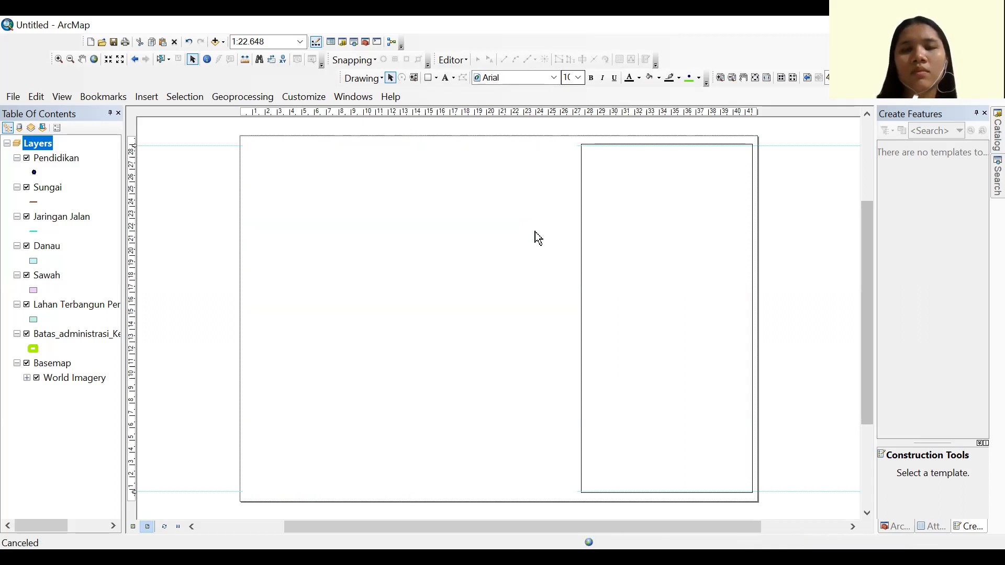
Shift the vertical guide slightly closer to the page's outer edge and snap the empty side rectangle's outer edge to it
left_click(668, 233)
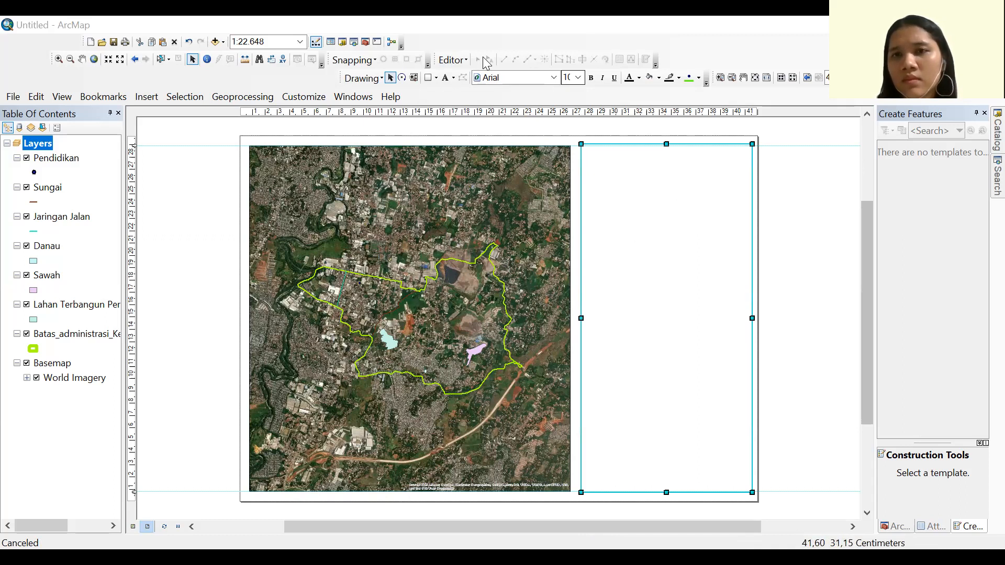
left_click_drag(752, 318, 743, 312)
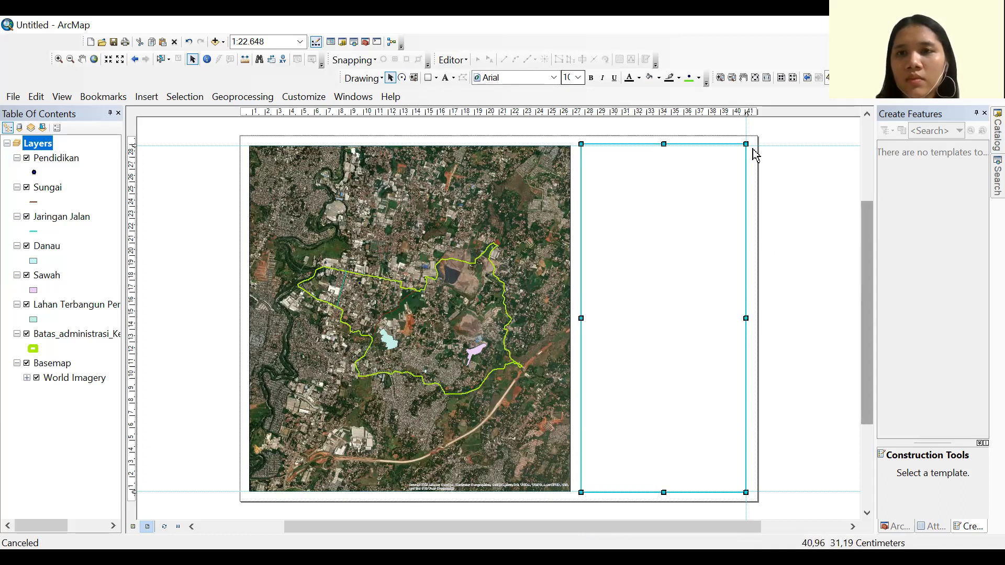
left_click_drag(746, 114, 750, 113)
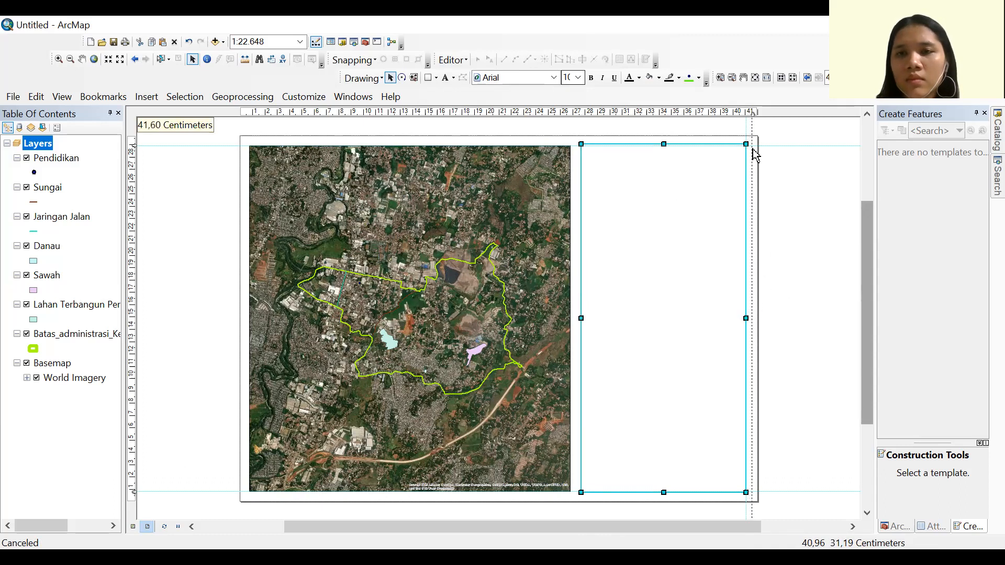
left_click_drag(756, 155, 754, 152)
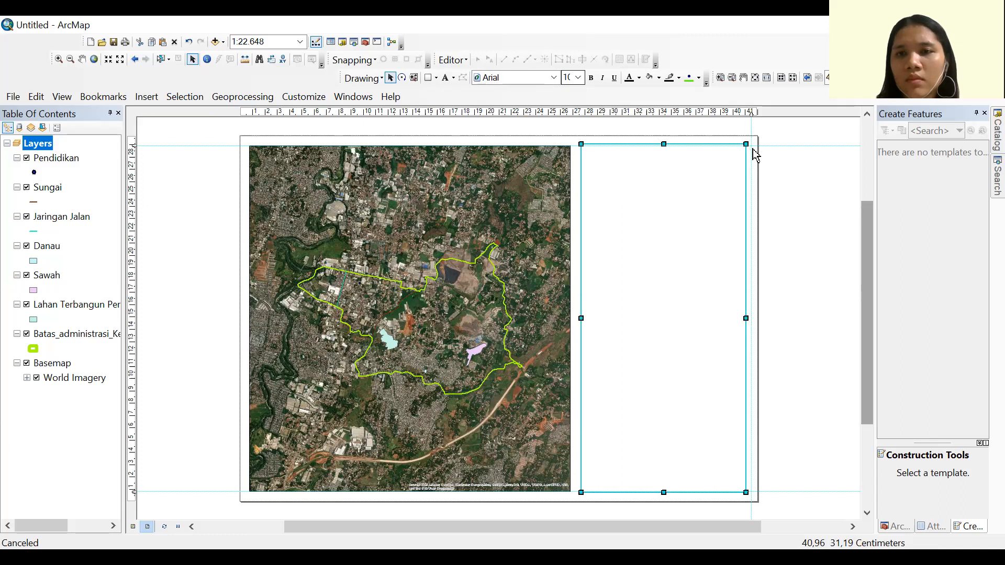
left_click_drag(746, 317, 754, 328)
left_click(780, 286)
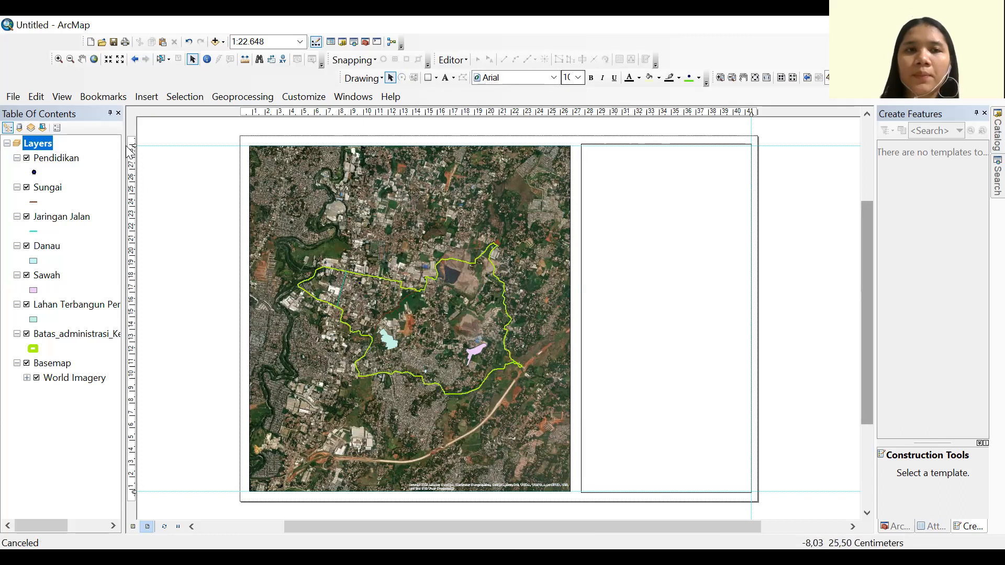
left_click(725, 208)
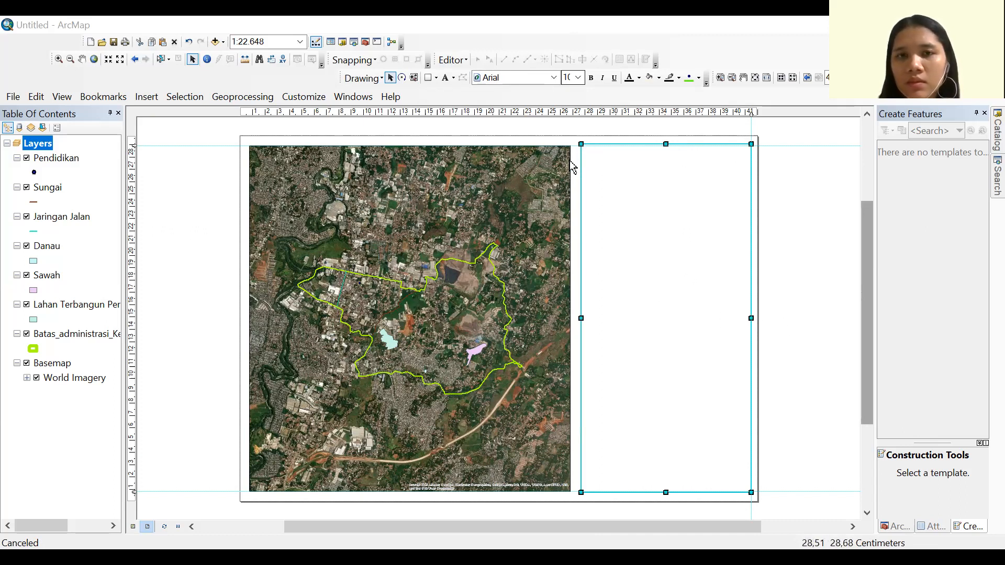
left_click(793, 300)
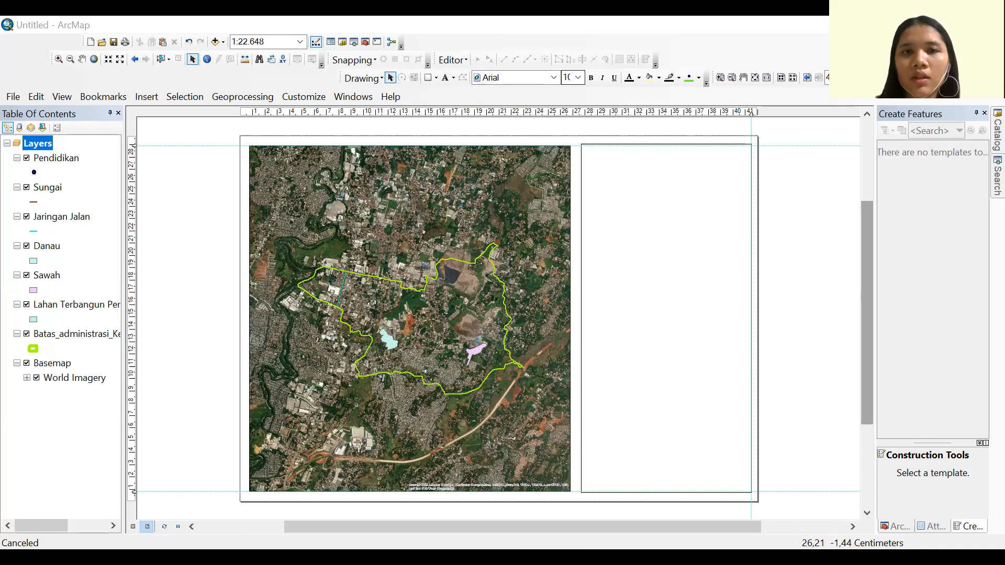
Draw a rectangle about 12.9 cm wide and 3.8 cm high inside the side frame's upper end and adjust its position
left_click(428, 78)
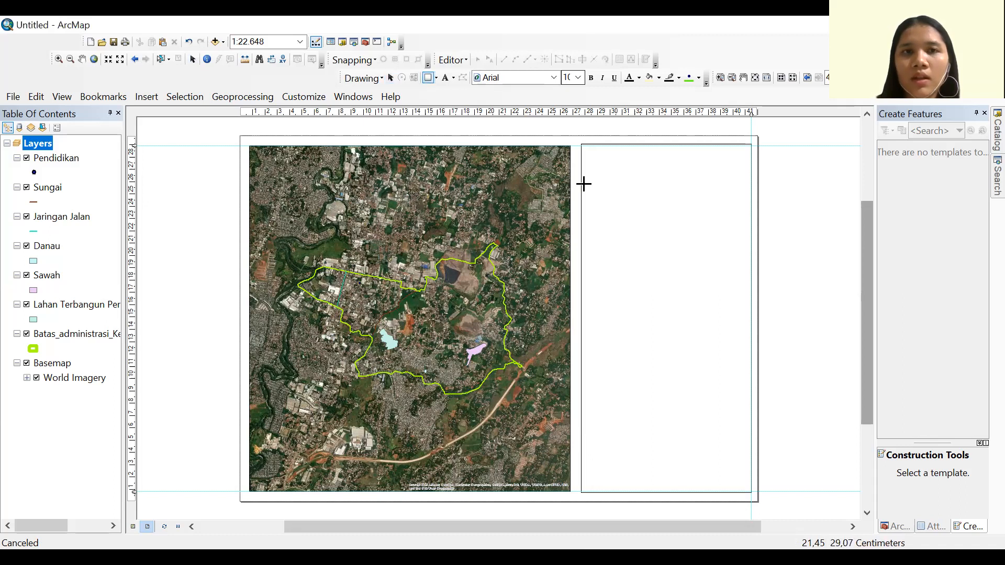
left_click_drag(586, 147, 744, 193)
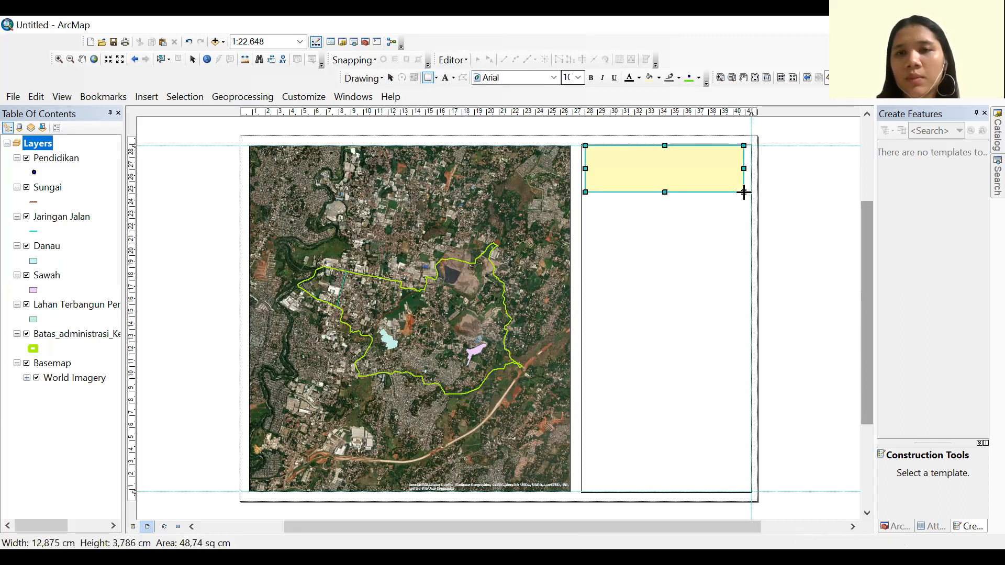
mouse_move(666, 171)
left_mouse_down()
mouse_move(667, 187)
mouse_move(664, 177)
left_mouse_up()
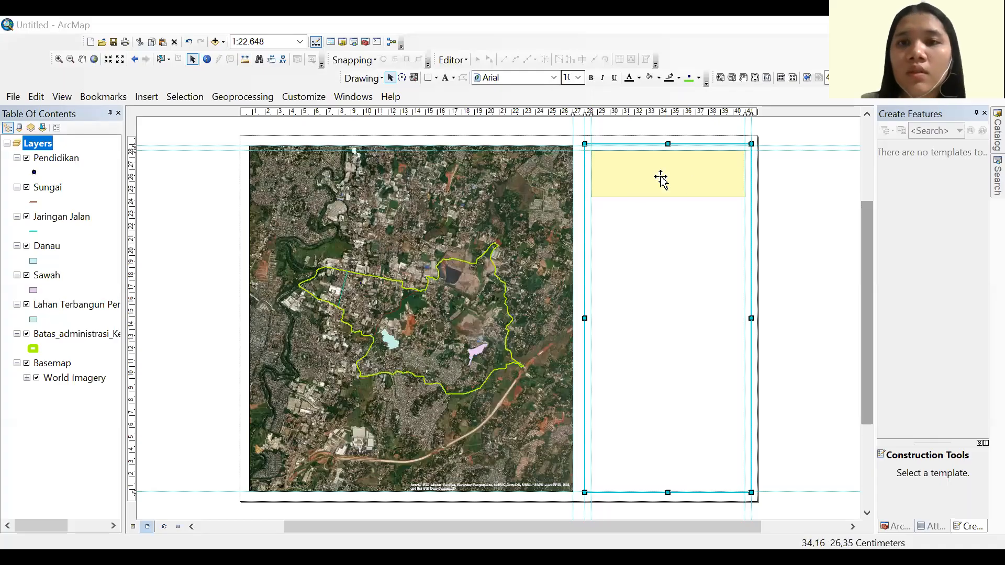
Give the small header rectangle no fill and a black outline
left_click(660, 179)
right_click(660, 178)
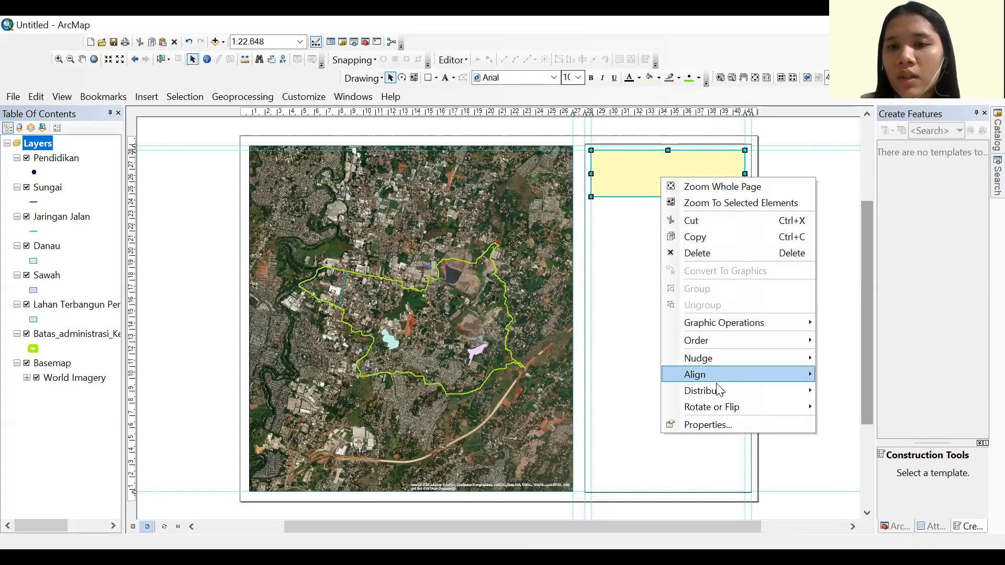
left_click(707, 425)
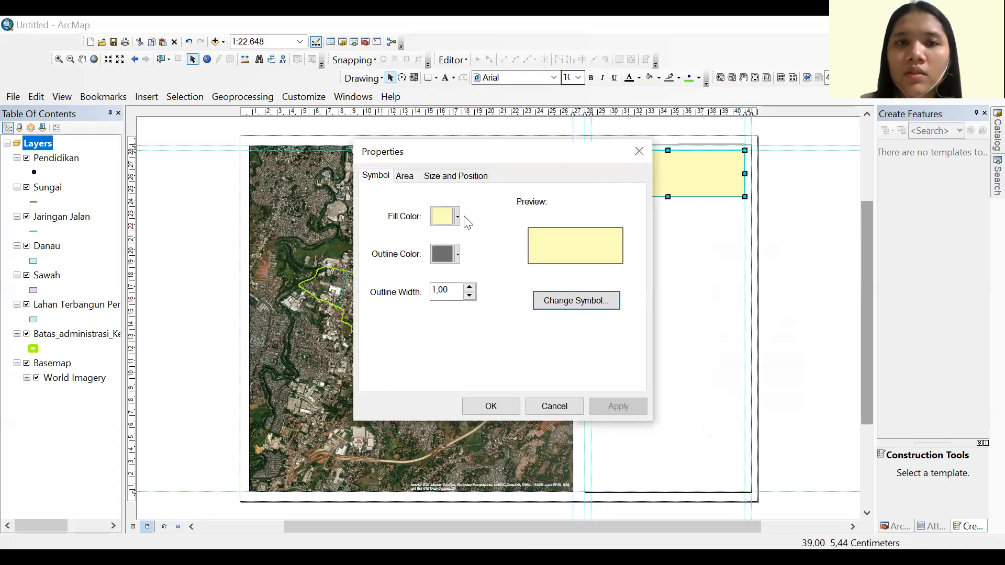
left_click(457, 255)
left_click(435, 375)
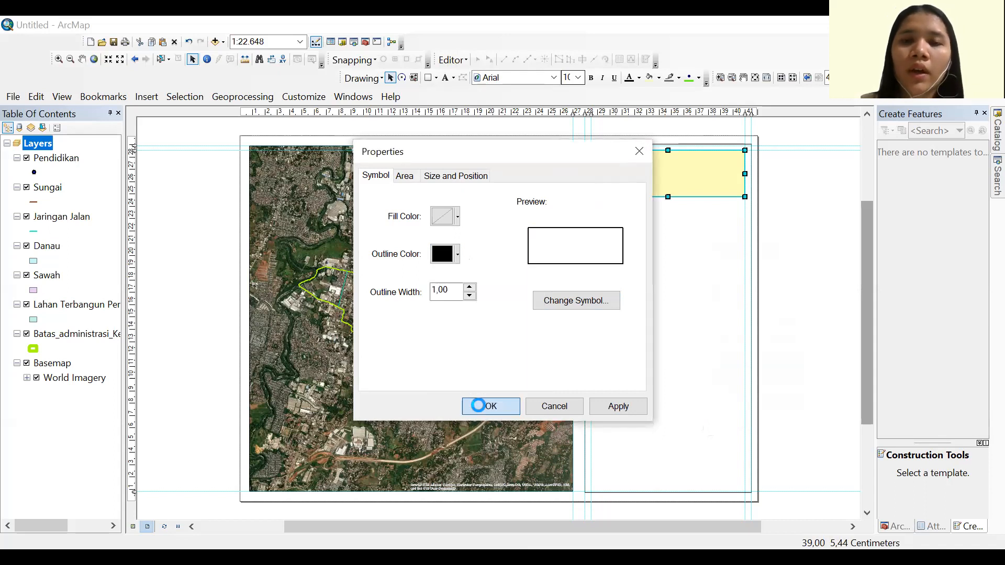
key("Return")
left_click(690, 250)
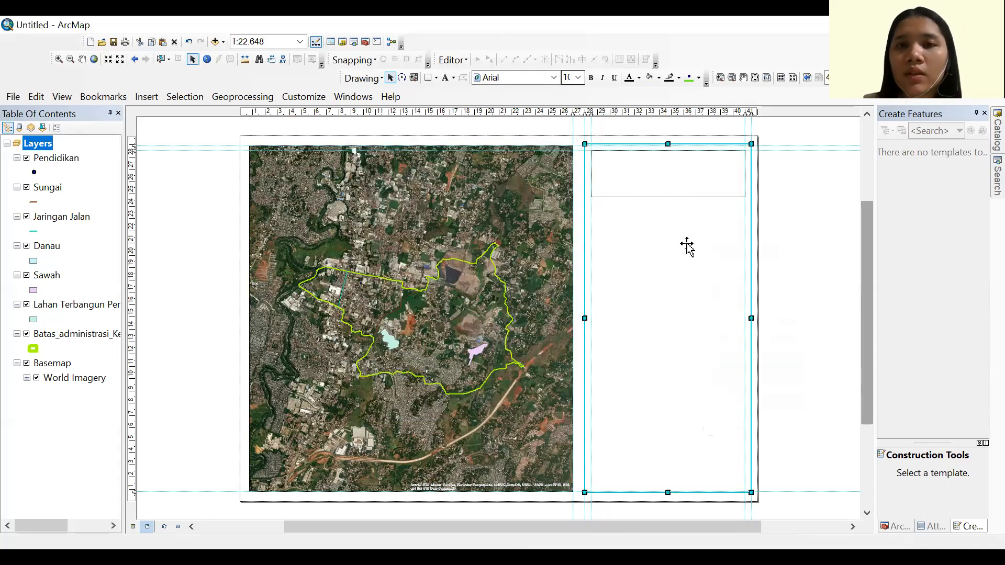
left_click(679, 186)
left_click(634, 223)
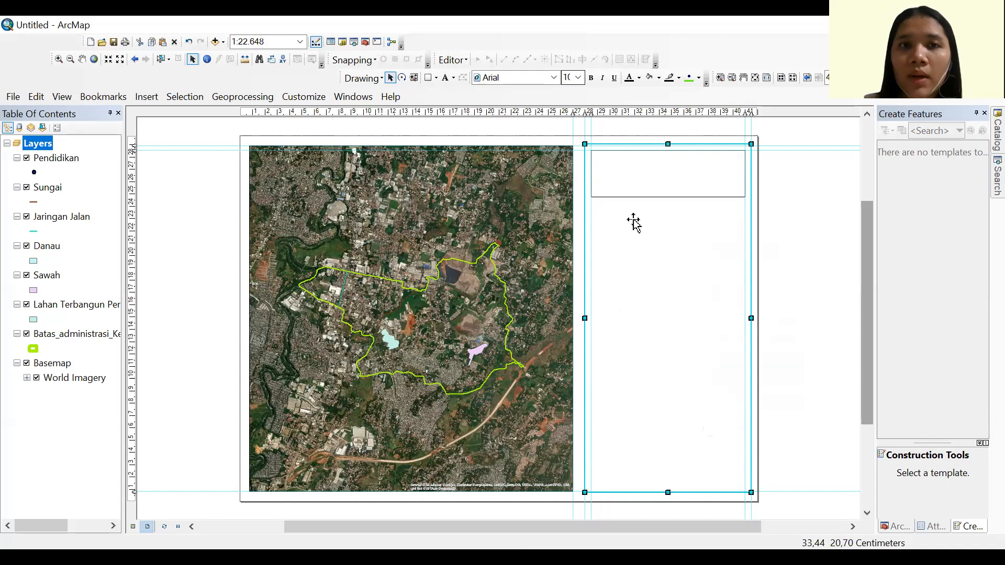
left_click(445, 76)
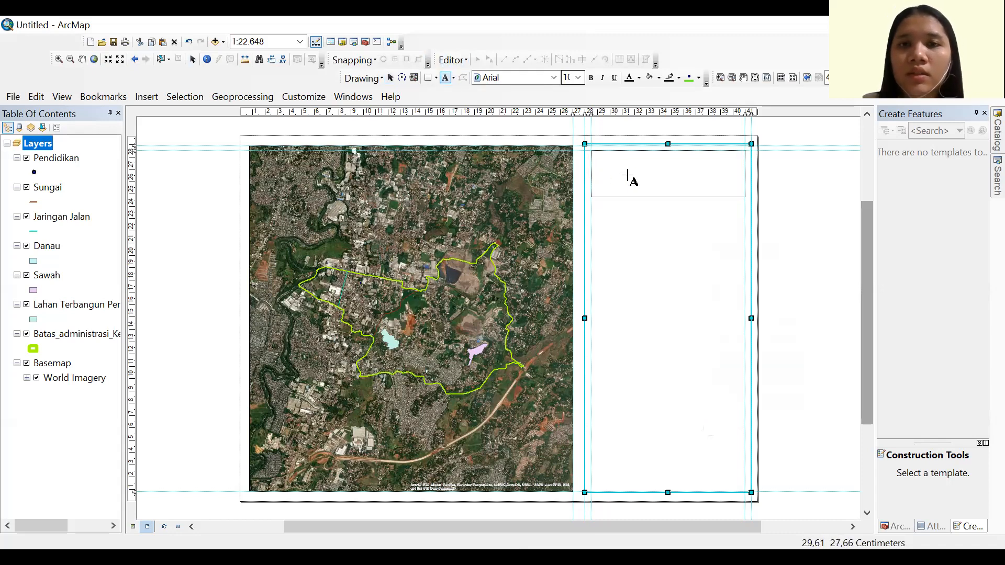
left_click(600, 164)
left_click(901, 272)
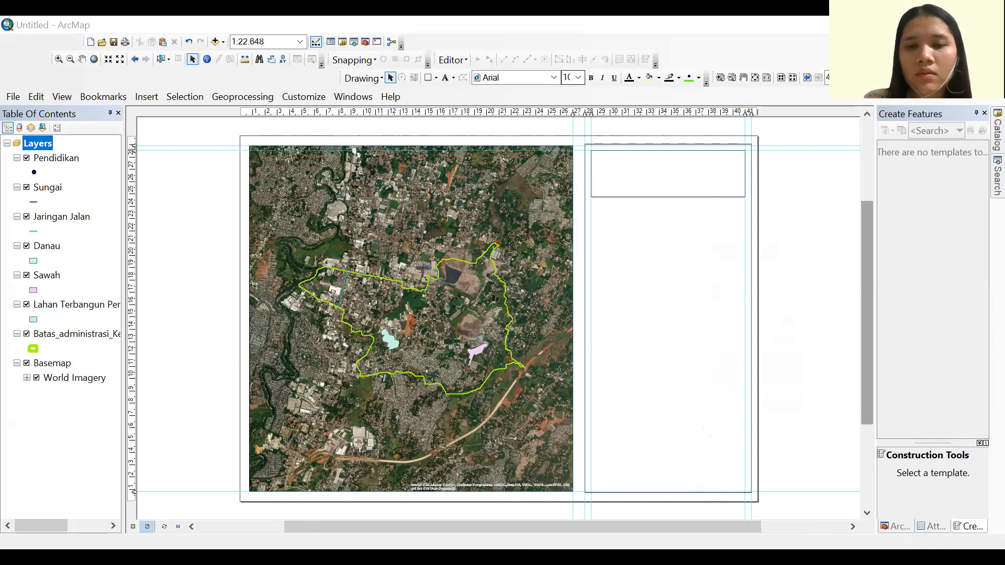
left_click(639, 508)
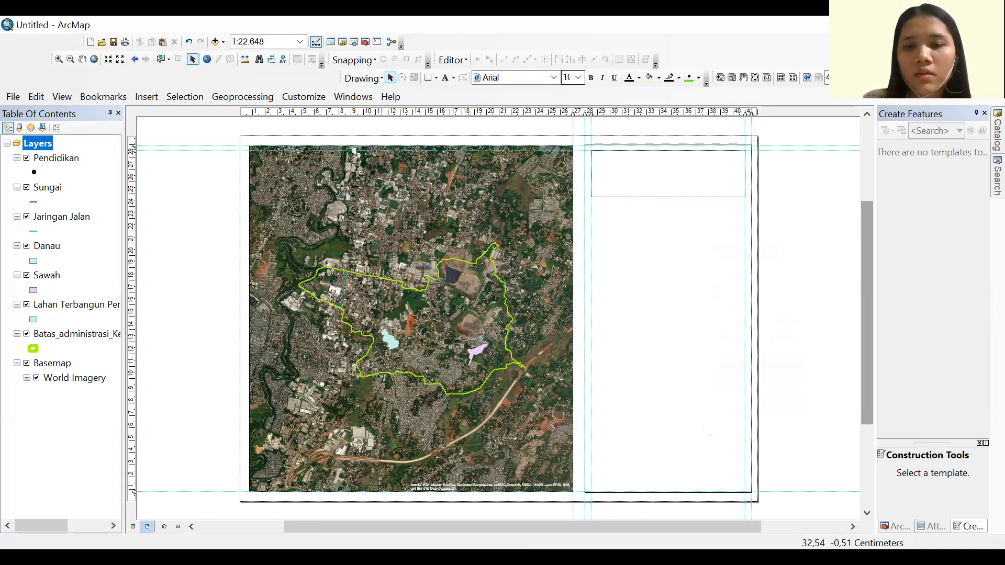
left_click(656, 178)
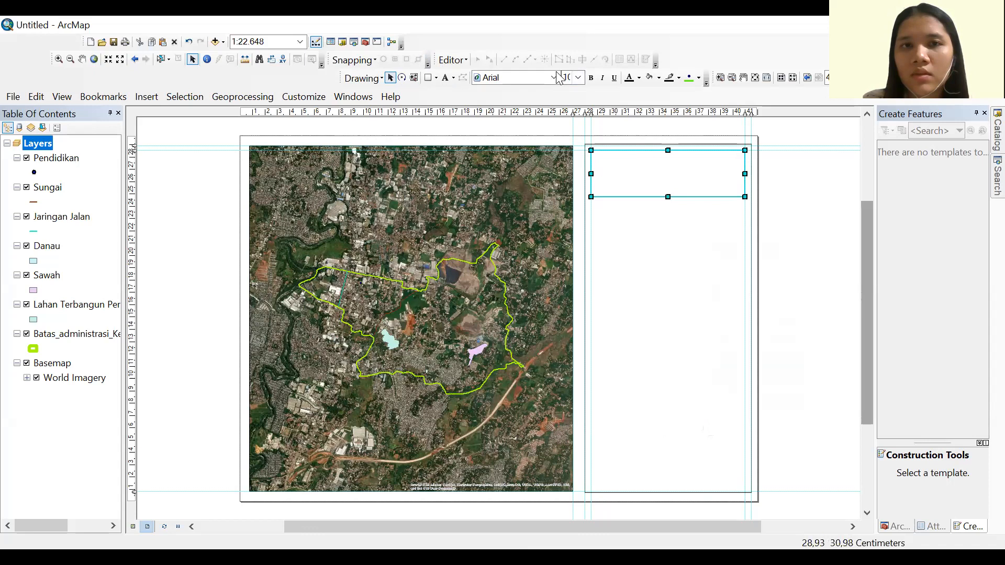
Add the text "PERENCANAAN WILAYAH DAN KOTA" in the side frame, just below the header rectangle
left_click(446, 78)
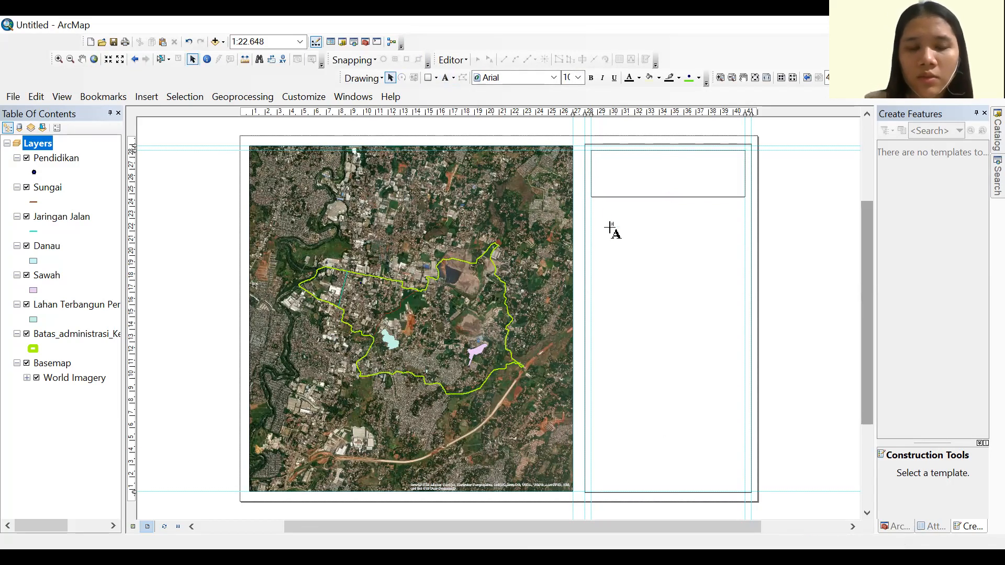
type("PERENCAN")
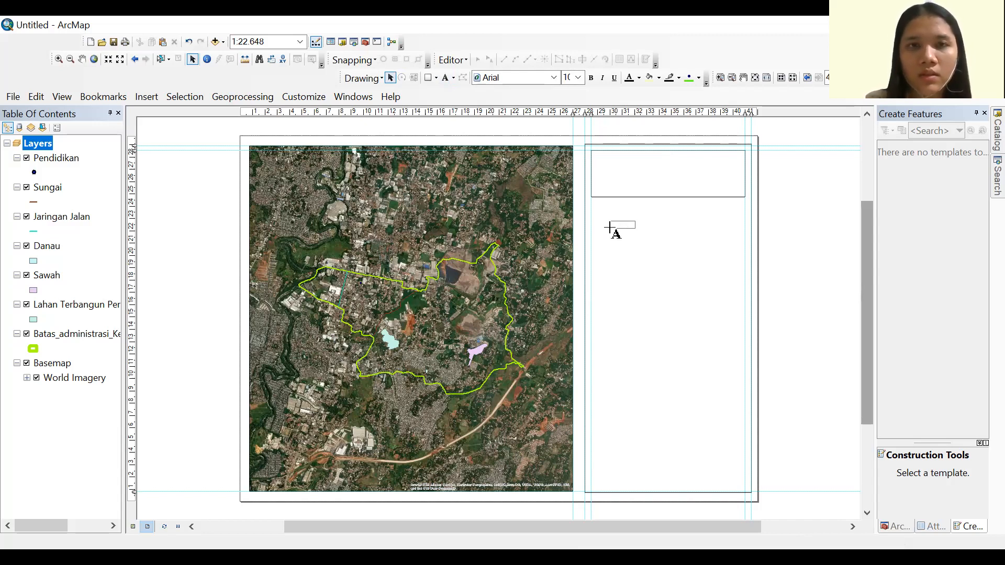
type("RENCANA")
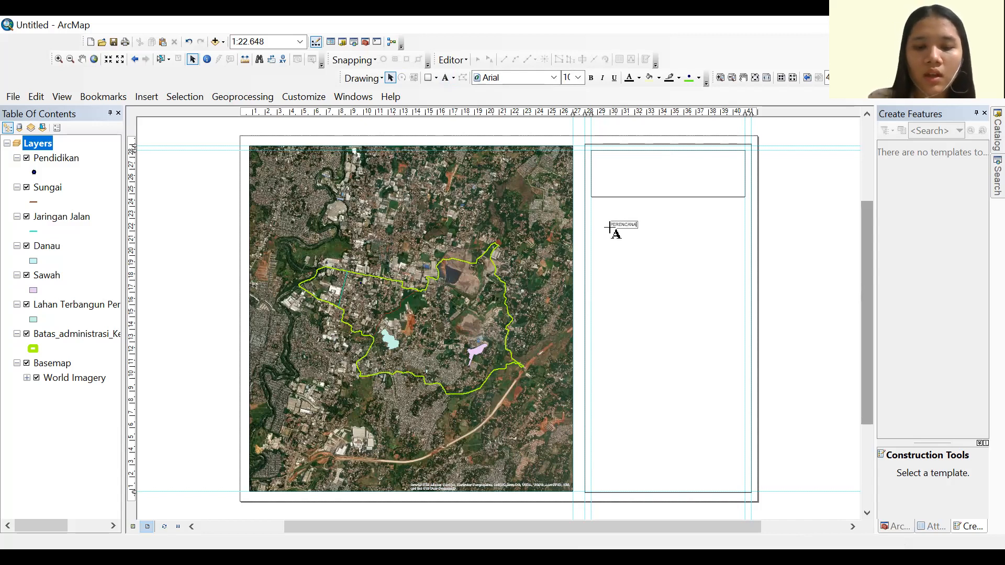
type("AN WILAYAH DAN")
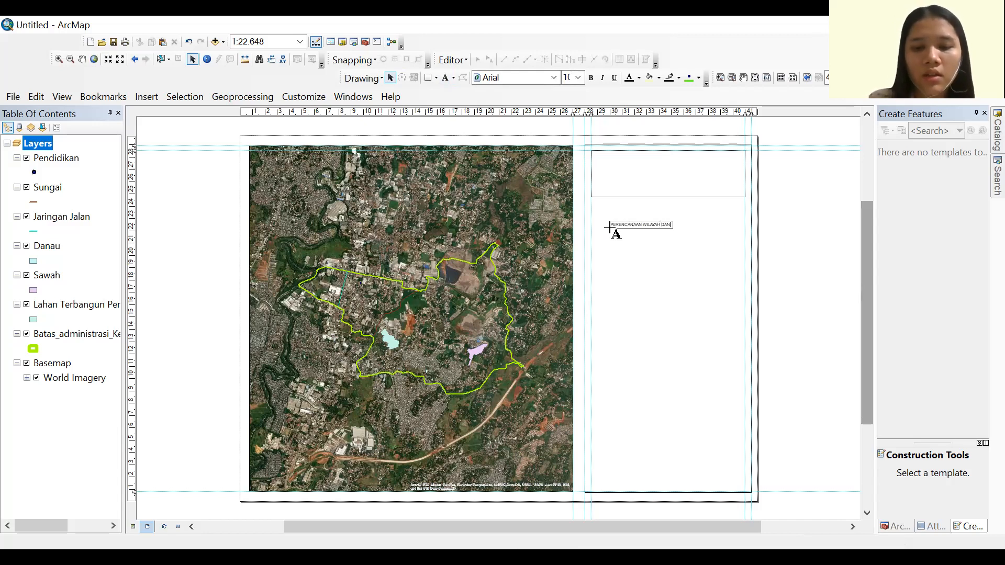
type(" KOTAFAK")
key("BackSpace")
key("BackSpace")
key("BackSpace")
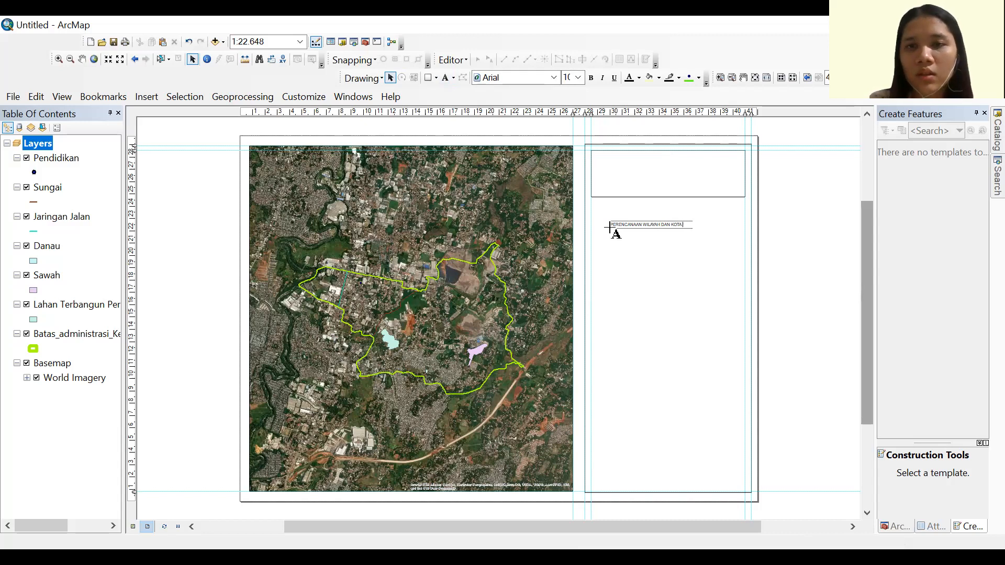
key("Return")
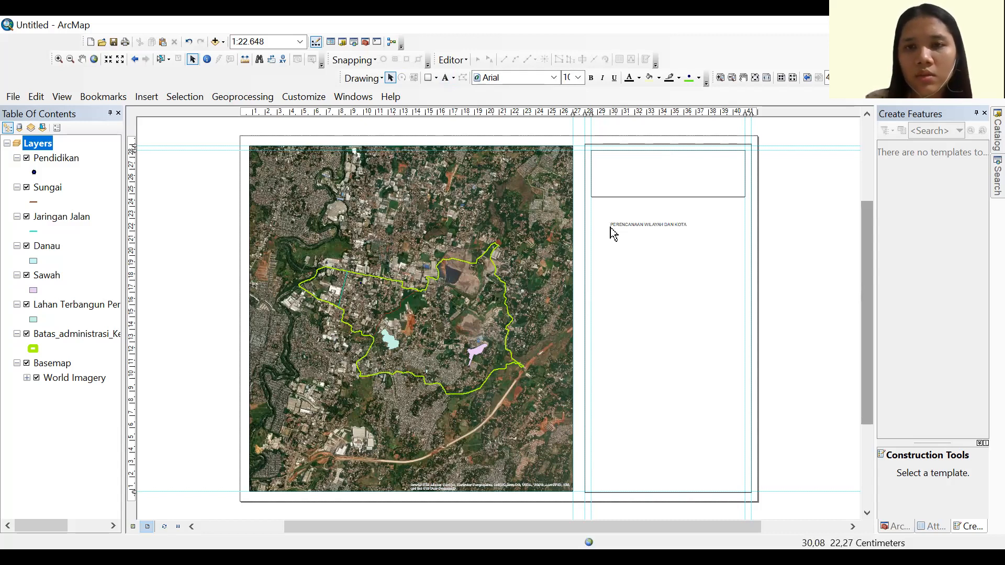
Extend the new text element with the lines "FAKULTAS TEKNIK" and "UNIVERSITAS JEMBER"
double_click(611, 227)
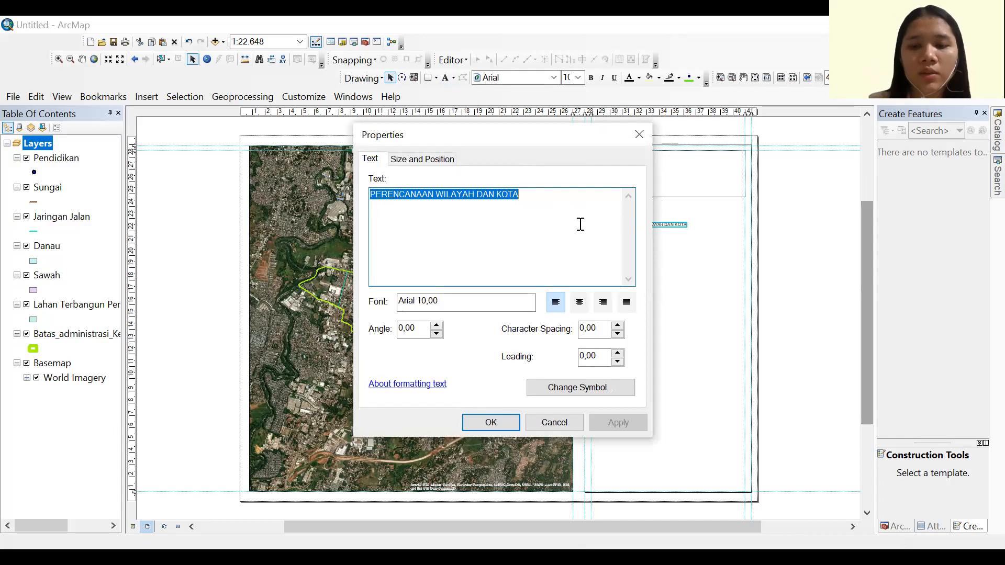
left_click(578, 195)
key("Return")
type("fFAKU")
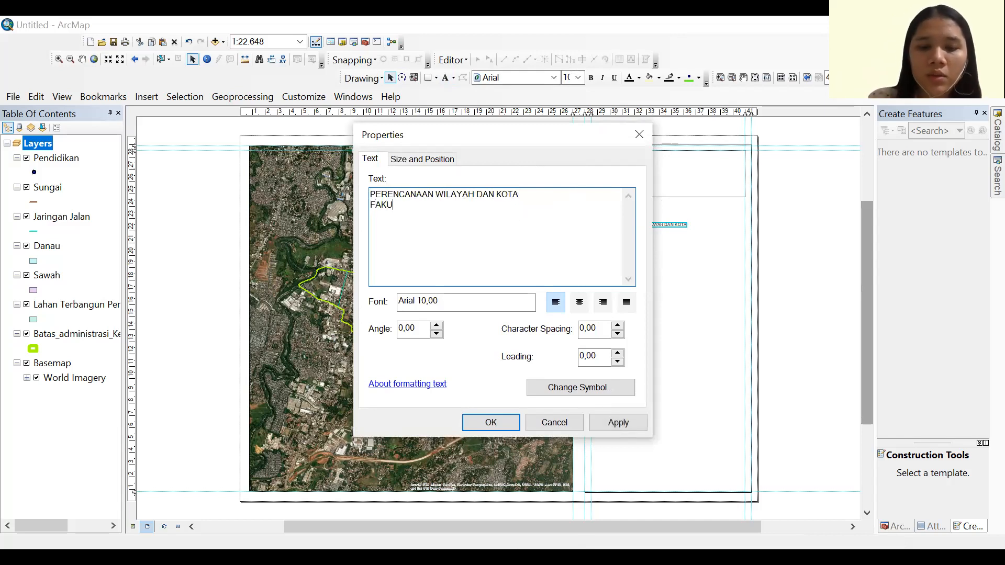
type("LTAS TEKNIL")
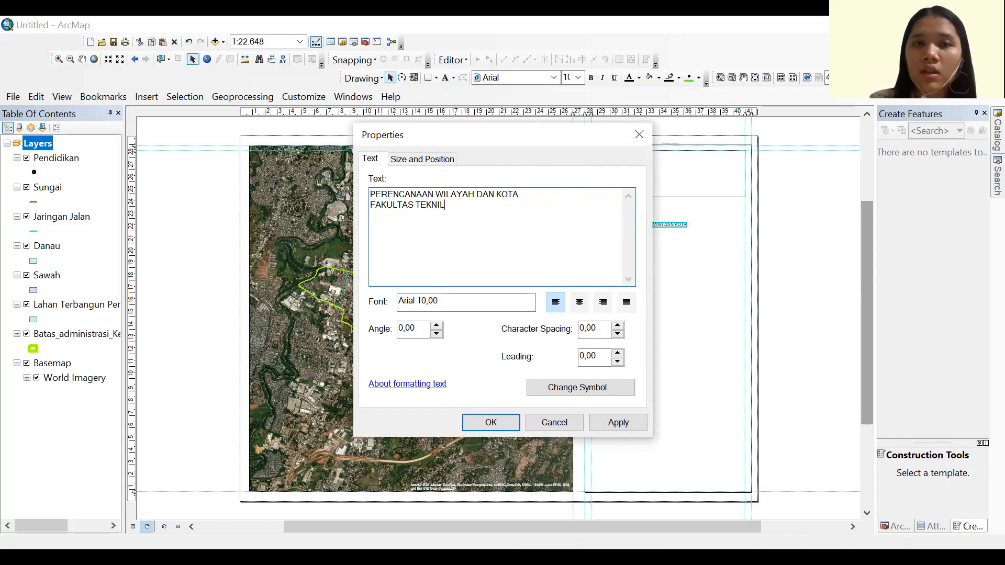
key("BackSpace")
type("K")
key("Return")
type("U")
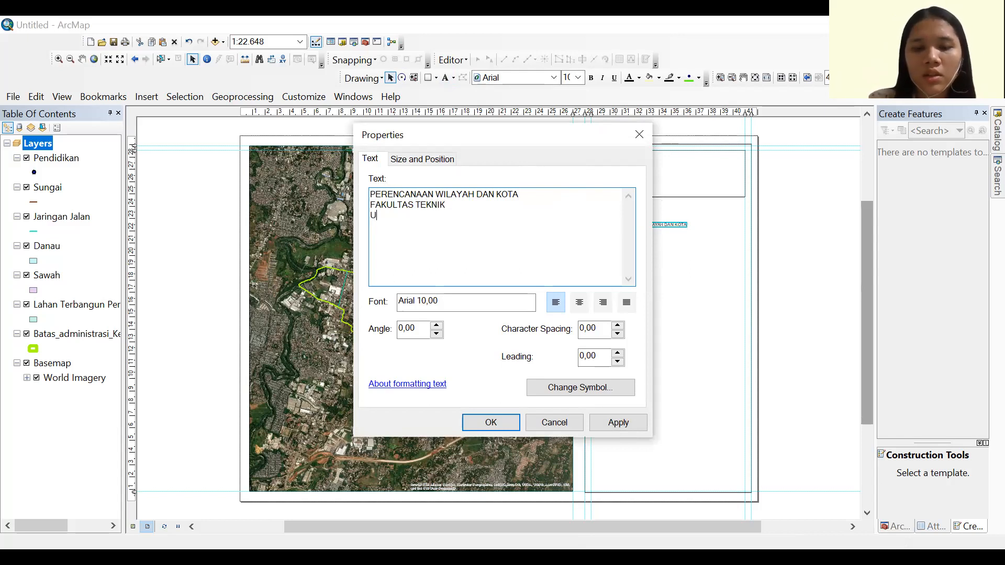
type("NIVER")
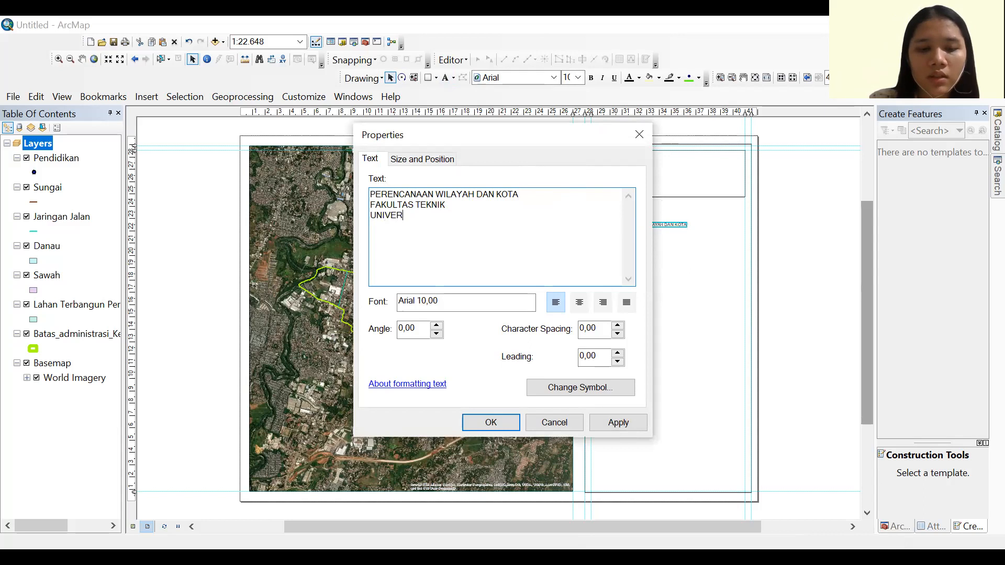
type("SITAS JEMBER")
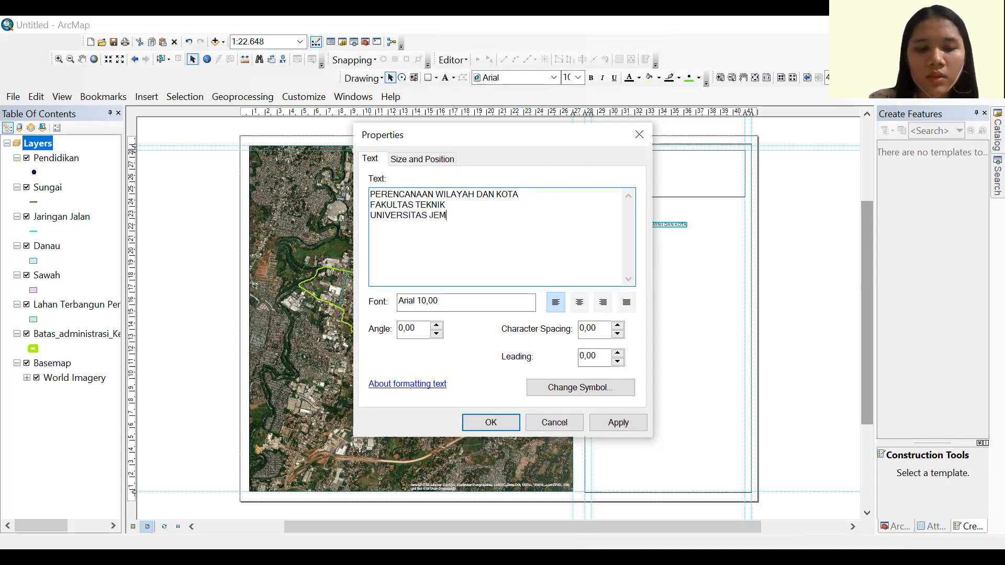
key("Return")
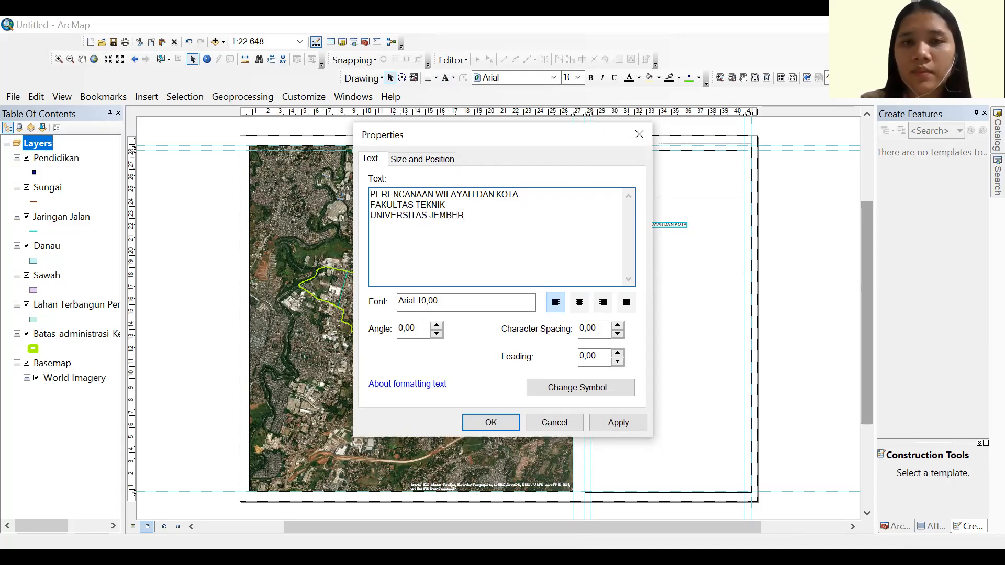
Center-align the three lines of the institution text and set its font size to 14
left_click(578, 303)
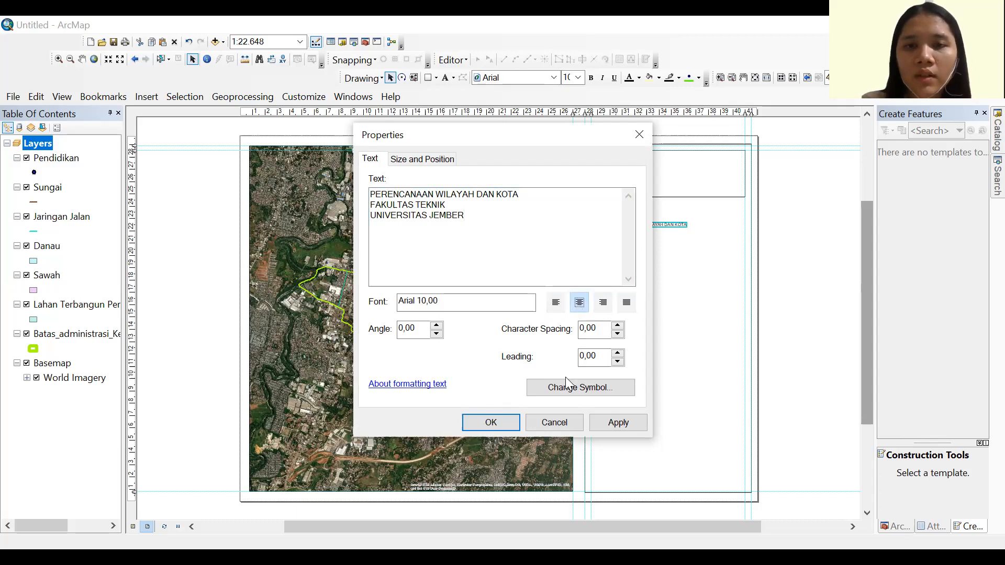
left_click(478, 421)
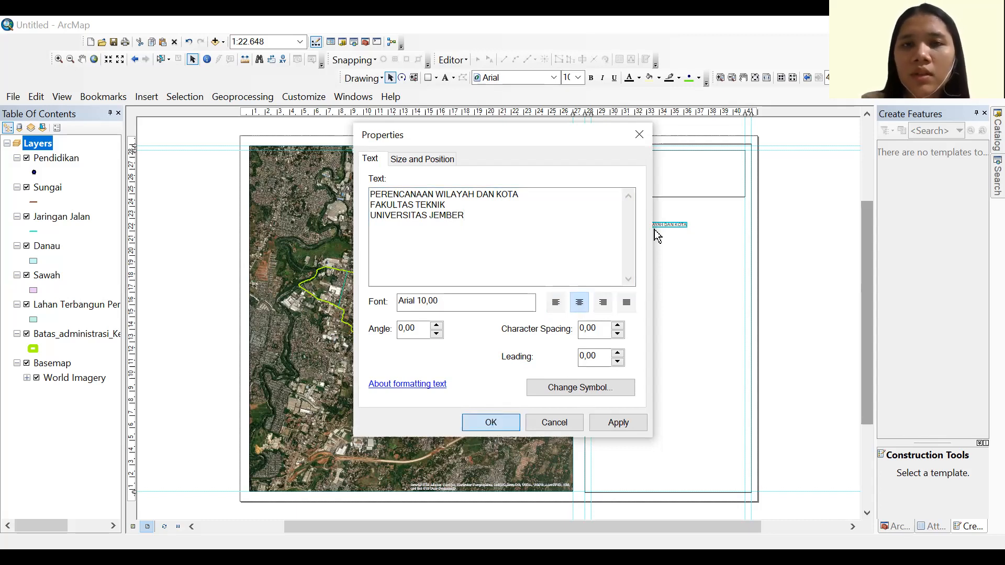
left_click(578, 78)
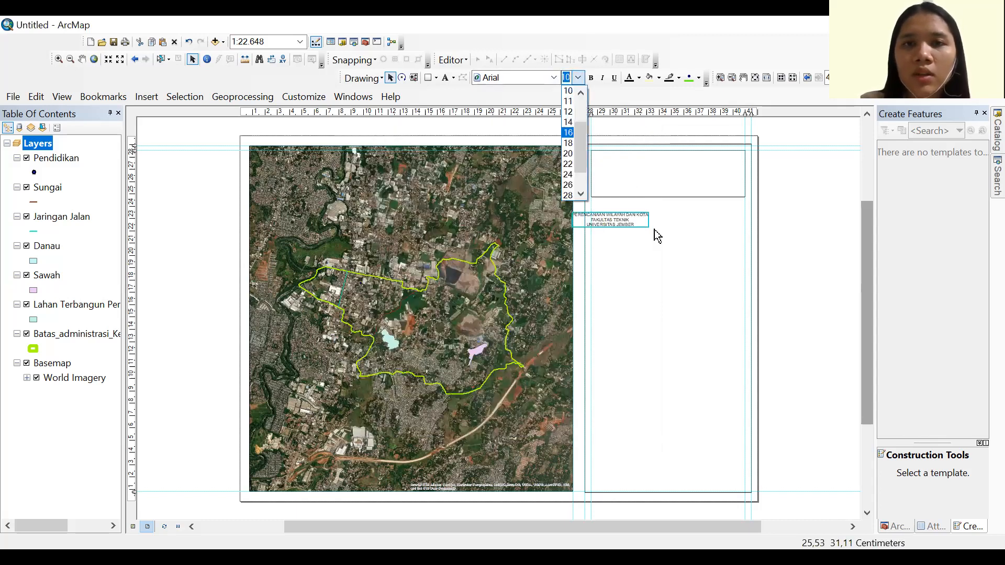
left_click(568, 122)
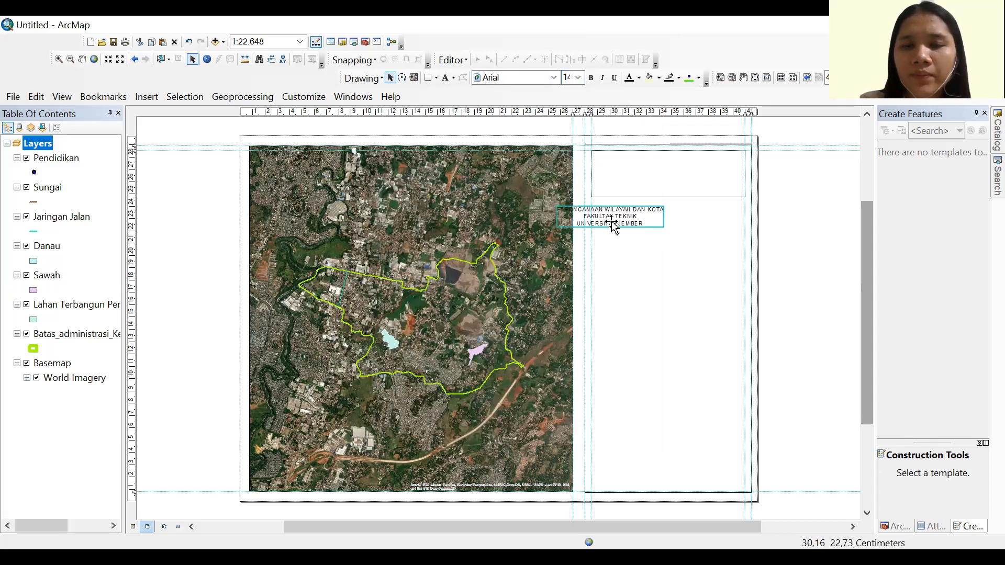
Make the institution text bold and position it inside the header rectangle, centred on the panel's middle vertical guide
left_click_drag(612, 224, 678, 157)
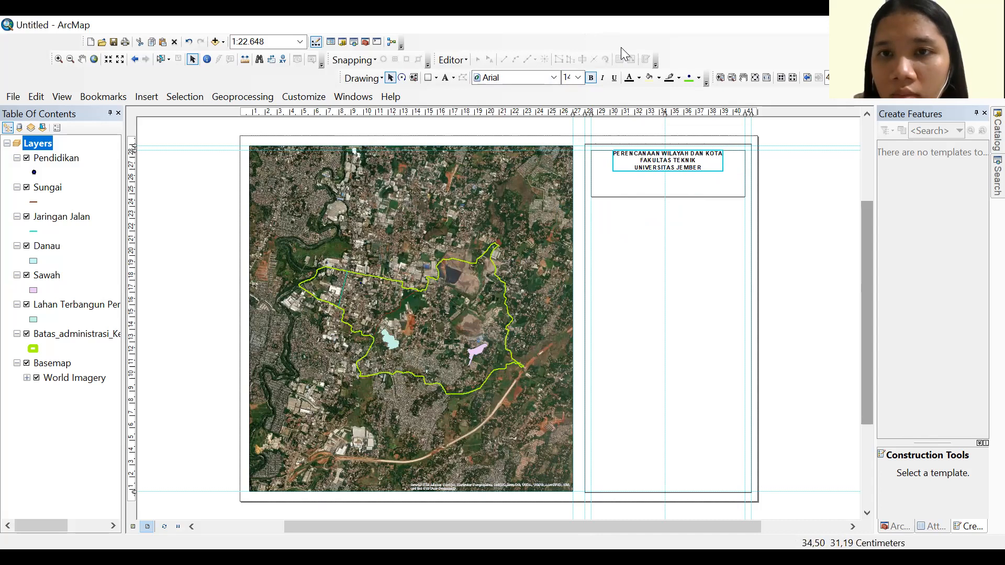
left_click_drag(683, 166, 680, 166)
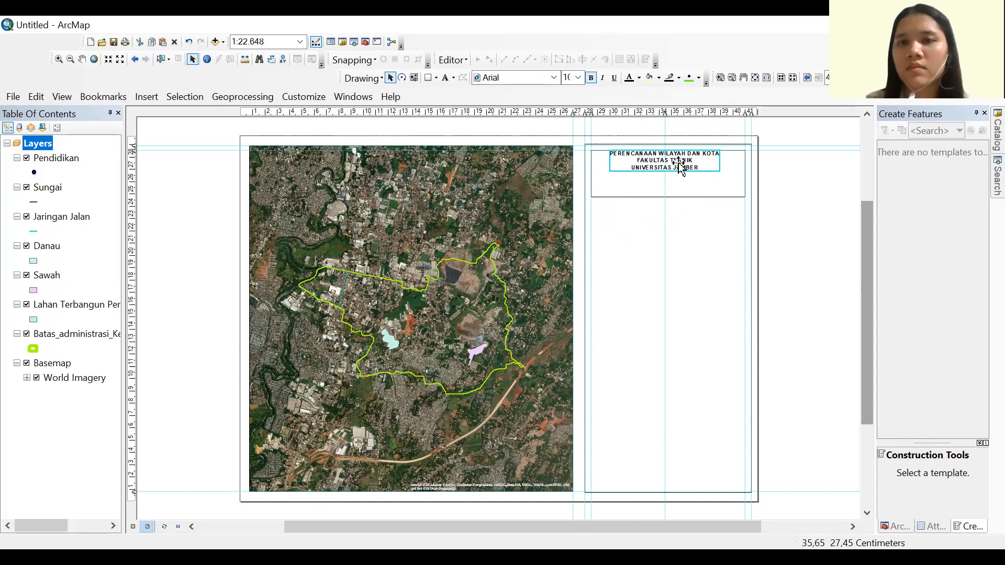
key("Down")
key("Down")
key("Down")
key("Down")
key("Down")
key("Down")
key("Down")
key("Down")
key("Down")
key("Down")
key("Down")
key("Down")
key("Down")
key("Down")
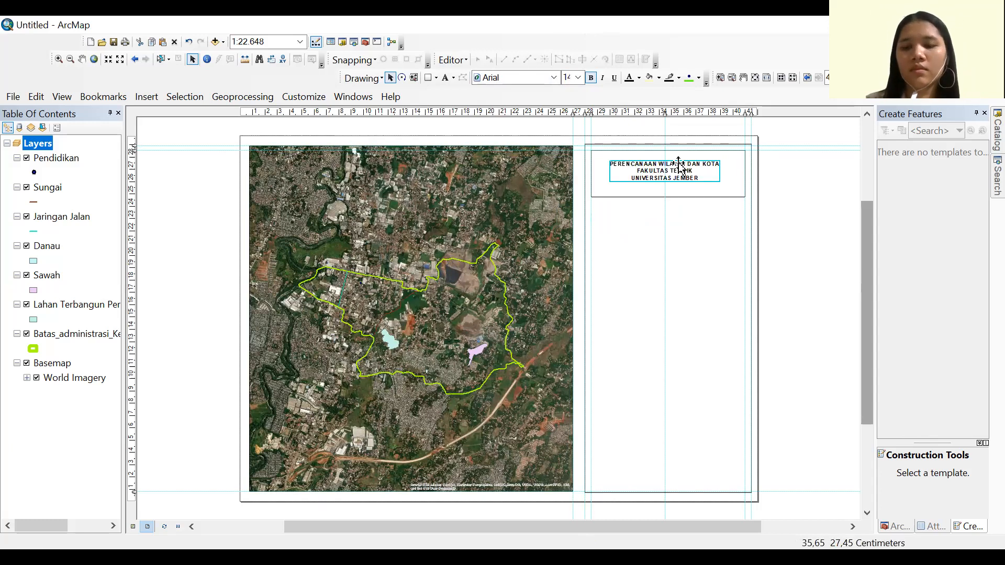
key("Up")
key("Up")
key("Up")
key("Up")
key("Up")
key("Up")
key("Up")
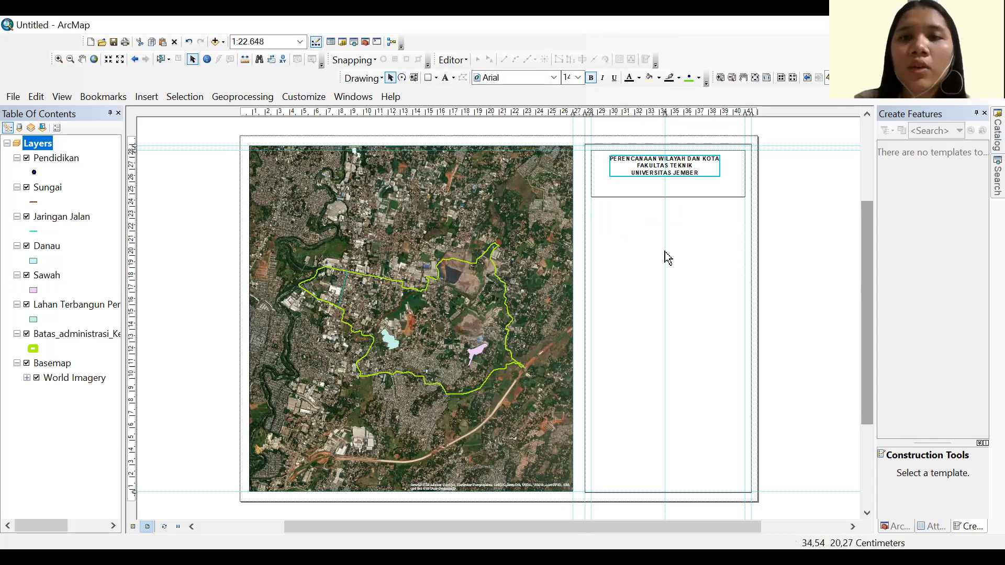
Insert the "download" PNG picture from the Downloads folder into the layout
left_click(668, 256)
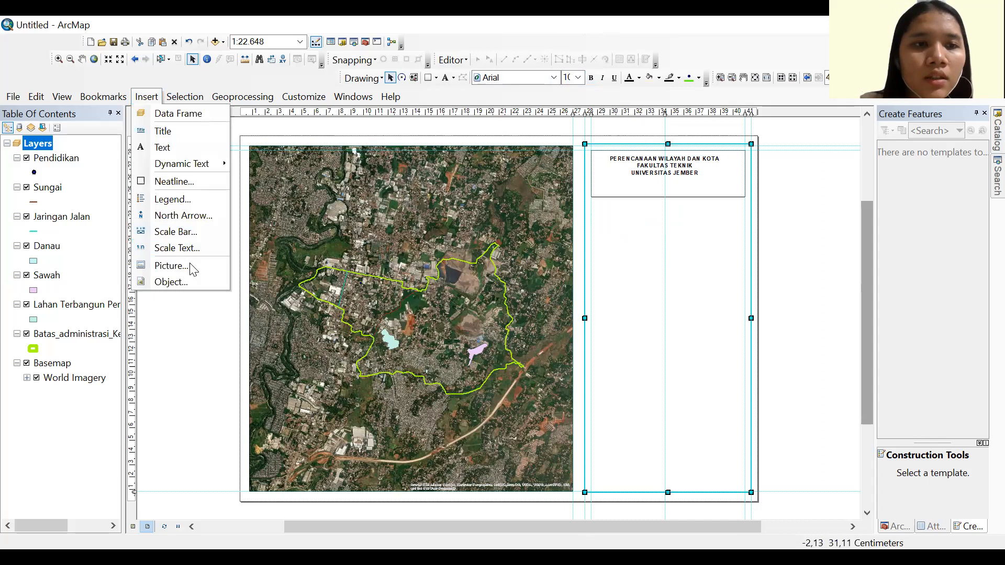
left_click(190, 266)
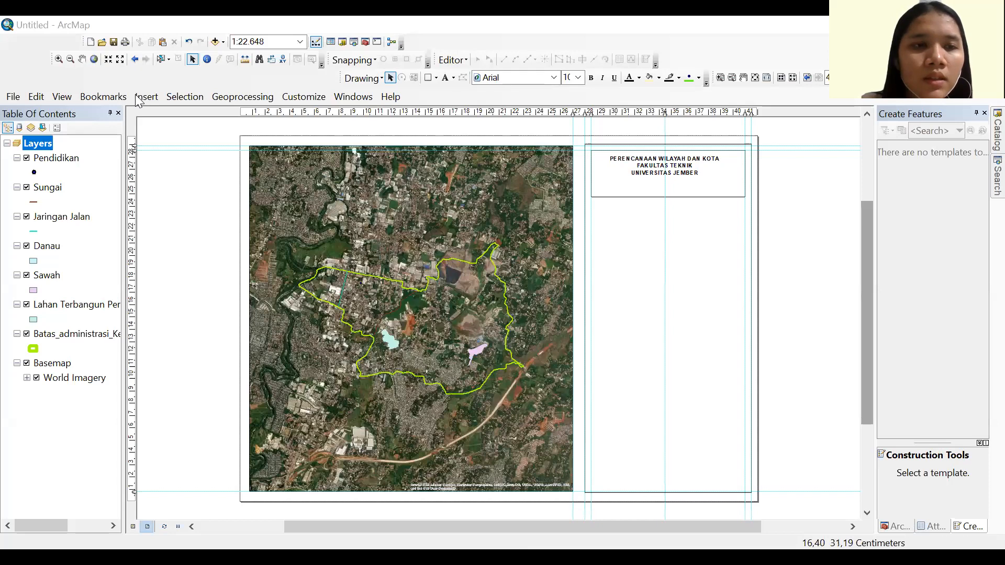
left_click(139, 100)
left_click(165, 266)
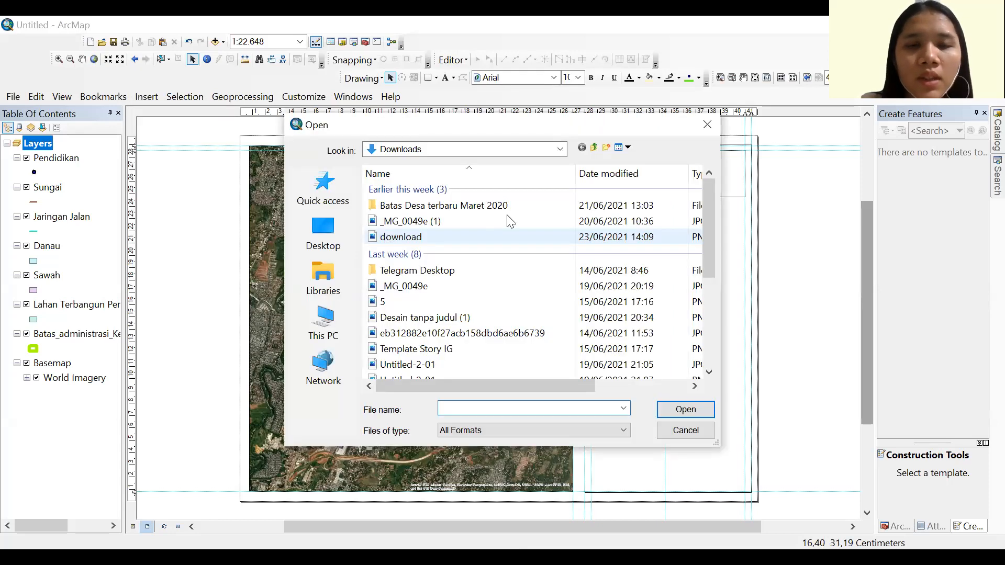
double_click(413, 236)
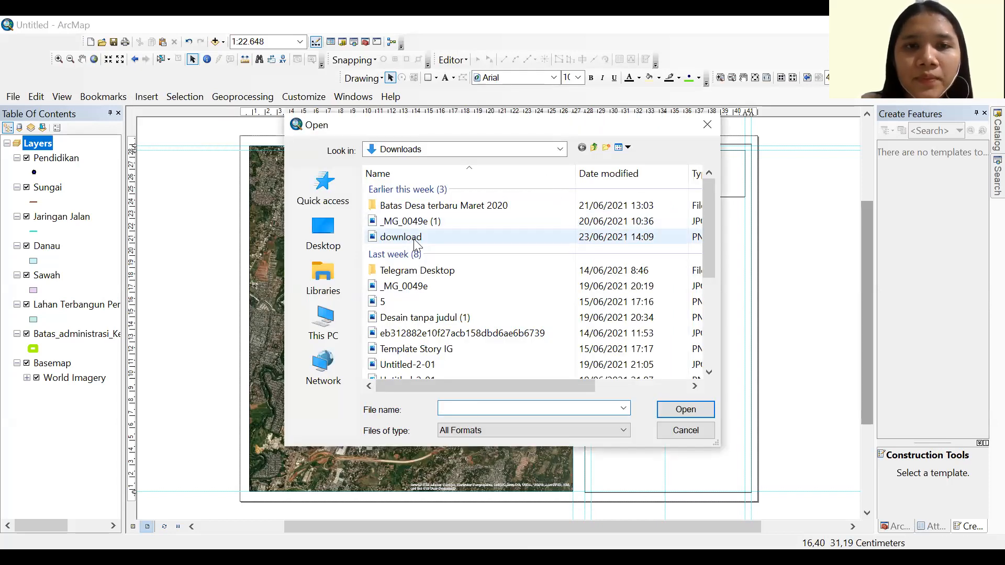
Shrink the university logo and place it inside the header rectangle, at its left edge beside the institution text
left_click_drag(510, 314, 633, 199)
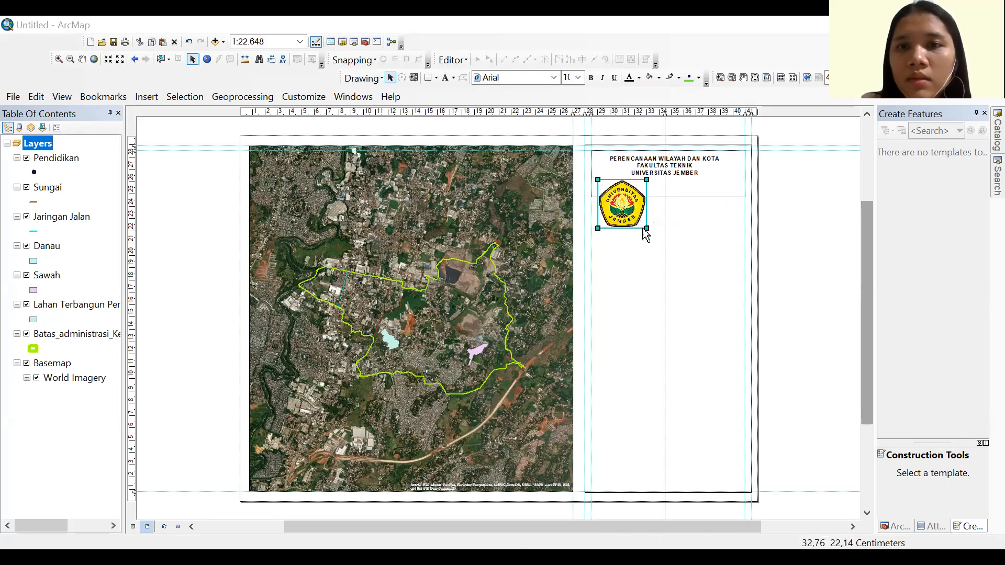
left_click_drag(647, 230, 618, 199)
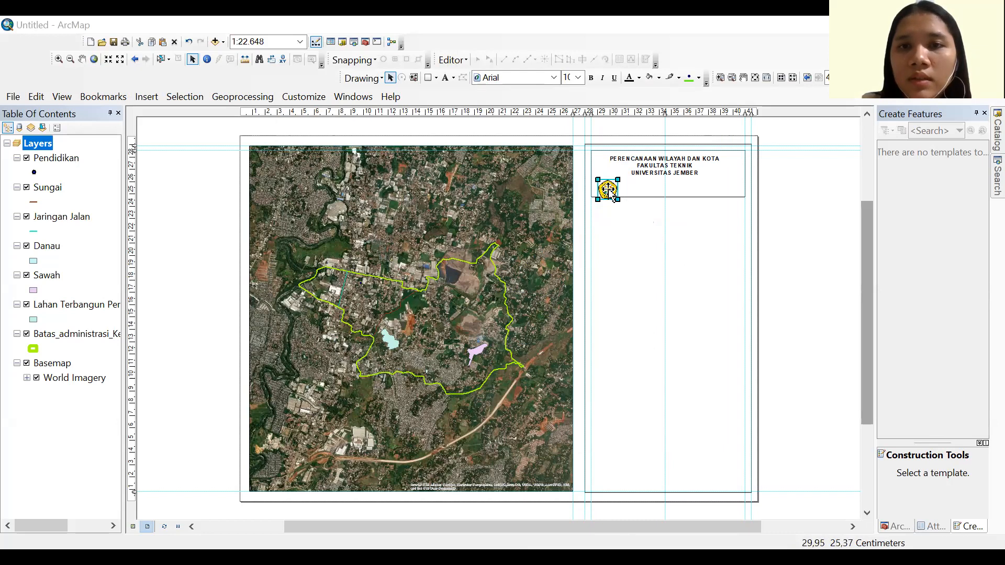
left_click_drag(609, 187, 603, 170)
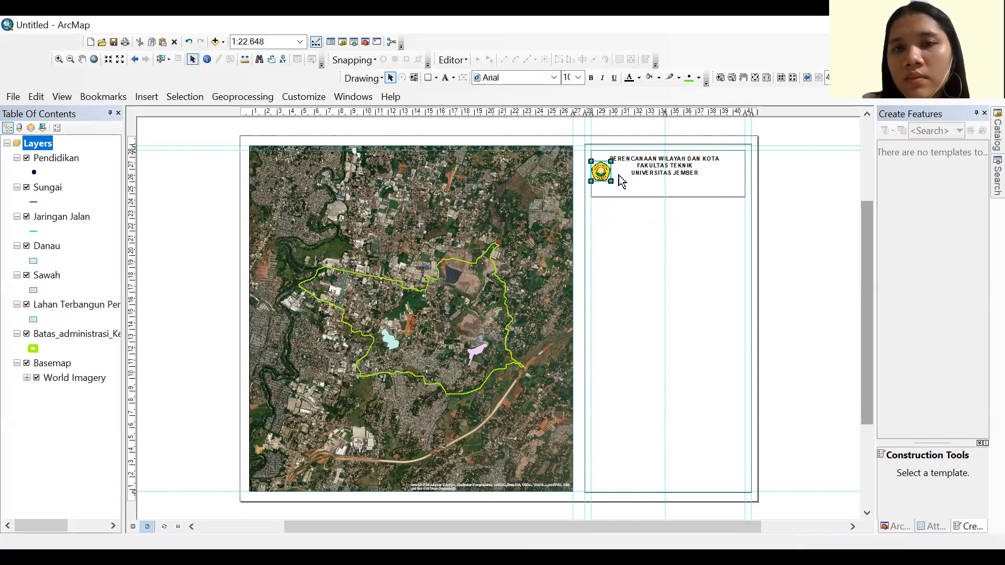
Shift the institution text slightly right, then nudge the logo up level with it and slightly inward from the header rectangle's edge
left_click(684, 175)
key("ctrl+b")
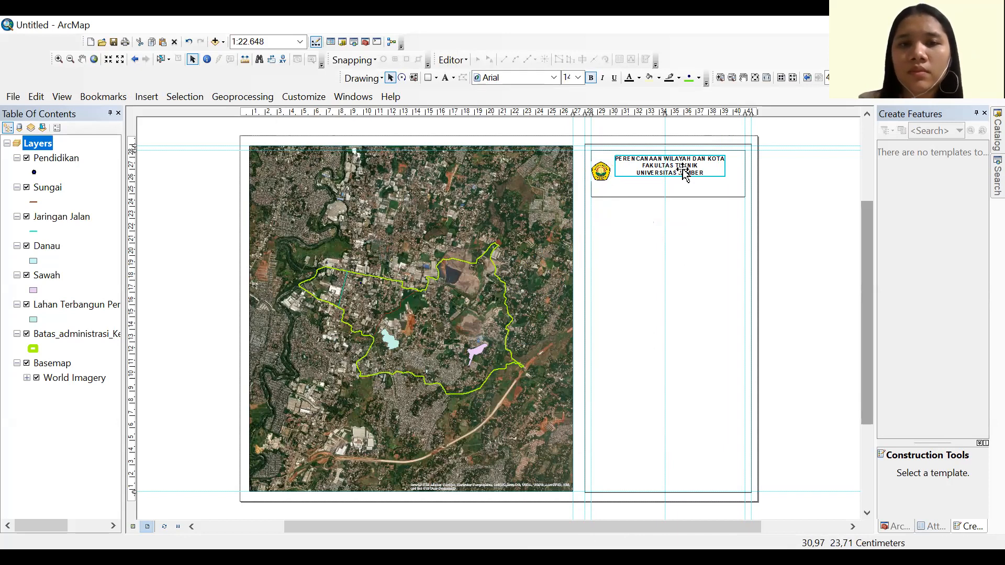
left_click(606, 180)
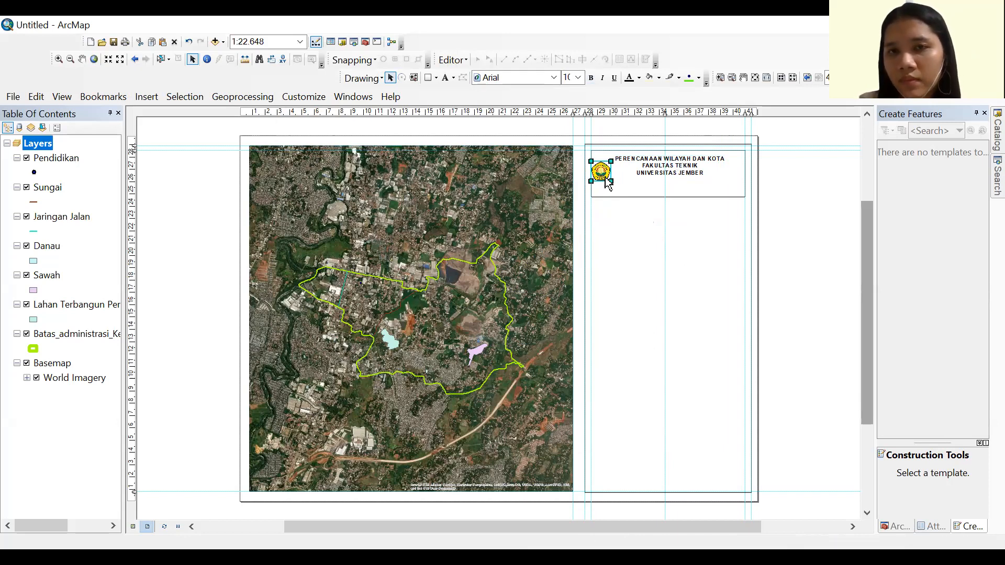
key("Up")
key("Up")
key("Up")
key("Up")
key("Down")
key("Down")
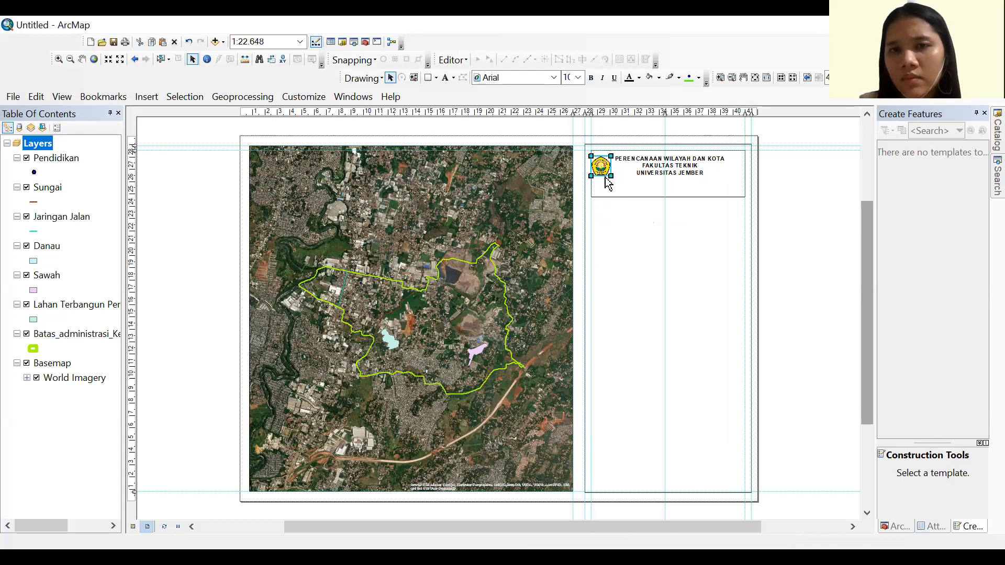
key("Right")
key("Right")
Nudge the institution text further right to leave a clear gap between it and the logo
left_click(666, 177)
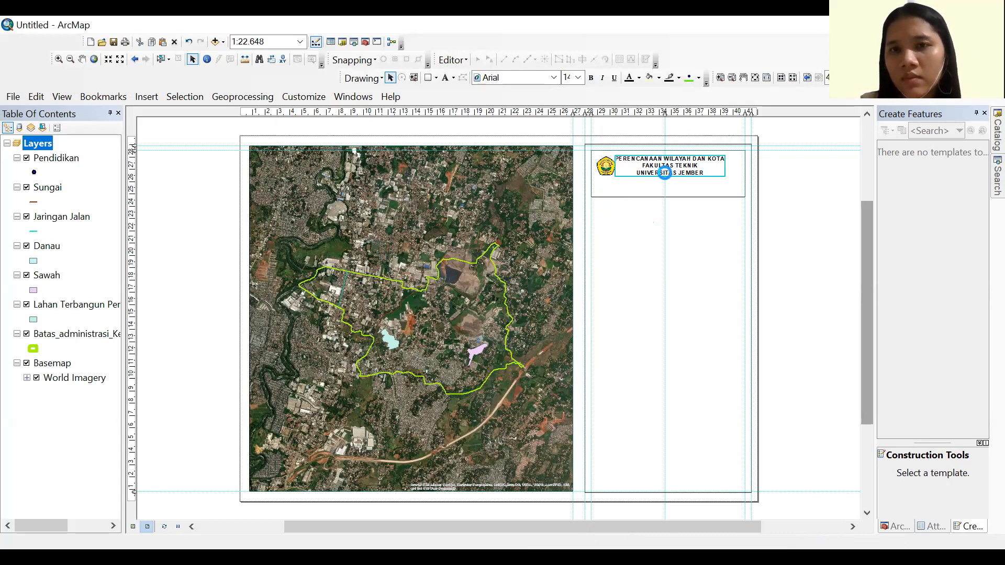
key("Right")
key("Right")
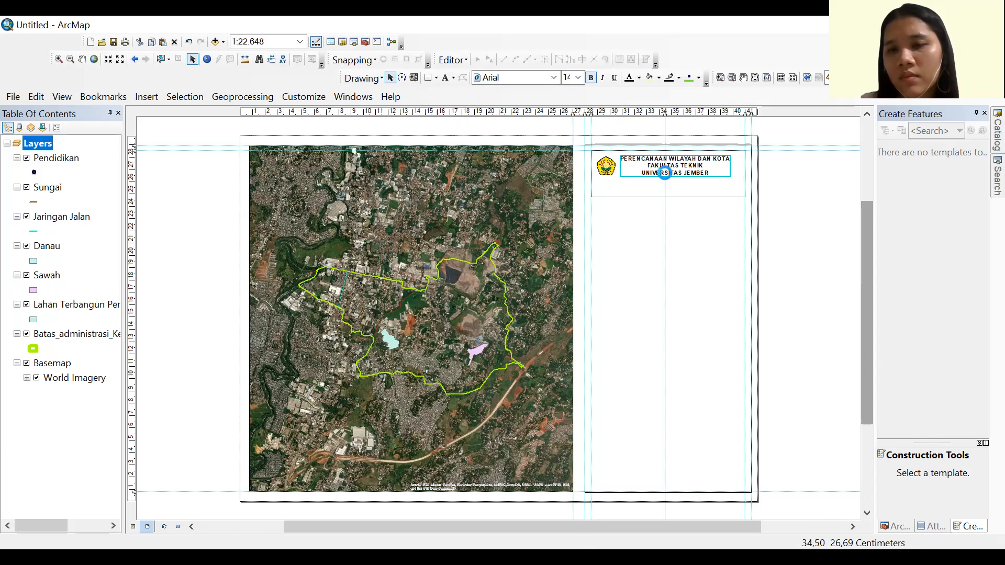
key("Right")
key("Right")
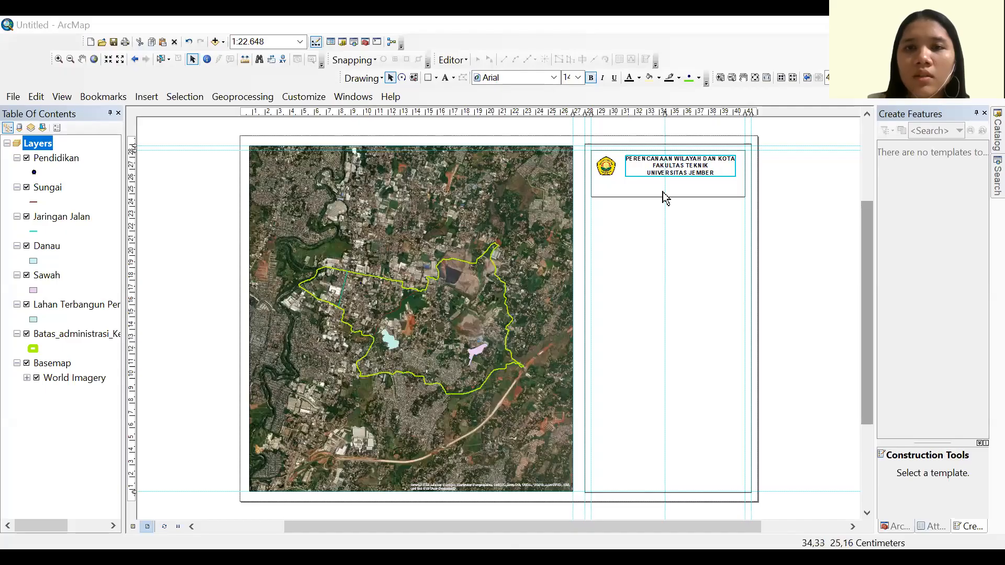
Shorten the header rectangle by raising its lower edge to just below the logo and text
left_click(671, 196)
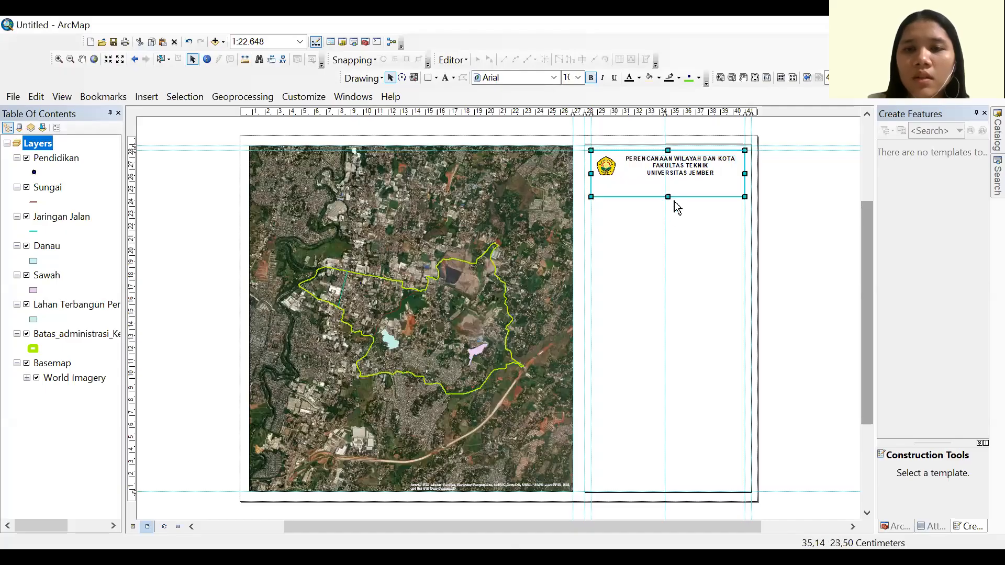
left_click_drag(669, 198, 671, 184)
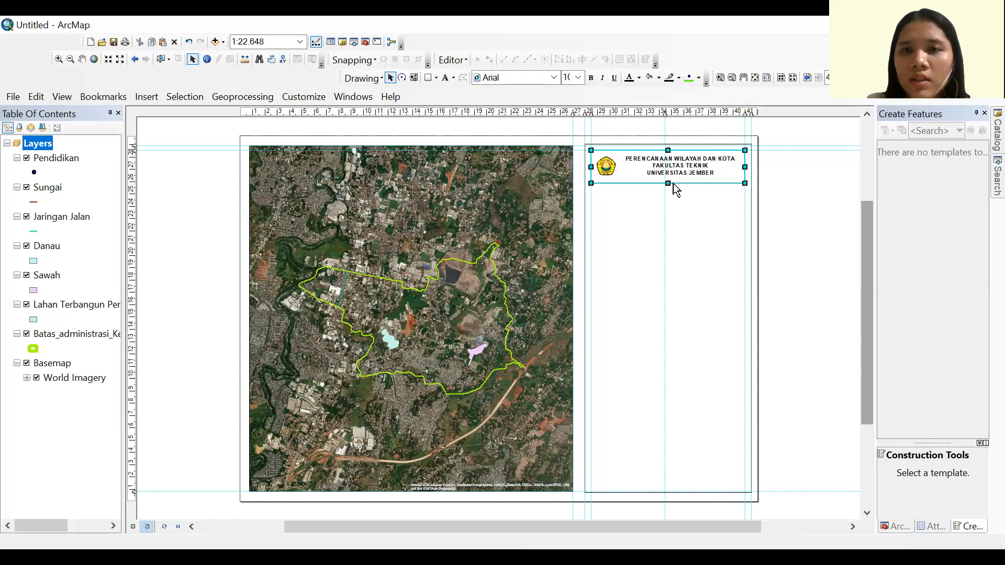
left_click(806, 181)
Copy the header rectangle and place the duplicate a small gap below it, aligned with the side guides
left_click(626, 182)
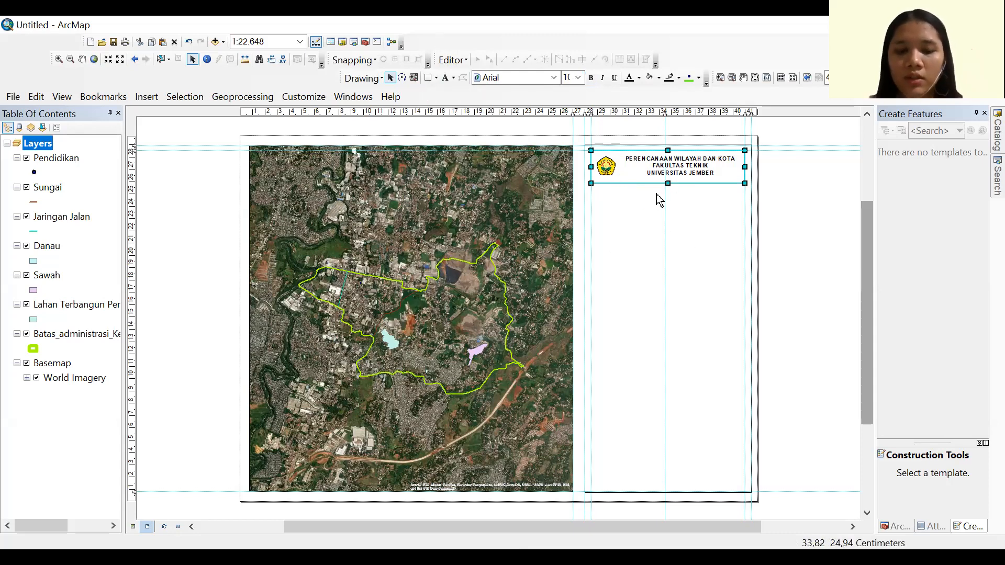
key("ctrl+v")
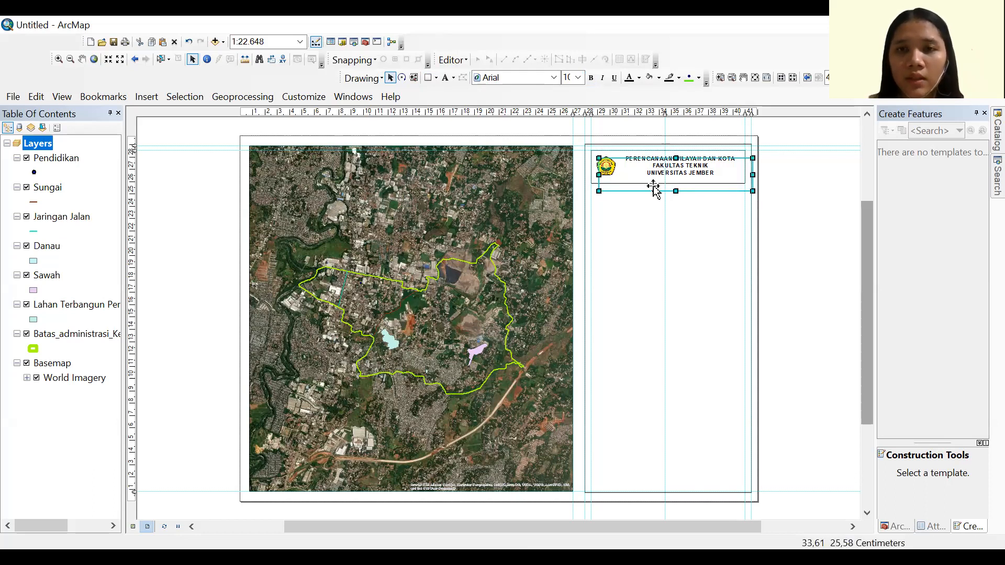
left_click_drag(653, 186, 645, 220)
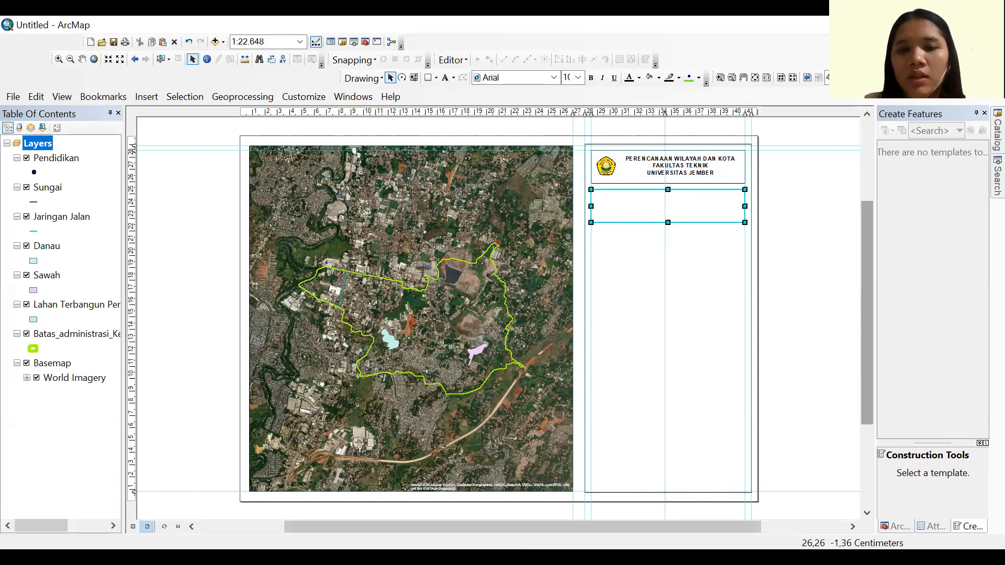
key("alt+Tab")
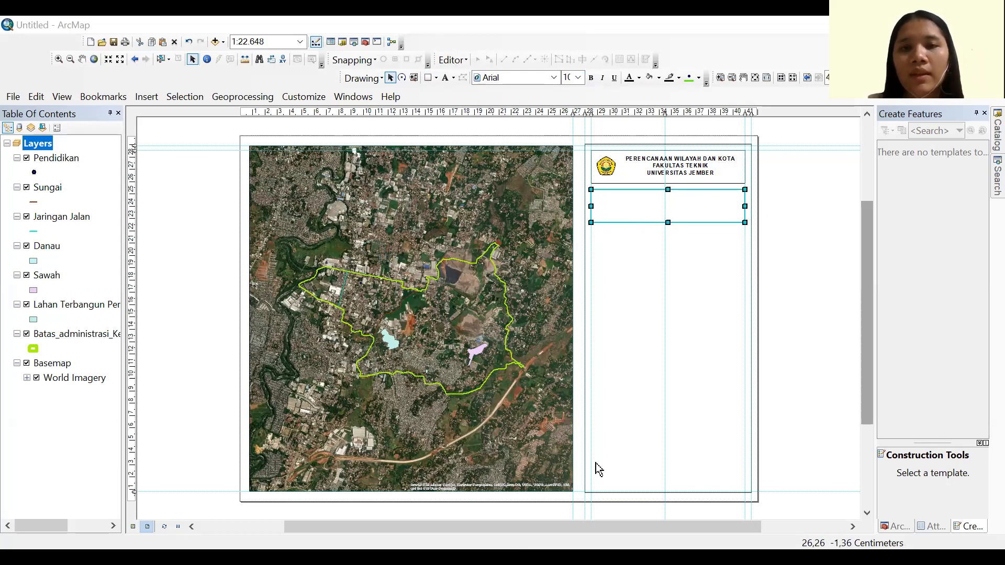
Delete the duplicate rectangle below the header
left_click(657, 258)
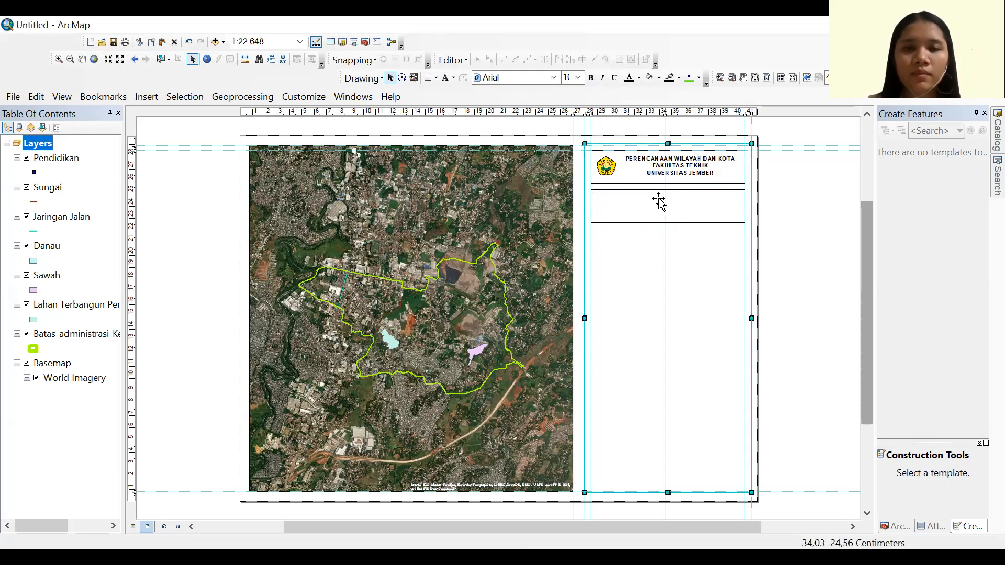
left_click(659, 201)
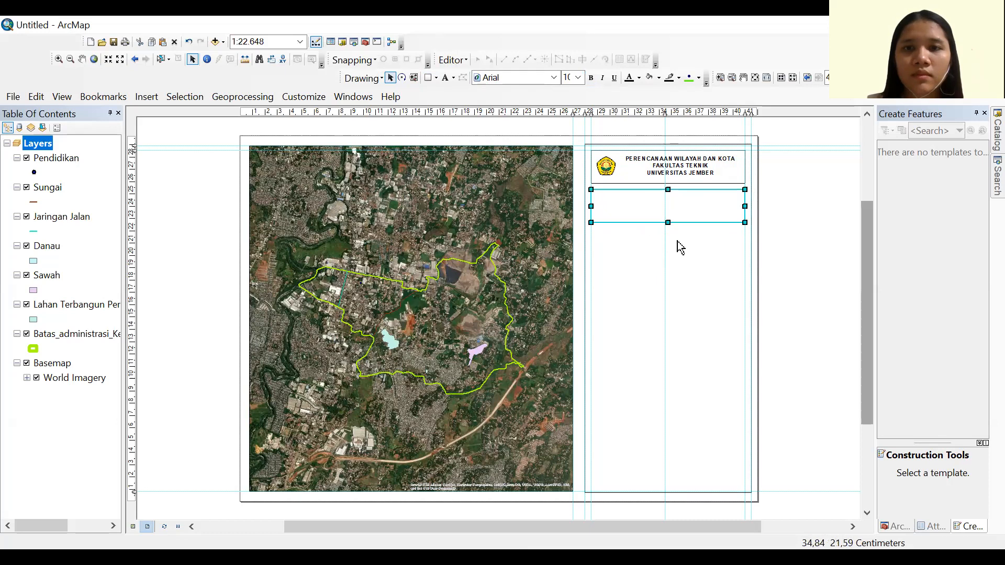
right_click(643, 207)
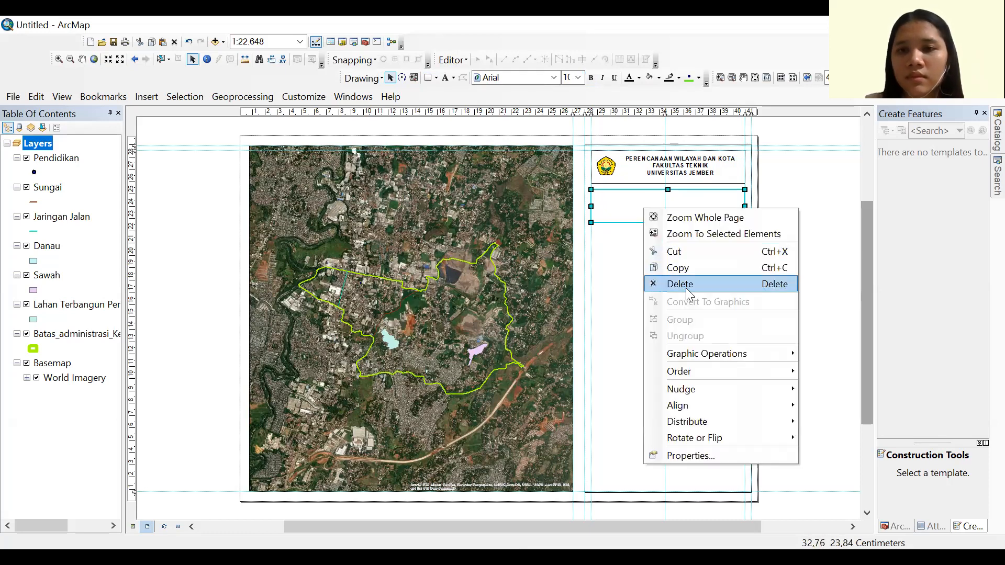
left_click(685, 283)
Duplicate the header rectangle again and position the copy directly below it, with its upper edge against the header's lower edge
left_click(616, 181)
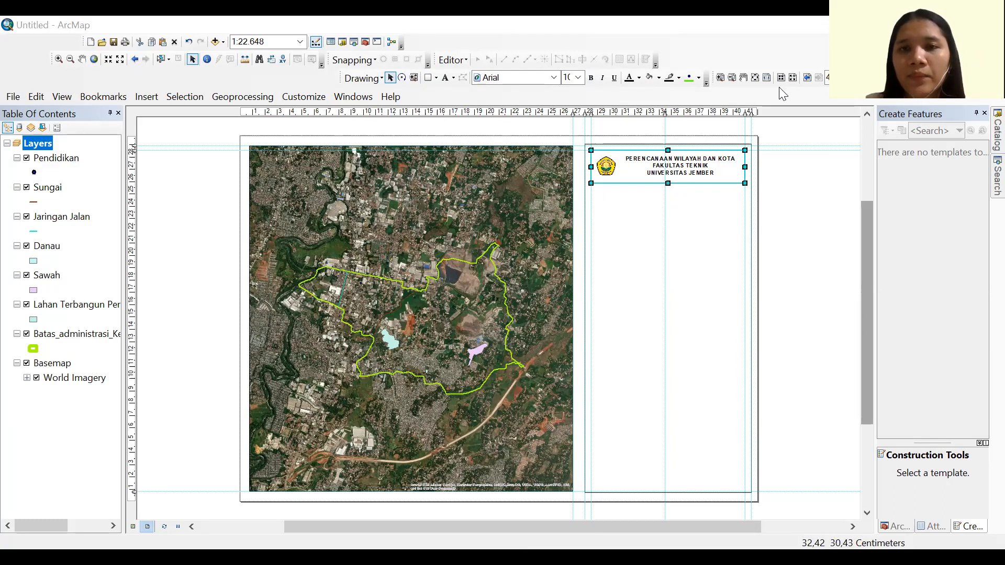
left_click(651, 209)
left_click(625, 180)
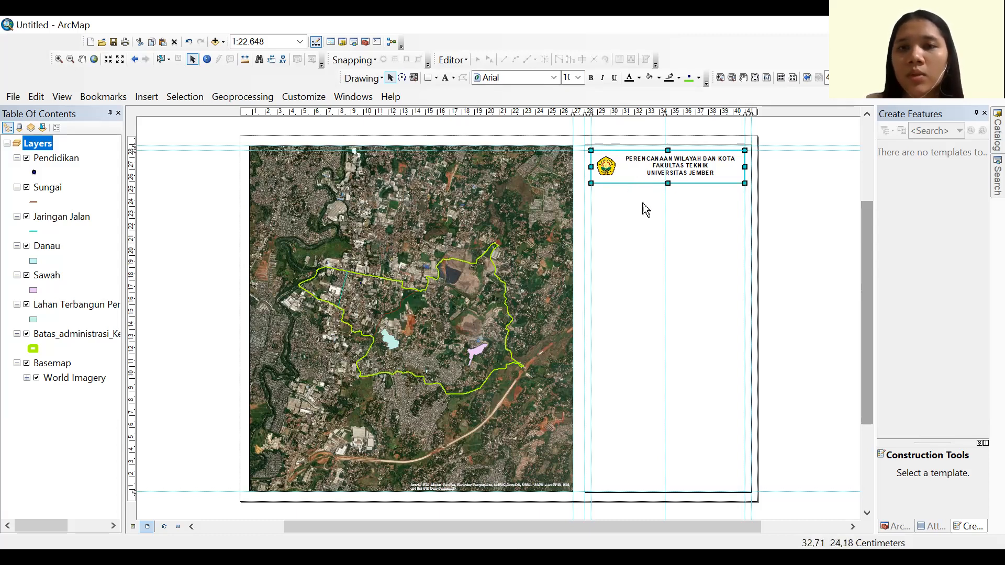
left_click(628, 181)
left_click(628, 181)
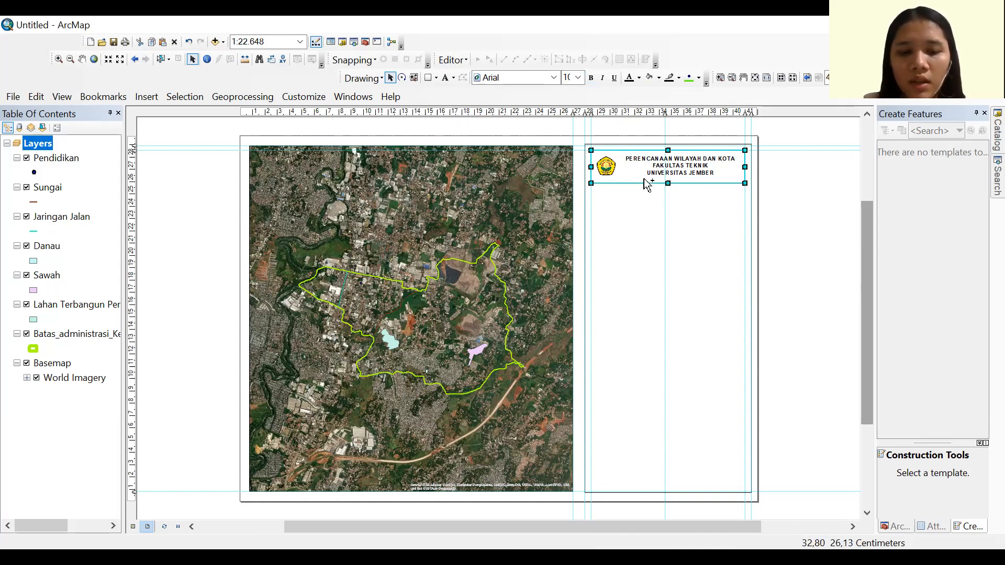
left_click_drag(643, 184, 637, 215)
left_click(791, 226)
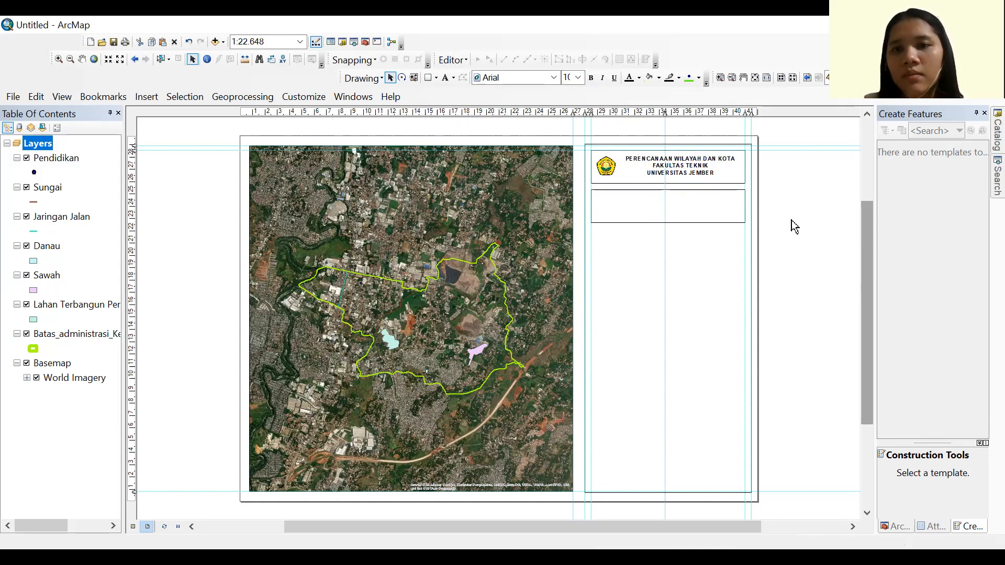
left_click(670, 213)
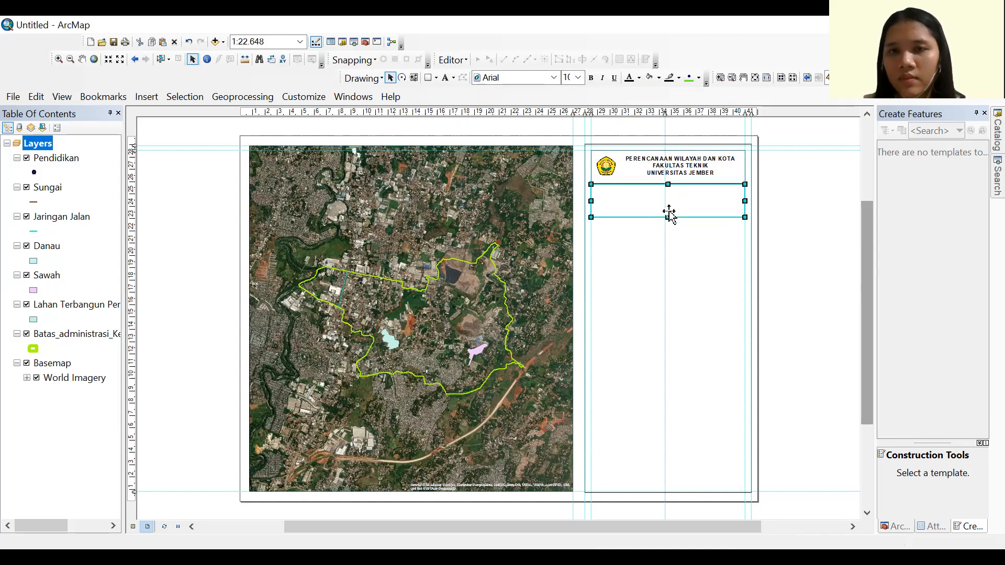
Duplicate the institution text block and place the copy inside the empty box below the header
left_click(776, 230)
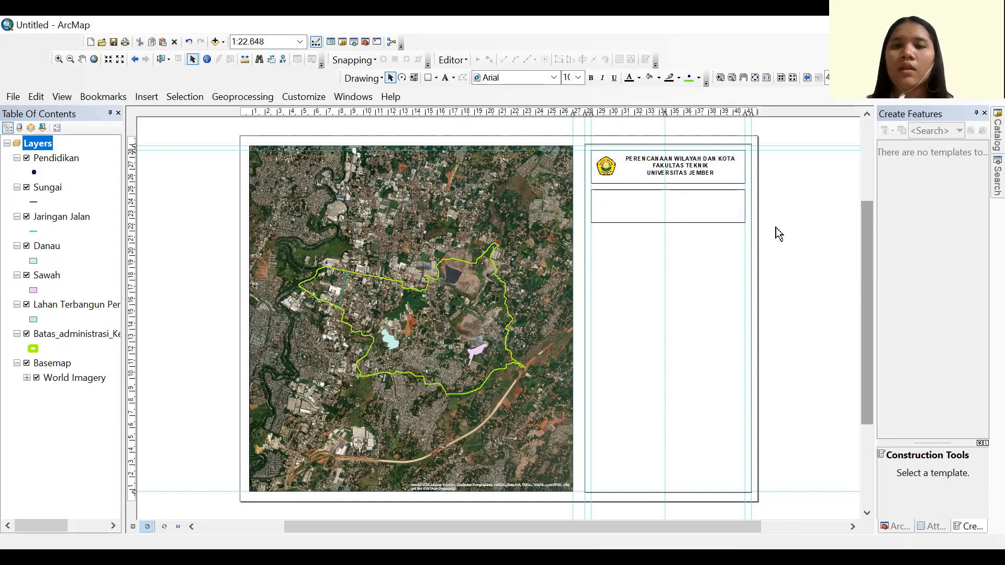
left_click(670, 171)
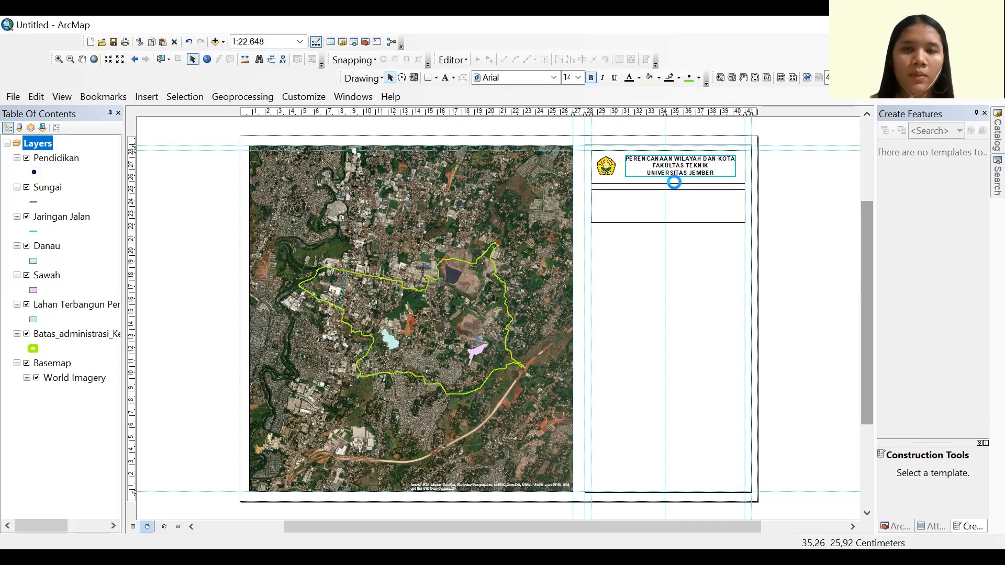
key("ctrl+v")
left_click_drag(691, 168, 672, 207)
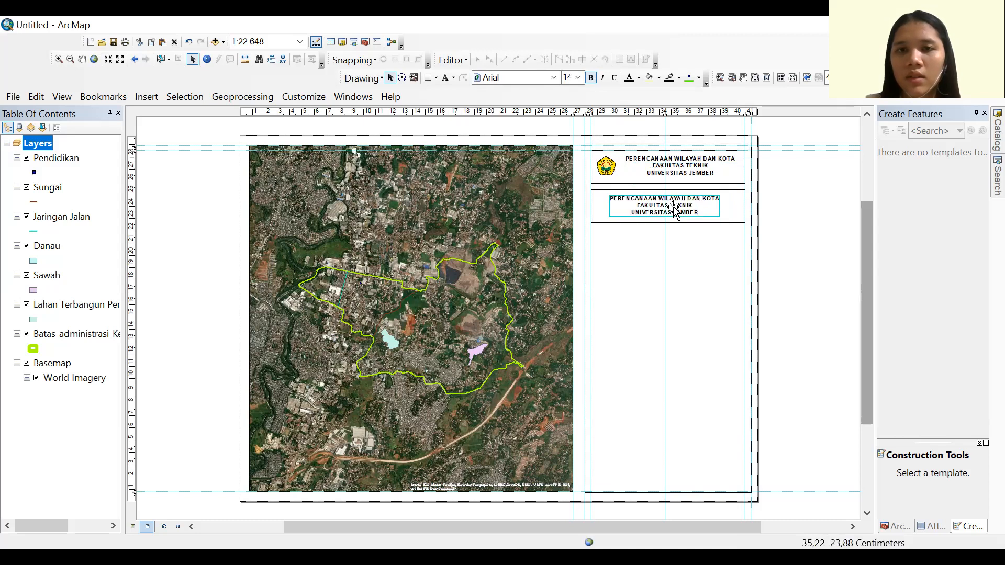
Replace the copied text with three lines: PETA KELURAHAN CIKETINGUDIK, KECAMATAN BANTARGEBANG, KOTA BEKASI
double_click(673, 209)
left_click(463, 216)
left_click_drag(463, 216, 373, 193)
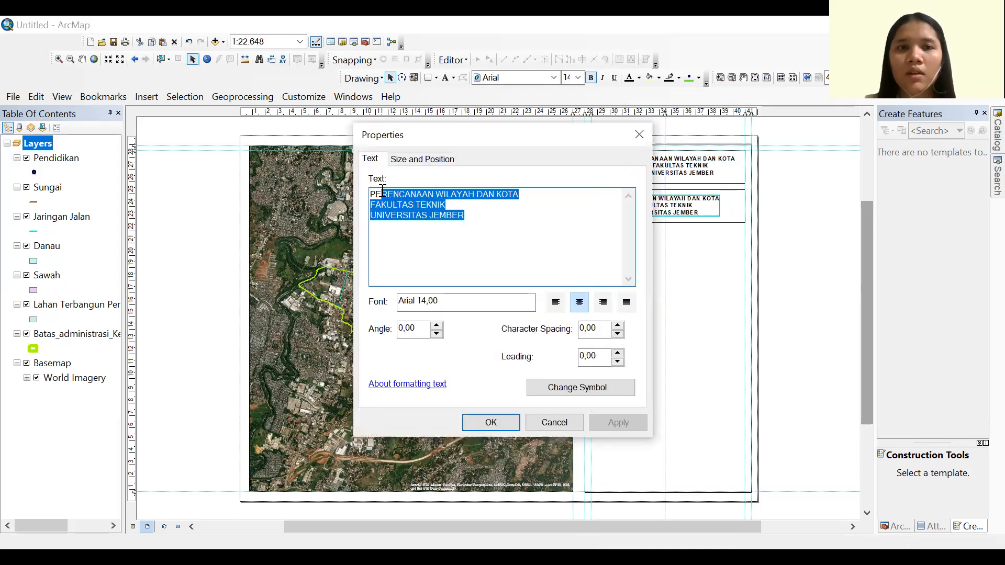
type("Z")
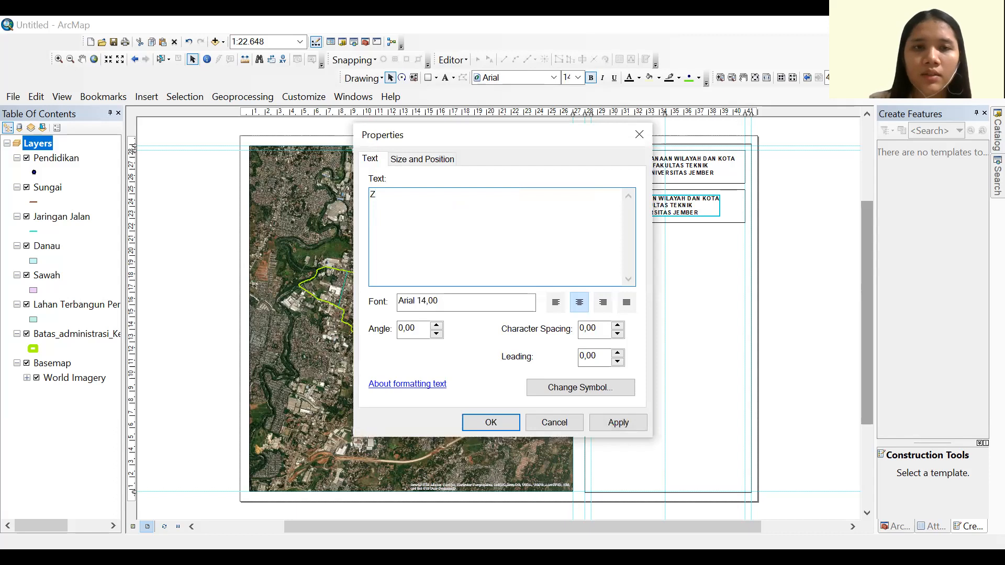
type("ETA KELURAHAN")
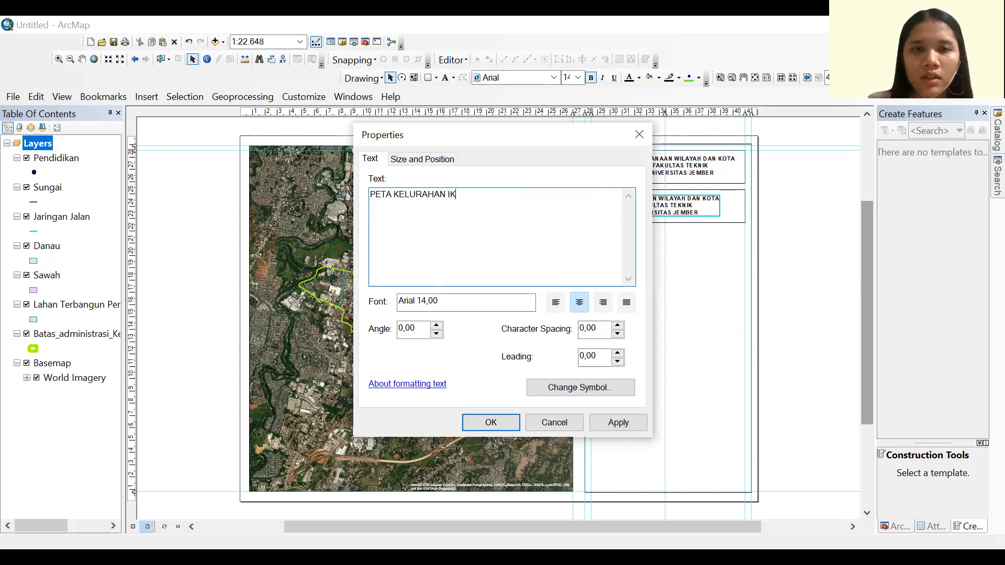
type(" CIKETINGUDIK")
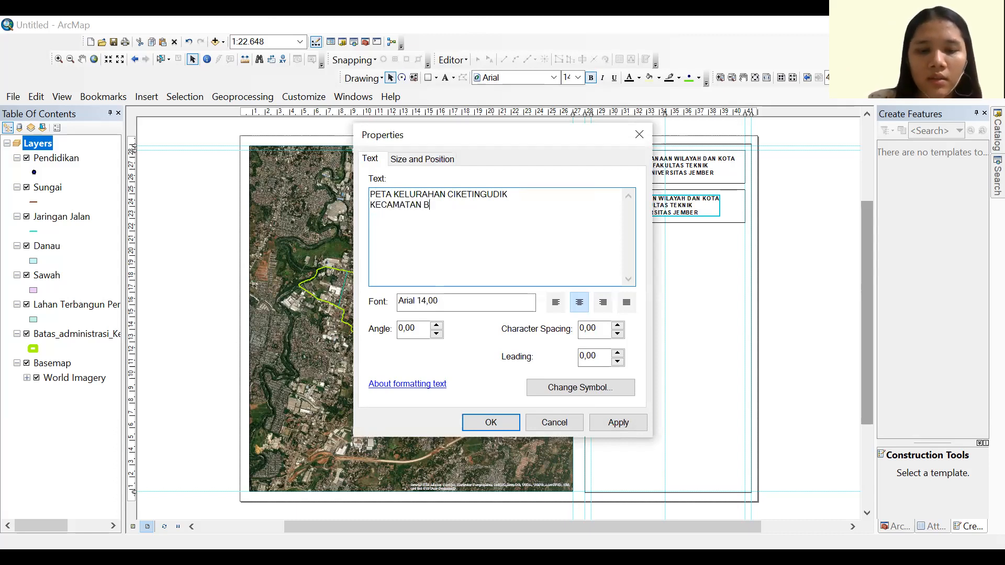
type("RGEBANG")
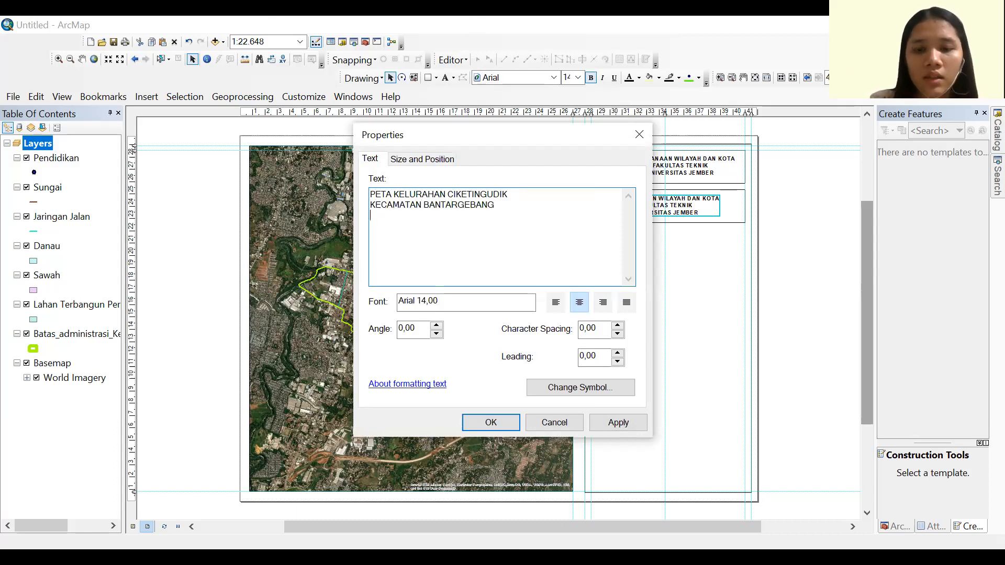
type(" KOTA BEK")
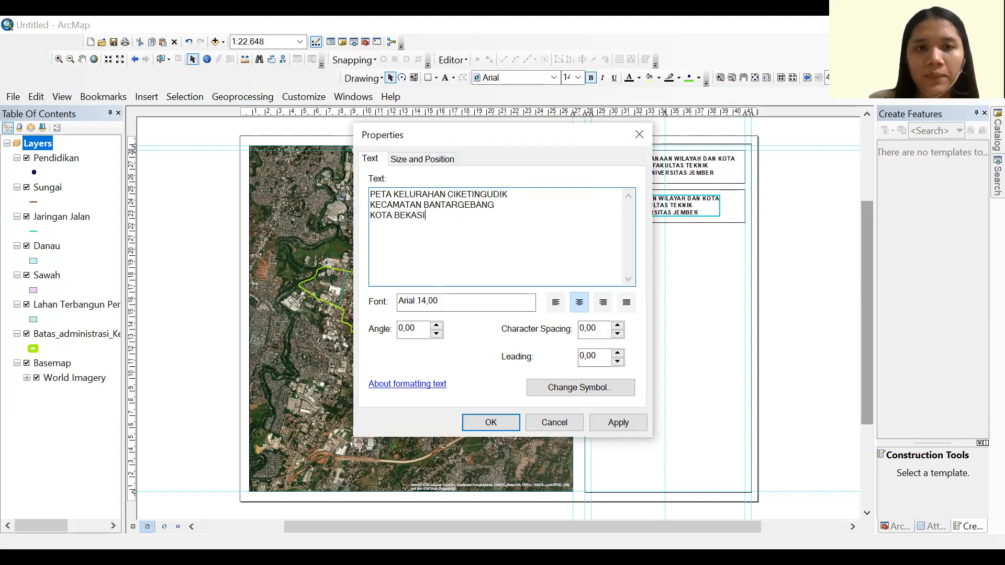
left_click(488, 429)
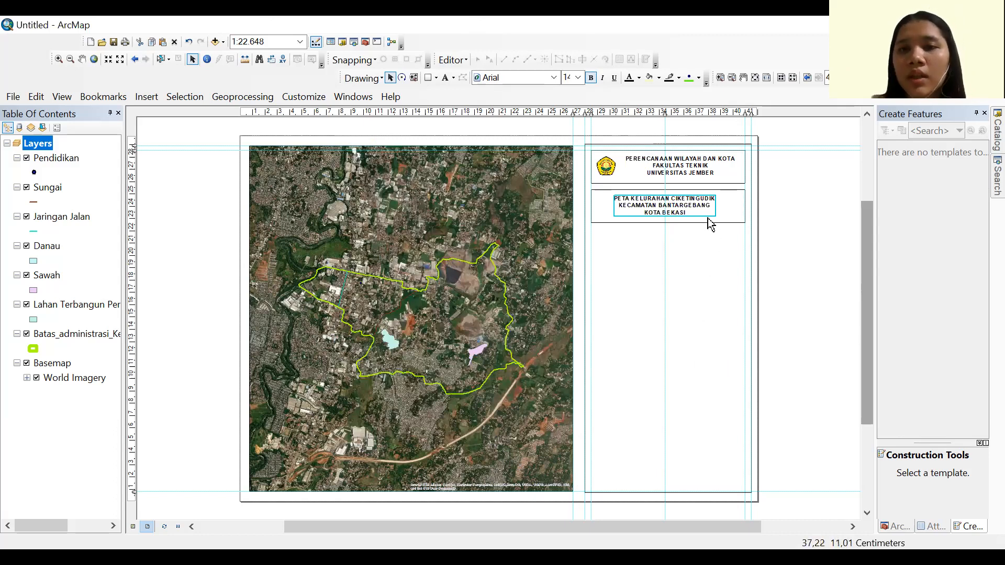
Adjust the map title's vertical position so it sits centred within the second box
left_click(704, 236)
double_click(655, 209)
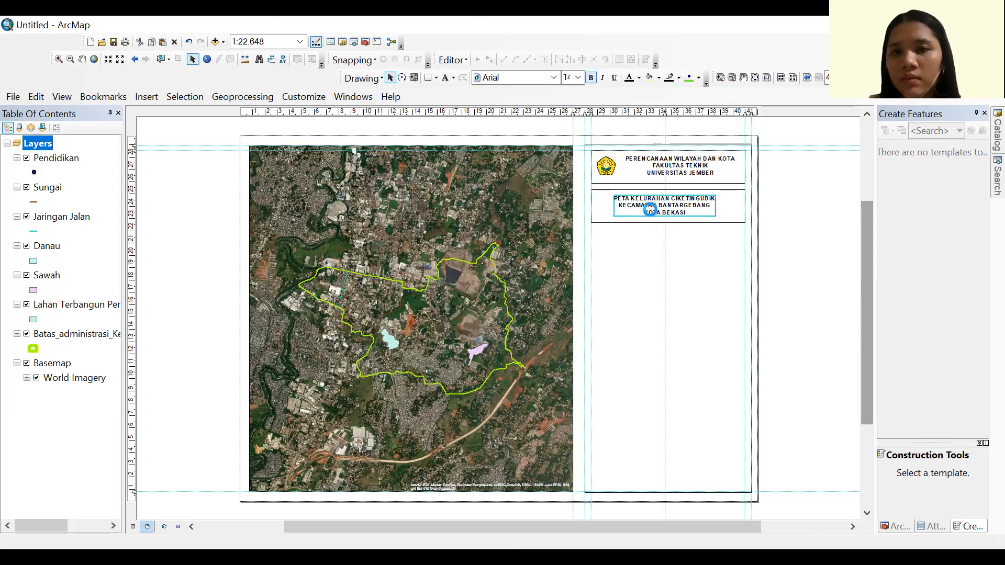
left_click(639, 134)
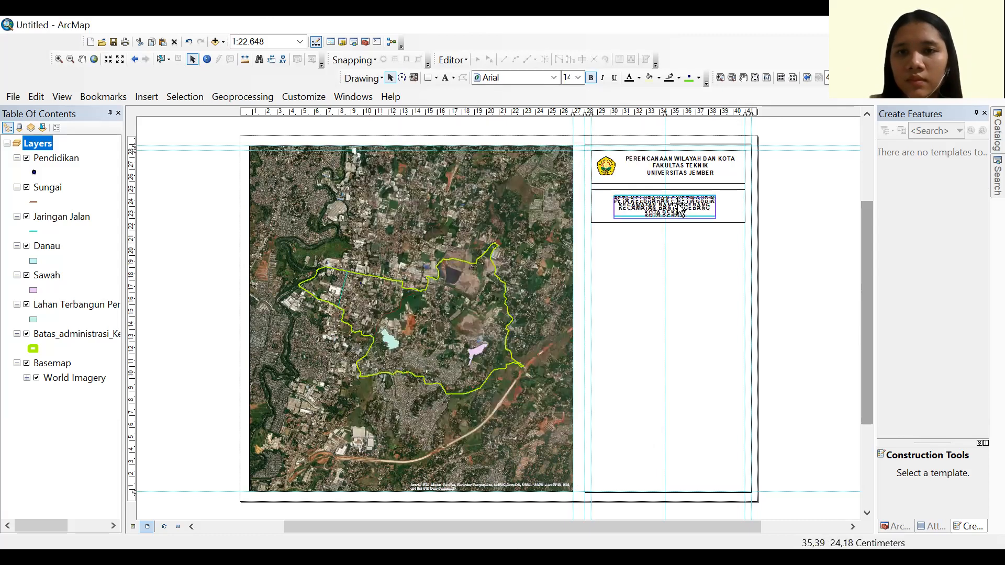
left_click_drag(668, 198, 668, 195)
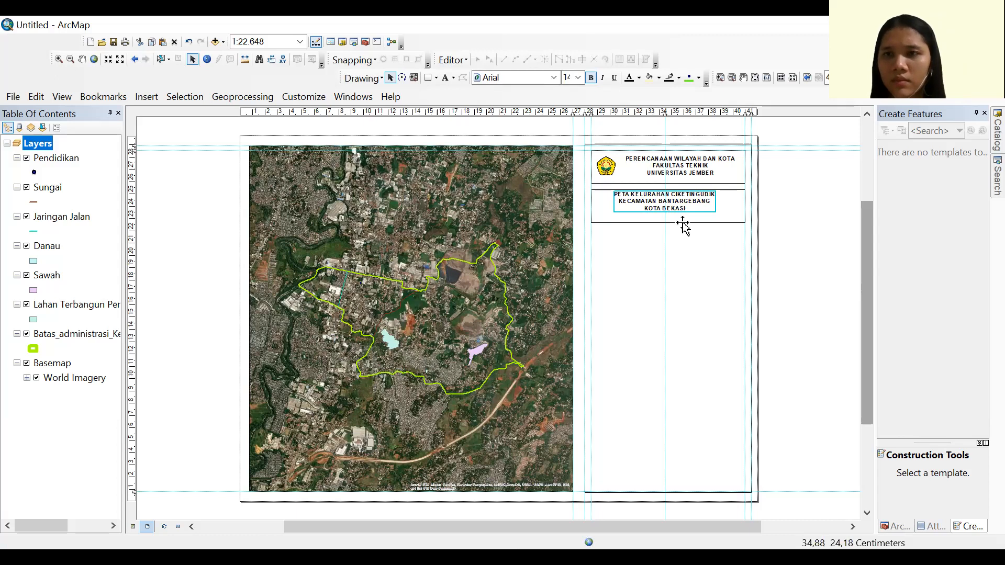
key("ctrl+z")
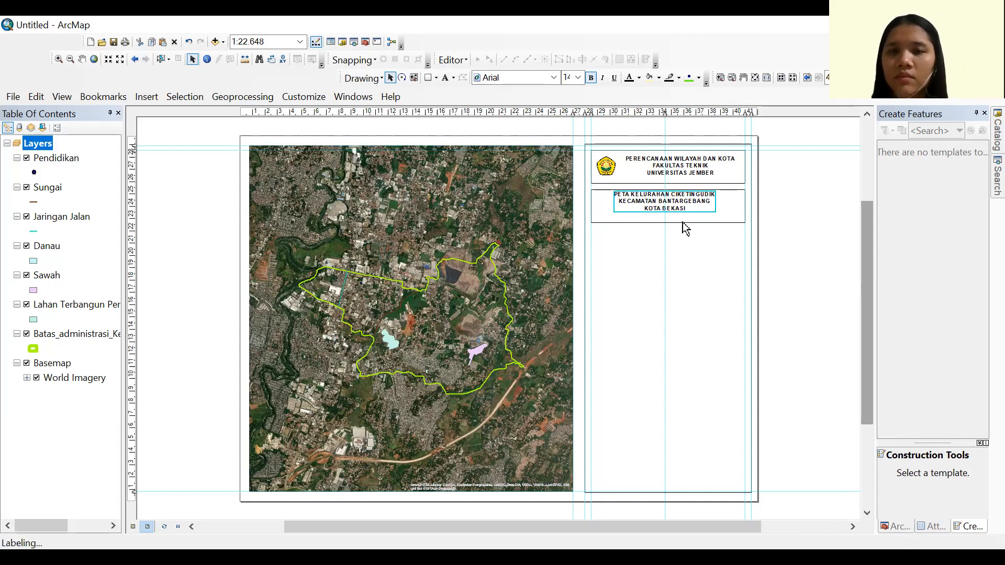
left_click(777, 222)
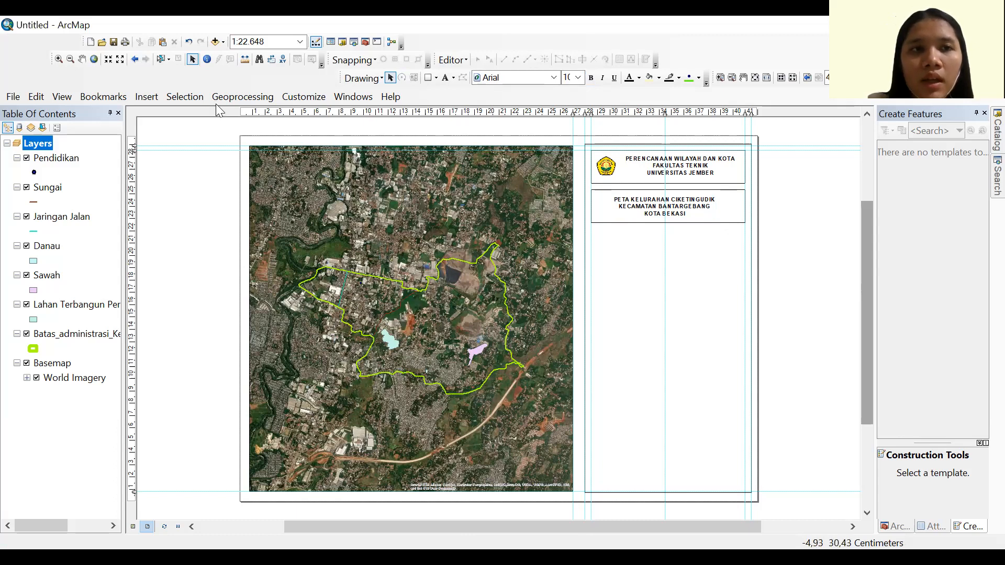
Duplicate the map title's box and place the empty copy a small gap below it, aligned with the side guides
left_click(155, 96)
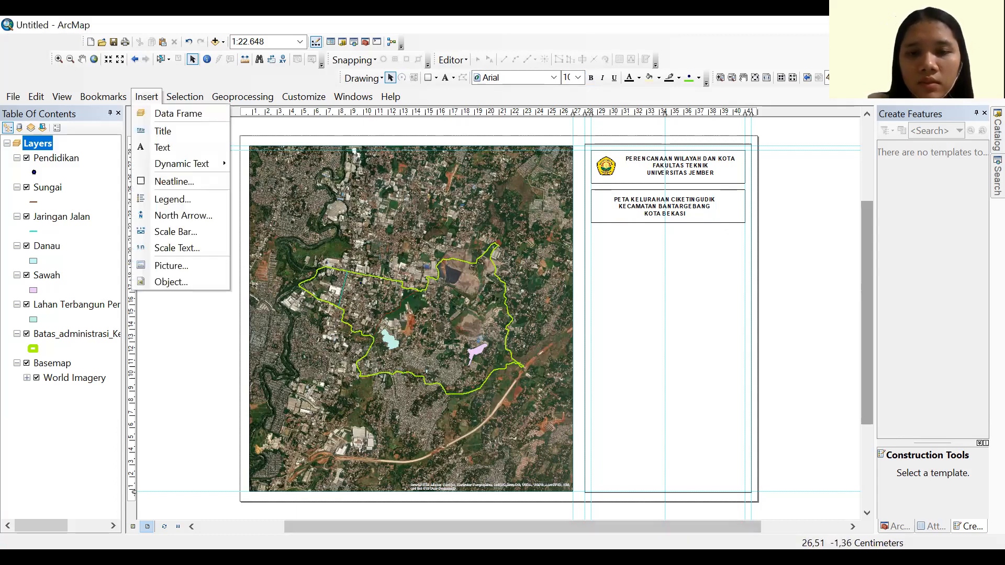
key("alt+Tab")
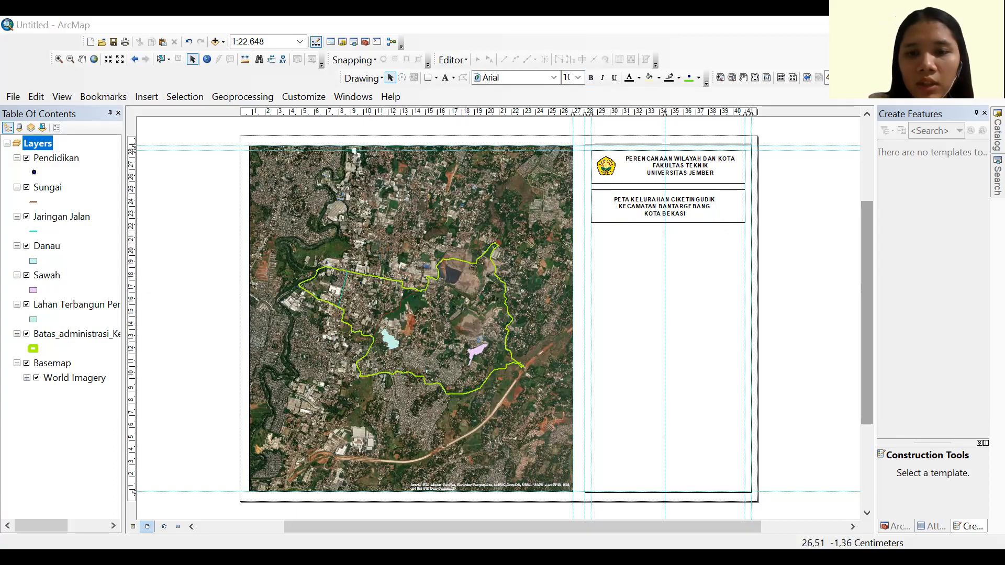
left_click(599, 220)
key("ctrl+c")
key("ctrl+v")
left_click_drag(616, 226, 605, 253)
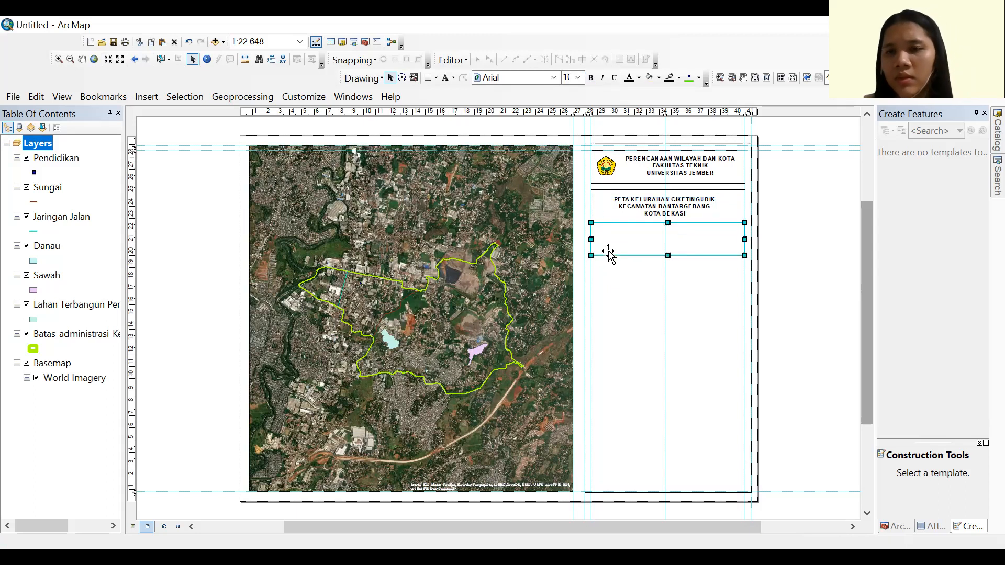
left_click(679, 305)
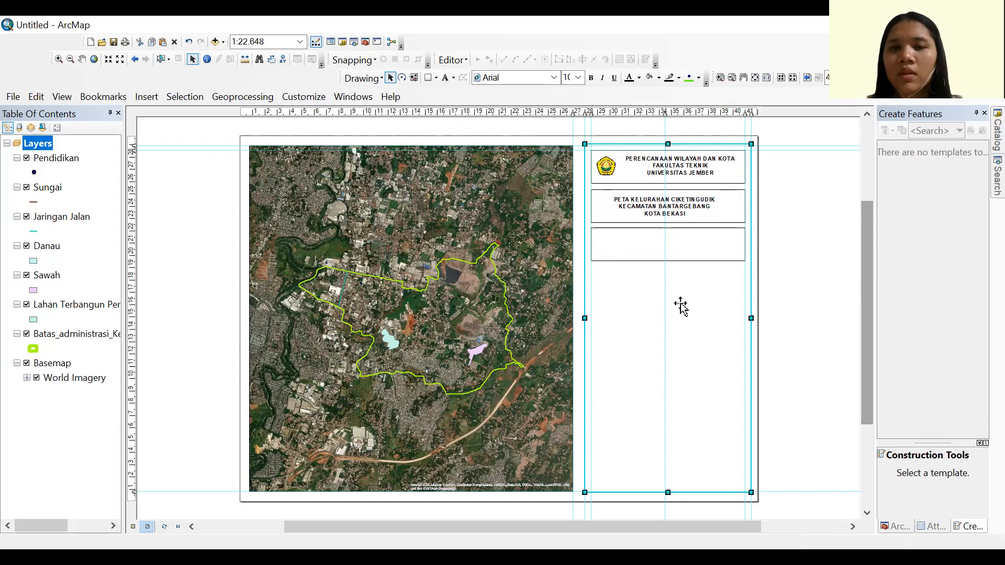
Insert the ESRI North 3 north arrow and place it at the left end of the third box
left_click(642, 249)
left_click(137, 97)
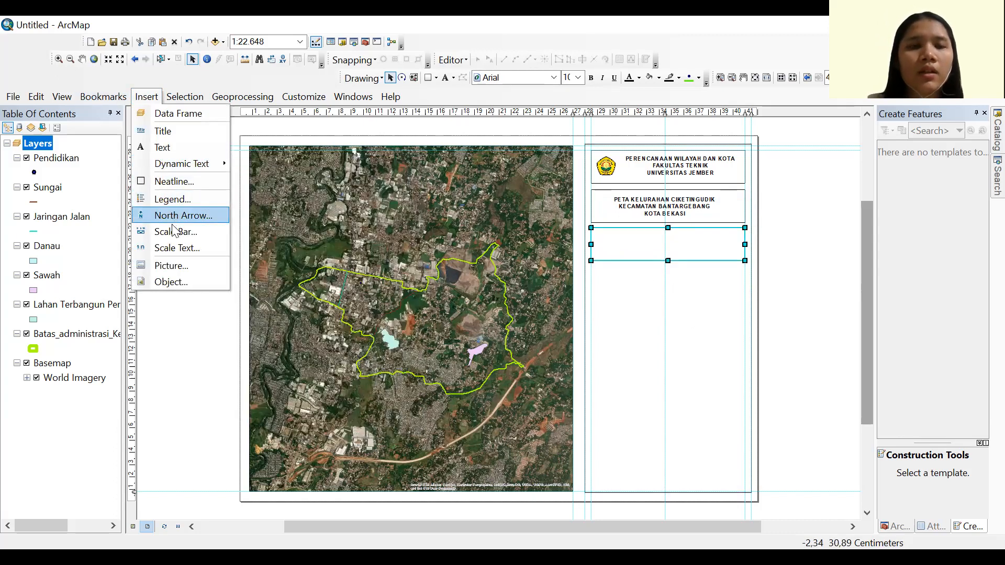
left_click(172, 212)
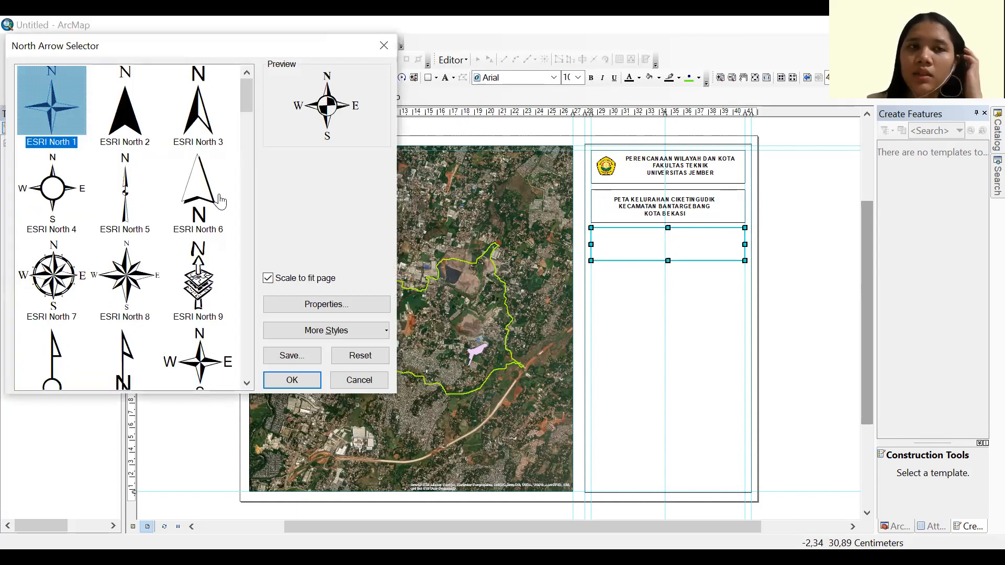
left_click(189, 107)
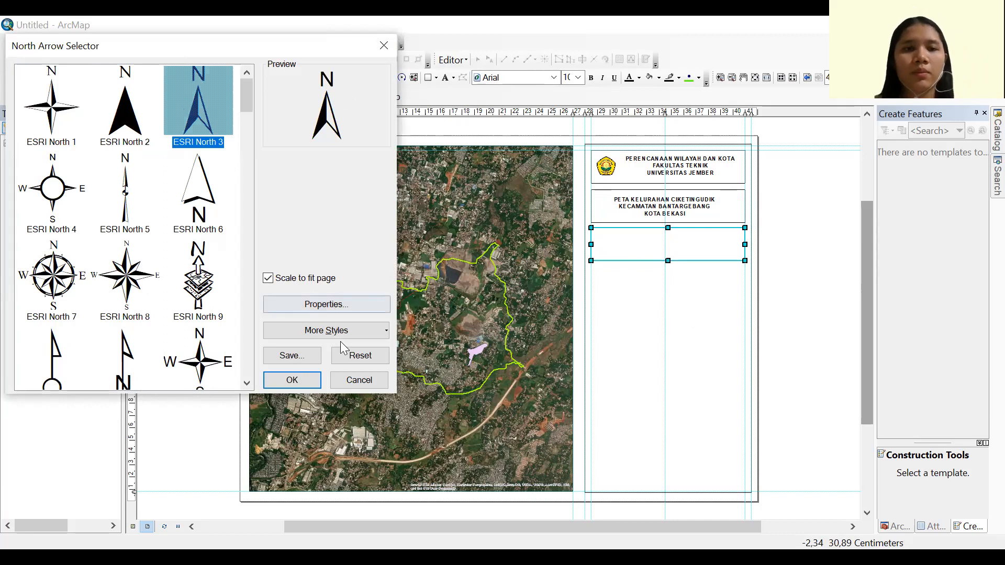
left_click(309, 385)
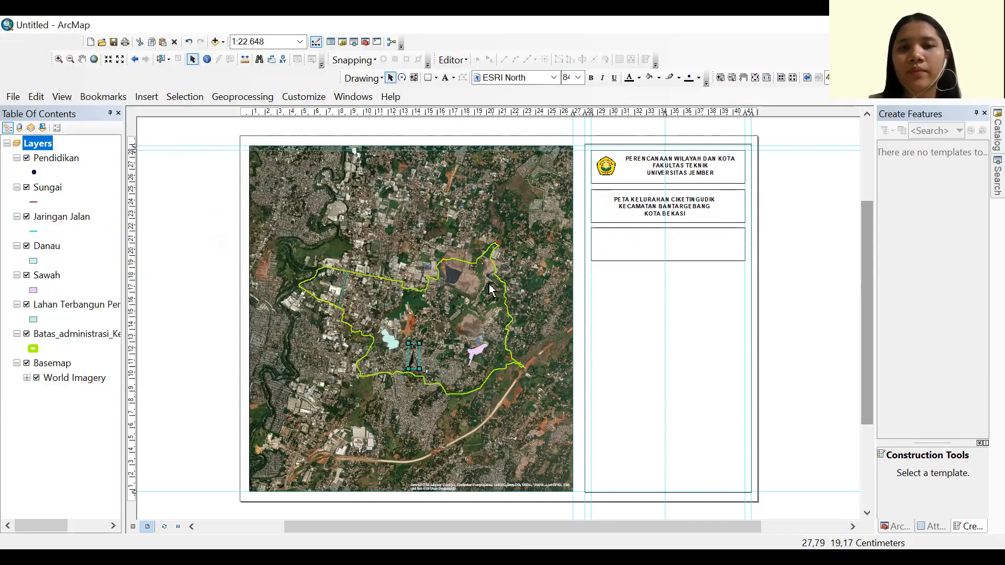
left_click_drag(414, 363, 597, 254)
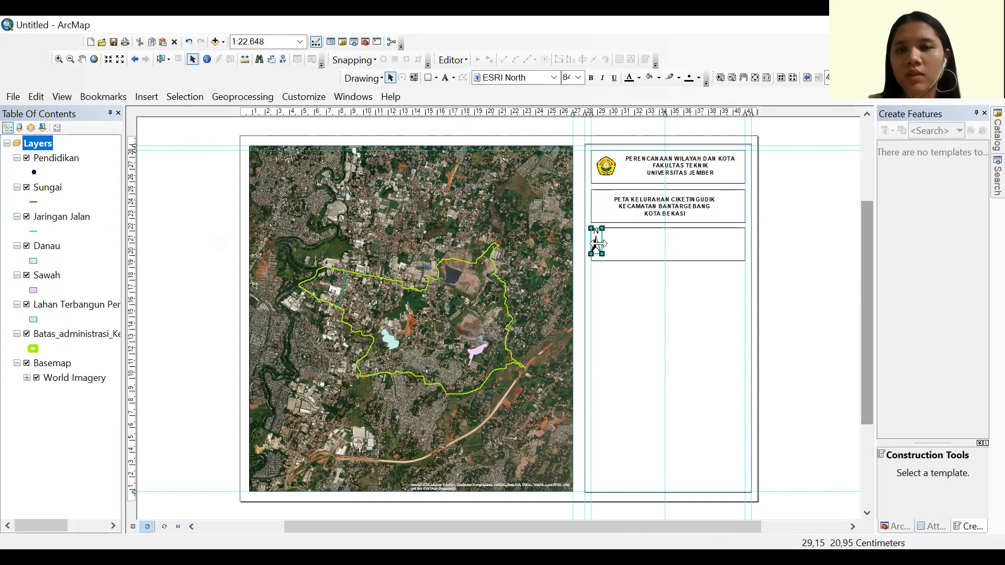
left_click(628, 270)
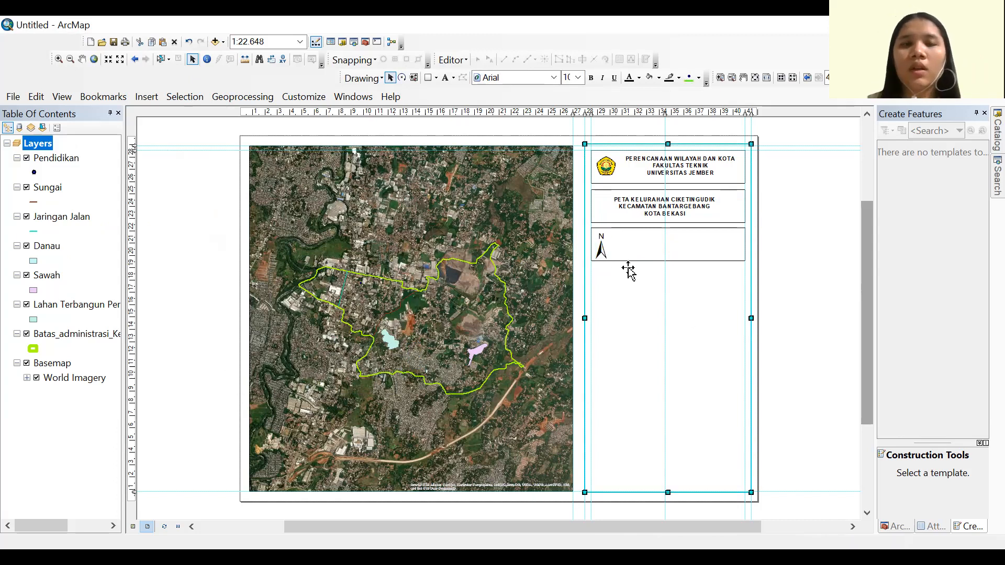
Start inserting a scale bar and choose the Double Alternating Scale Bar 1 style
left_click(146, 96)
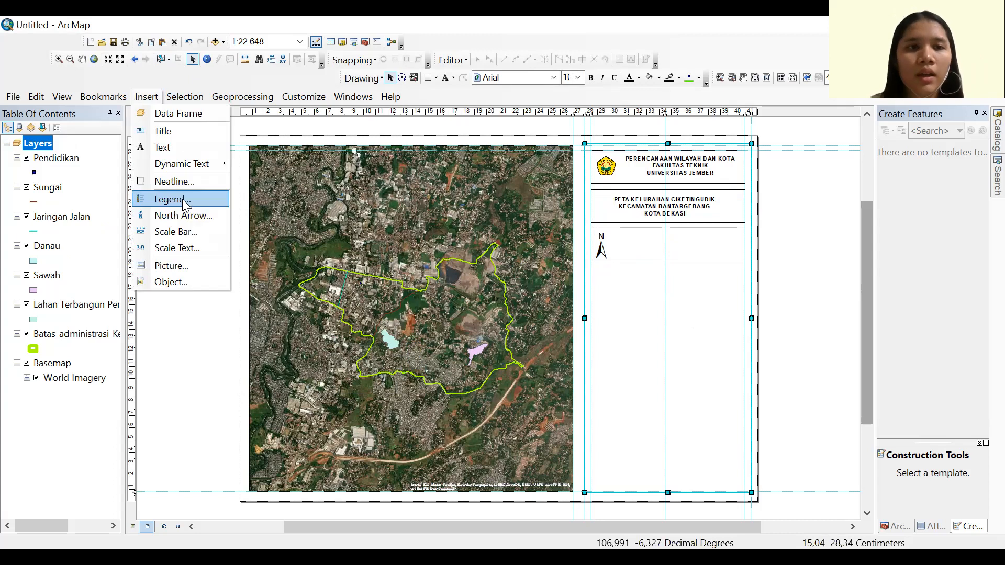
left_click(194, 231)
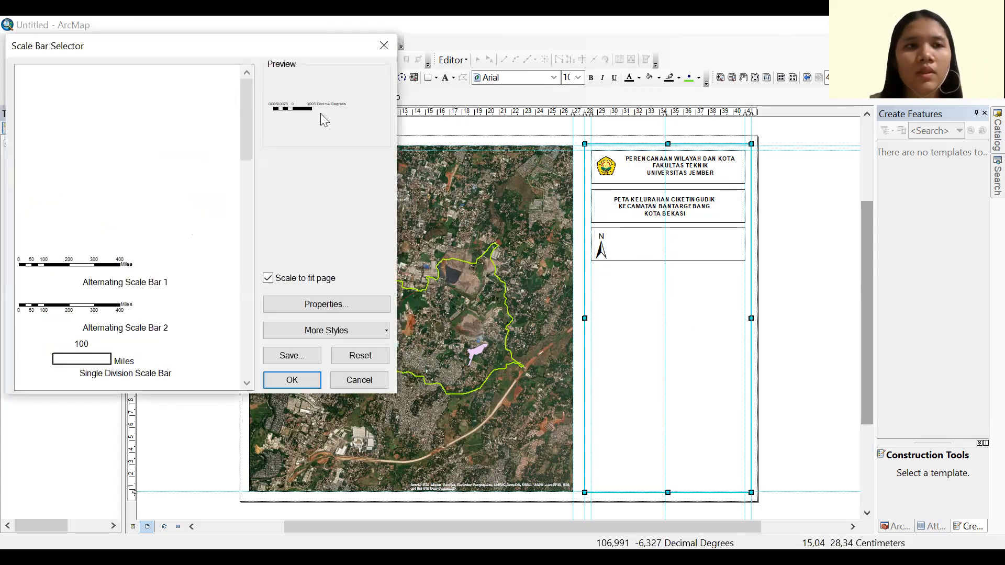
scroll(120, 260, "down", 3)
scroll(120, 260, "down", 1)
scroll(120, 260, "up", 1)
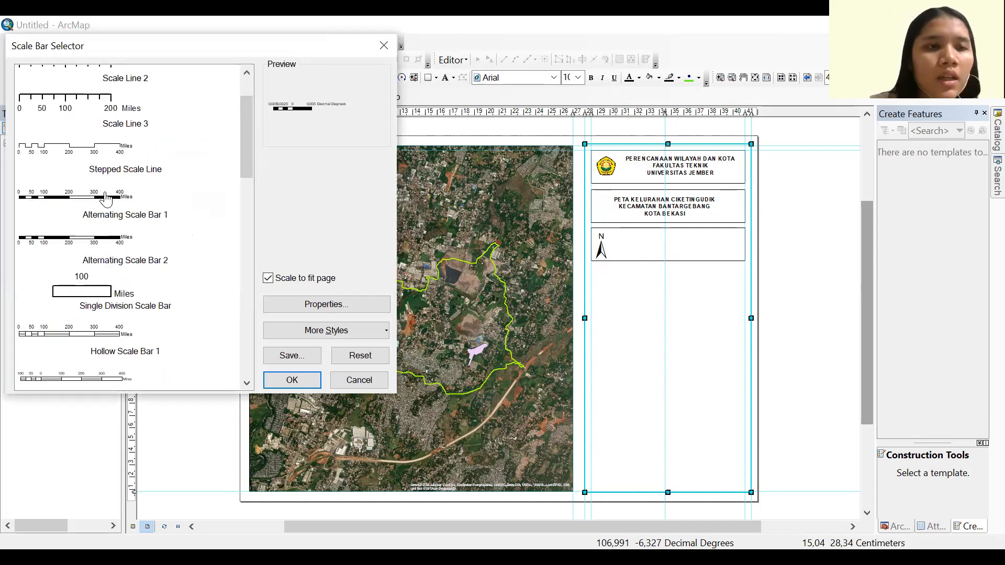
scroll(121, 237, "down", 3)
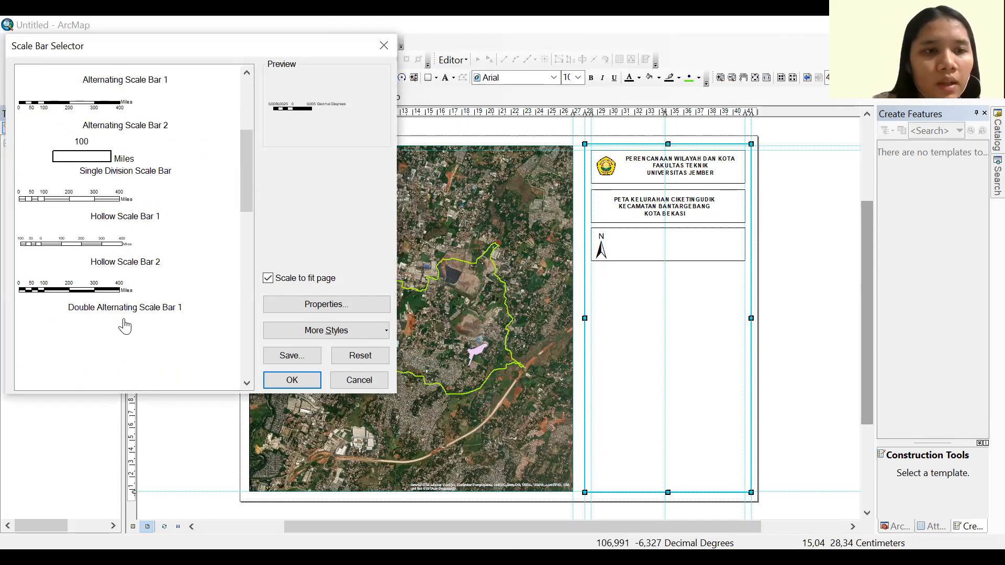
left_click(113, 314)
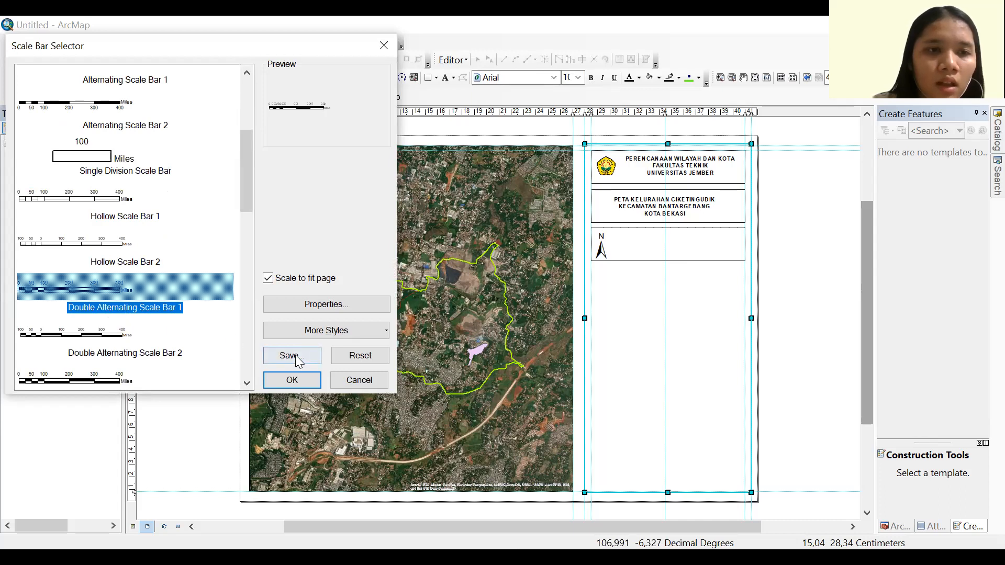
Set the scale bar's division units to Kilometers and place the bar beside the north arrow in the third box
left_click(316, 304)
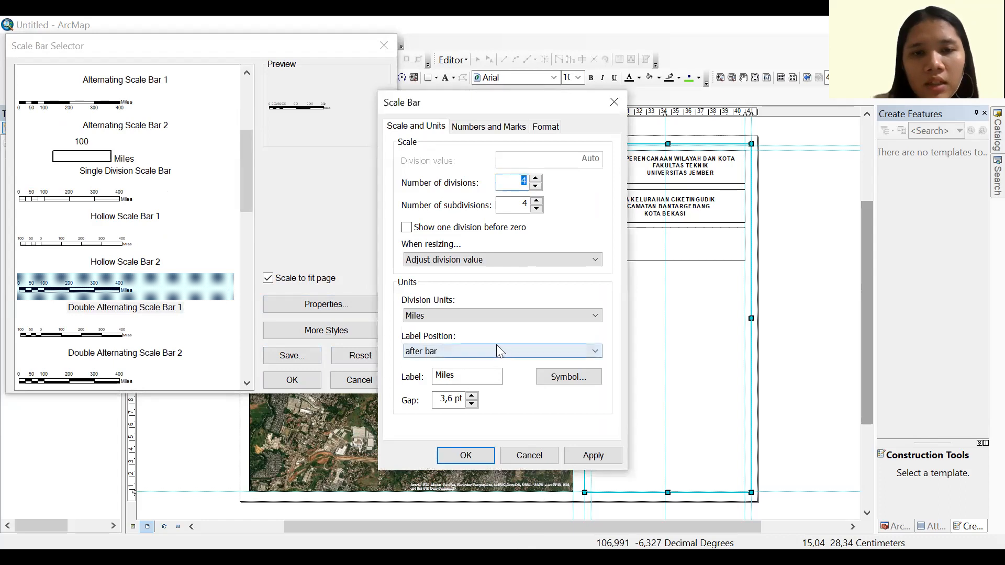
left_click(487, 315)
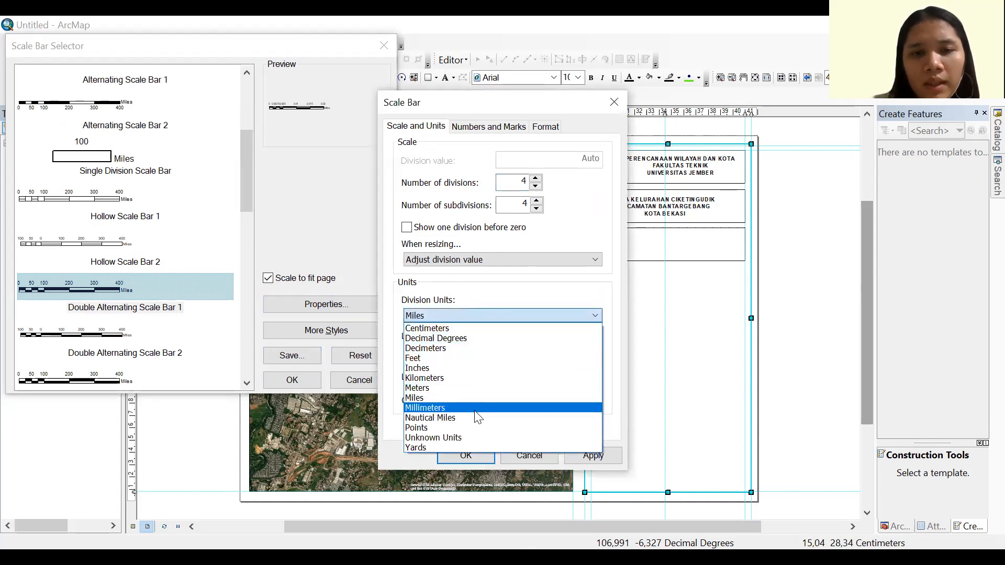
left_click(473, 378)
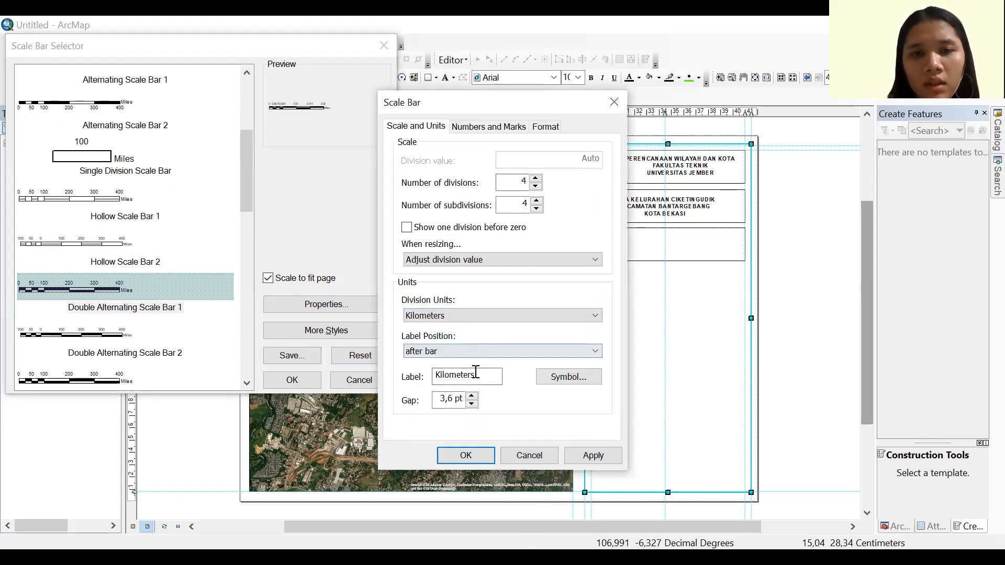
left_click(477, 455)
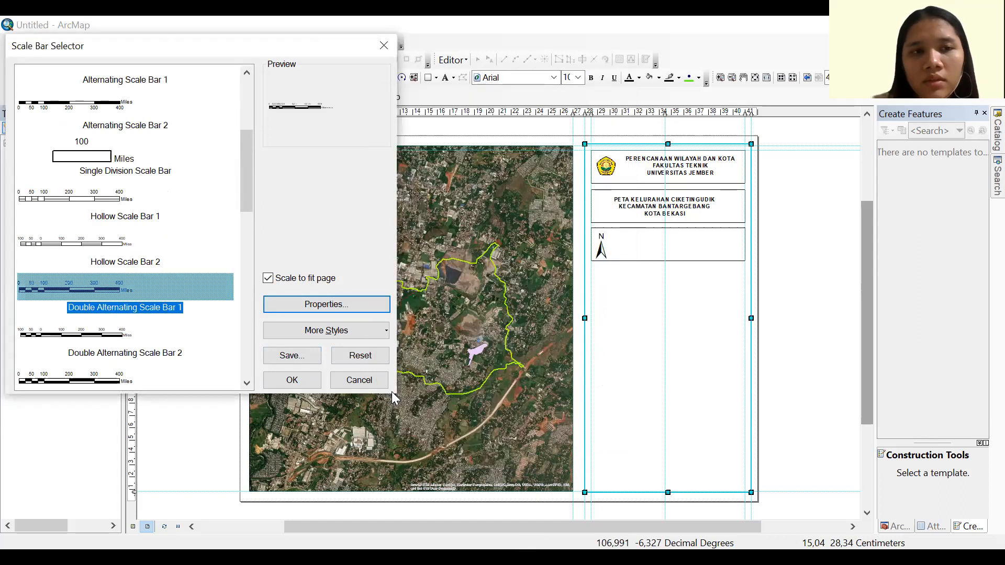
left_click(292, 380)
left_click_drag(536, 327, 733, 260)
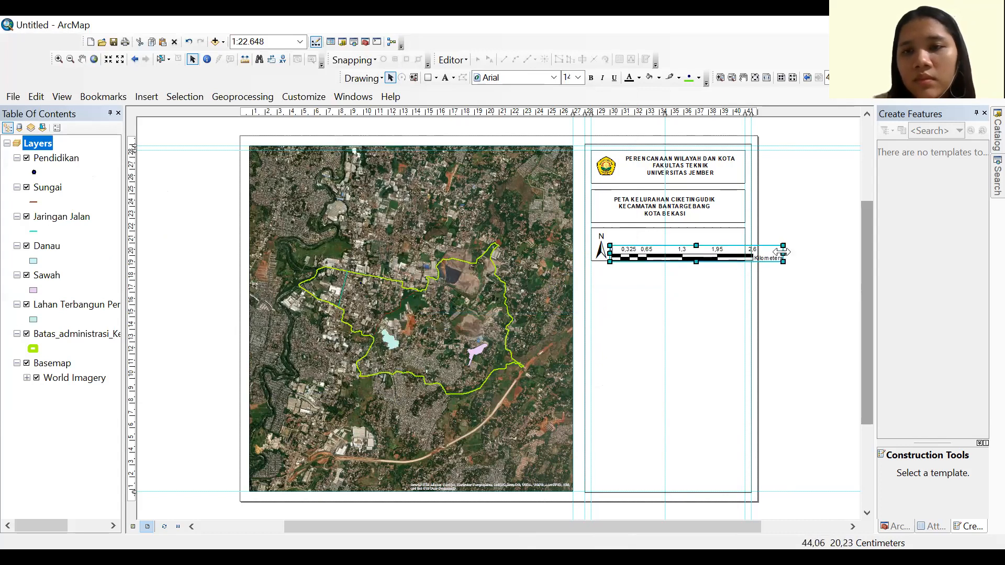
Change the scale bar's unit label to "Km"
right_click(764, 257)
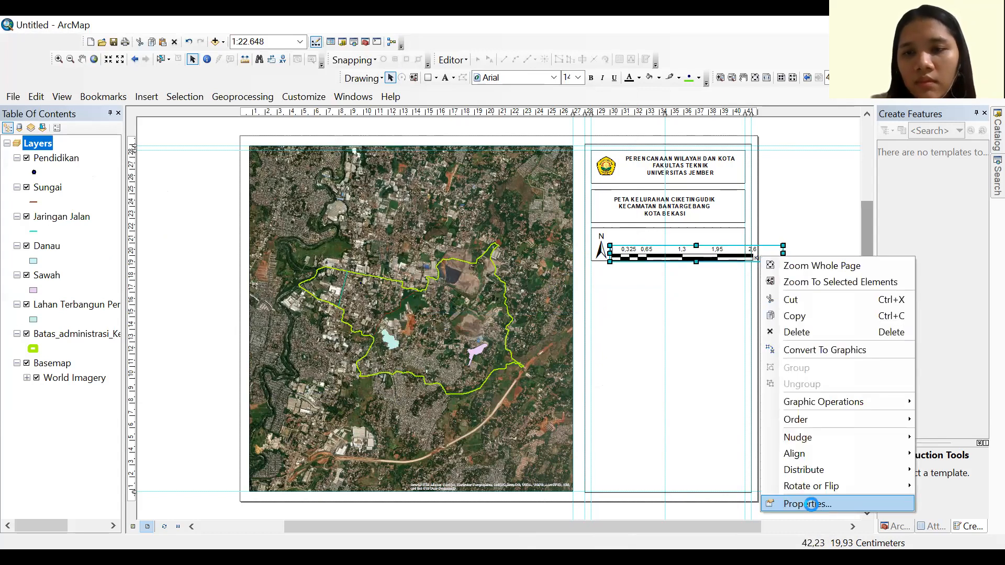
left_click(803, 502)
double_click(447, 381)
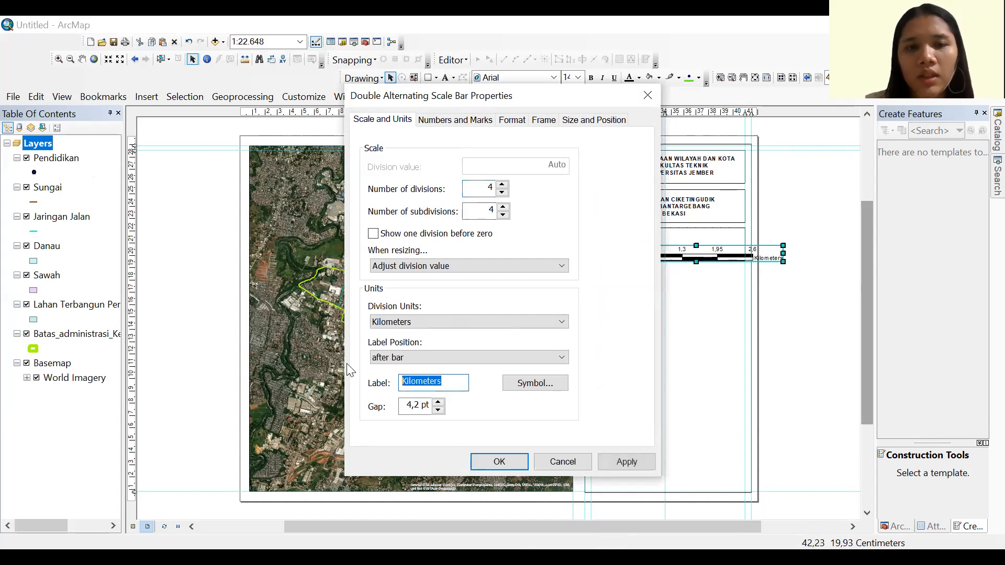
type("kM")
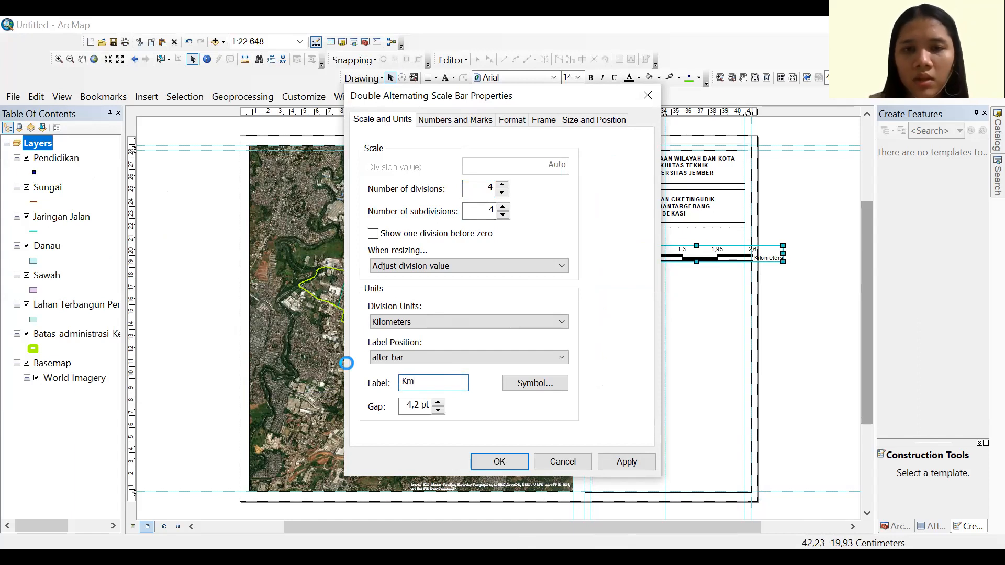
key("Return")
Narrow the scale bar so its end lines up with the third box's outer edge
left_click_drag(783, 253, 742, 248)
left_click(764, 273)
left_click(691, 259)
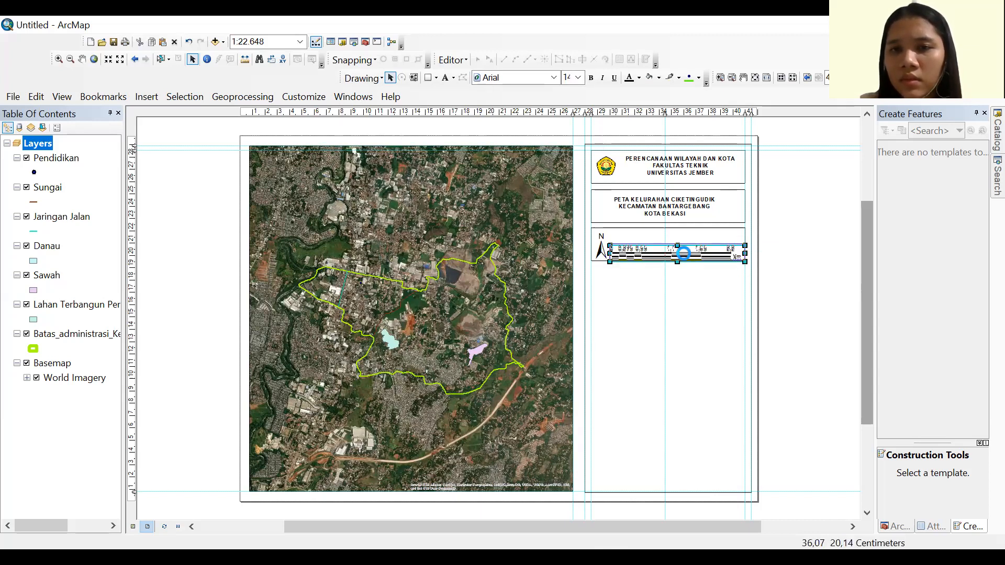
left_click(837, 253)
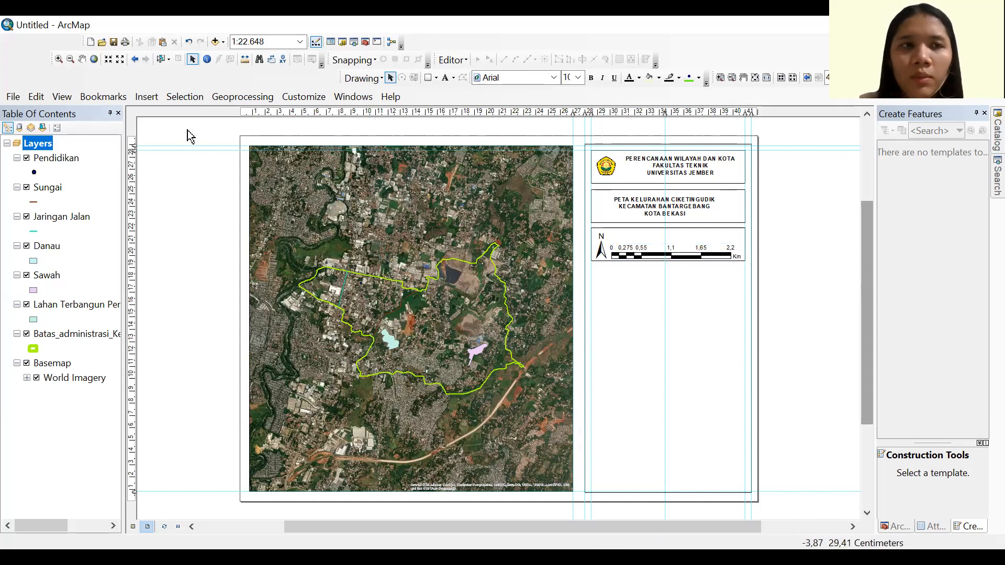
Insert a scale text in the Centimeters = Kilometers style and place it above the scale bar in the third box
left_click(156, 107)
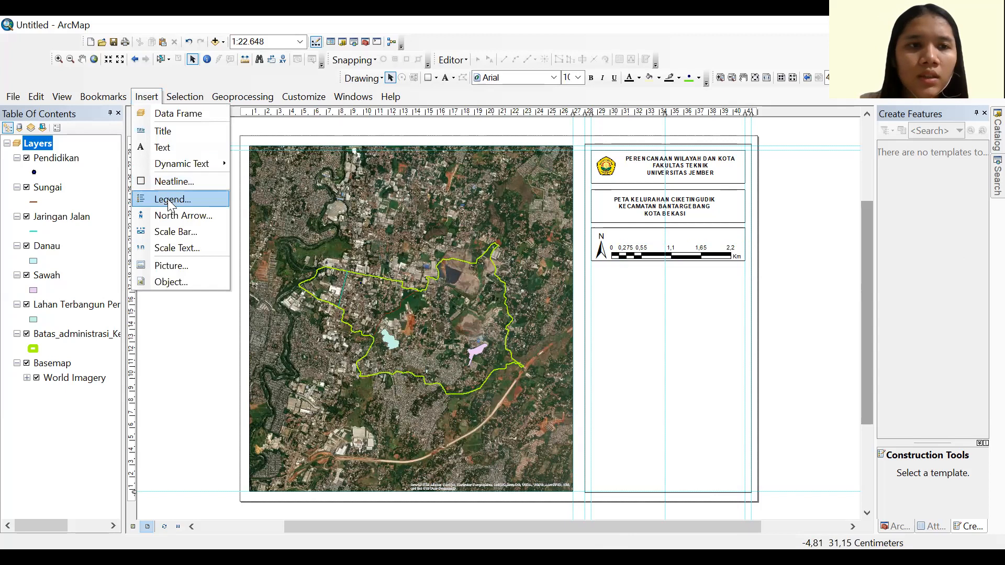
left_click(178, 248)
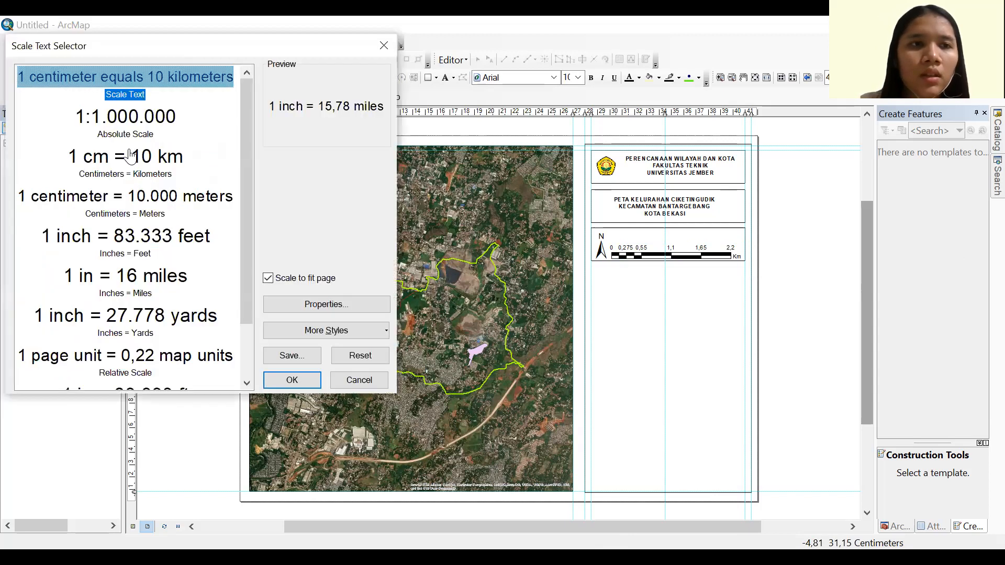
left_click(127, 168)
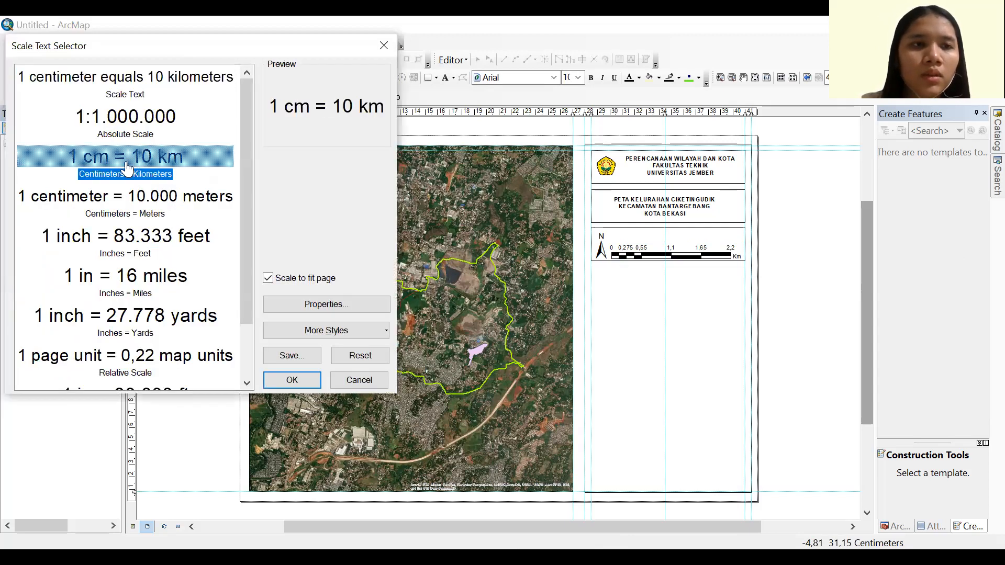
left_click(313, 304)
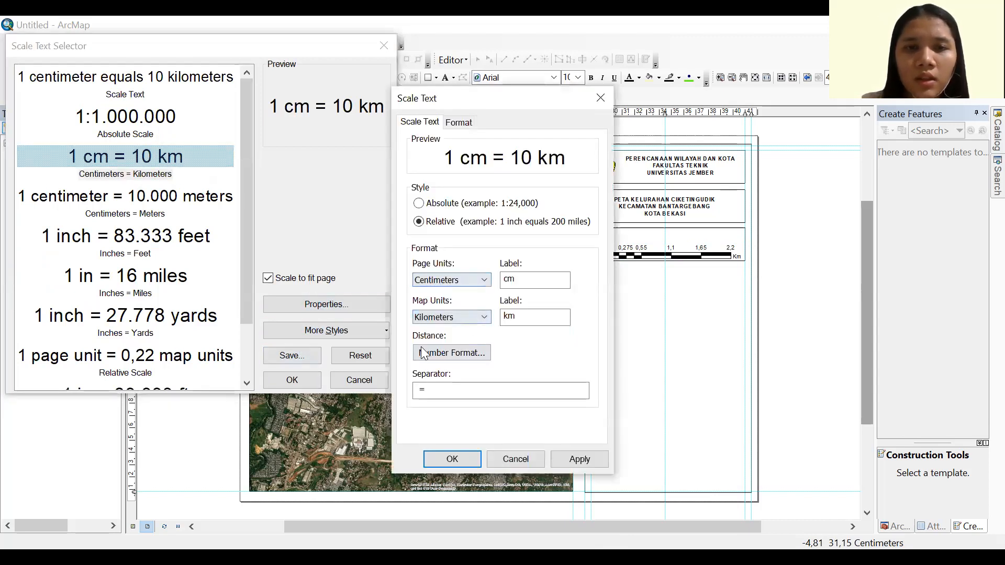
left_click(466, 459)
left_click(292, 380)
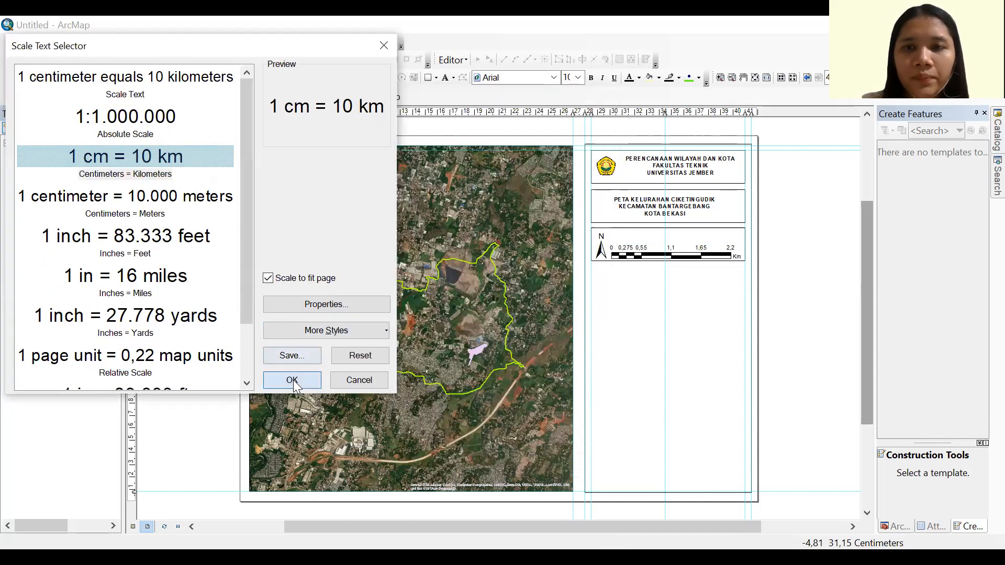
left_click_drag(433, 329, 678, 243)
left_click(794, 290)
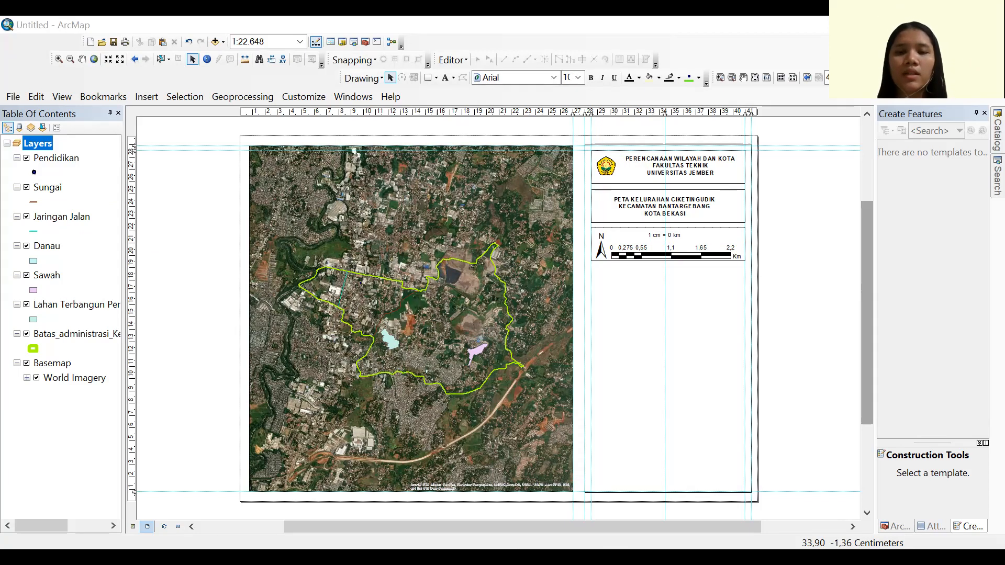
Duplicate the map title's box and place the empty copy a small gap below the scale bar box
left_click(611, 455)
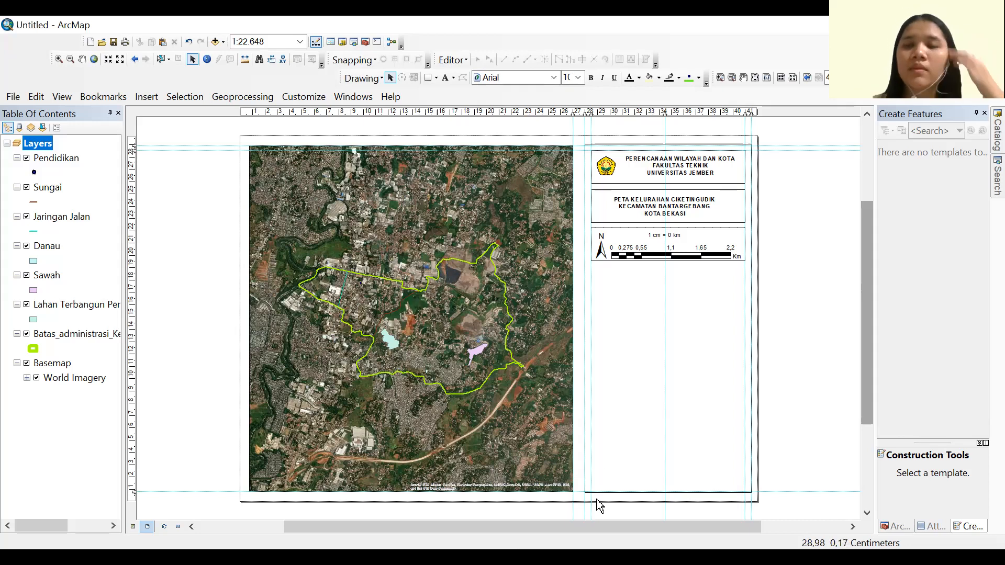
left_click(618, 223)
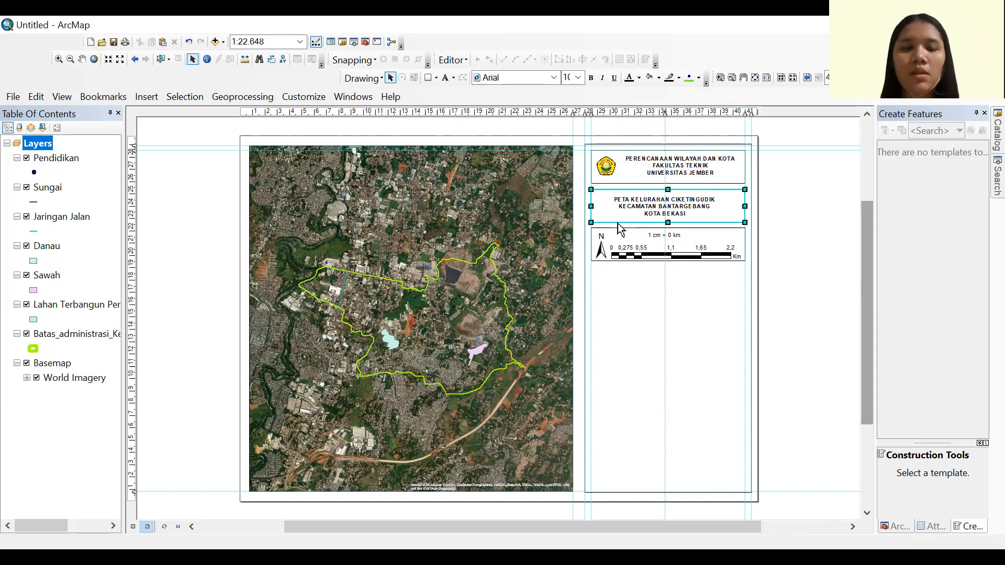
left_click_drag(618, 226, 618, 293)
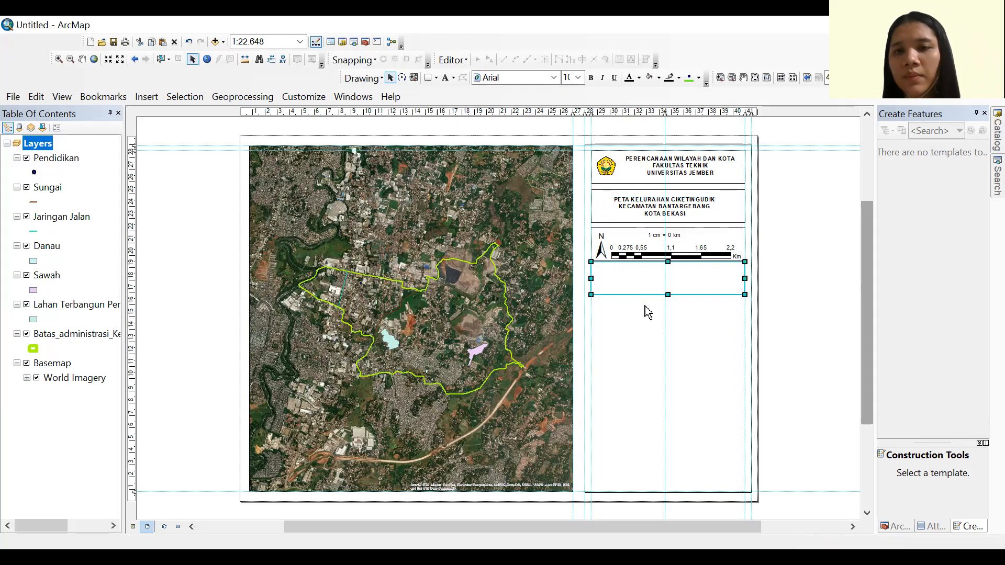
left_click(767, 285)
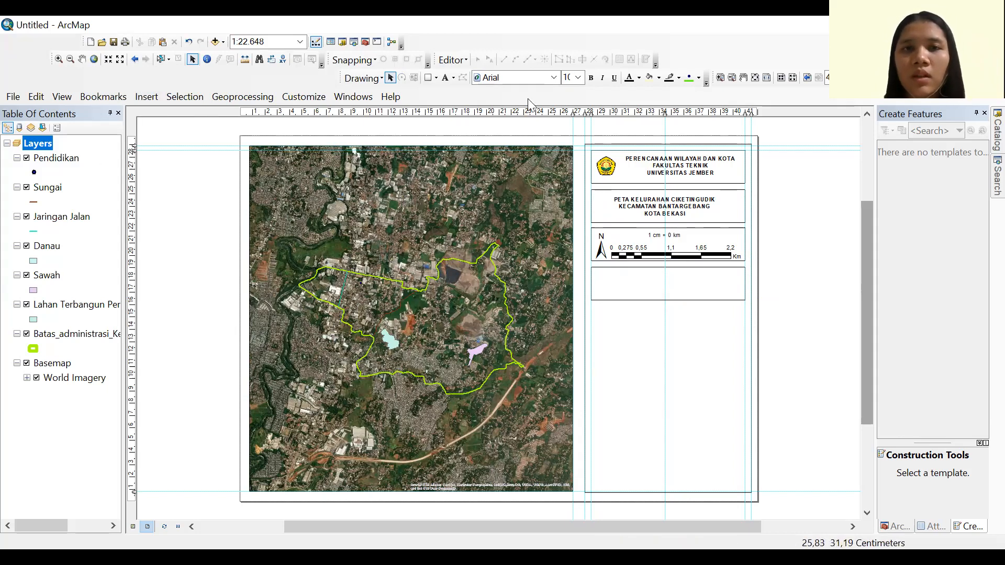
Add a text element reading "Peta Inset" in the blank area below the fourth box
left_click(446, 78)
left_click(619, 340)
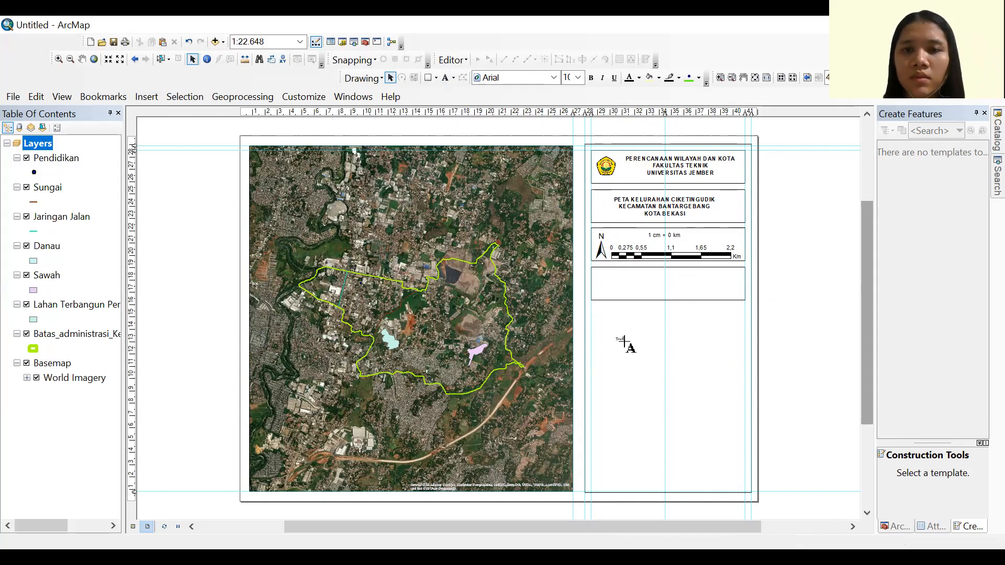
double_click(619, 341)
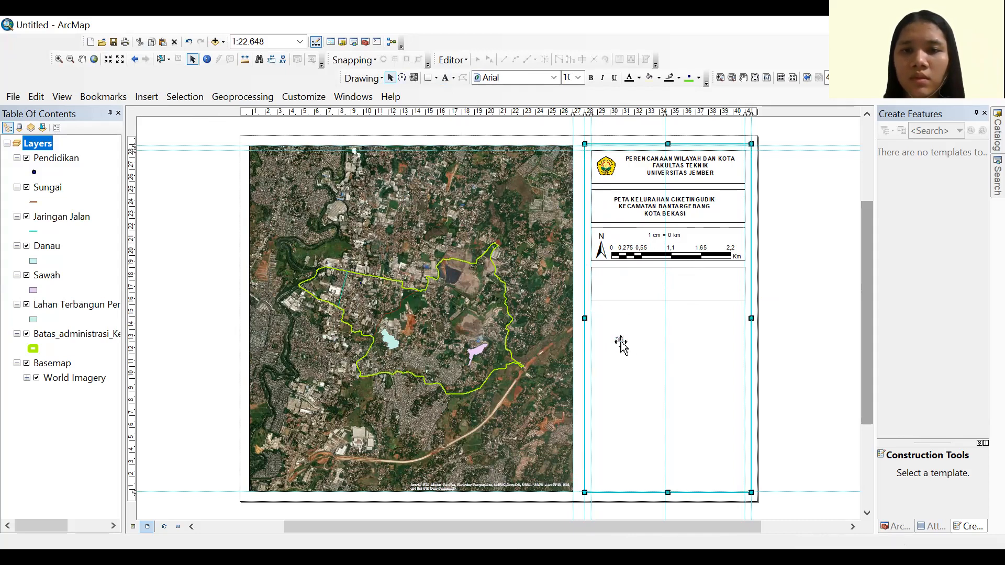
type("p")
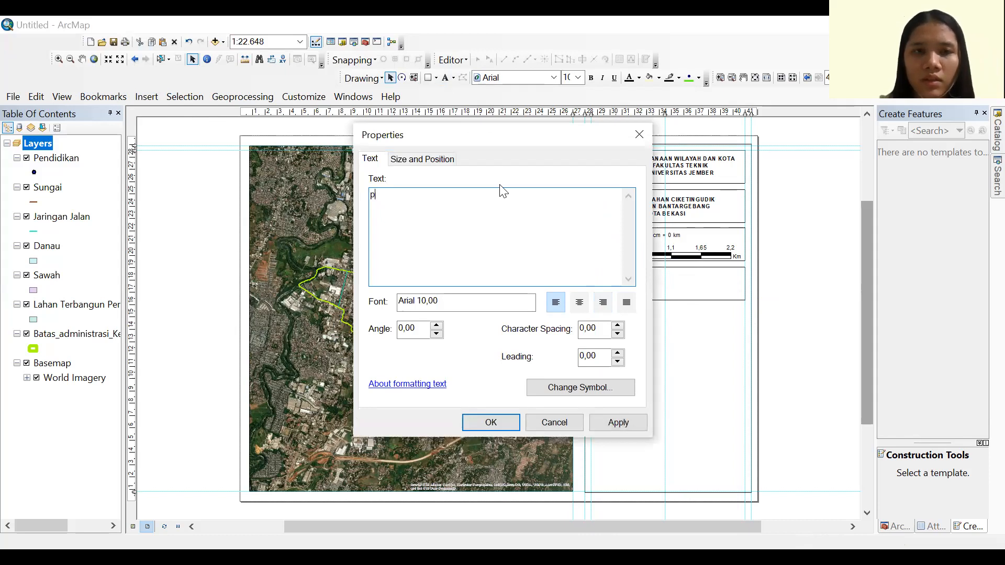
type("EP")
key("Caps_Lock")
type("eta Inset")
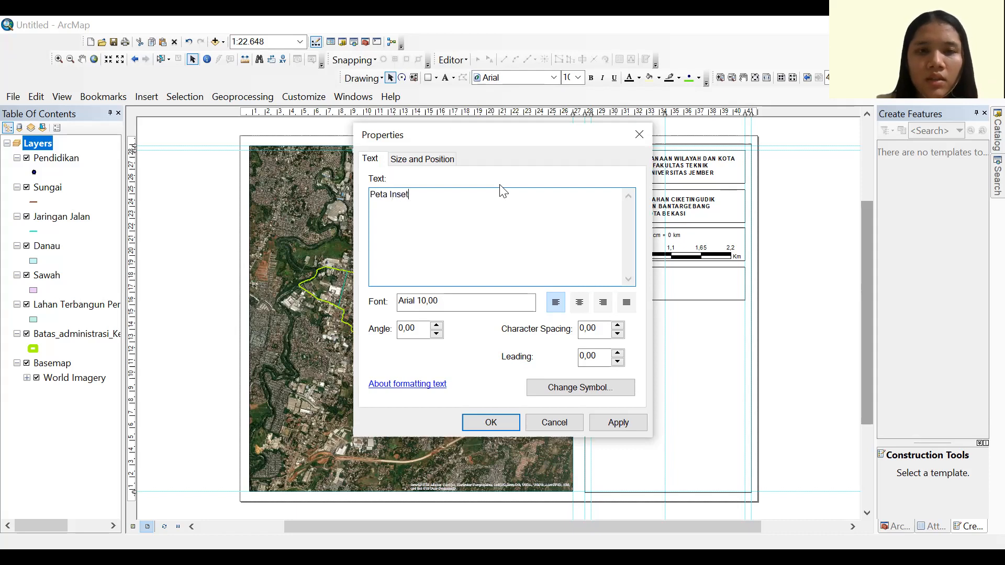
left_click(505, 423)
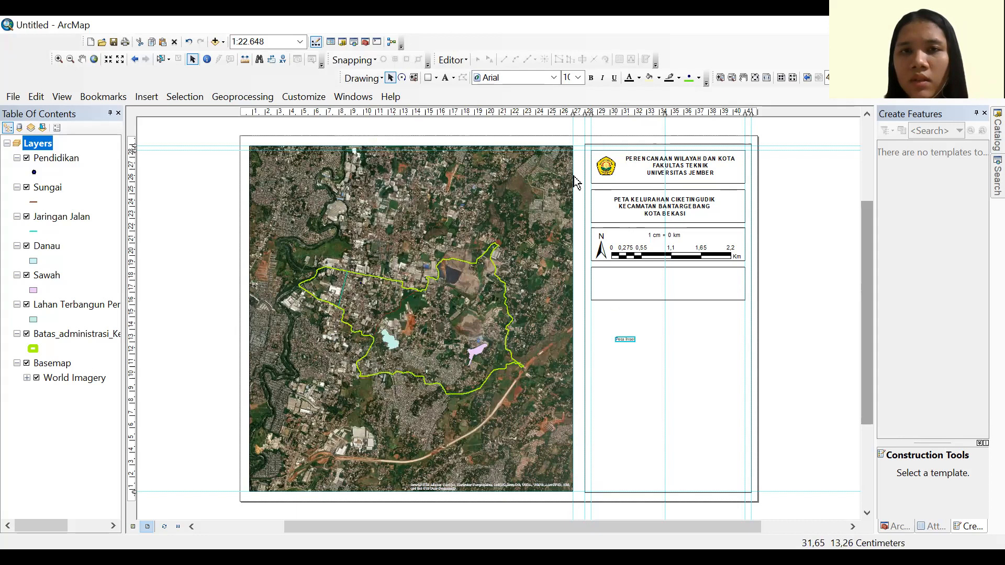
Set the "Peta Inset" text to size 12 and place it in the fourth box's upper-left corner
left_click(578, 78)
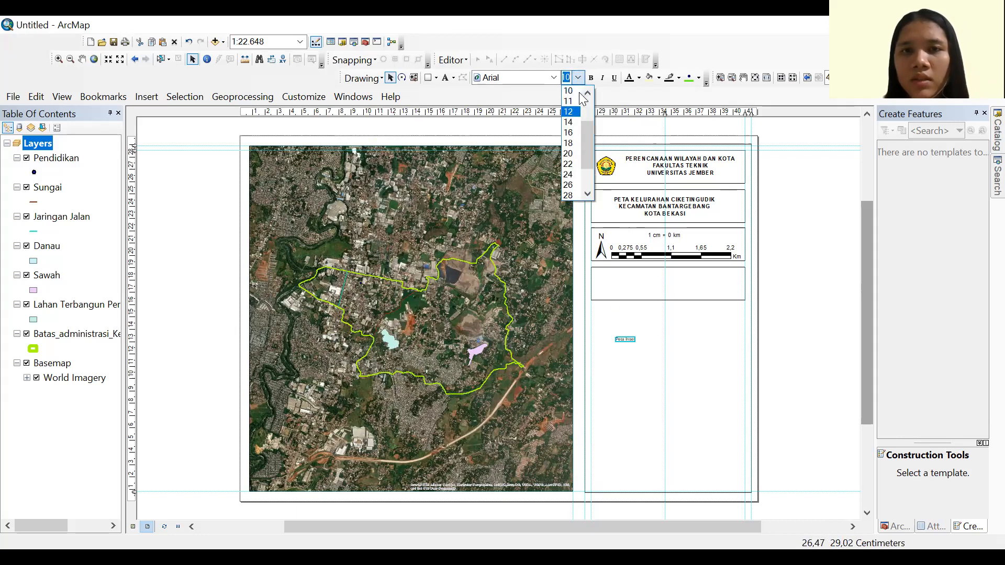
left_click(570, 111)
left_click_drag(634, 339, 612, 277)
key("Down")
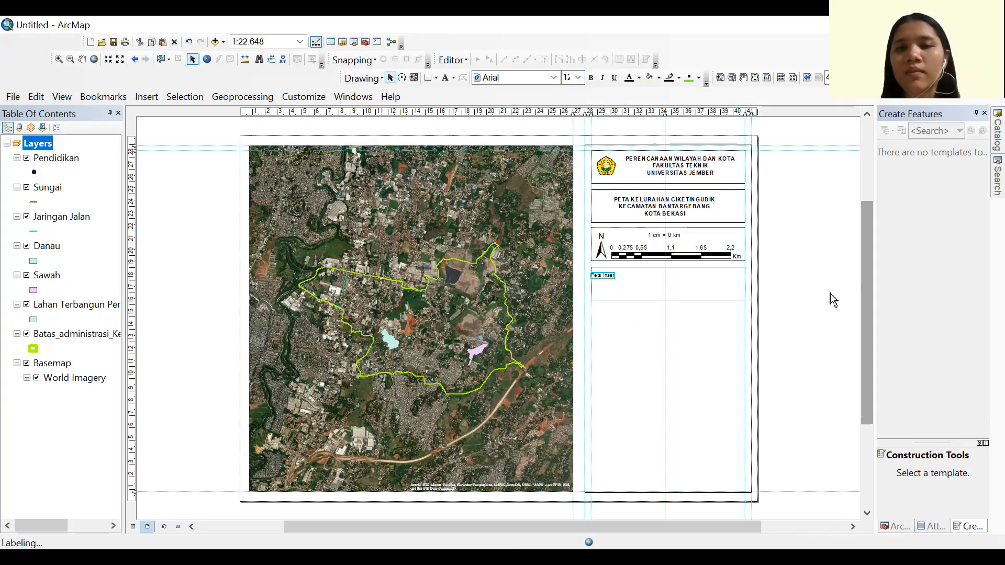
Stretch the fourth box downward to make room for the inset maps
left_click(699, 294)
left_click_drag(668, 300, 684, 344)
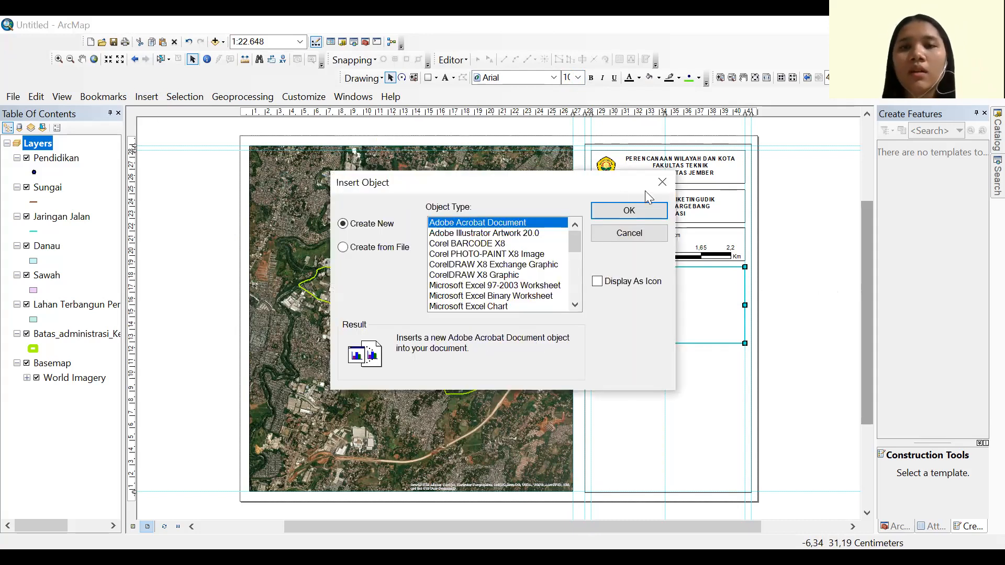
left_click(656, 190)
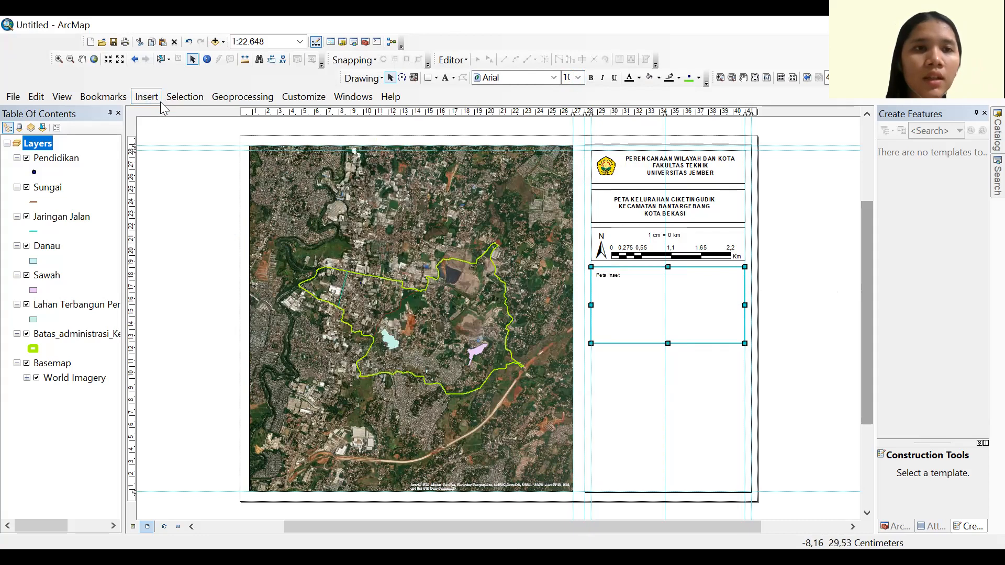
Insert a new data frame and shrink it to fit below the "Peta Inset" text in the fourth box
left_click(147, 97)
left_click(160, 112)
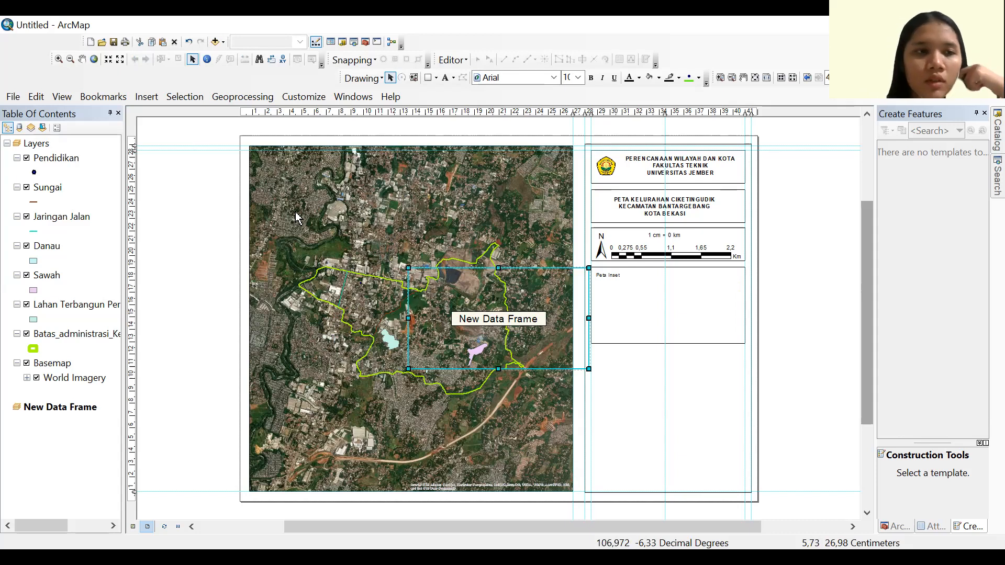
left_click_drag(482, 340, 676, 355)
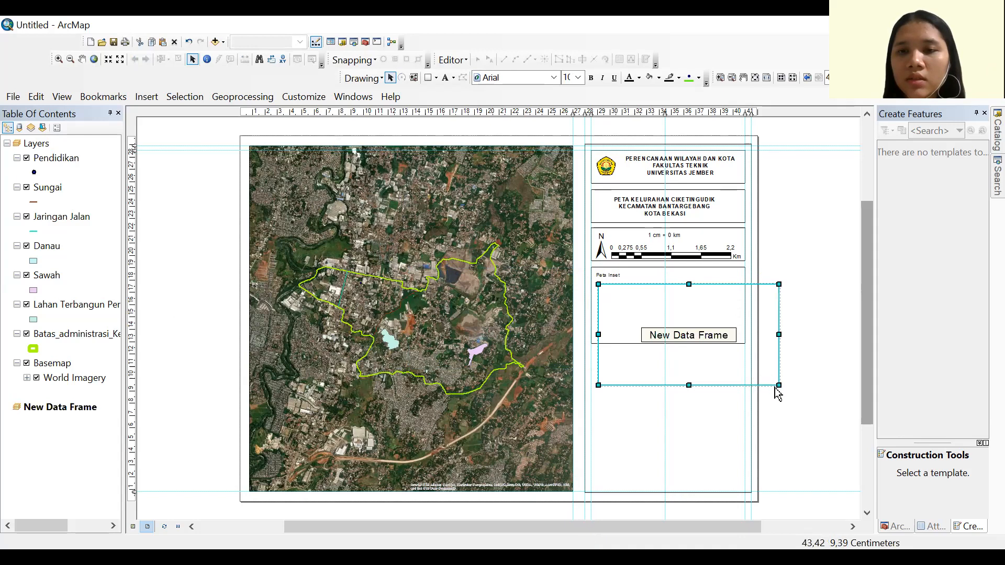
left_click_drag(779, 386, 649, 325)
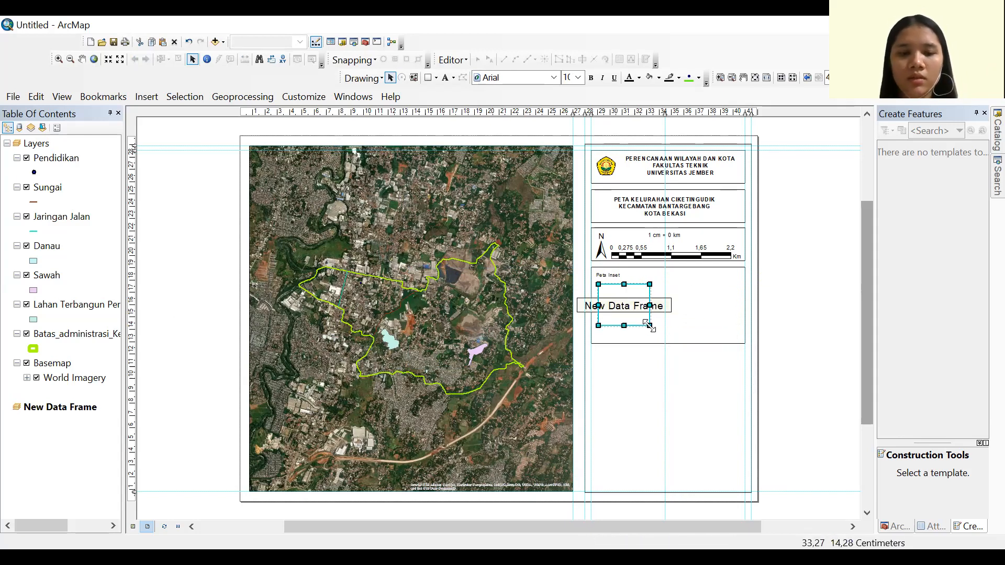
Duplicate the small inset data frame and place the copy beside it at the other end of the fourth box
key("ctrl+c")
key("ctrl+v")
mouse_move(635, 309)
left_mouse_down()
mouse_move(717, 312)
mouse_move(708, 300)
mouse_move(694, 309)
left_mouse_up()
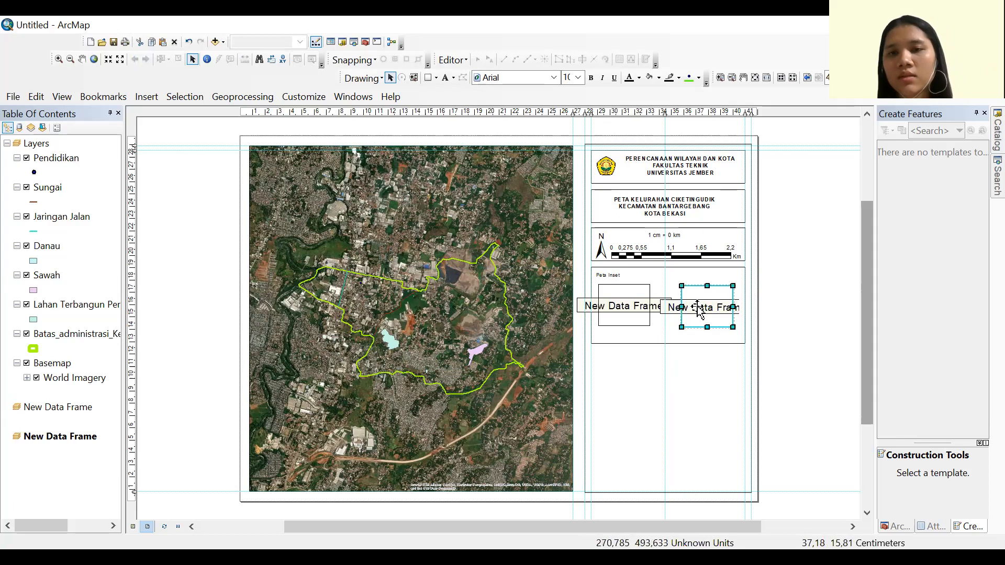
left_click(651, 346)
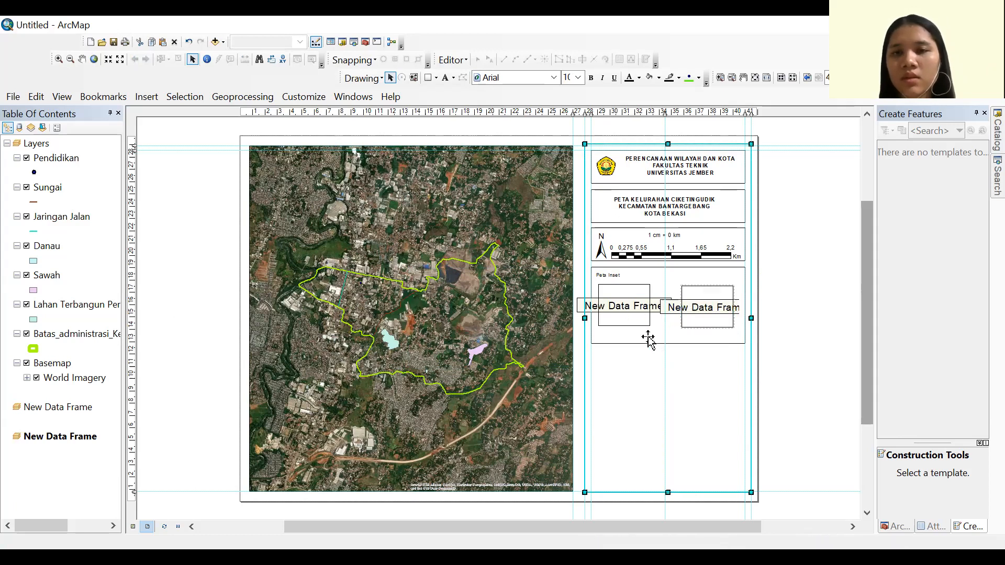
Make the data frame directly below the "Peta Inset" text the active one
left_click(638, 316)
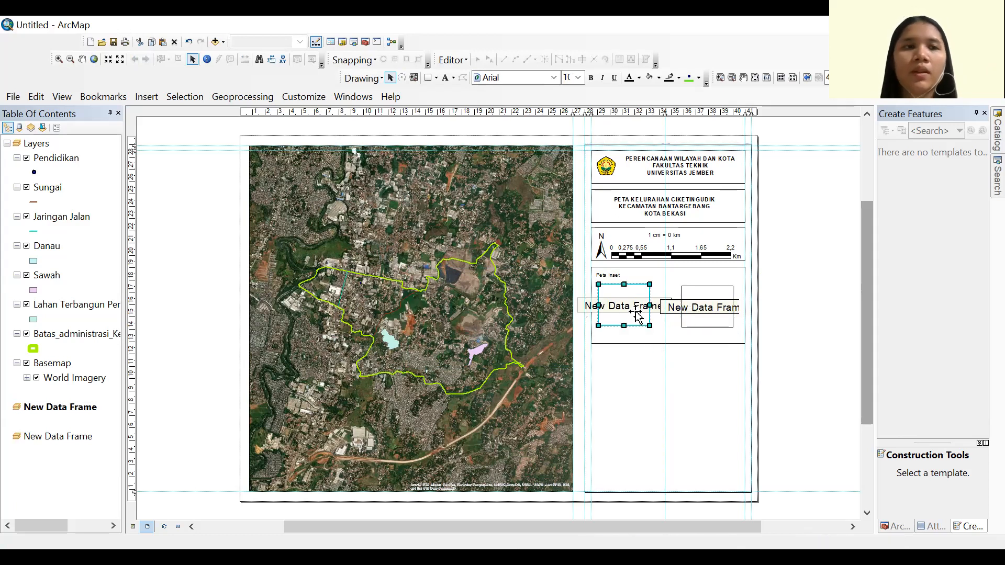
double_click(618, 309)
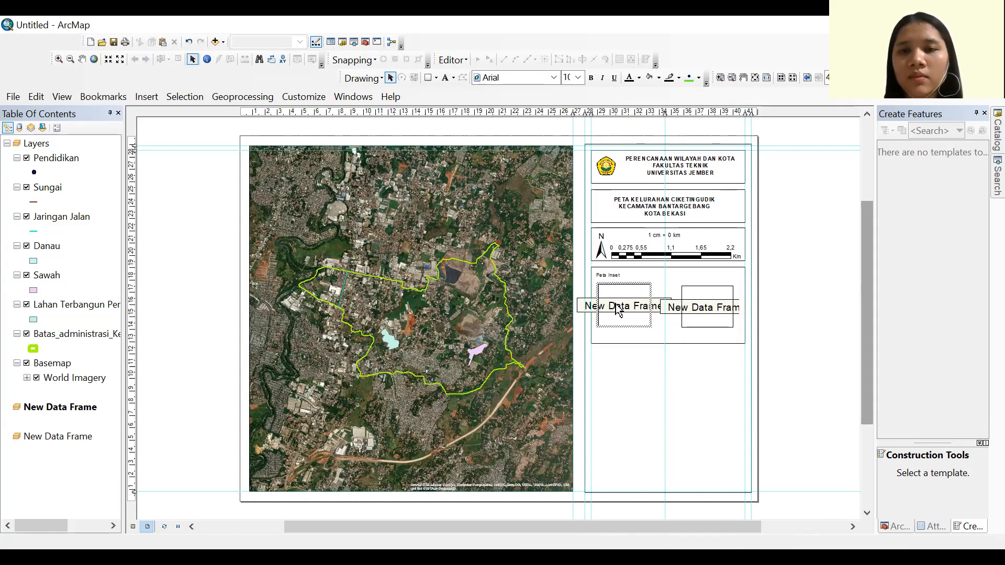
left_click(642, 340)
left_click(631, 305)
left_click(631, 305)
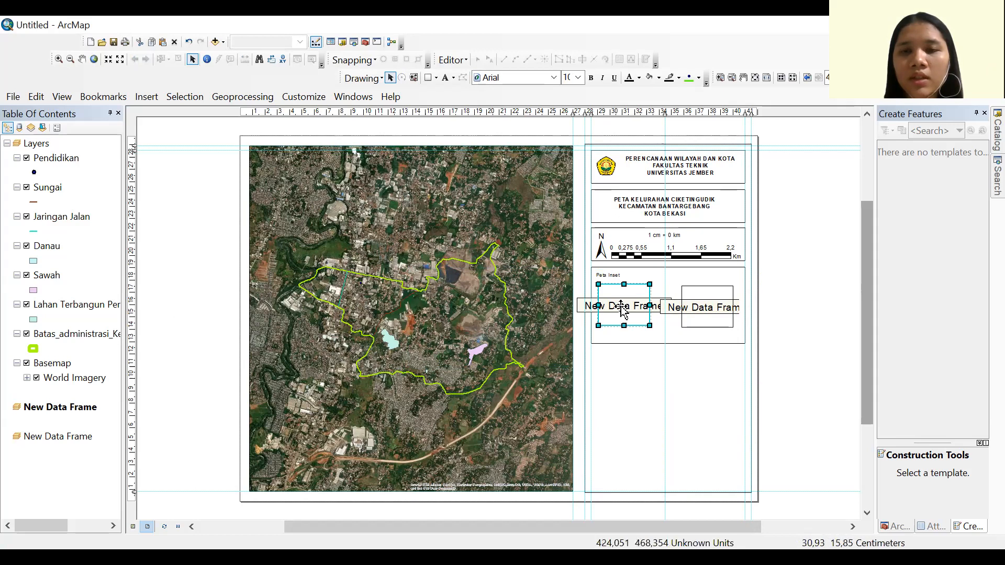
right_click(635, 46)
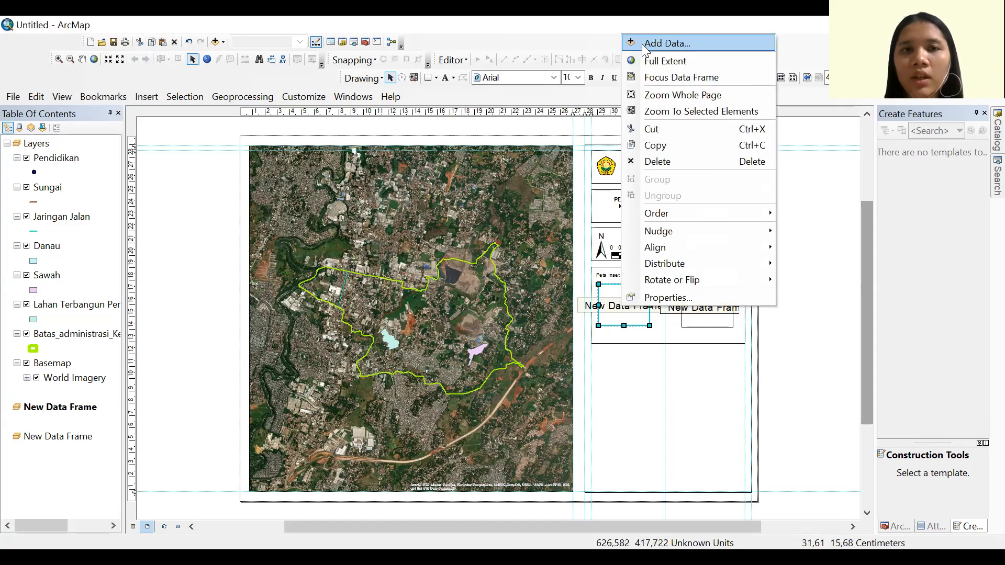
left_click(649, 41)
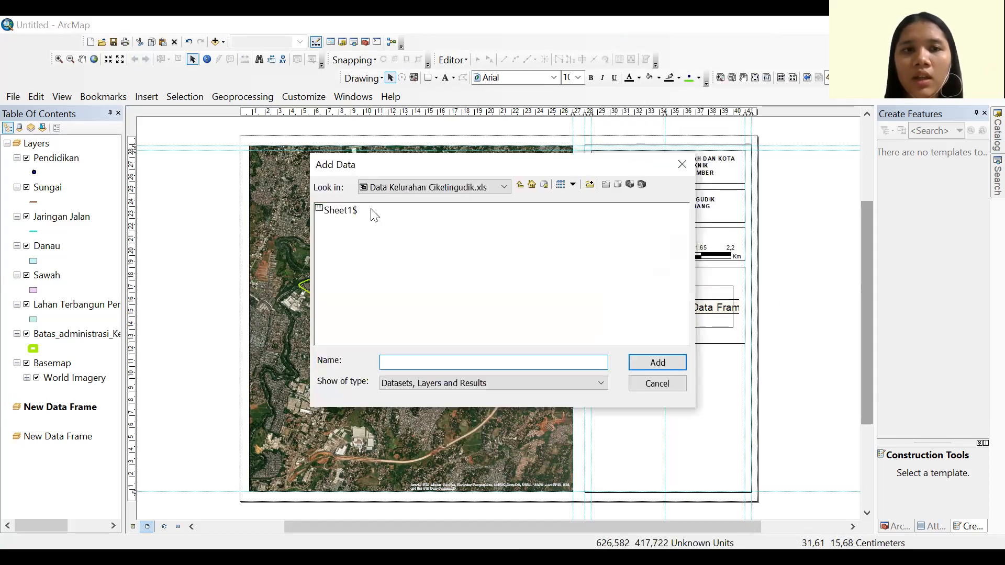
left_click(532, 185)
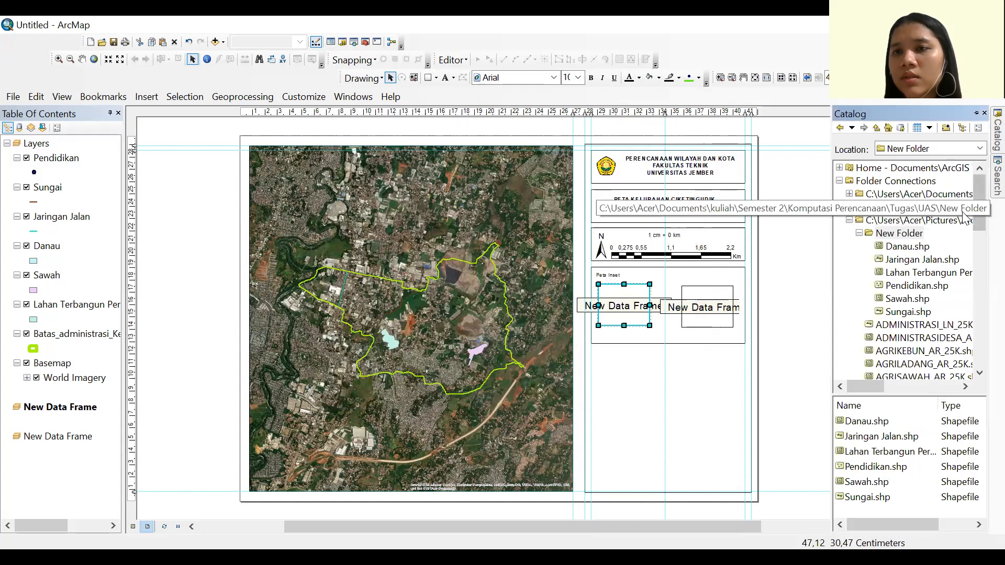
left_click(940, 340)
left_click_drag(940, 340, 897, 337)
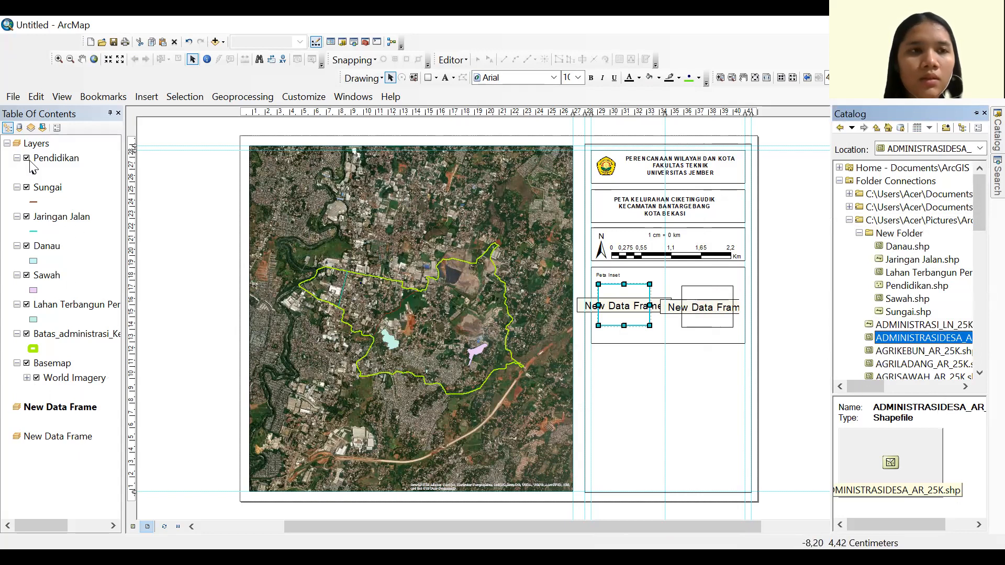
left_click(46, 331)
right_click(48, 333)
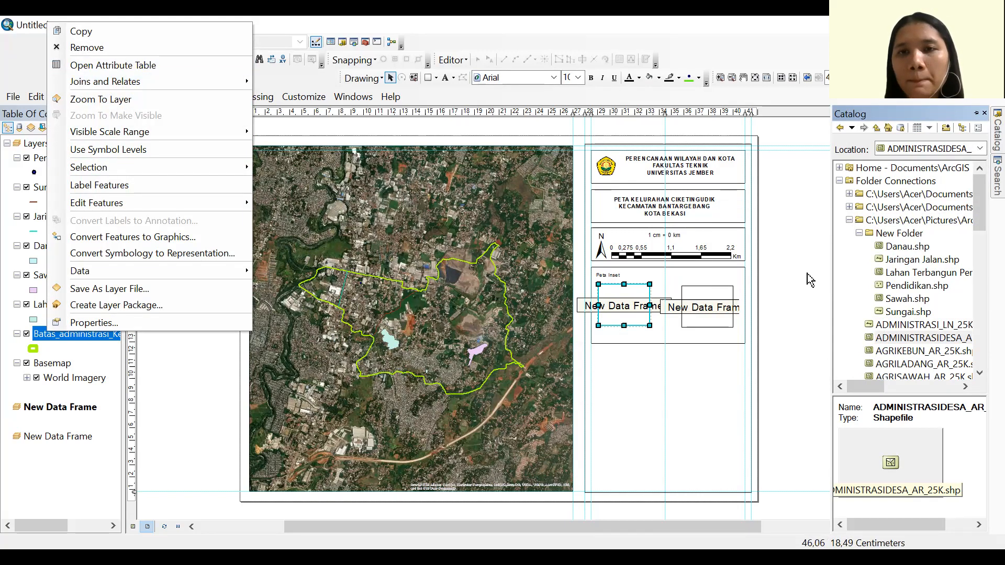
left_click(394, 18)
Add Batas_administrasi_Kelurahan_Ciketingudik.shp to the inset data frame directly below the "Peta Inset" text
left_click(616, 308)
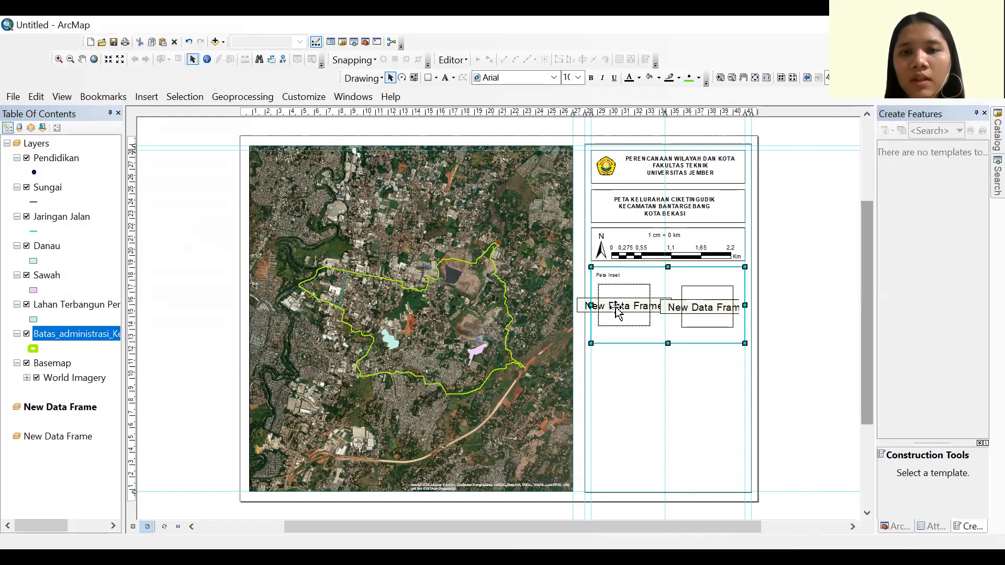
left_click(616, 308)
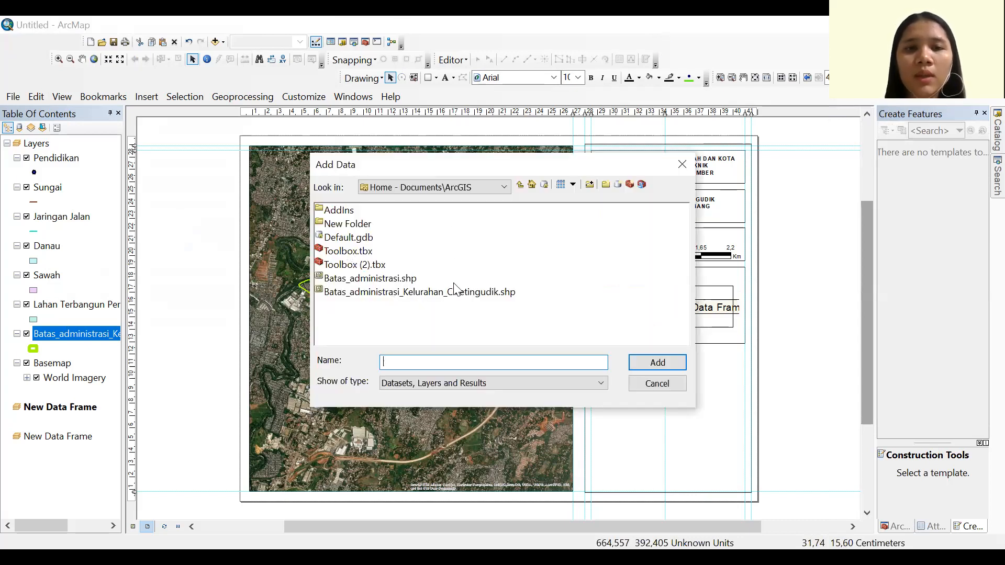
left_click(481, 295)
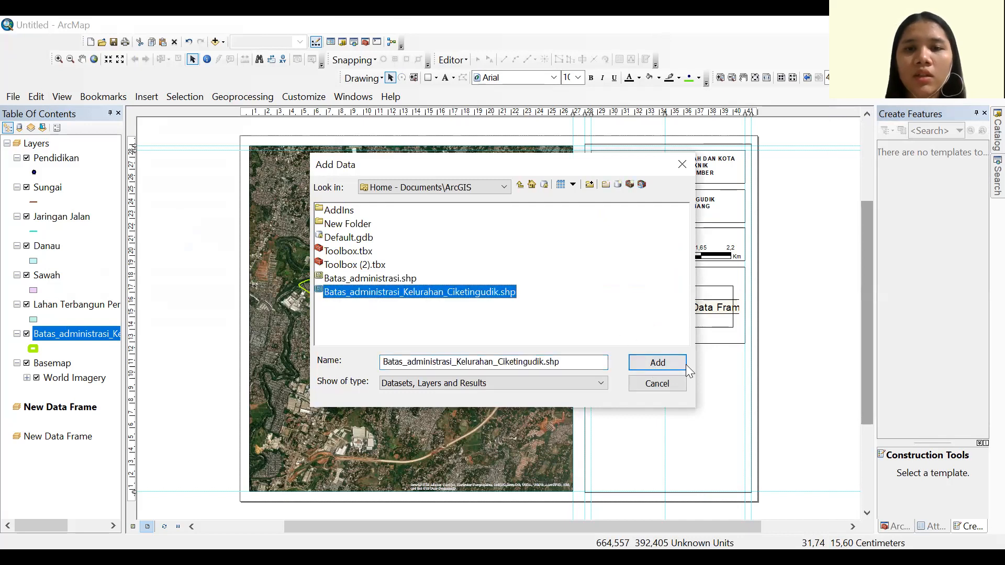
left_click(658, 363)
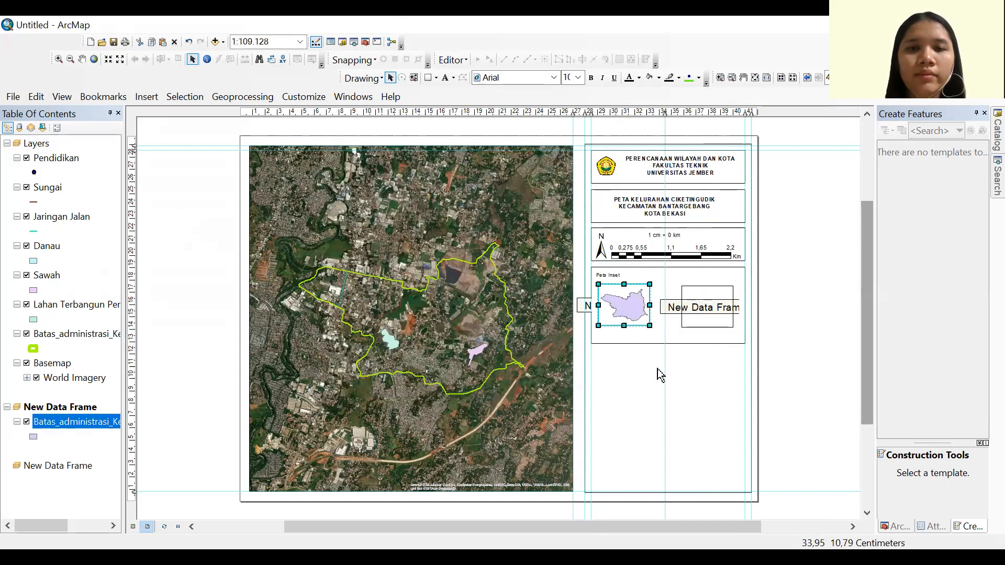
Zoom the village boundary inset map out to a scale of 1:200.000
left_click(119, 59)
left_click(119, 60)
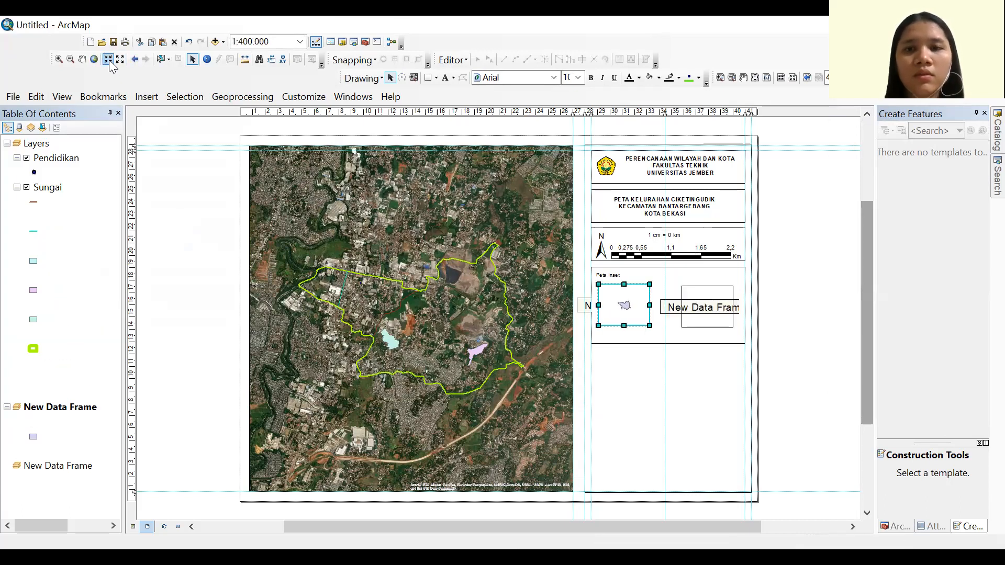
left_click(109, 59)
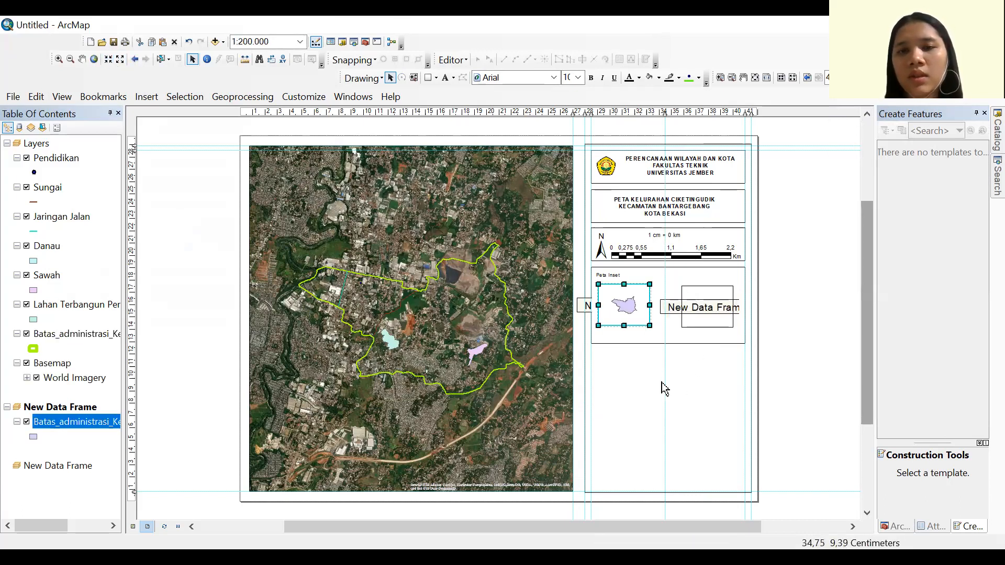
Activate the second, empty inset data frame, add ADMINISTRASIDESA_AR_25K.shp to it and zoom it out to 1:1.000.000
left_click(707, 314)
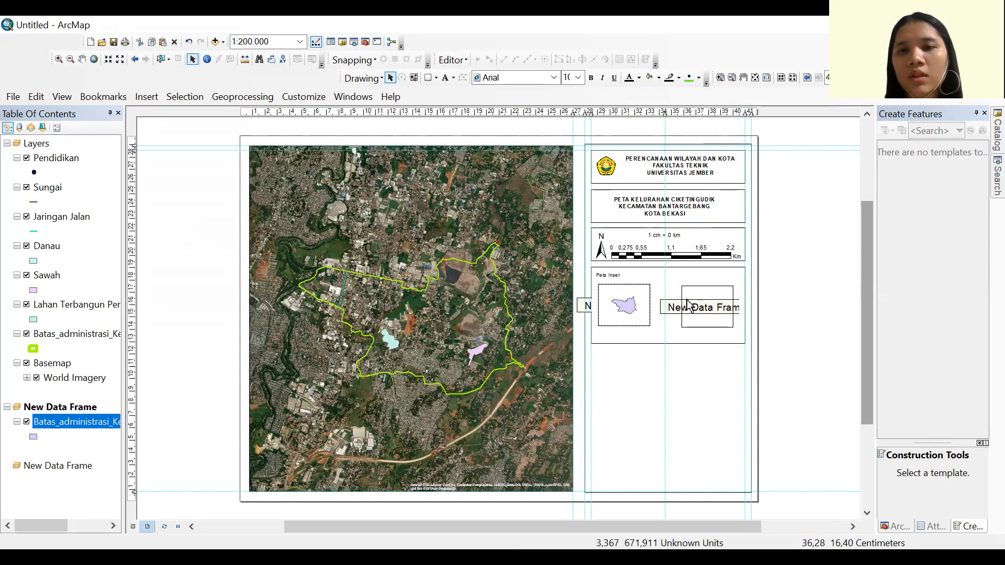
right_click(711, 309)
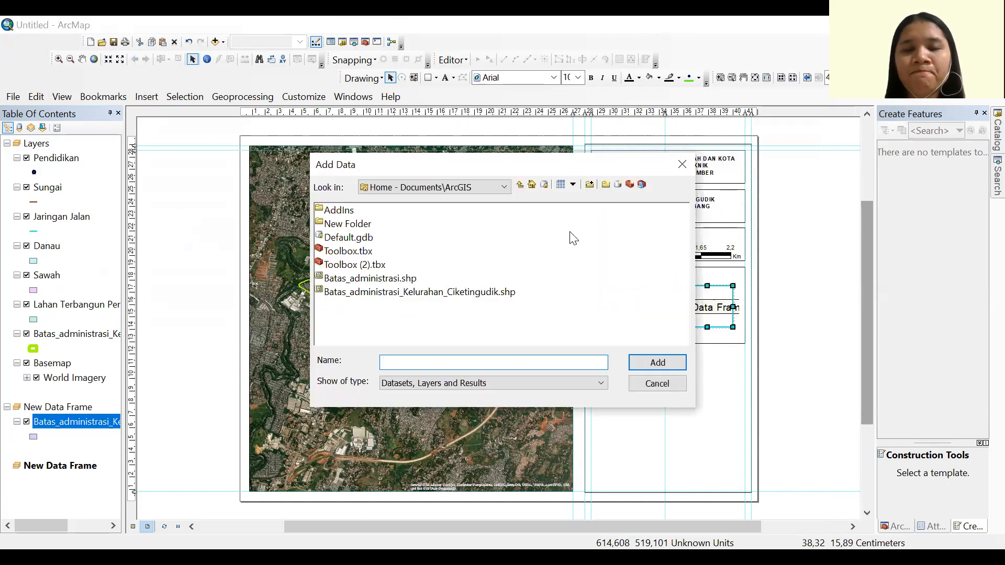
left_click(682, 164)
mouse_move(997, 134)
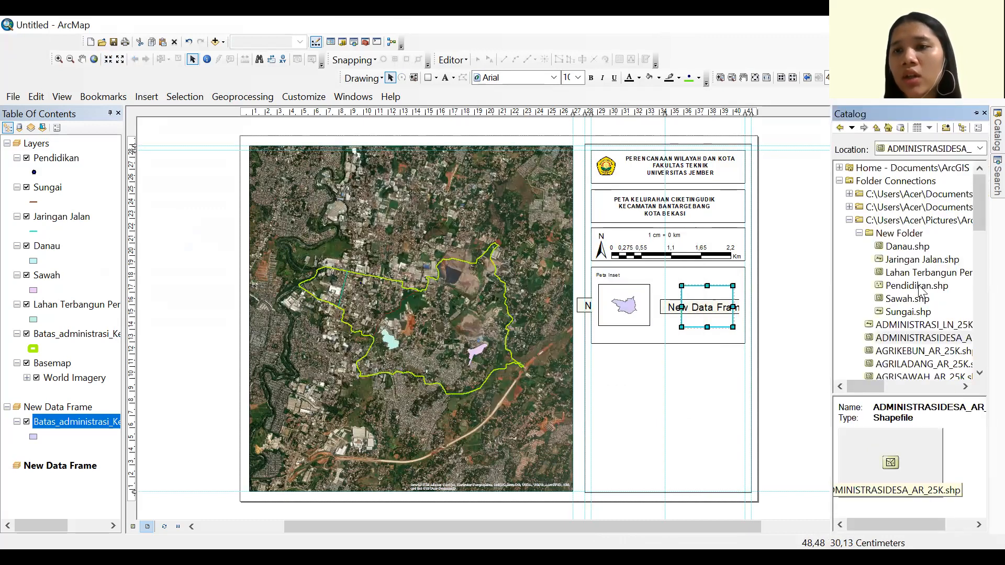
scroll(919, 289, "down", 2)
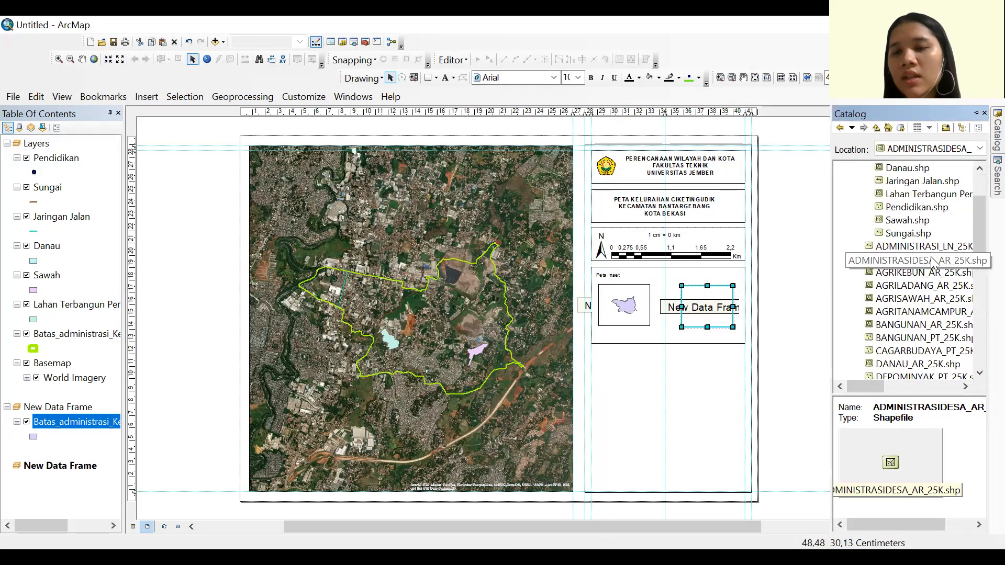
mouse_move(934, 262)
left_mouse_down()
mouse_move(266, 413)
mouse_move(669, 536)
mouse_move(79, 390)
mouse_move(64, 475)
left_mouse_up()
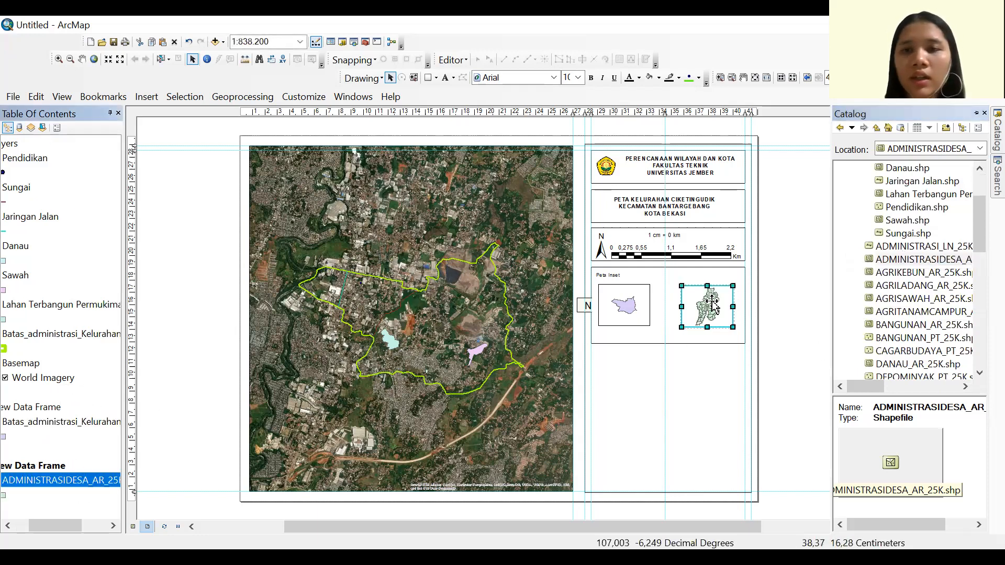
left_click(119, 59)
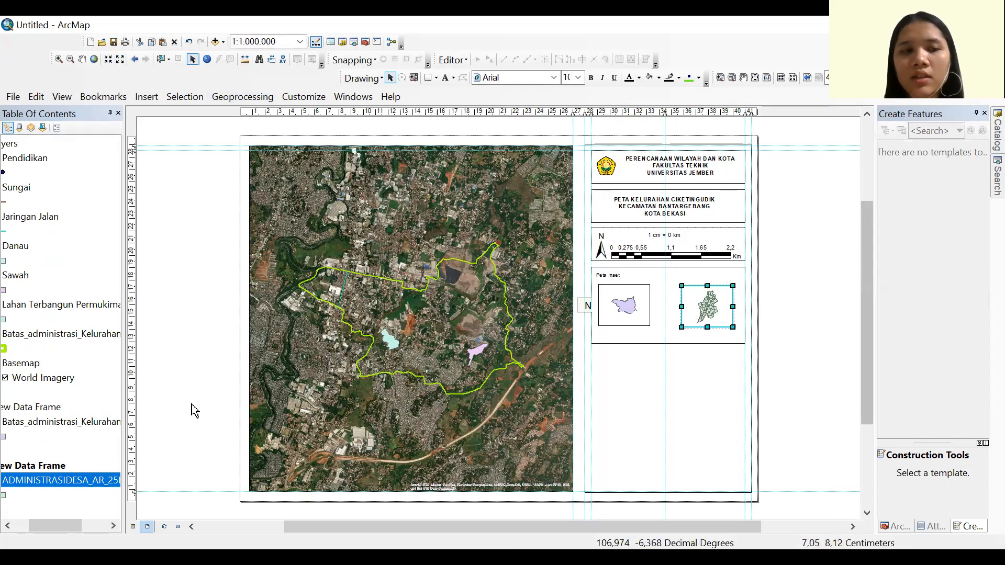
Set the ADMINISTRASIDESA_AR_25K layer's symbology to unique values based on the NAMOBJ field
left_click_drag(73, 521, 31, 515)
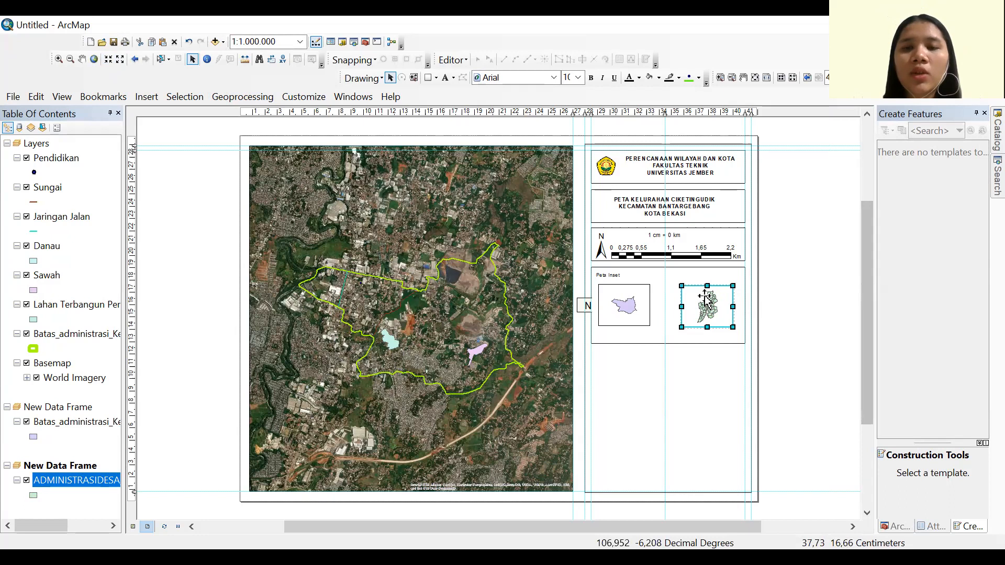
right_click(71, 480)
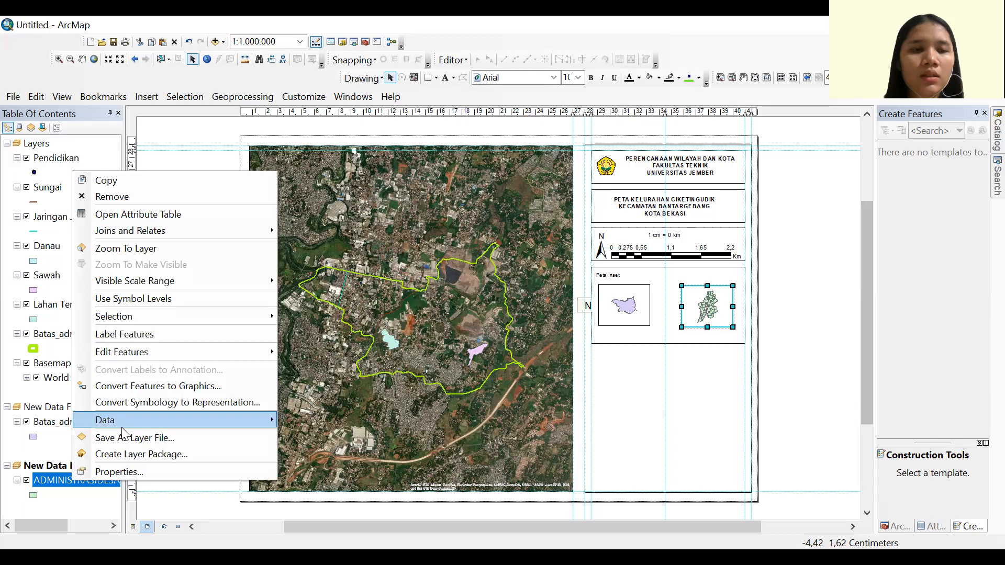
left_click(140, 471)
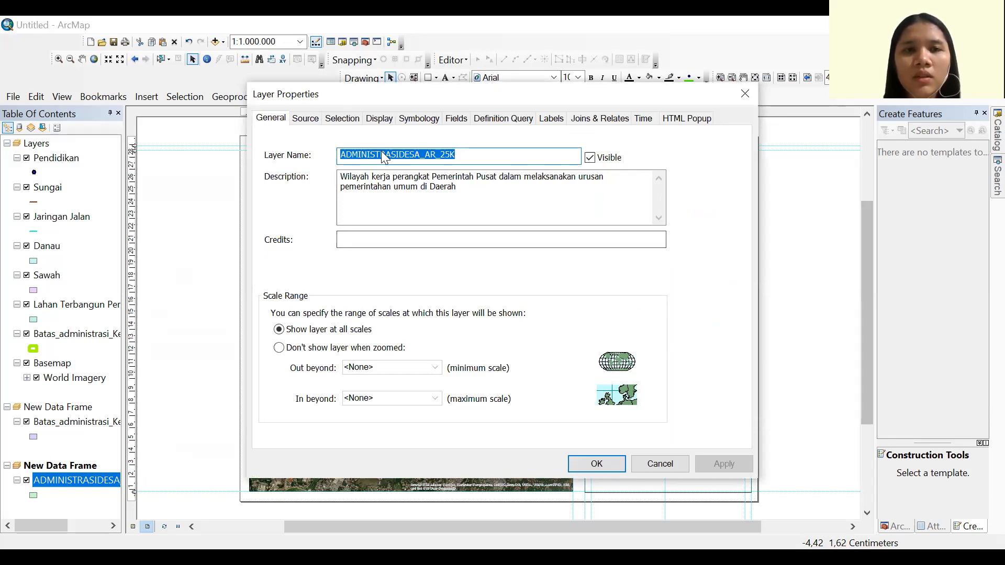
left_click(418, 118)
left_click(282, 166)
left_click(448, 177)
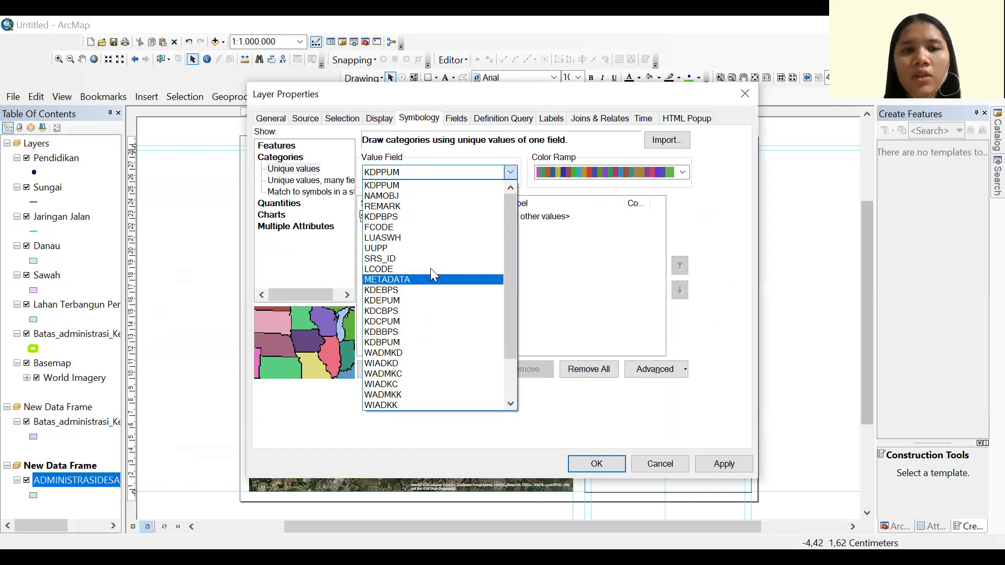
left_click(399, 198)
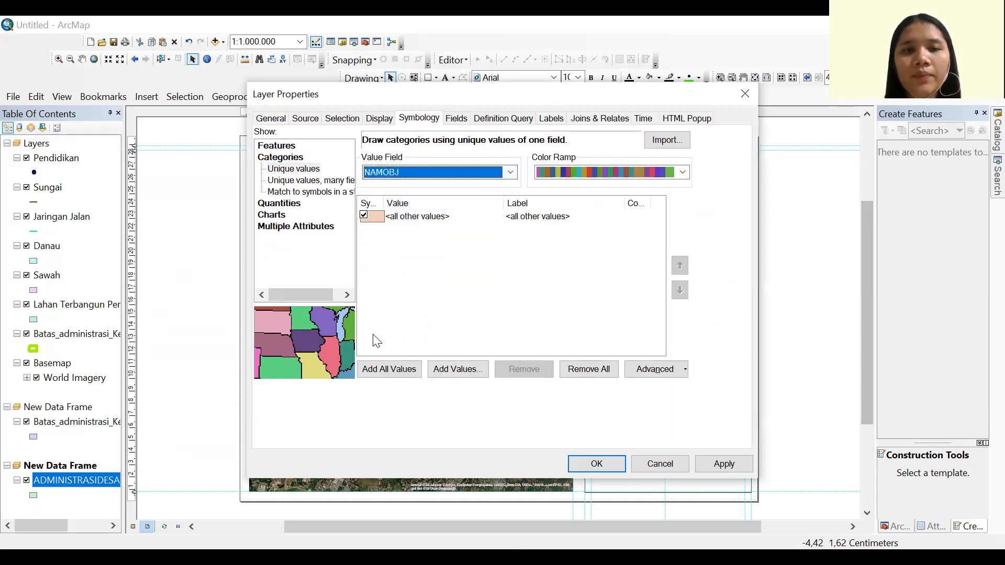
Add only the value Ciketingudik as a category in the layer's unique-value symbology
left_click(438, 368)
scroll(463, 278, "down", 2)
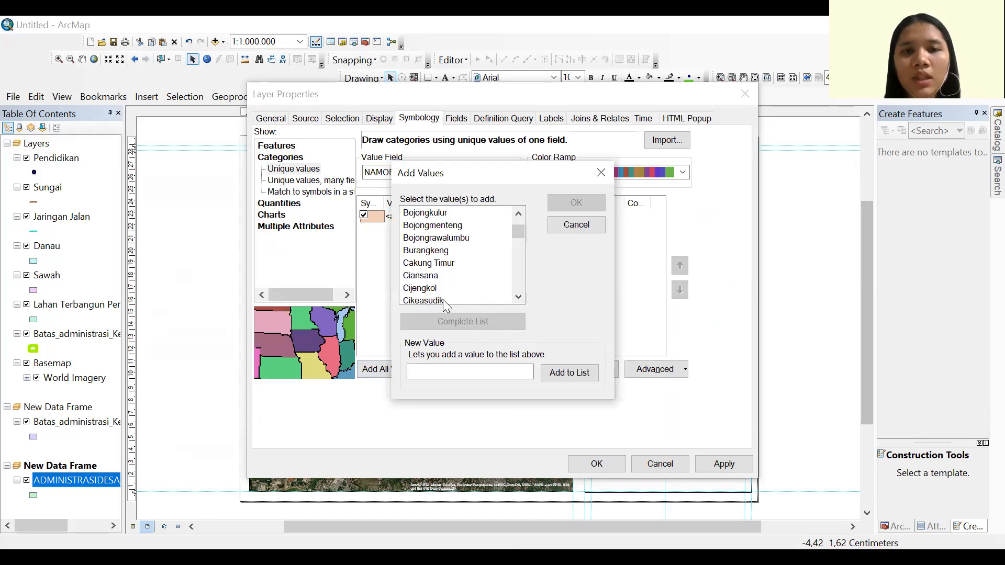
scroll(442, 300, "down", 1)
left_click(442, 277)
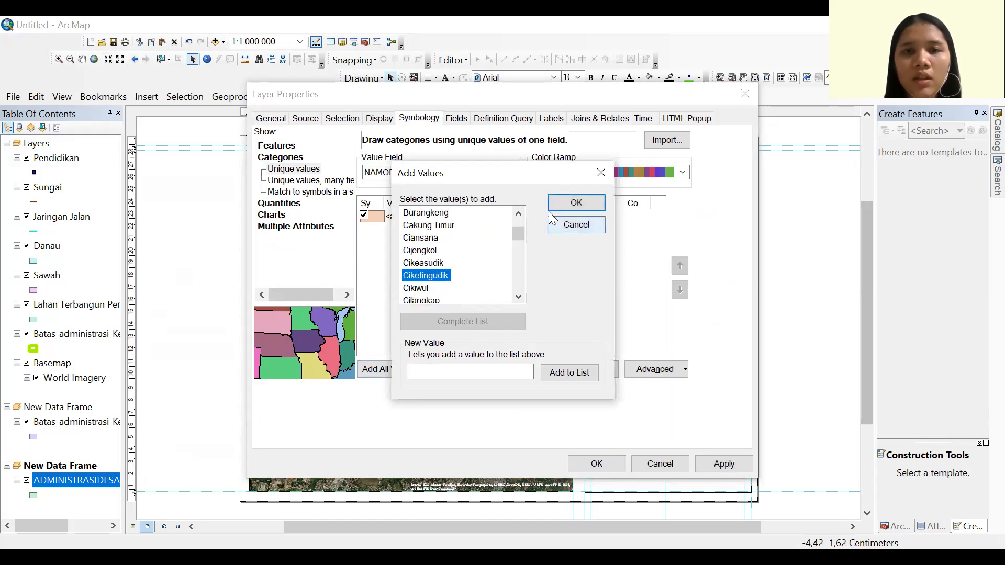
left_click(548, 203)
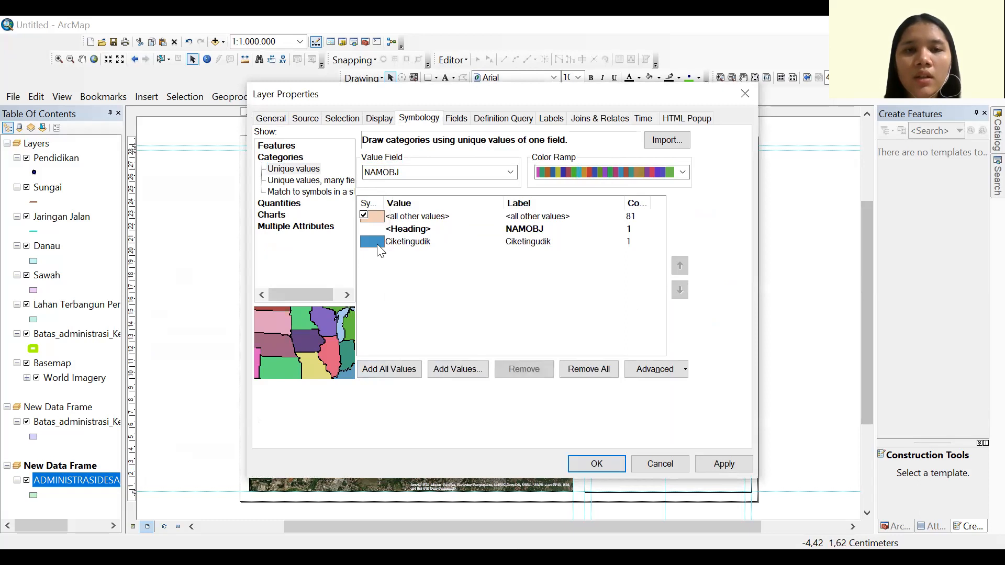
Give the Ciketingudik category the Lilac symbol and apply the layer's symbology
left_click(379, 246)
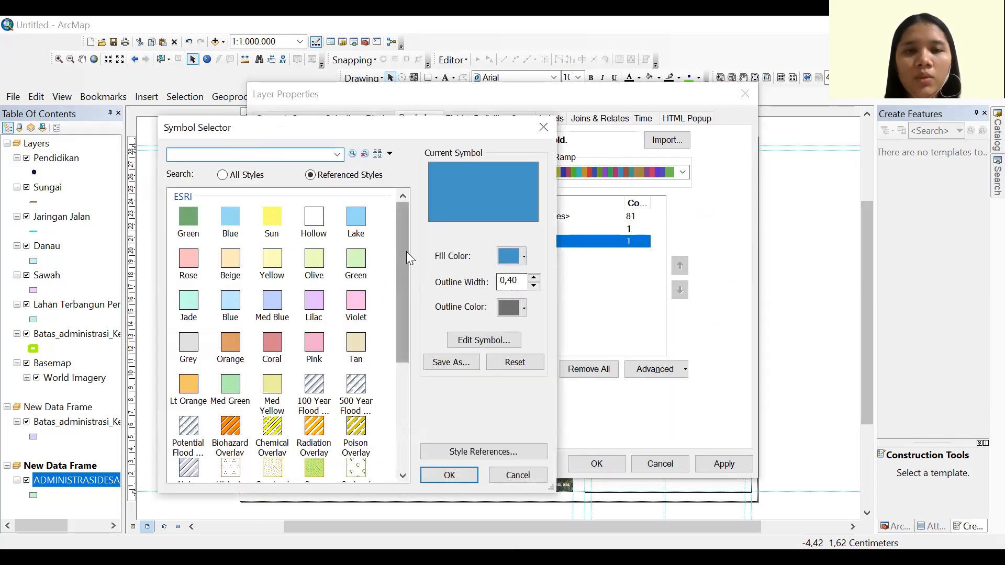
left_click(315, 302)
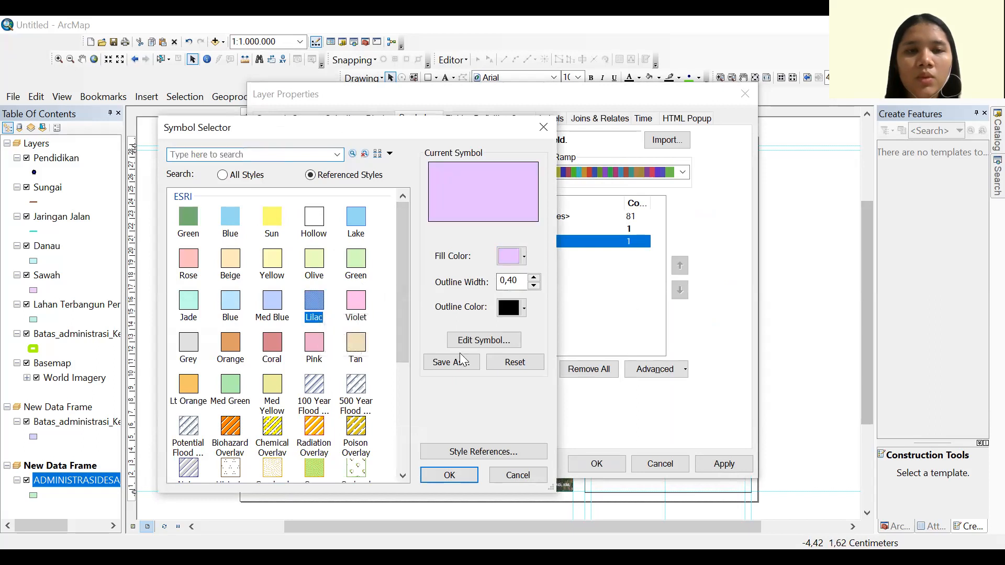
left_click(458, 481)
left_click(608, 464)
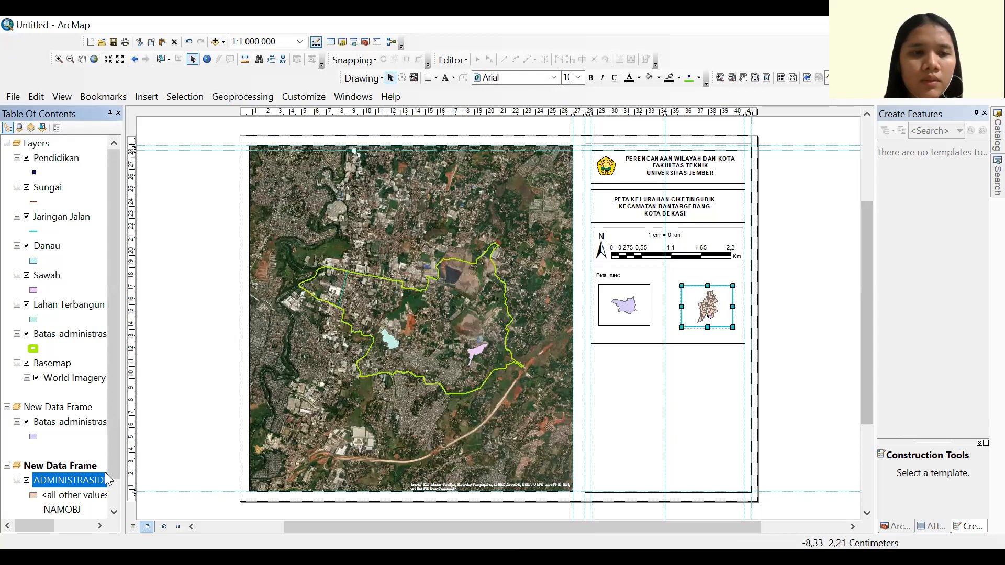
Apply the Lilac symbol to the Batas_administrasi layer in the first inset data frame and deselect the layout elements
scroll(107, 479, "down", 1)
left_click(31, 407)
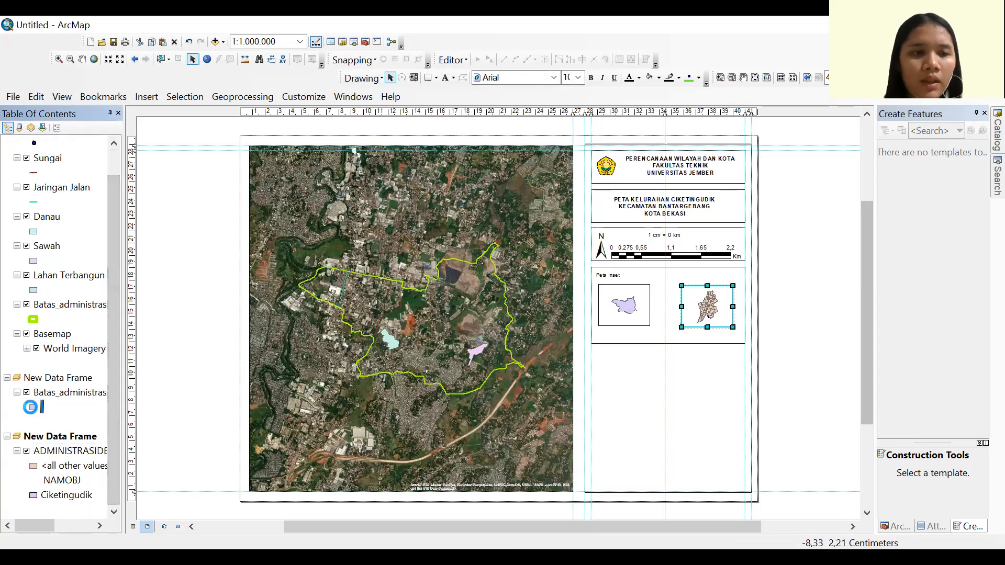
left_click(321, 308)
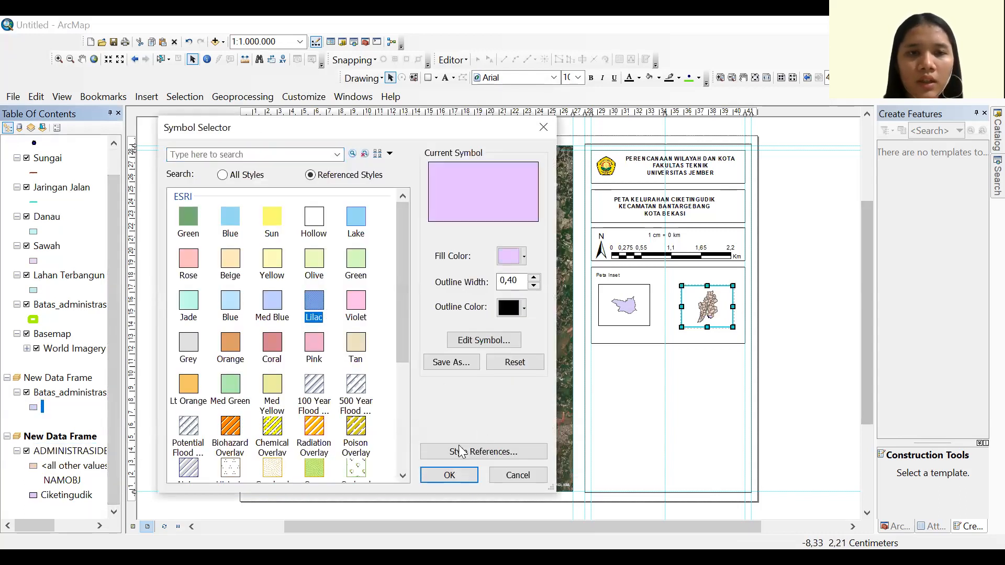
left_click(456, 475)
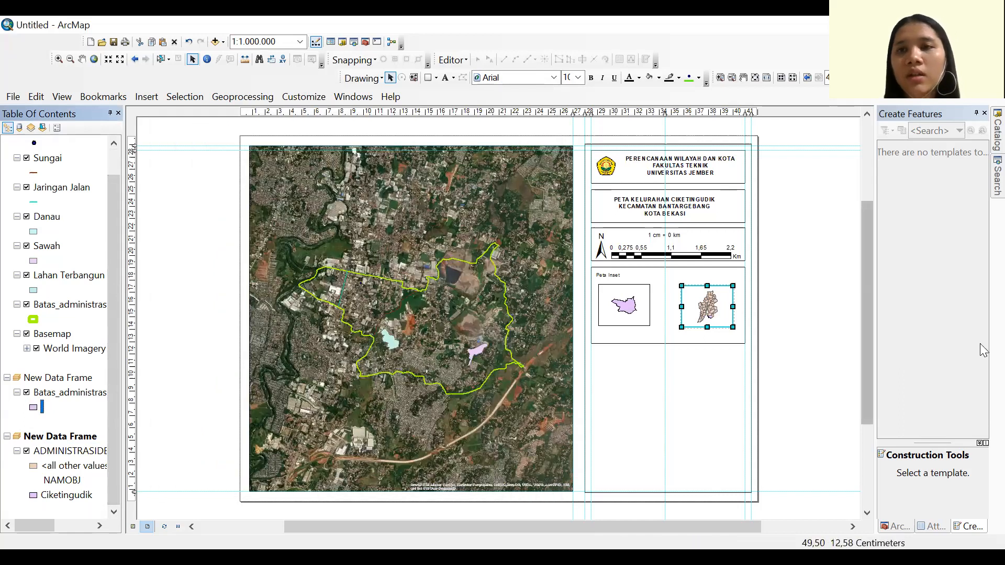
left_click(771, 355)
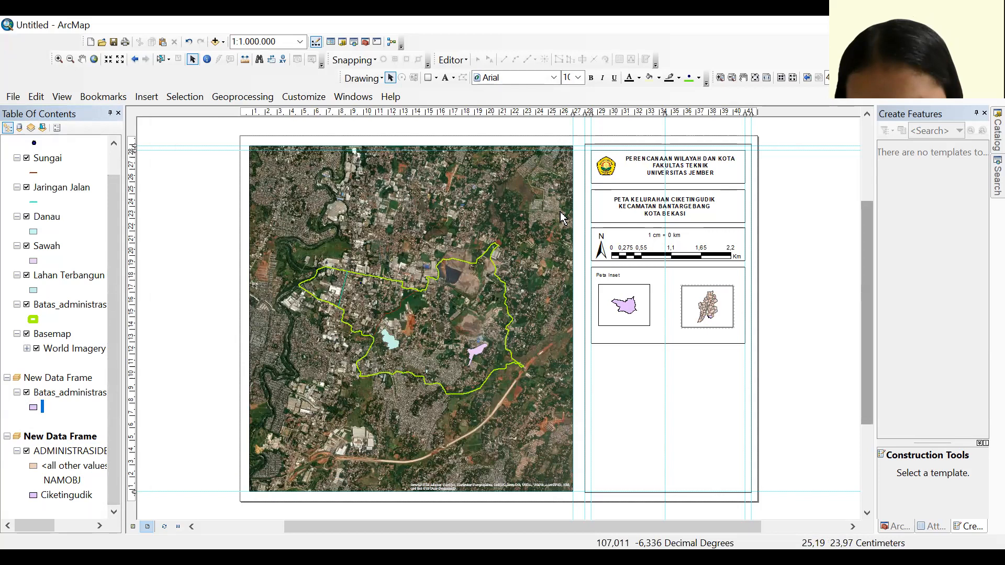
Set the fill color of the Ciketingudik category in the second inset to red
left_click(33, 495)
left_click(511, 259)
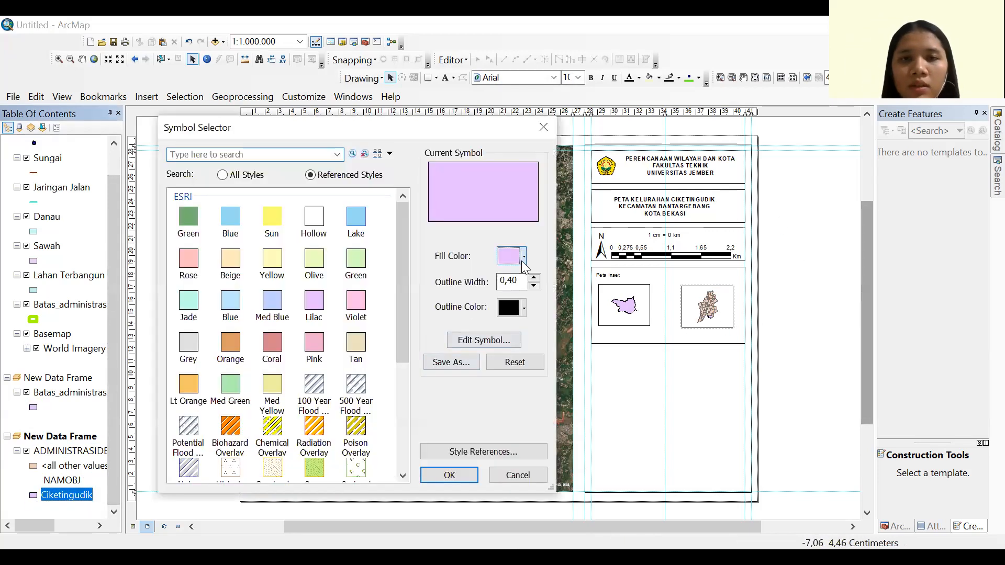
left_click(517, 313)
left_click(449, 475)
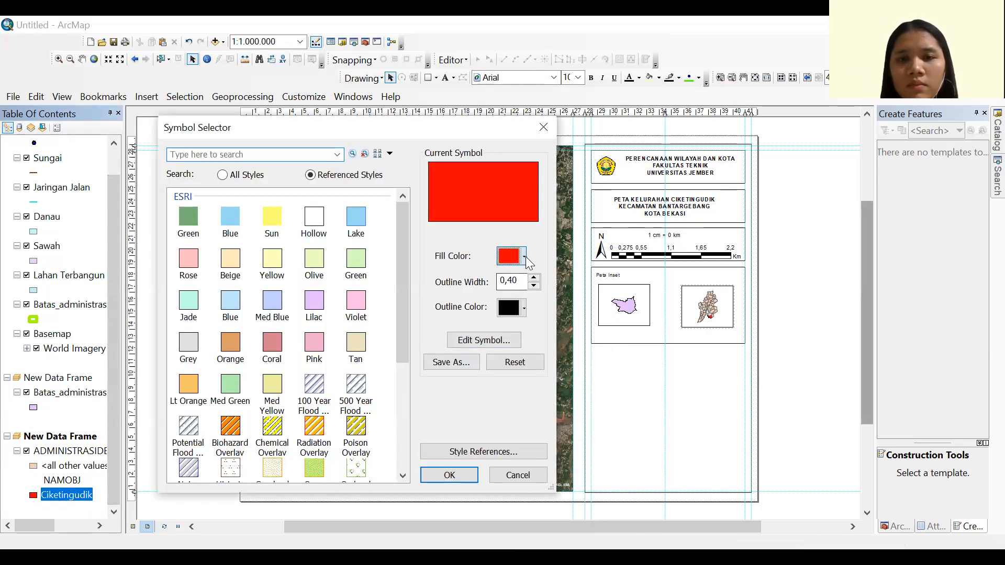
left_click(524, 256)
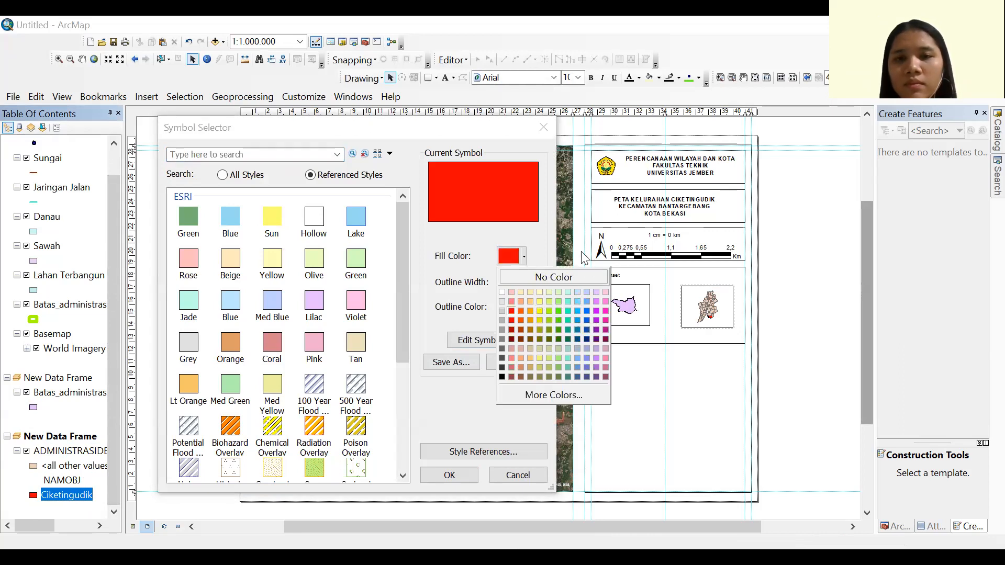
left_click(469, 476)
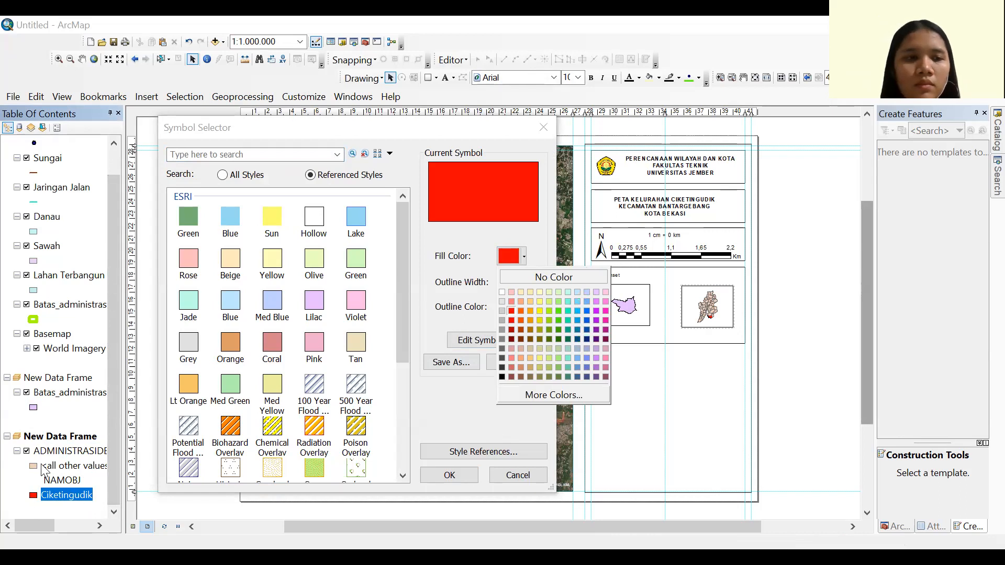
Set the fill color of the Batas_administrasi layer in the first inset data frame to red
left_click(35, 408)
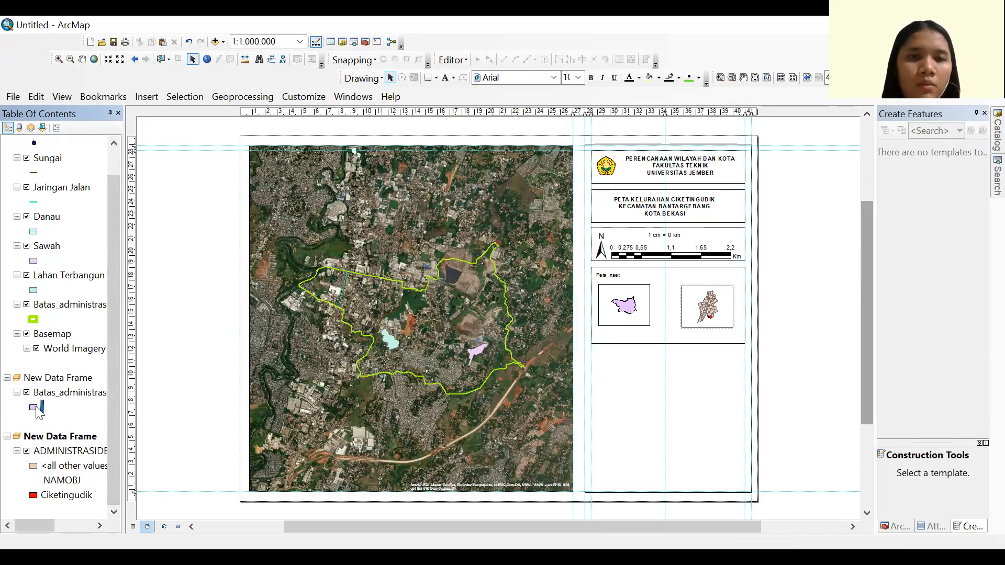
left_click(524, 256)
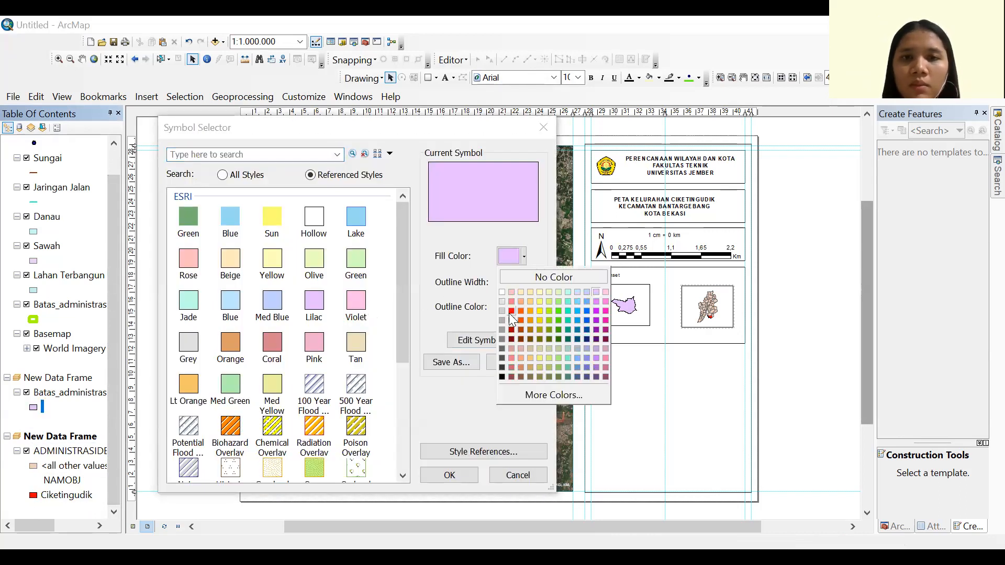
left_click(512, 311)
left_click(449, 475)
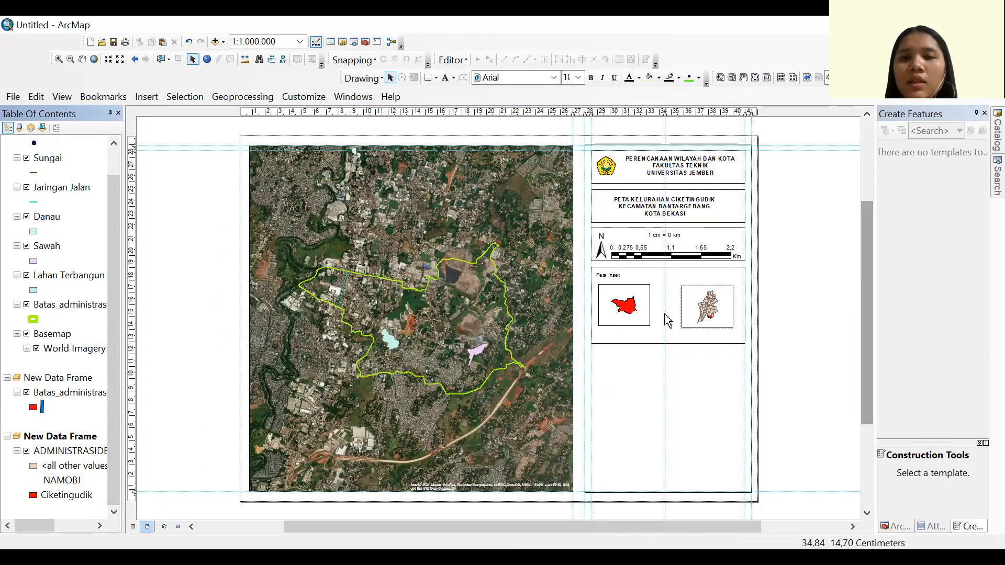
Shorten the Peta Inset box from below so it ends just beneath the two inset maps
left_click(666, 337)
left_click_drag(667, 344, 663, 333)
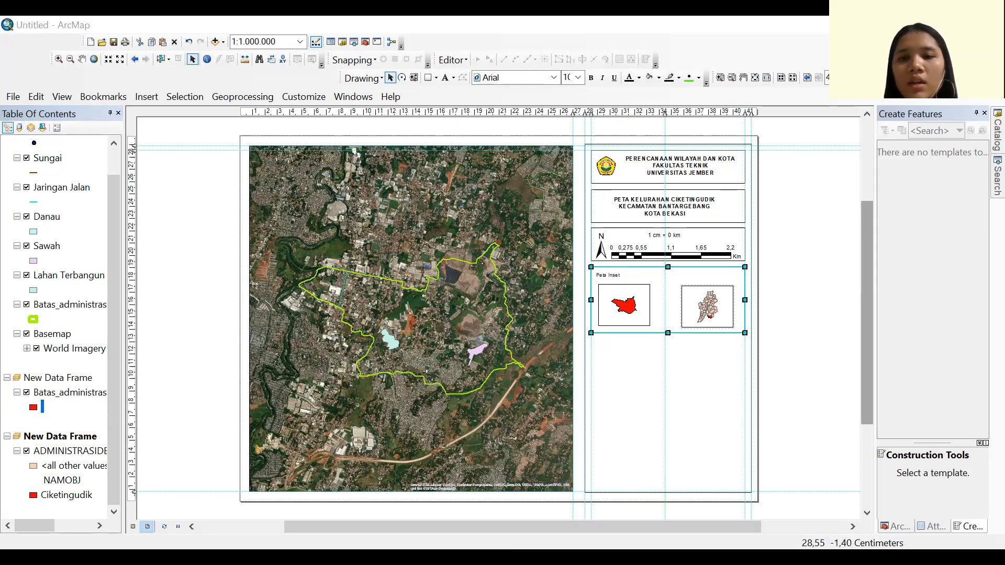
left_click(620, 370)
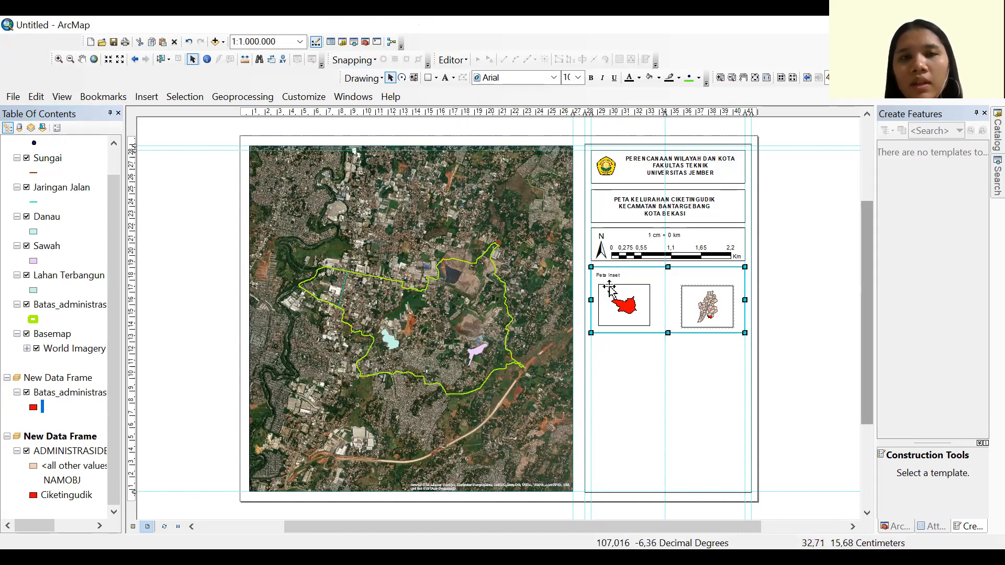
left_click(147, 97)
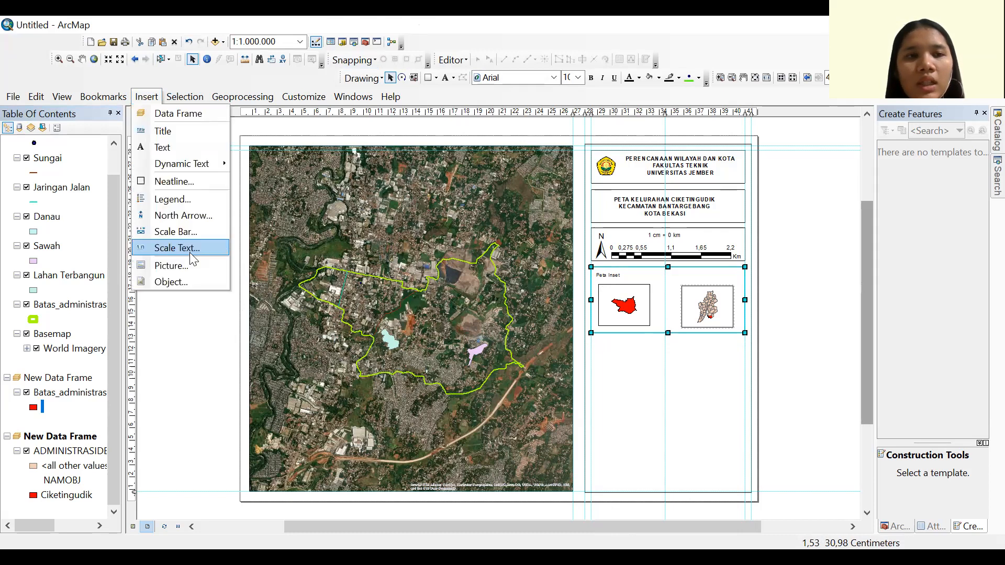
left_click(183, 197)
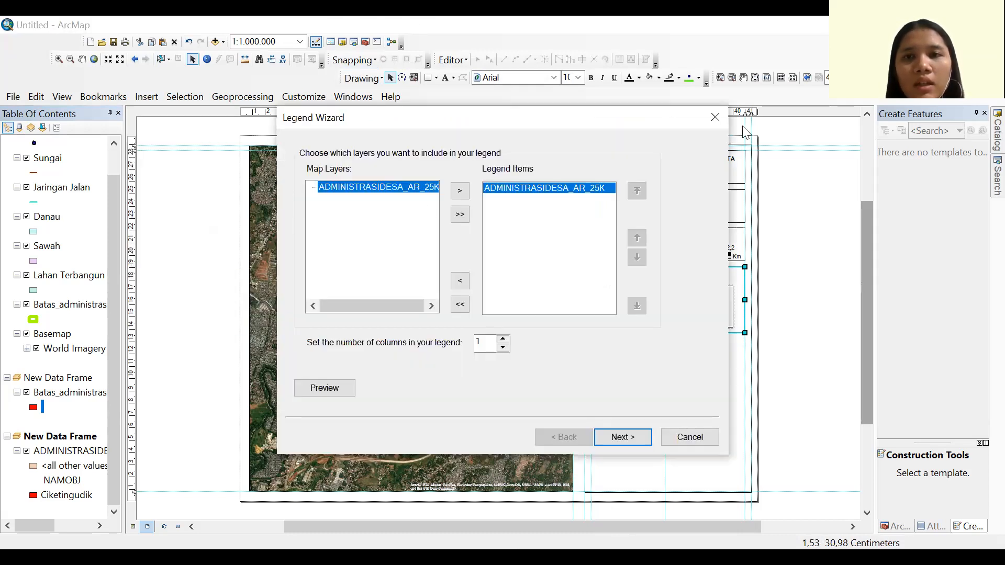
left_click(714, 117)
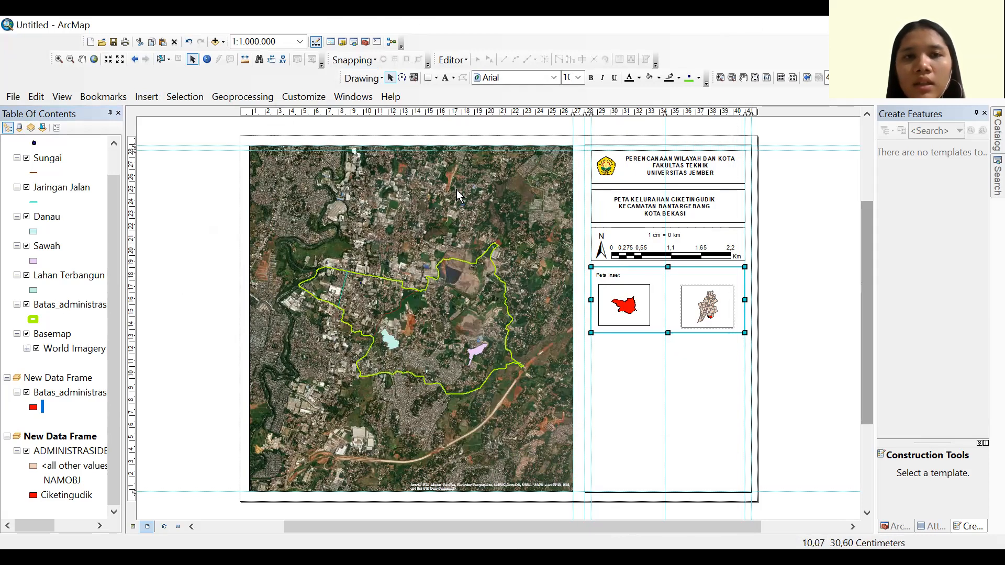
Start a new legend for the main map's data frame and remove all of its default legend items
left_click(391, 210)
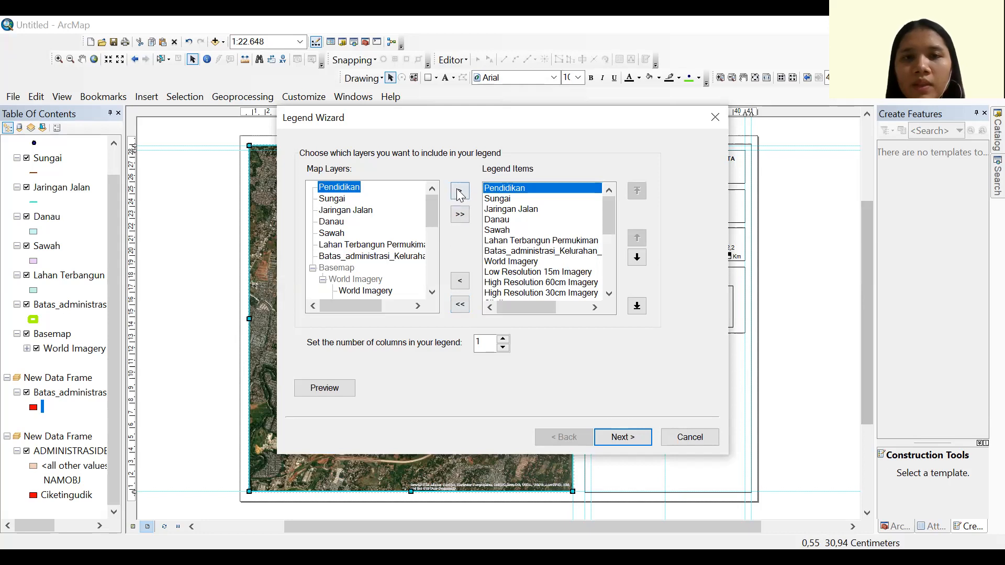
scroll(576, 233, "down", 5)
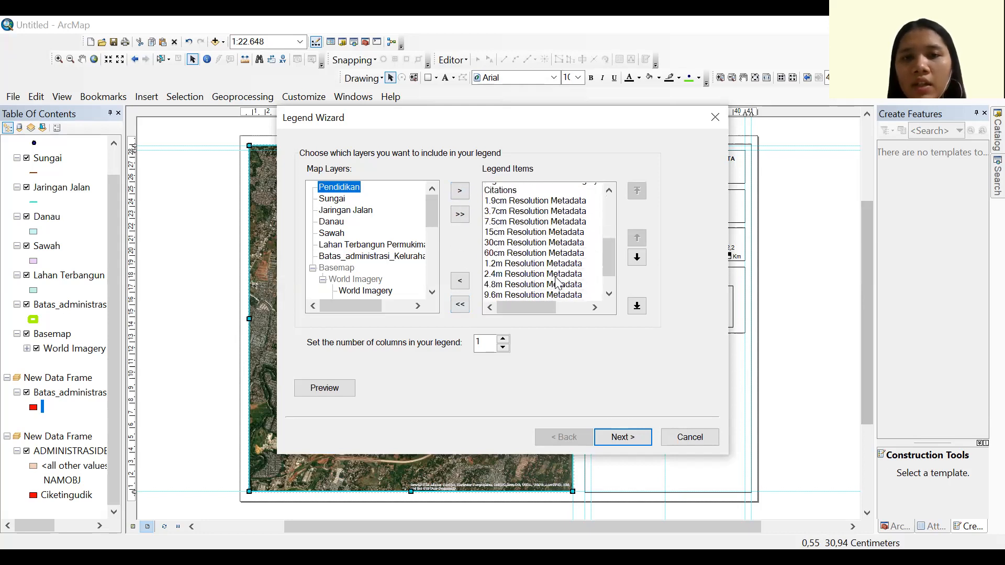
scroll(558, 284, "down", 1)
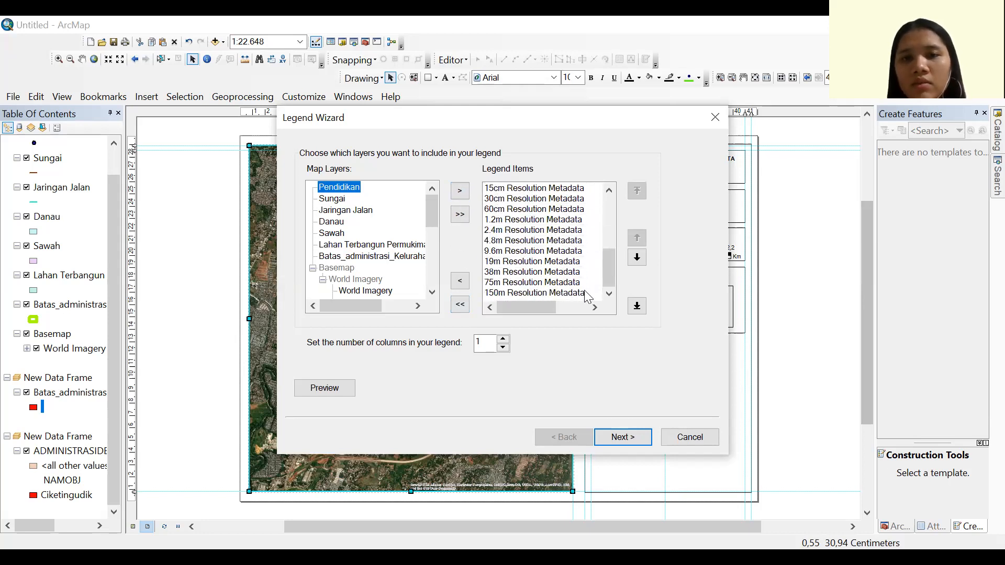
scroll(576, 251, "up", 7)
left_click(460, 305)
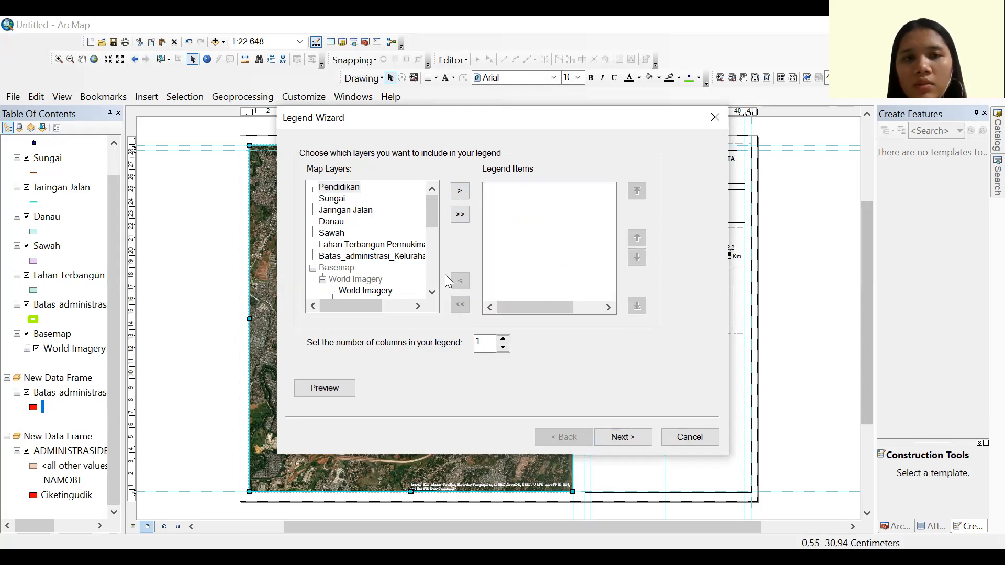
Add the Pendidikan, Sungai, Jaringan Jalan and Danau layers as legend items
left_click(340, 187)
left_click(460, 191)
left_click(337, 199)
left_click(460, 191)
left_click(346, 210)
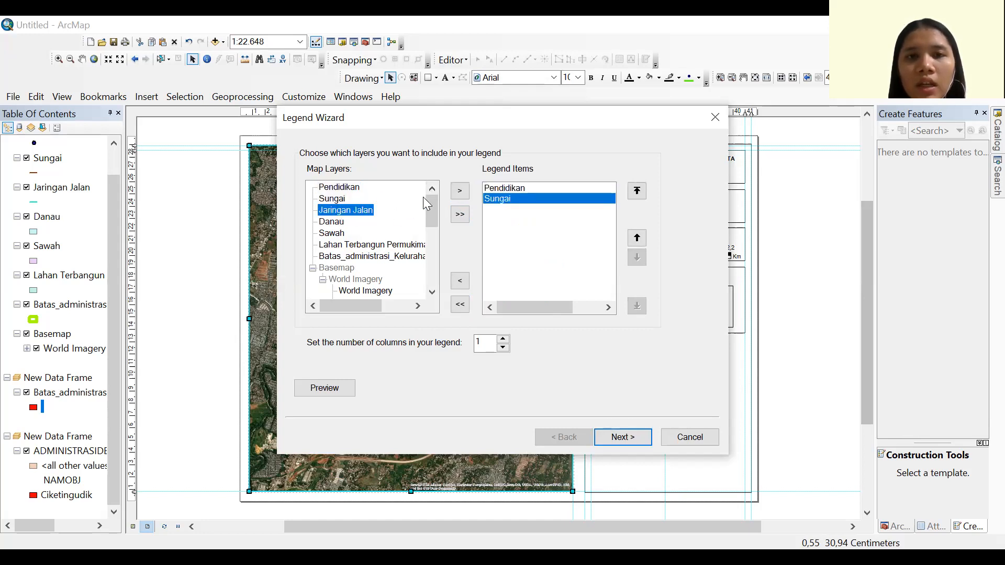
left_click(459, 191)
left_click(333, 222)
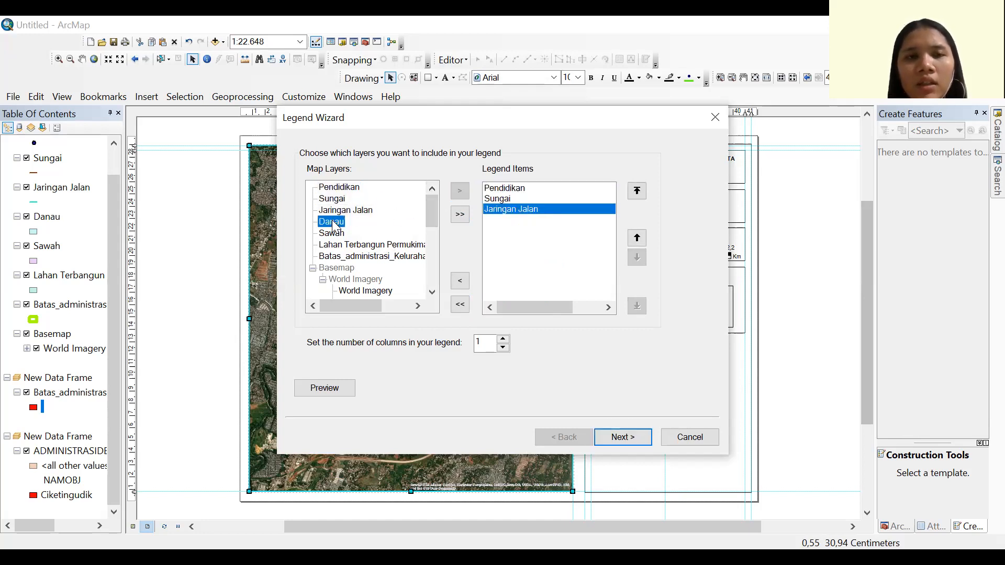
left_click(460, 192)
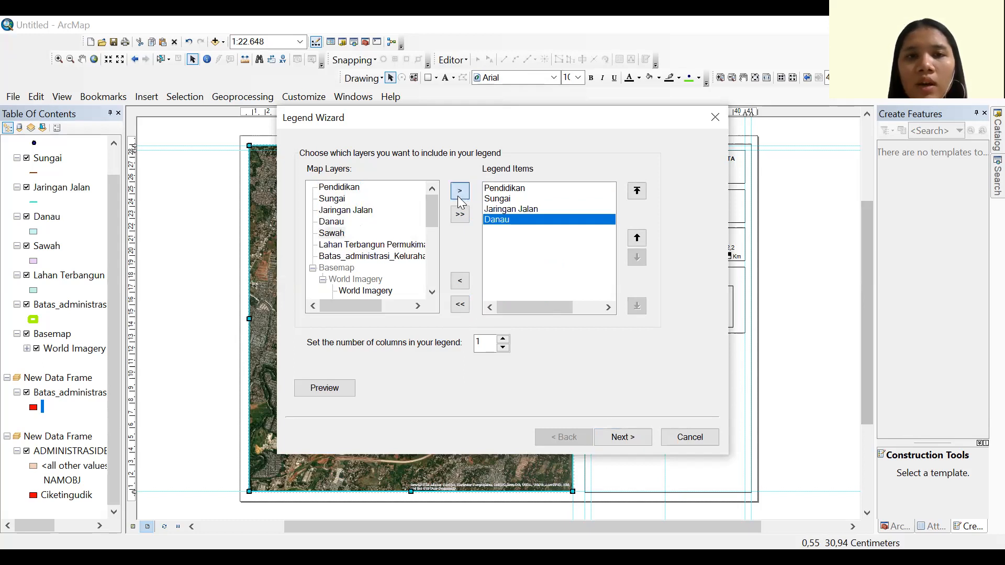
Add Sawah, Lahan Terbangun Permukiman and the Batas_administrasi_Kelurahan layer as legend items and complete the legend
double_click(332, 233)
left_click(366, 244)
left_click(459, 191)
left_click(416, 257)
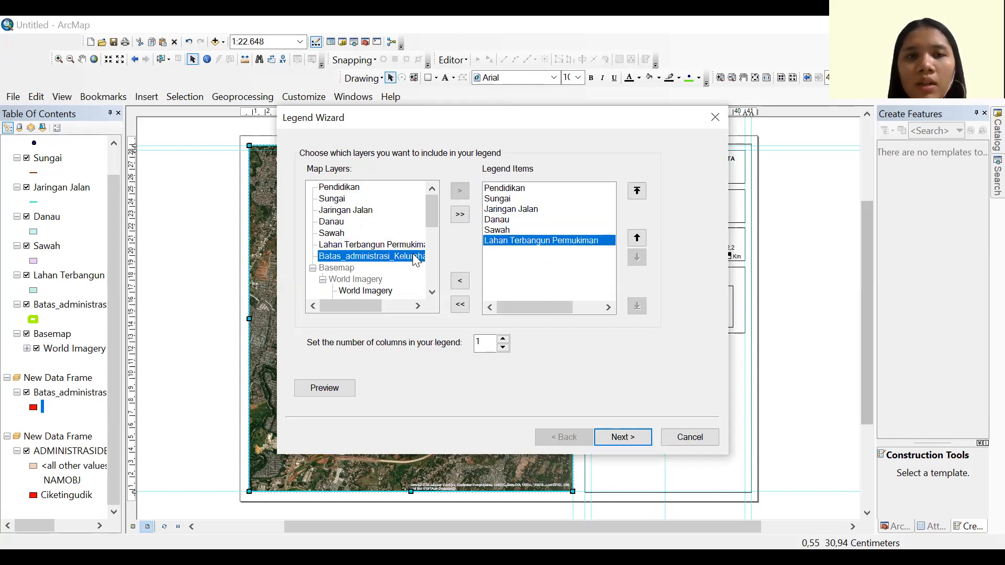
left_click(459, 190)
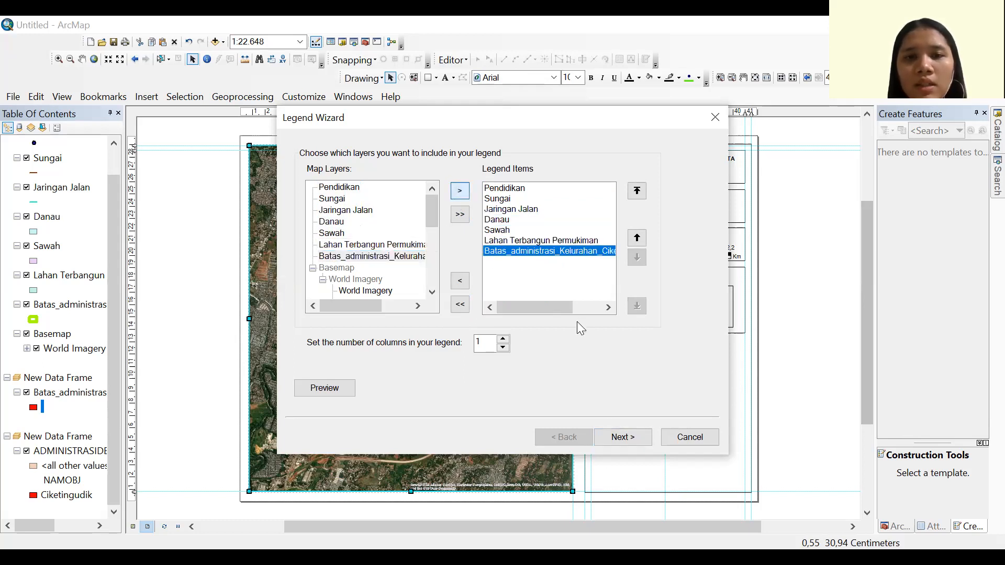
left_click(623, 437)
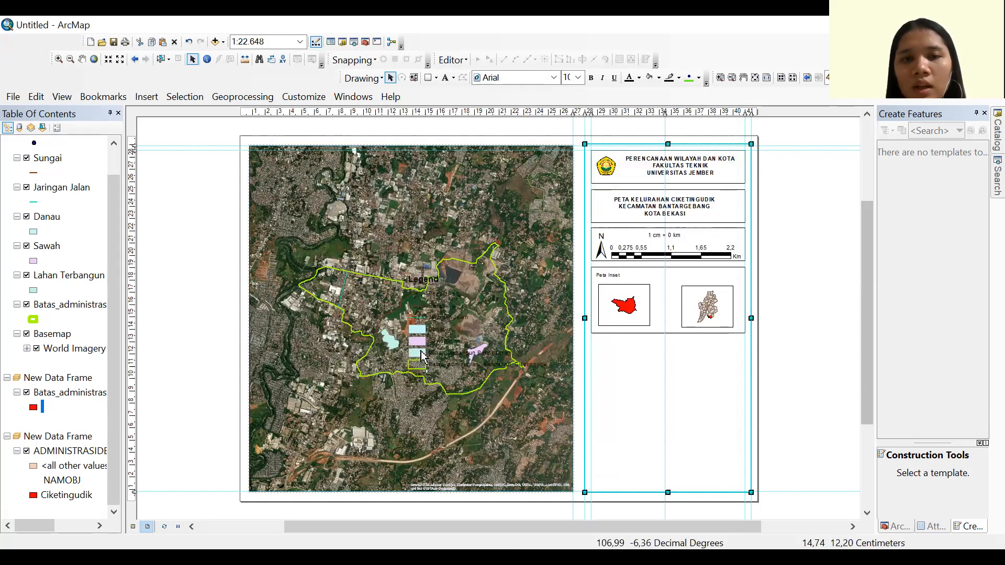
Move the legend below the Peta Inset box and frame it with a copy of that box enlarged to fit
left_click_drag(423, 358, 627, 409)
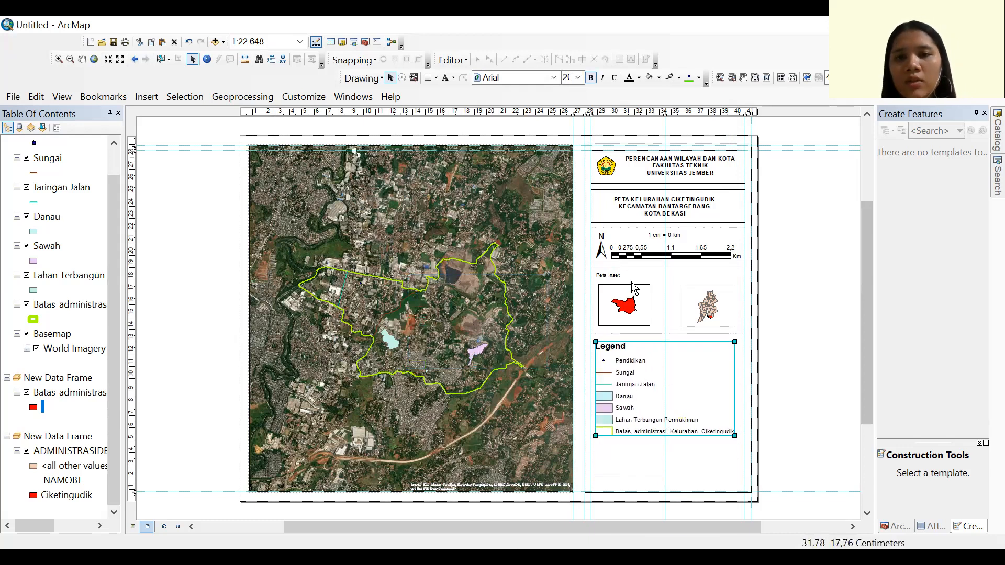
left_click(635, 280)
left_click_drag(635, 281, 654, 364)
left_click(668, 408)
left_click(735, 390)
left_click_drag(668, 404, 684, 444)
left_click(785, 361)
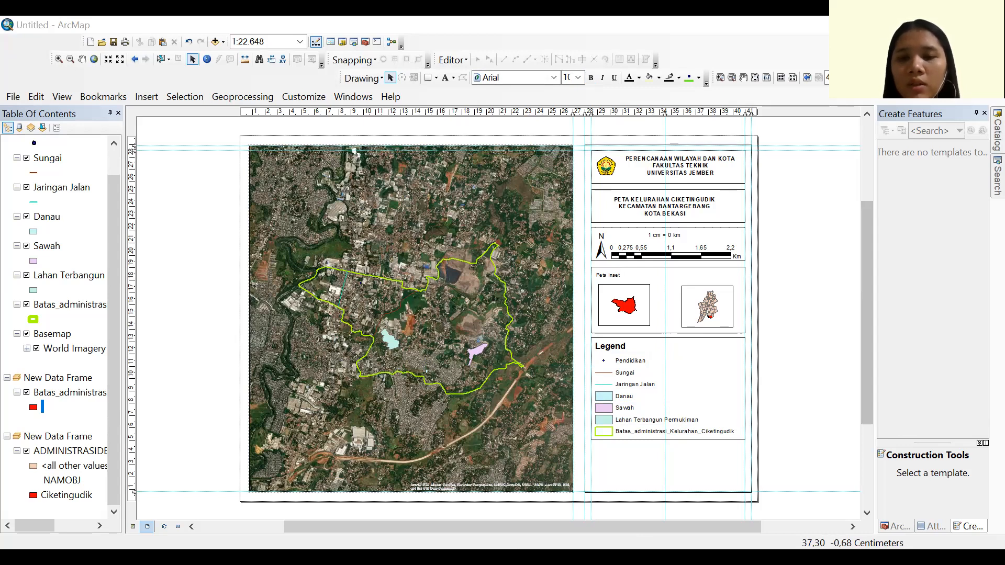
Copy the Peta Inset box below the legend and shrink it to half the panel's width, ending inside the panel
left_click(572, 292)
left_click(708, 372)
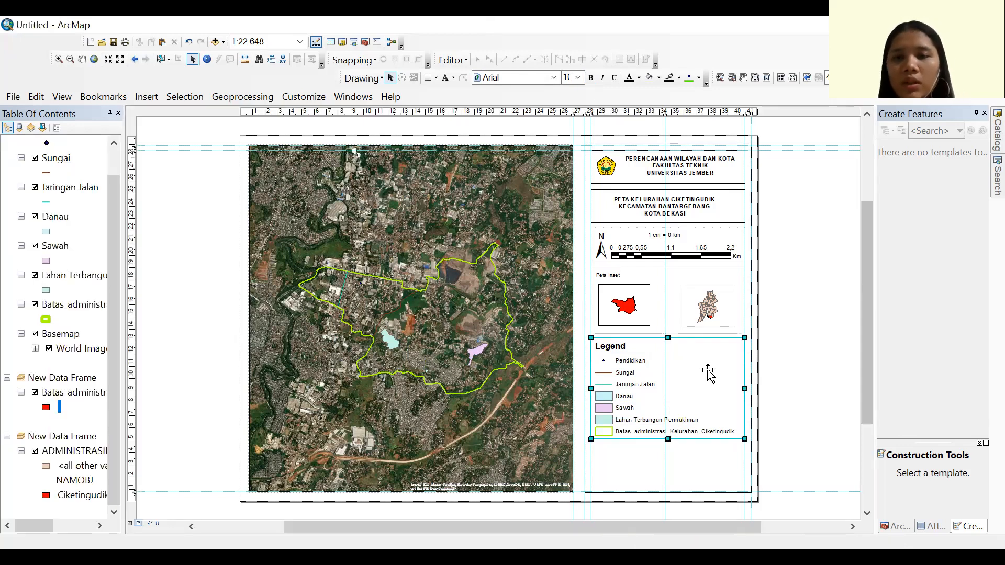
left_click(671, 273)
left_click_drag(670, 271, 665, 469)
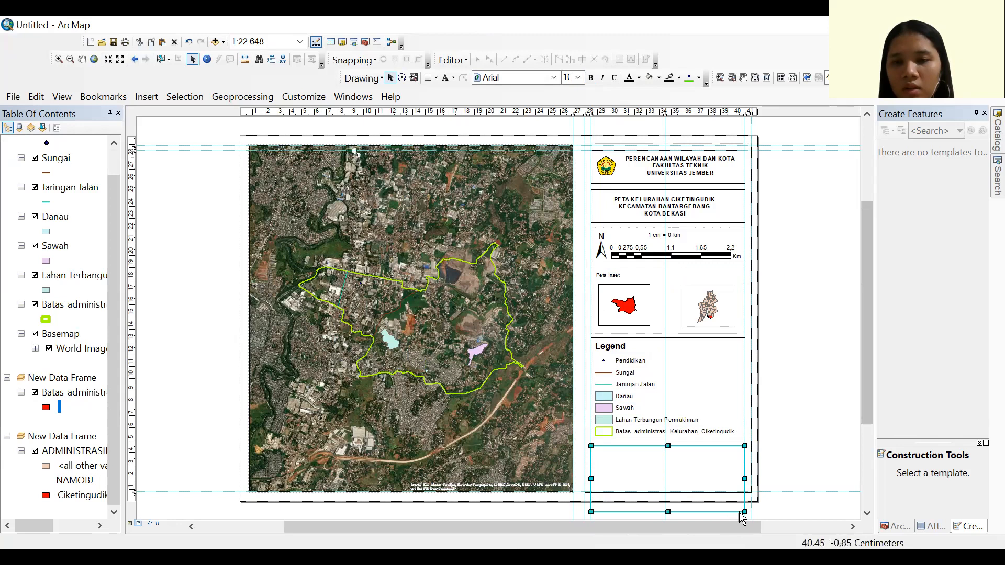
left_click_drag(720, 510, 661, 489)
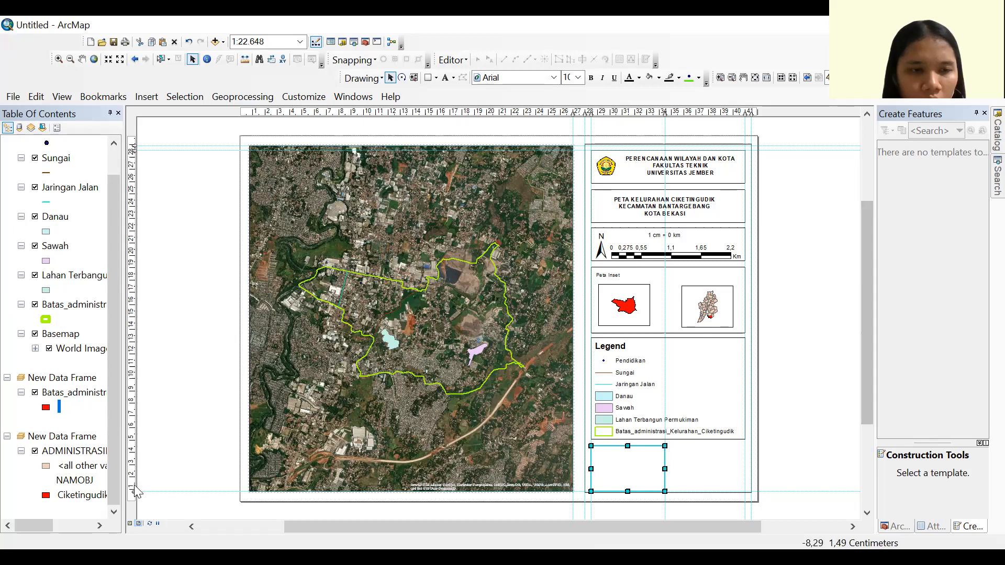
Add a horizontal guide just above the panel's lower border and align the small box's lower edge to it
left_click(133, 484)
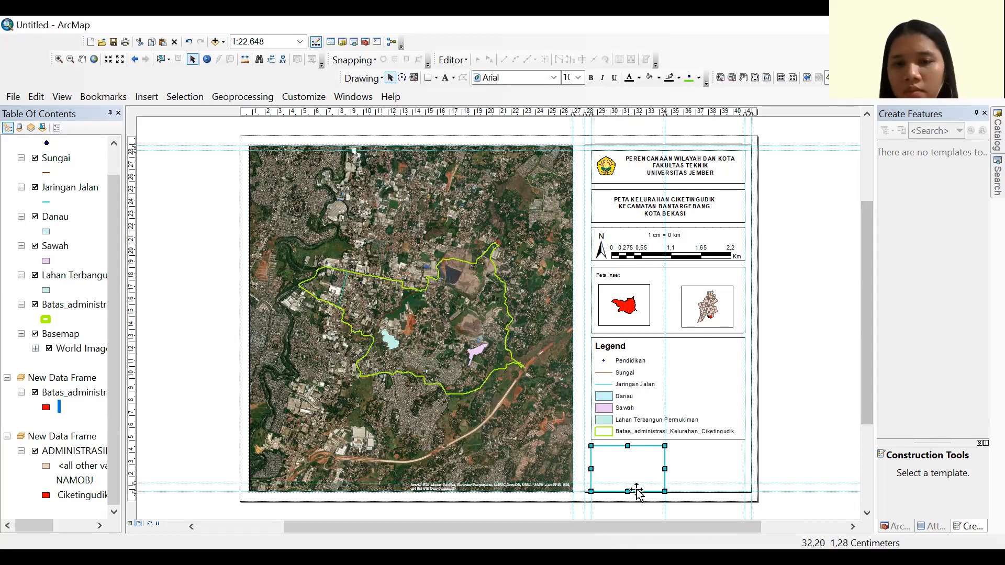
left_click_drag(626, 492, 623, 483)
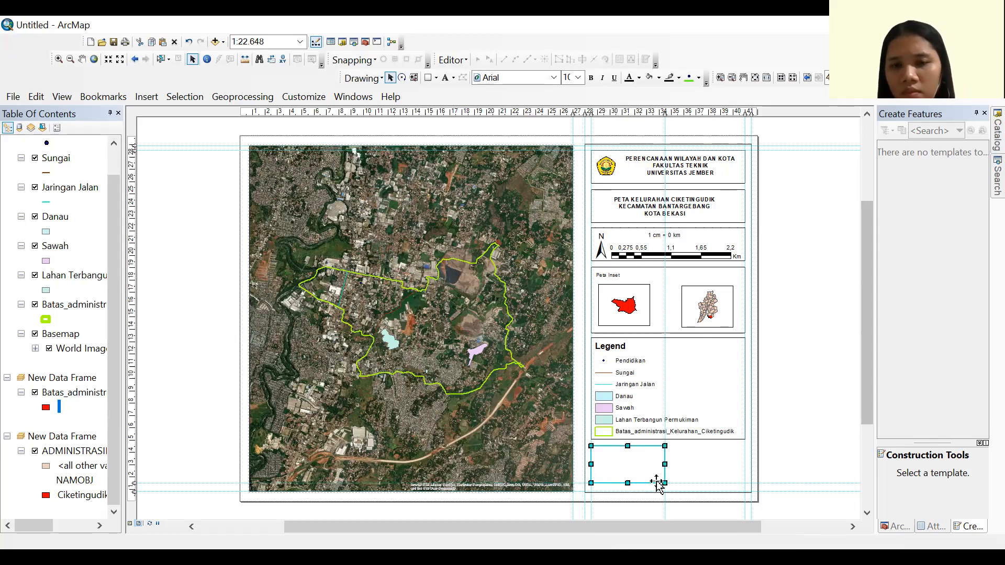
left_click(772, 477)
Duplicate the small box and place the copy beside it, aligned with the panel's vertical guide
left_click(609, 472)
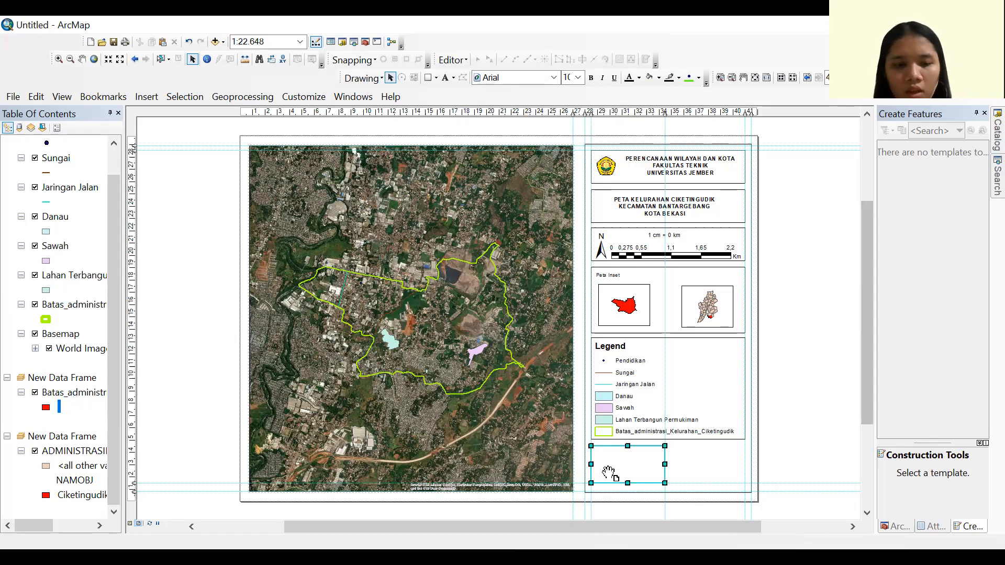
key("ctrl+c")
key("ctrl+v")
left_click_drag(634, 467, 706, 459)
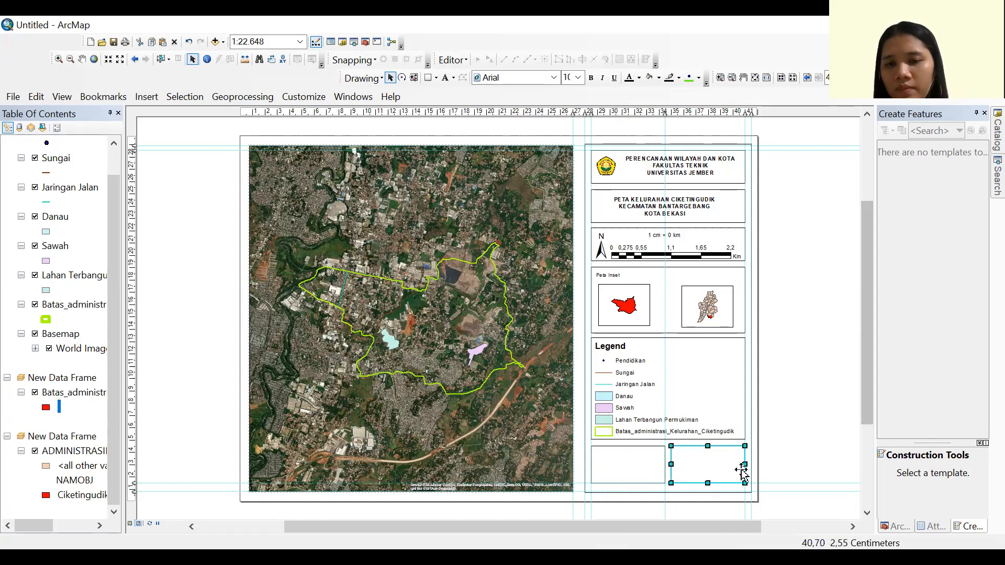
key("Left")
key("Right")
left_click(760, 456)
left_click(631, 466)
left_click(769, 301)
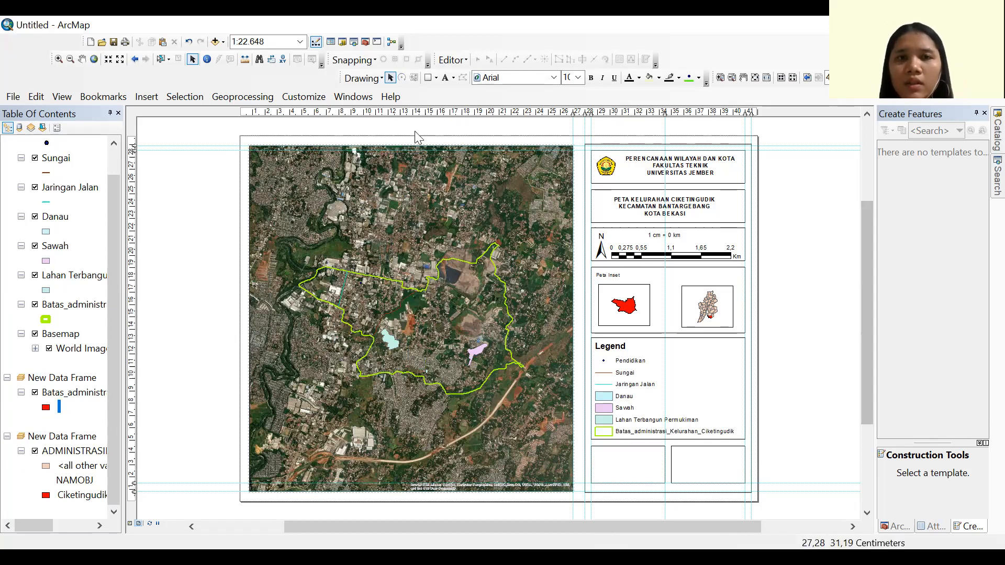
Insert a text in the first small box below the legend reading "Sumber:" with "Indonesia Geospasial Portal" on the second line
left_click(446, 78)
left_click(606, 460)
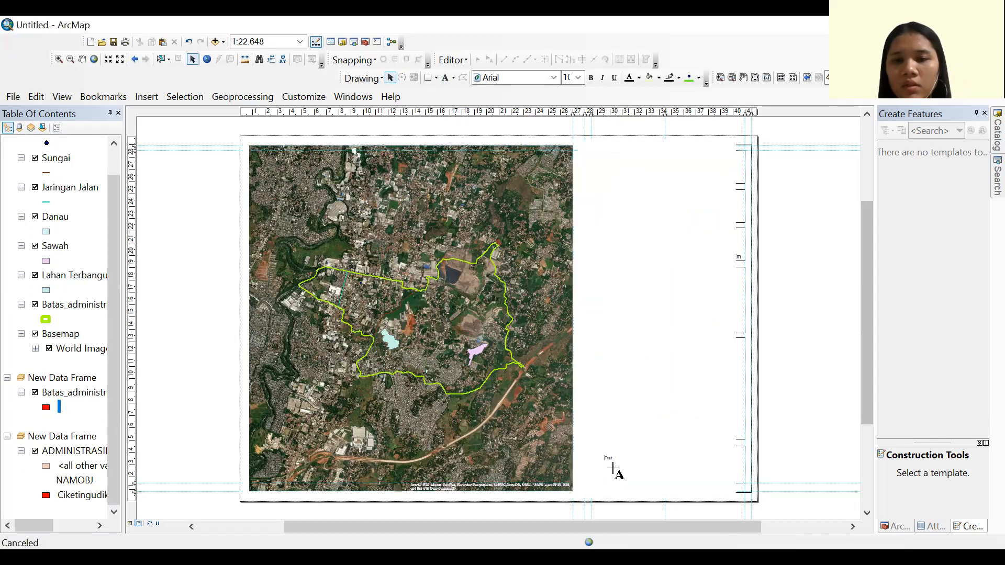
left_click(610, 466)
left_click(608, 458)
double_click(608, 459)
type("Sumber:")
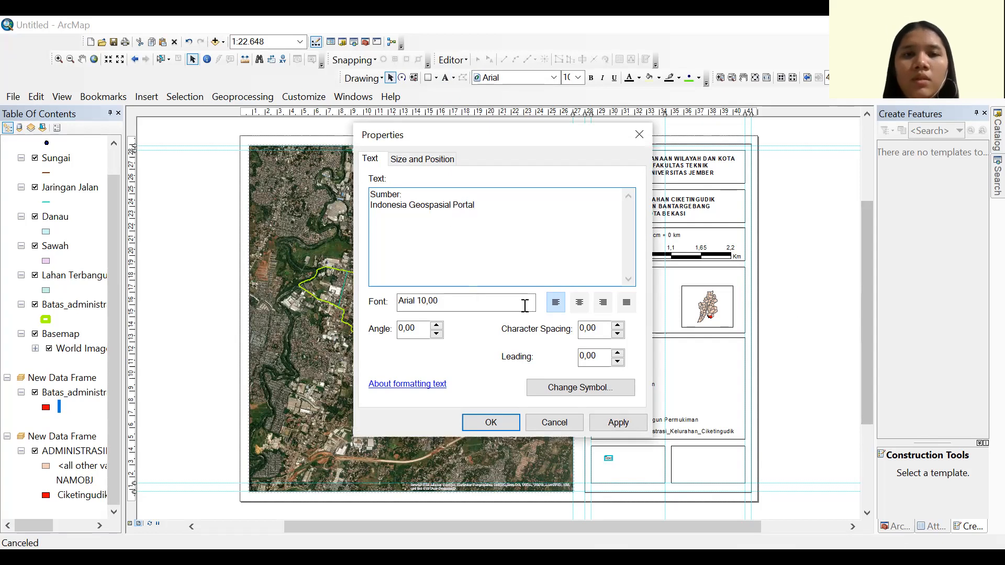
key("alt+Tab")
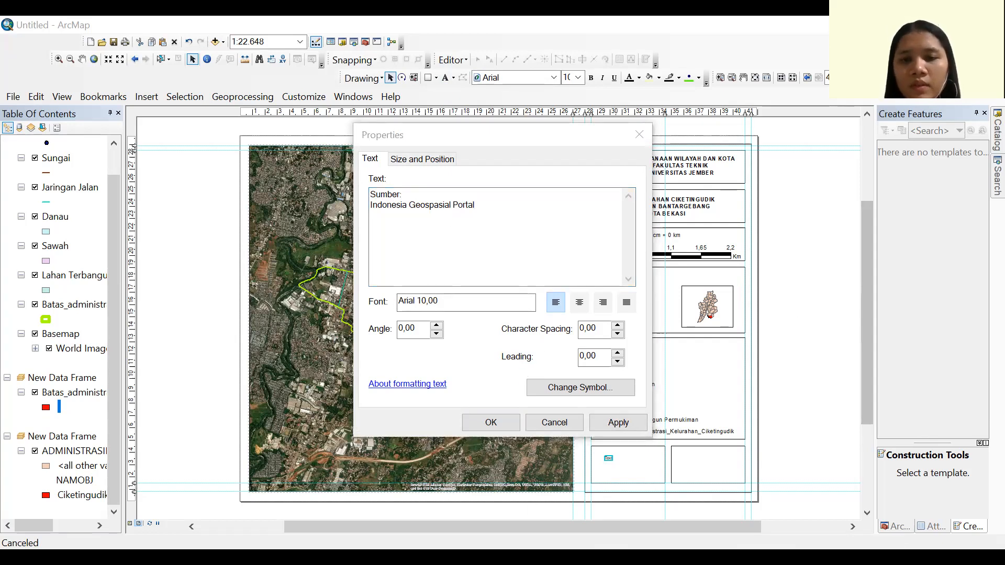
left_click(508, 419)
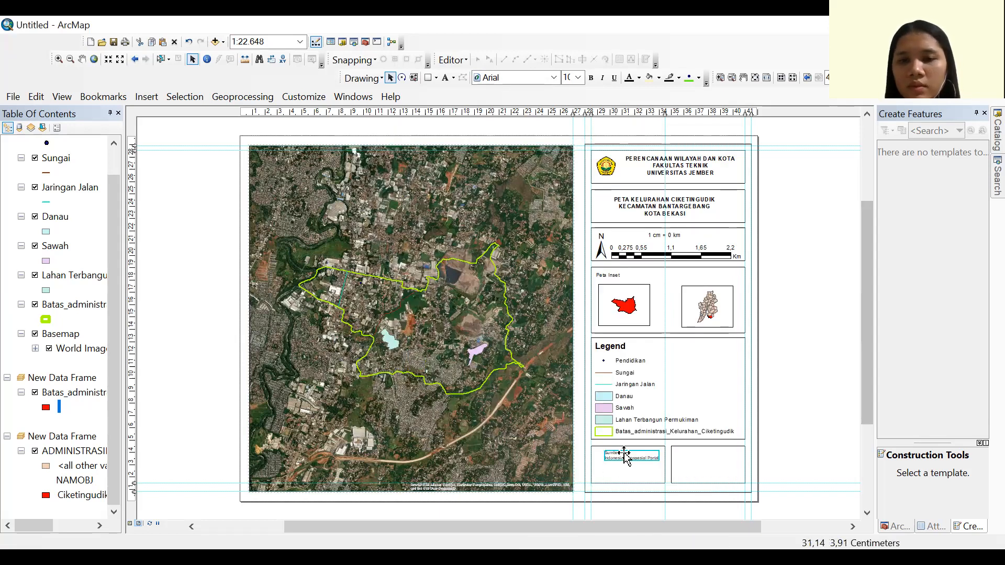
Set the Sumber text's font size to 12 and reposition it within its small box
left_click(577, 77)
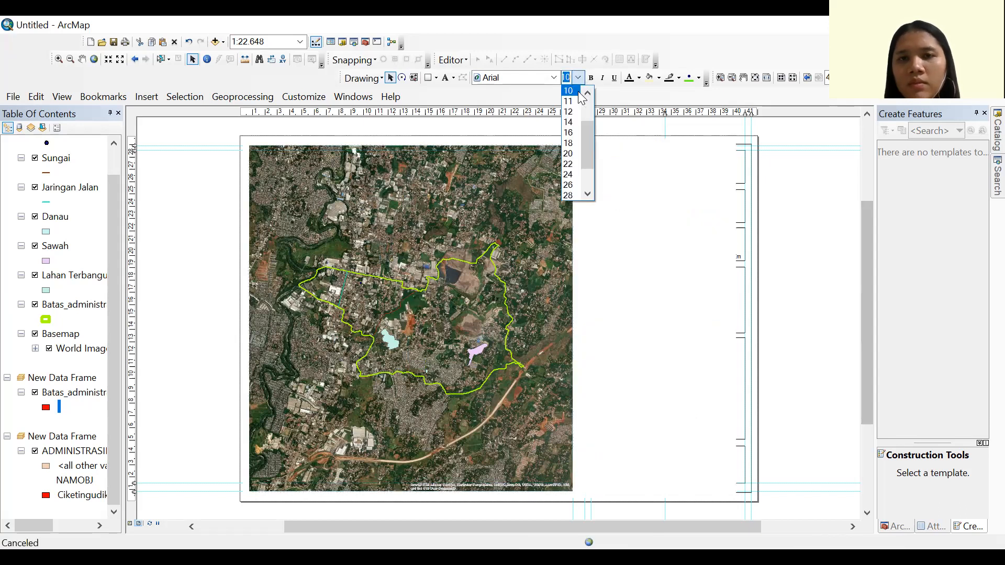
left_click(572, 99)
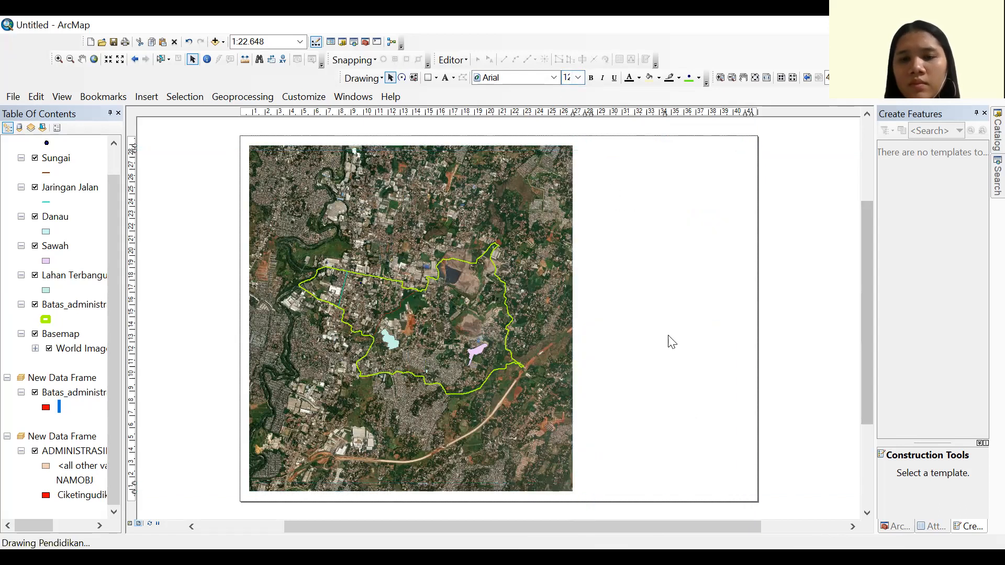
mouse_move(640, 457)
left_mouse_down()
mouse_move(634, 473)
mouse_move(635, 465)
left_mouse_up()
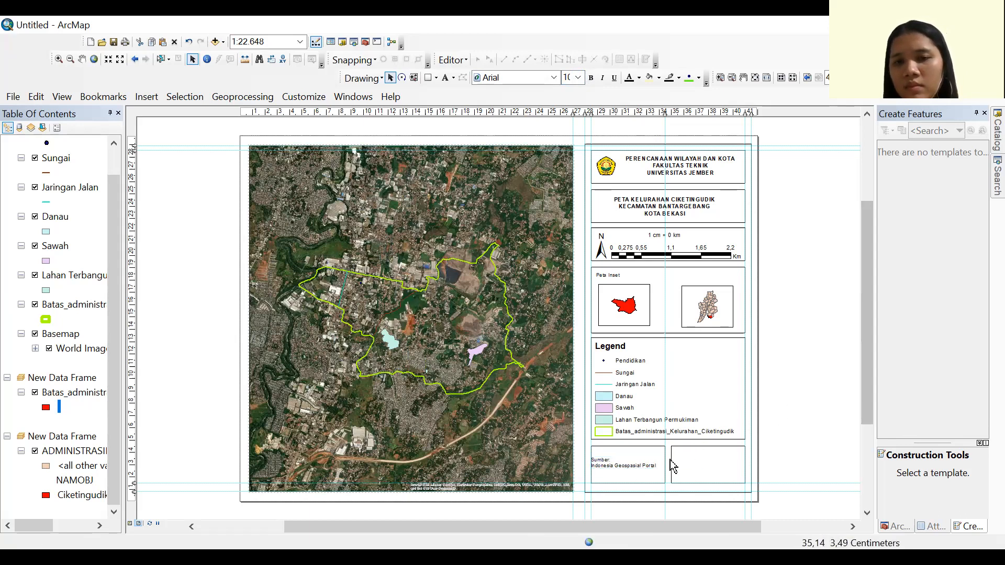
Reposition the "Sumber:" text inside the first small box below the legend, clear of the box's edge
left_click_drag(639, 464, 638, 466)
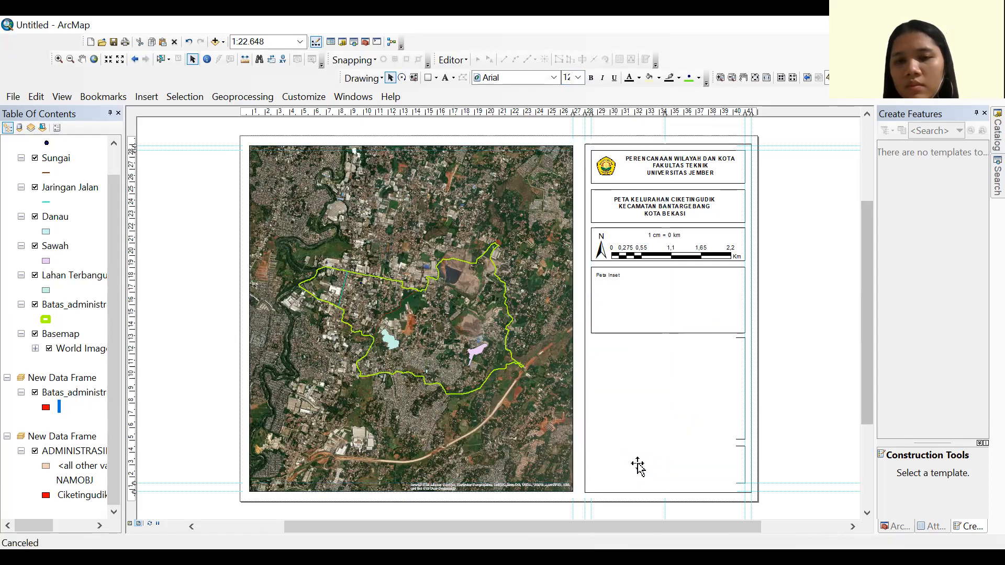
left_click(810, 397)
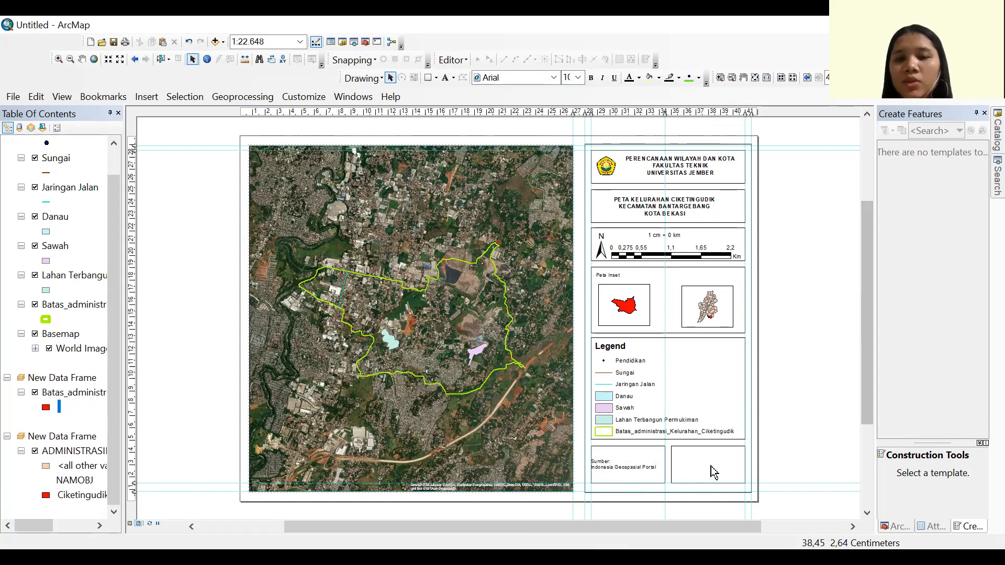
left_click(610, 467)
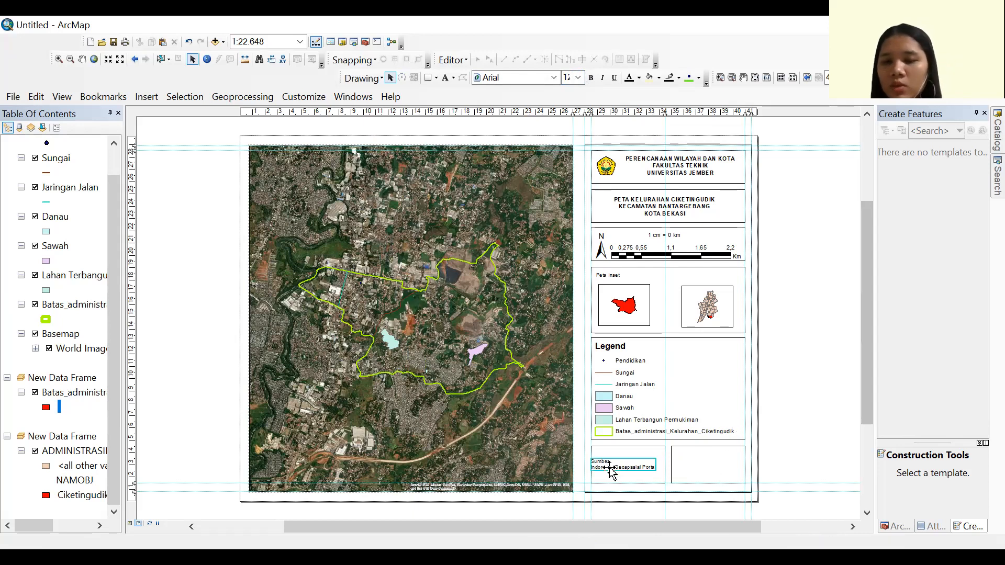
left_click_drag(610, 467, 614, 466)
Insert a Coordinate System dynamic text and place it inside the empty small box beside the "Sumber:" box
left_click(739, 470)
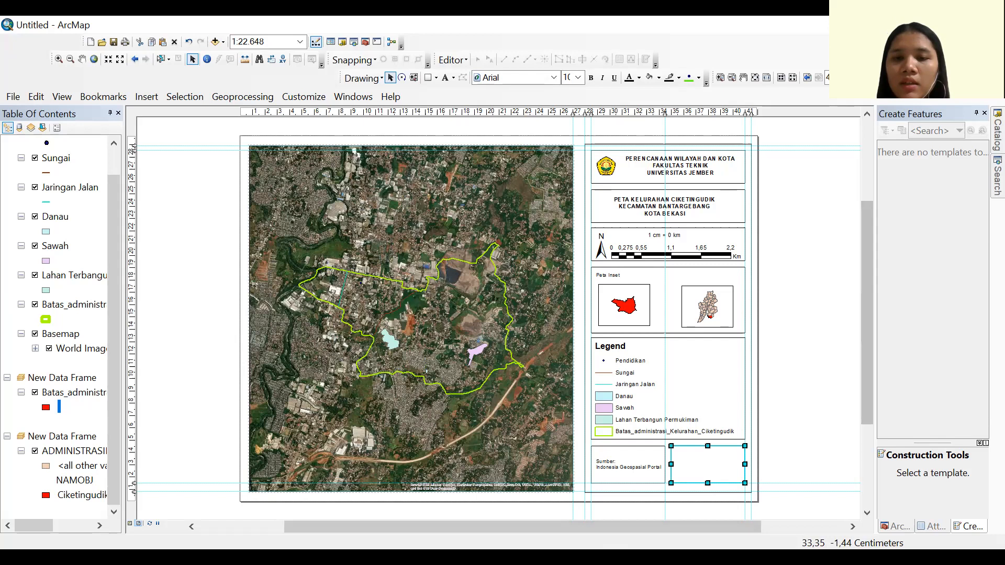
left_click(142, 99)
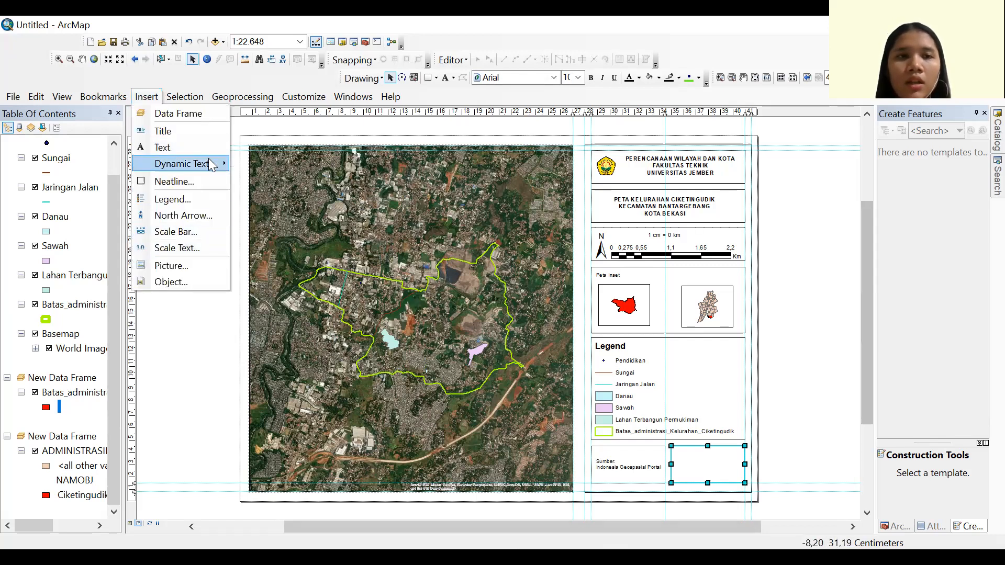
mouse_move(211, 164)
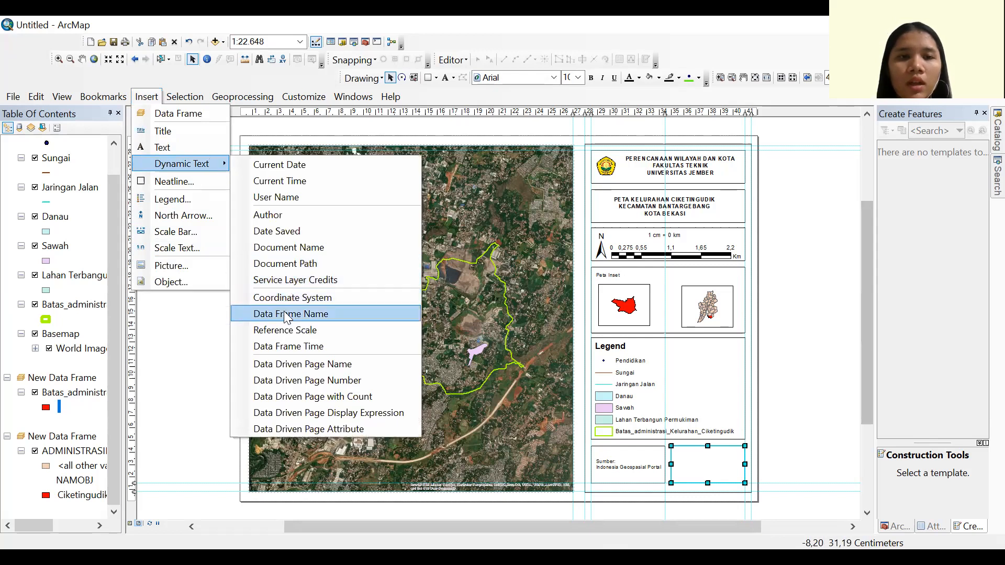
left_click(283, 298)
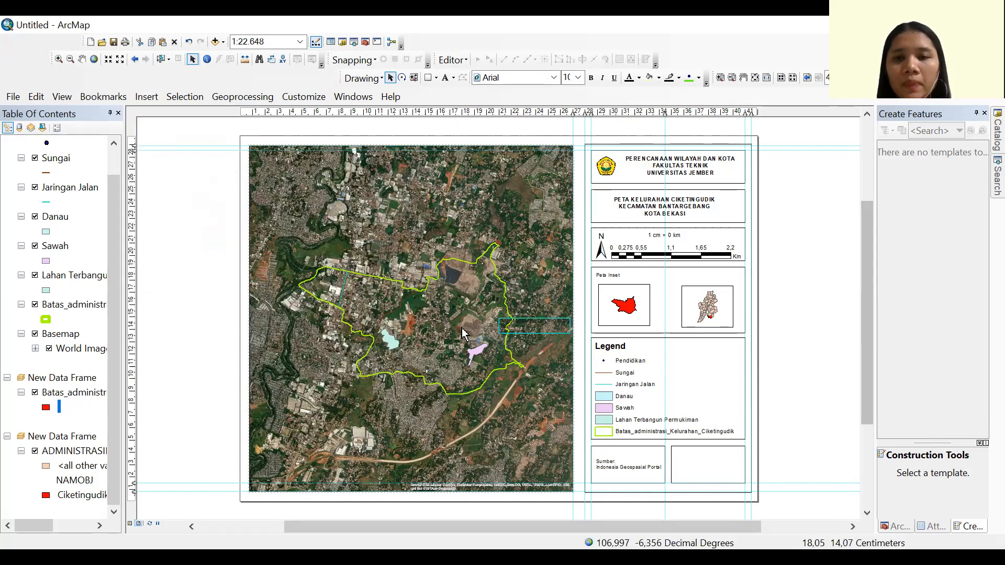
left_click_drag(690, 442, 689, 474)
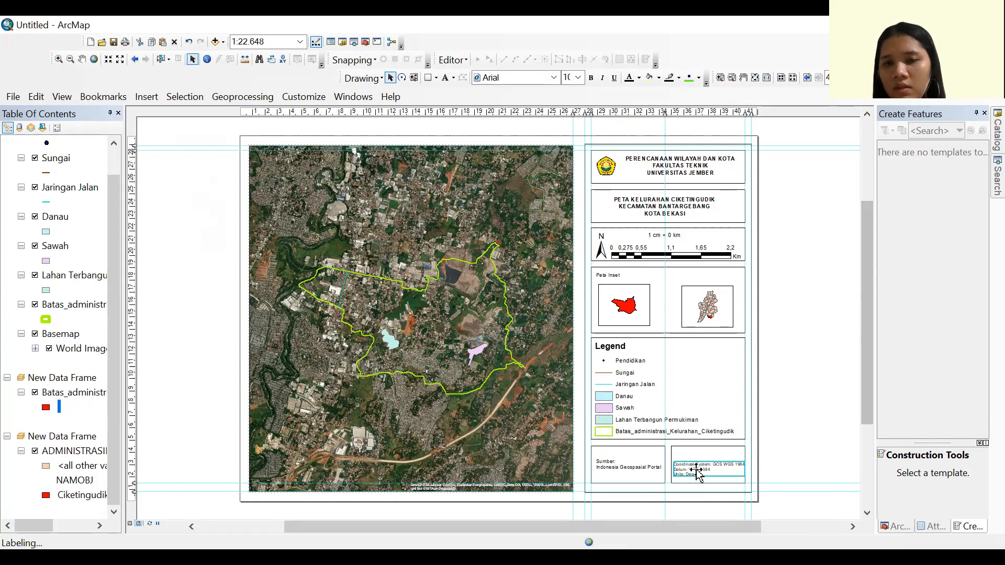
left_click(790, 442)
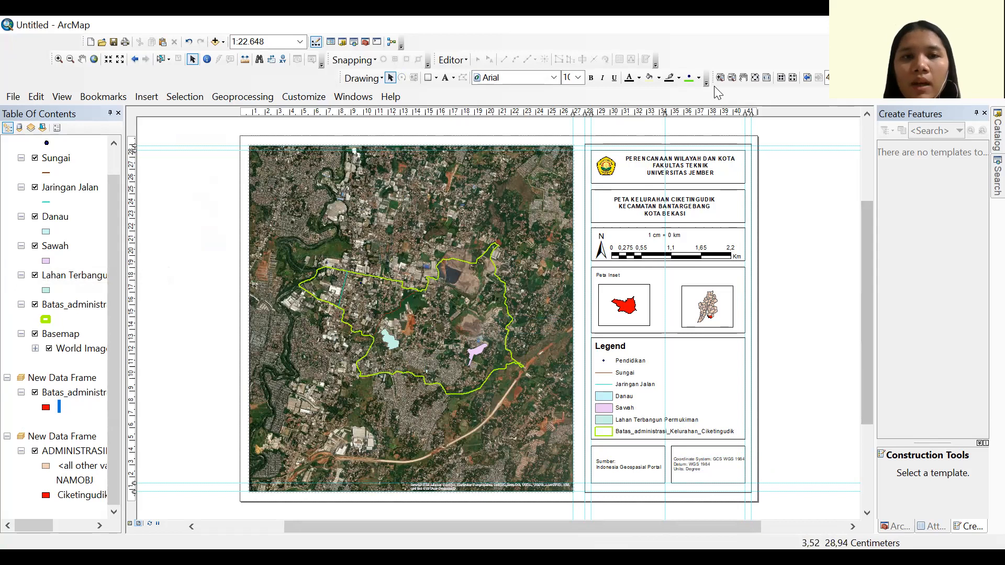
Toggle the Basemap layer's visibility off and back on in the main data frame
scroll(41, 361, "up", 1)
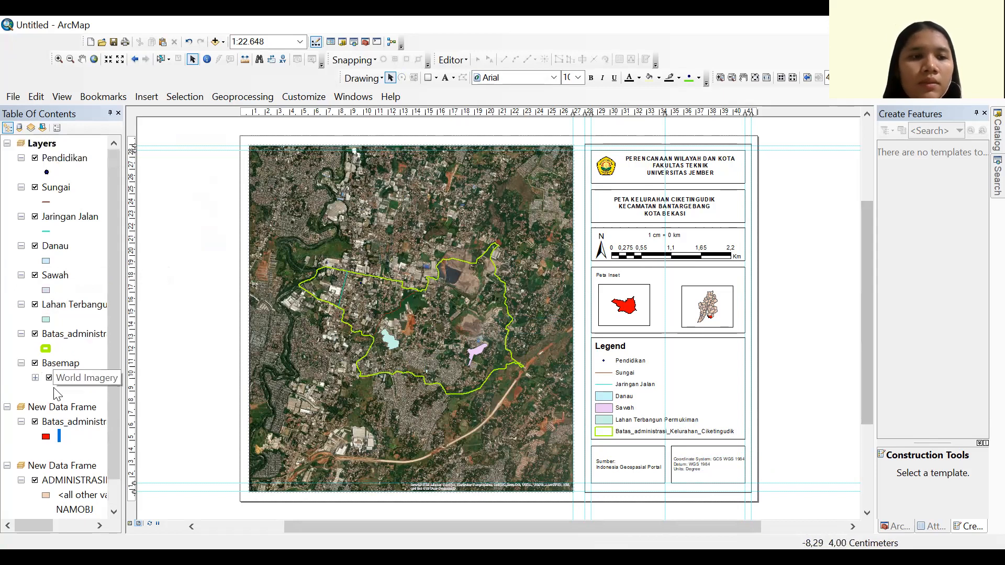
left_click(35, 363)
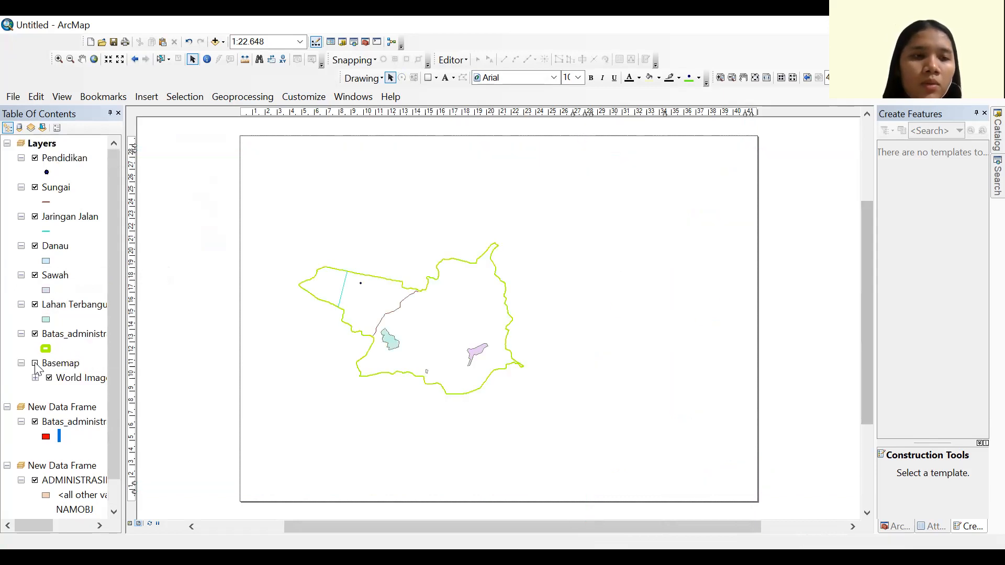
left_click(35, 364)
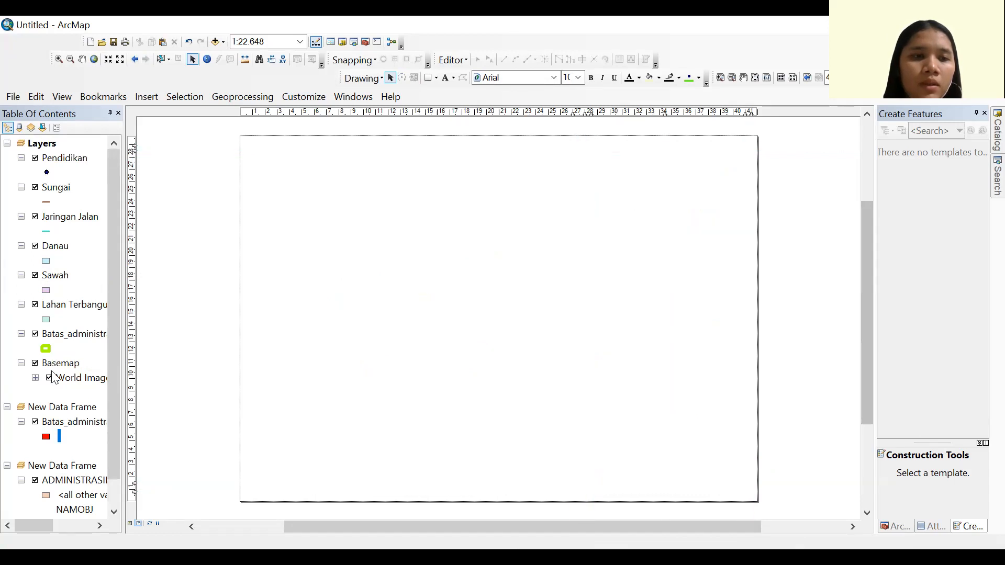
left_click(35, 363)
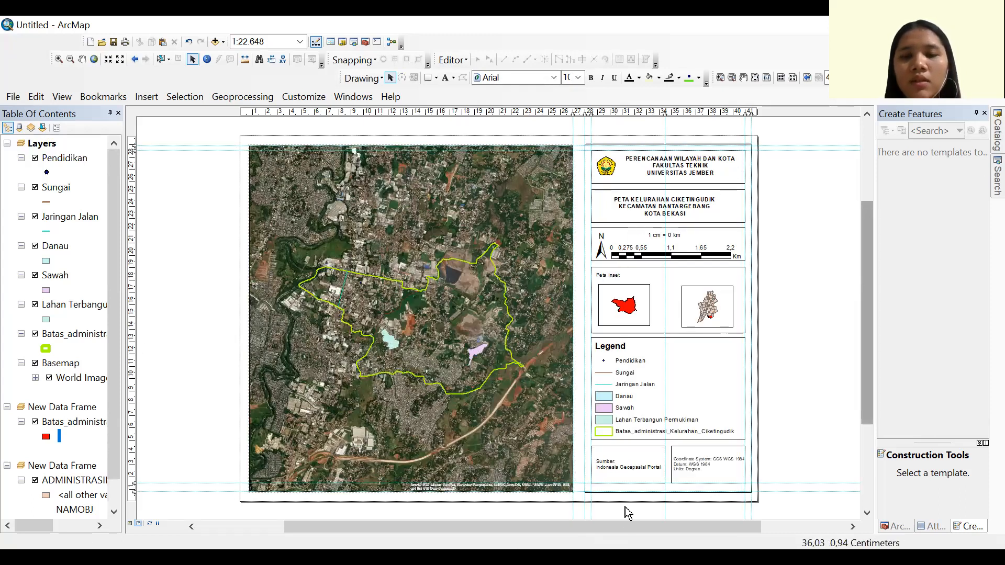
key("alt+Tab")
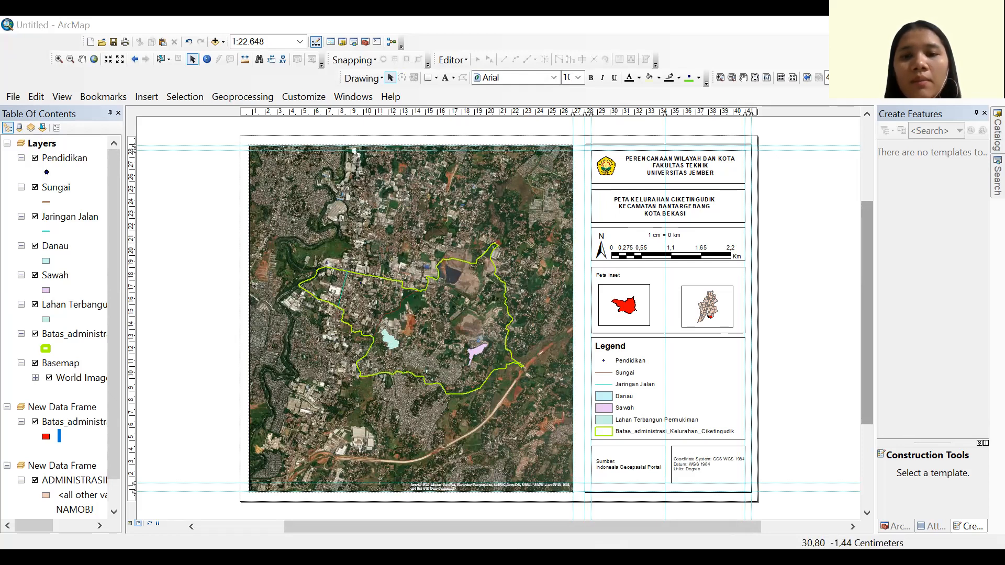
left_click(2, 176)
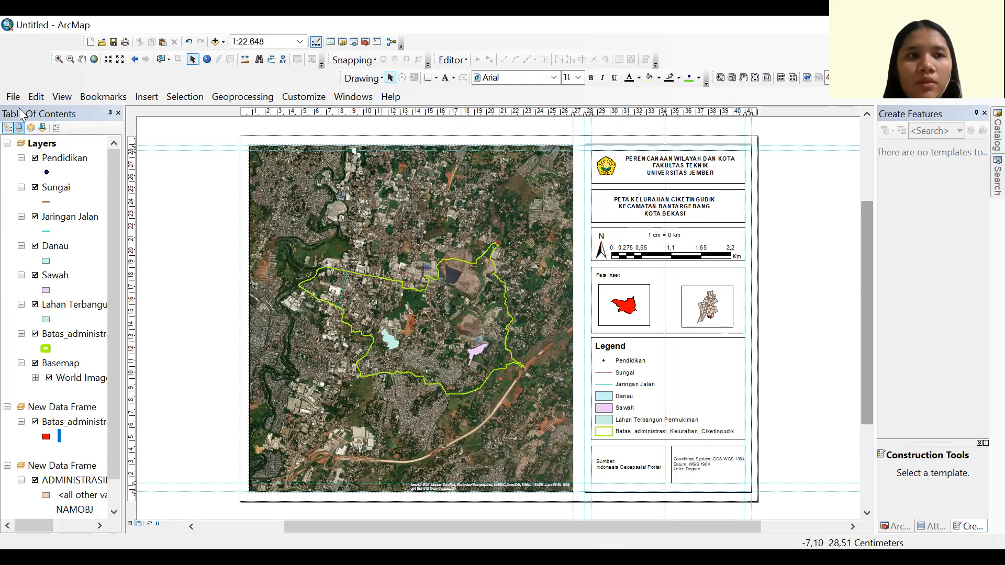
Export the map layout to the Documents folder as a PDF named "Kel. ciketingudik"
left_click(14, 96)
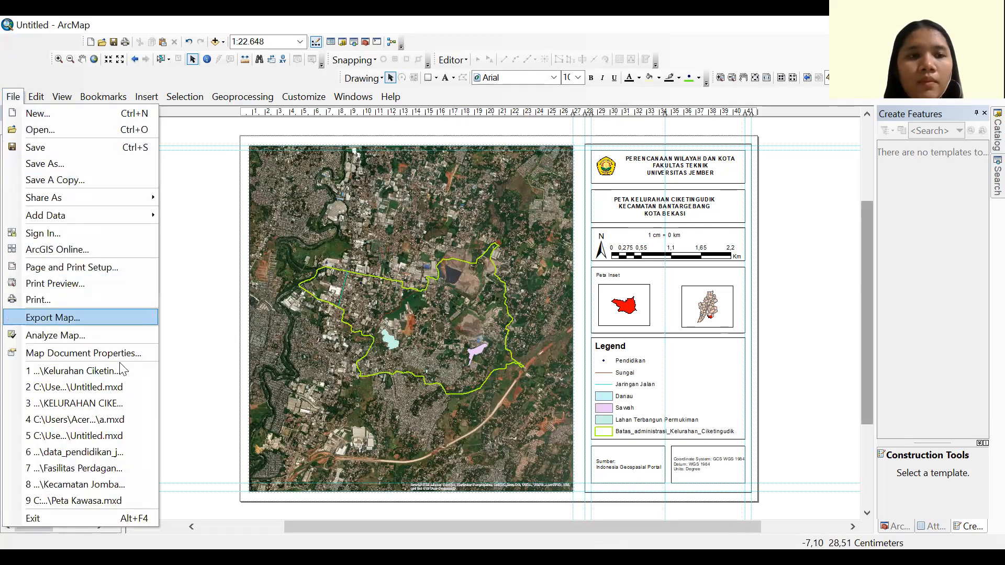
left_click(83, 318)
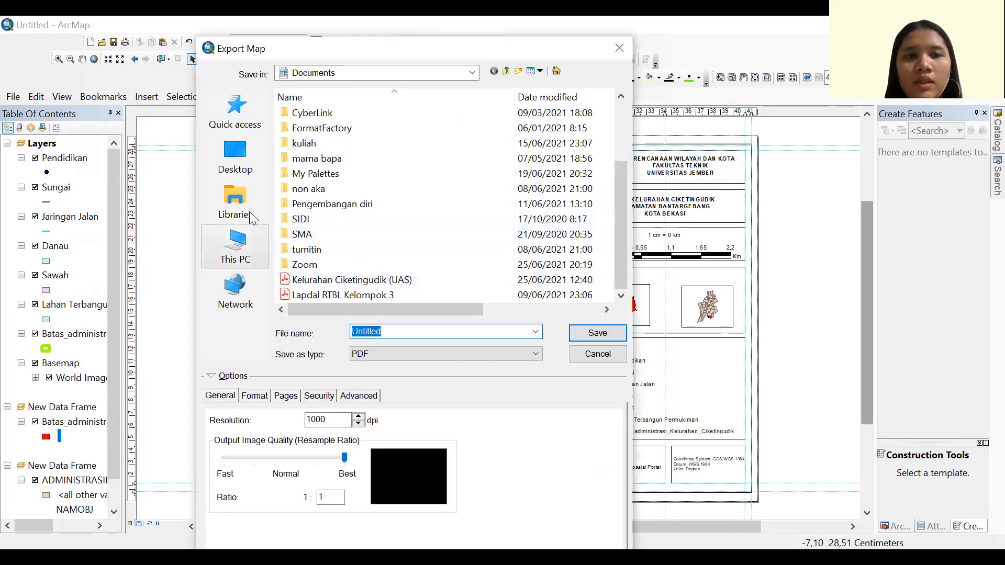
scroll(426, 232, "up", 2)
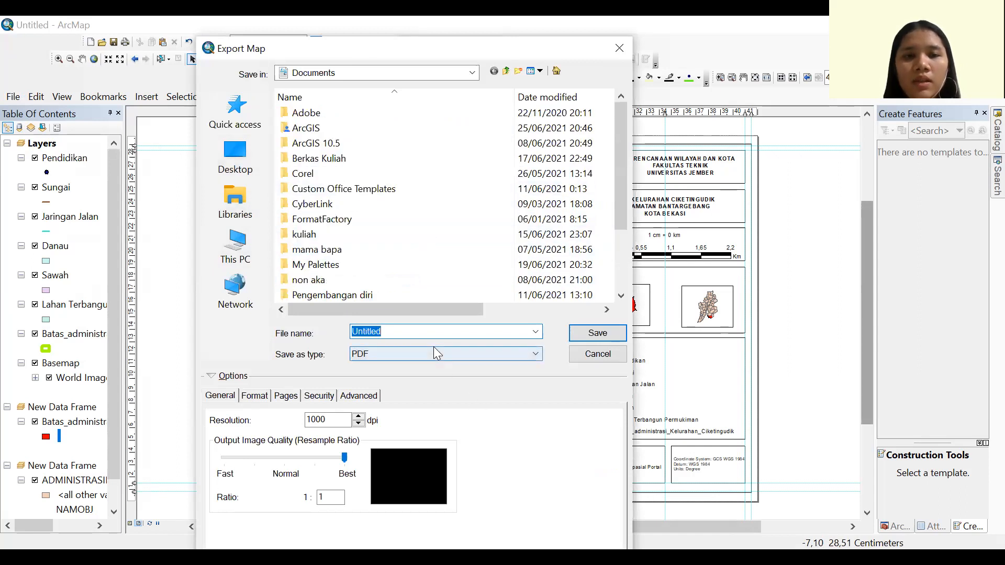
type("K")
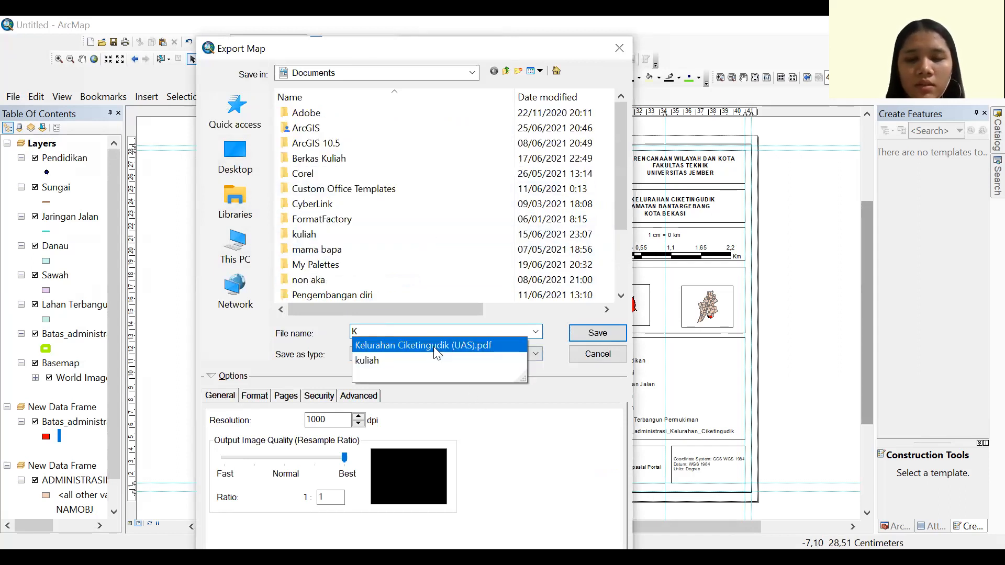
type("elur")
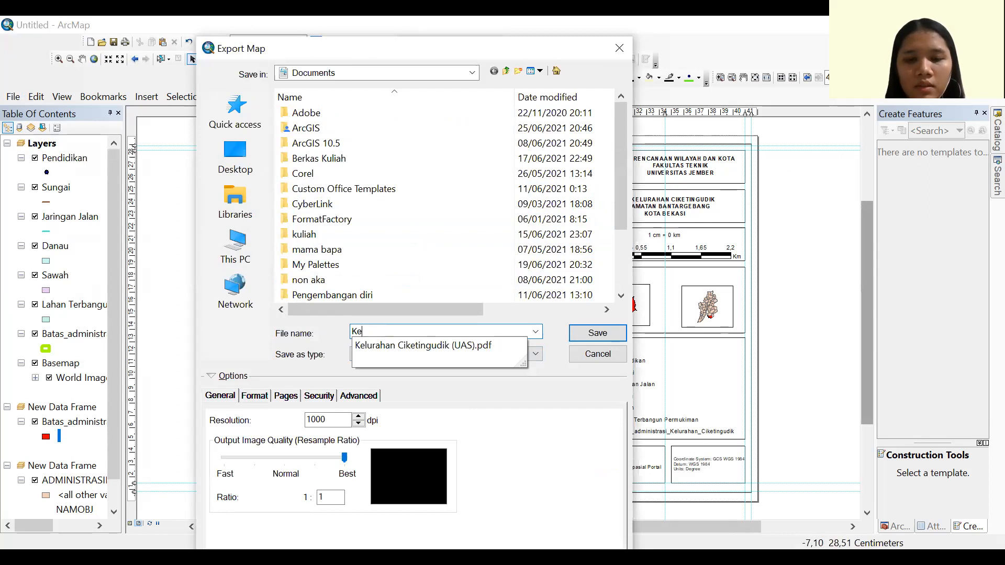
scroll(429, 227, "down", 2)
scroll(455, 247, "up", 2)
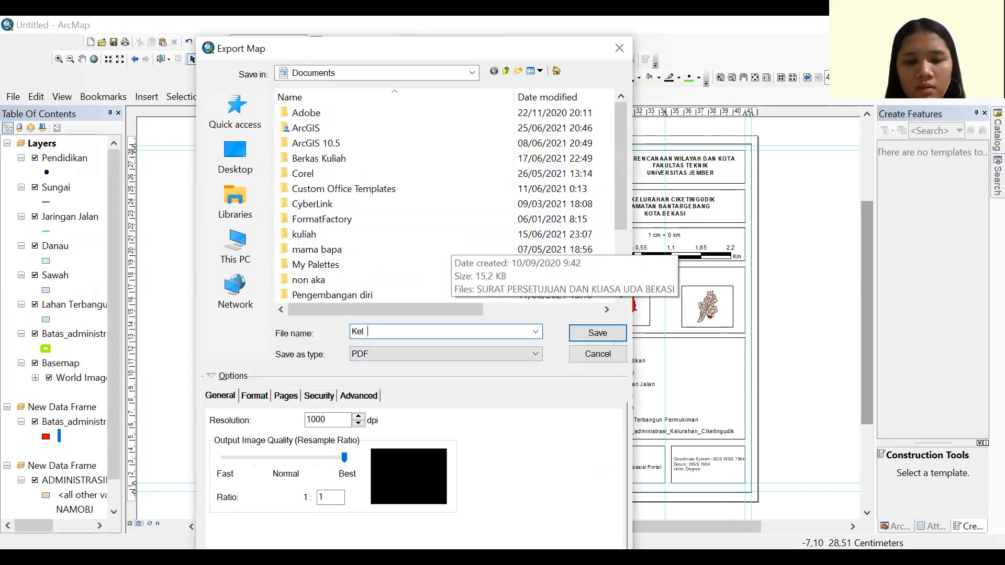
type("tingudik")
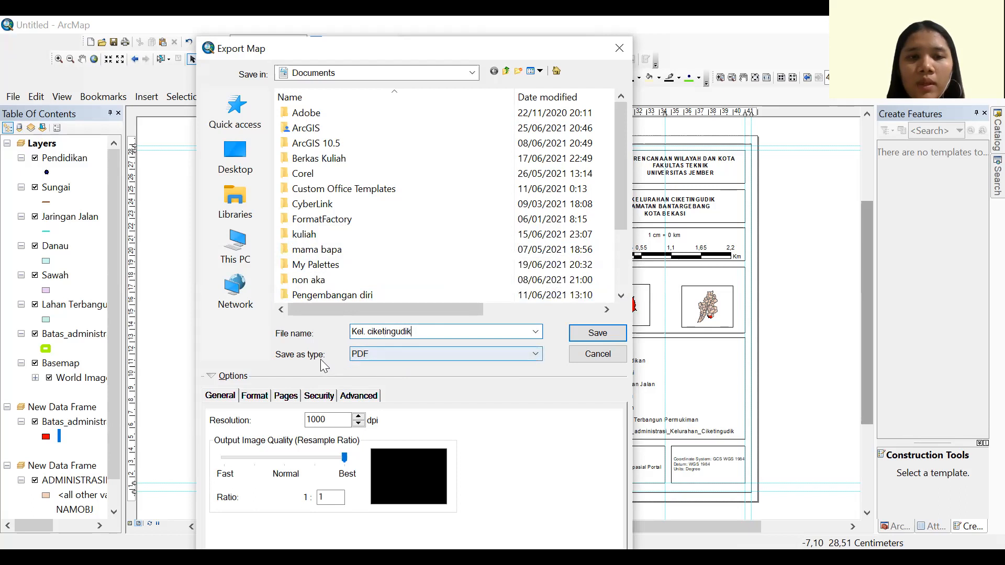
left_click(385, 355)
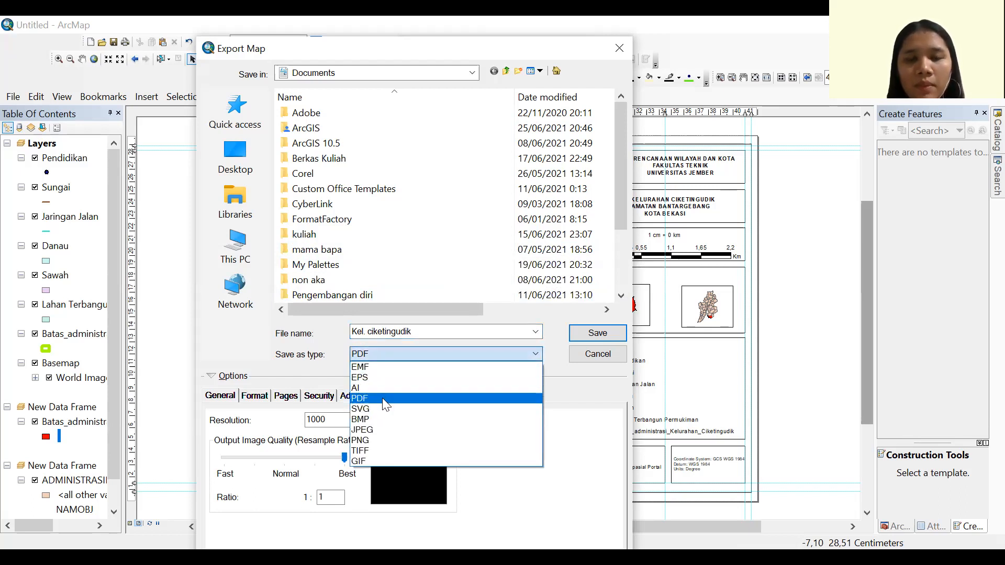
left_click(382, 398)
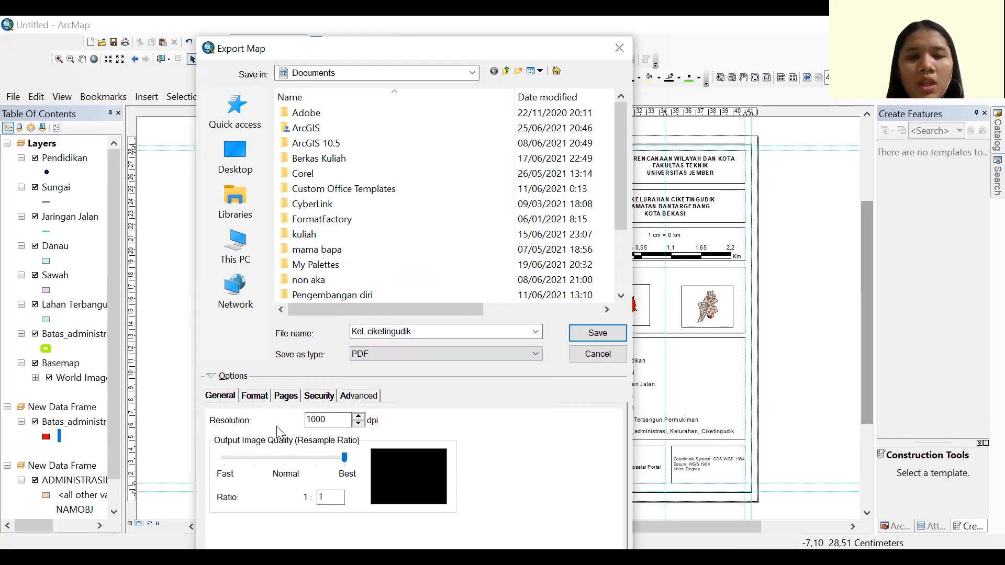
left_click(581, 338)
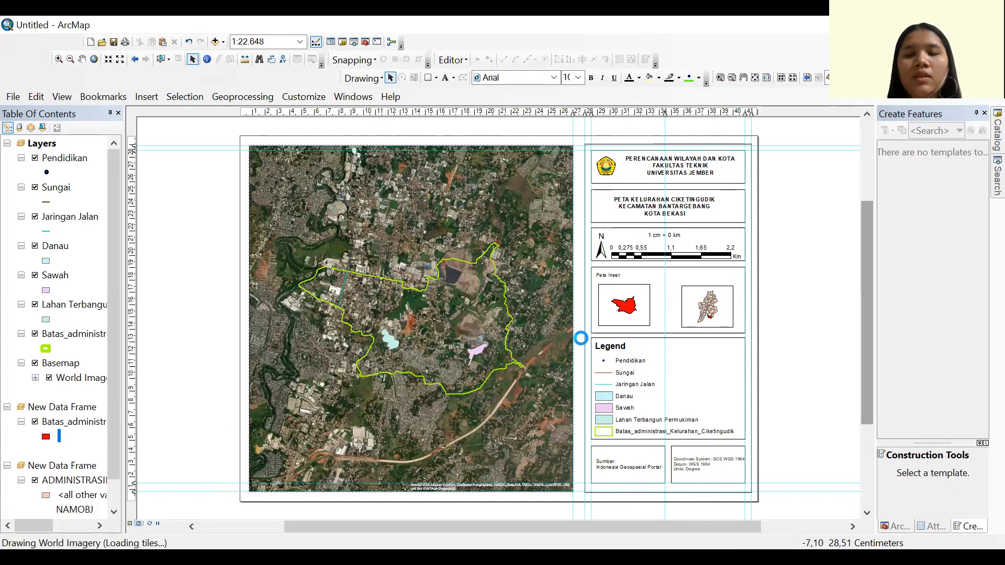
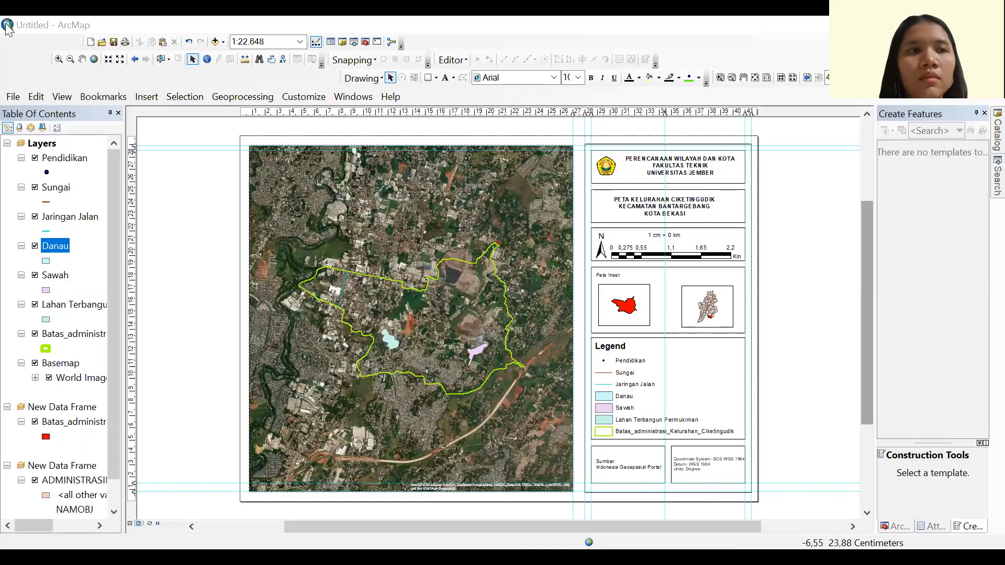
left_click(14, 98)
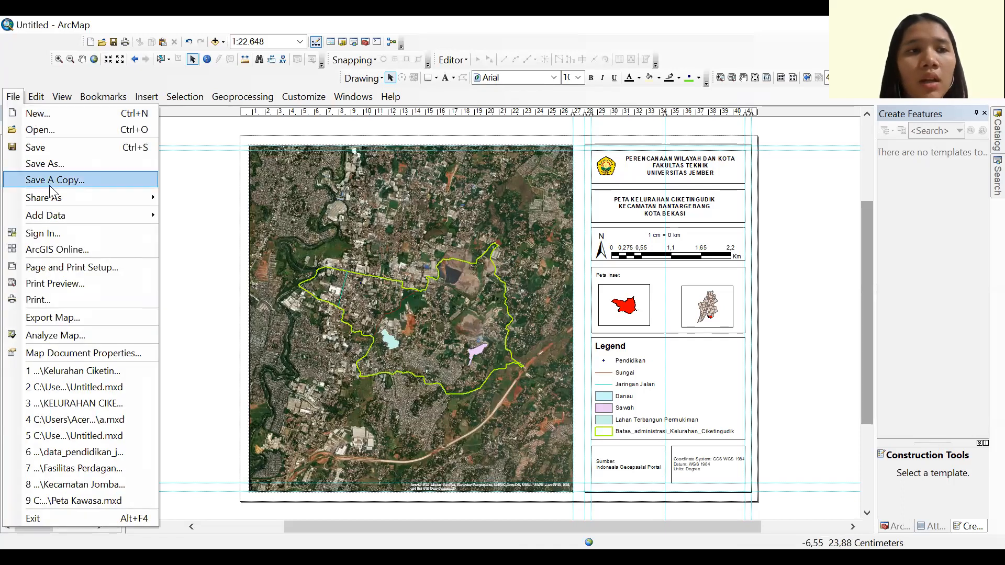
left_click(84, 164)
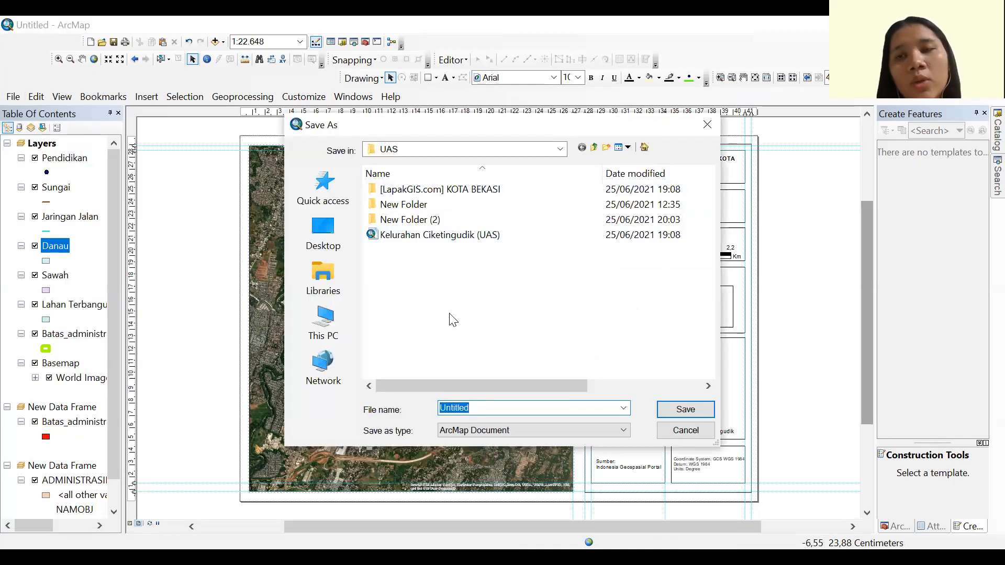
left_click(441, 350)
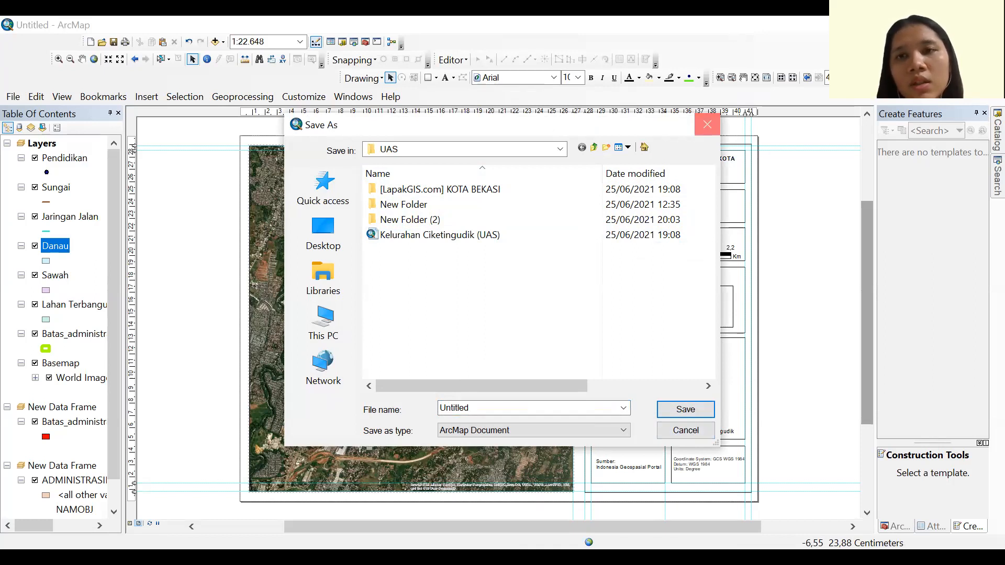
left_click(707, 124)
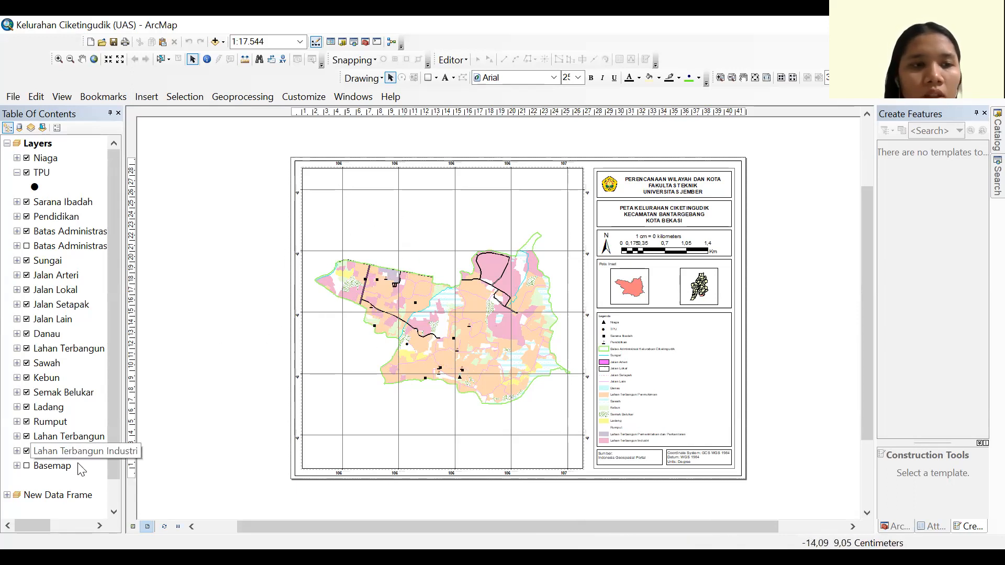
double_click(331, 218)
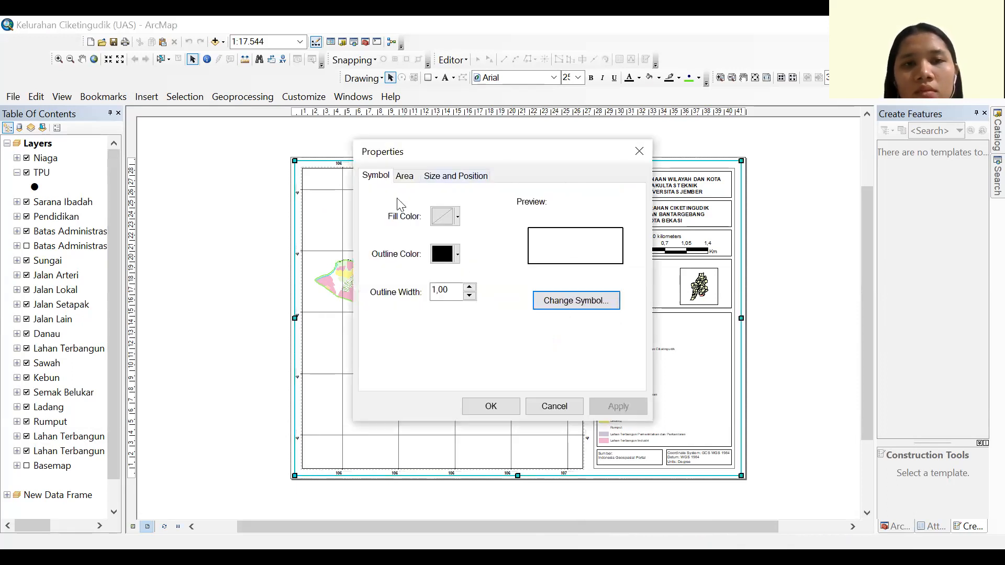
left_click(639, 152)
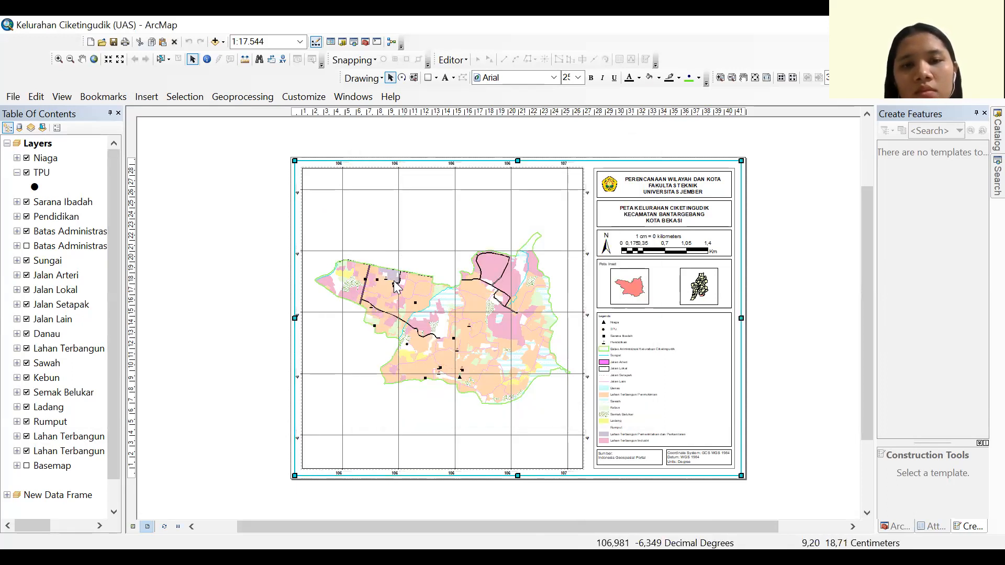
right_click(466, 479)
left_click(447, 527)
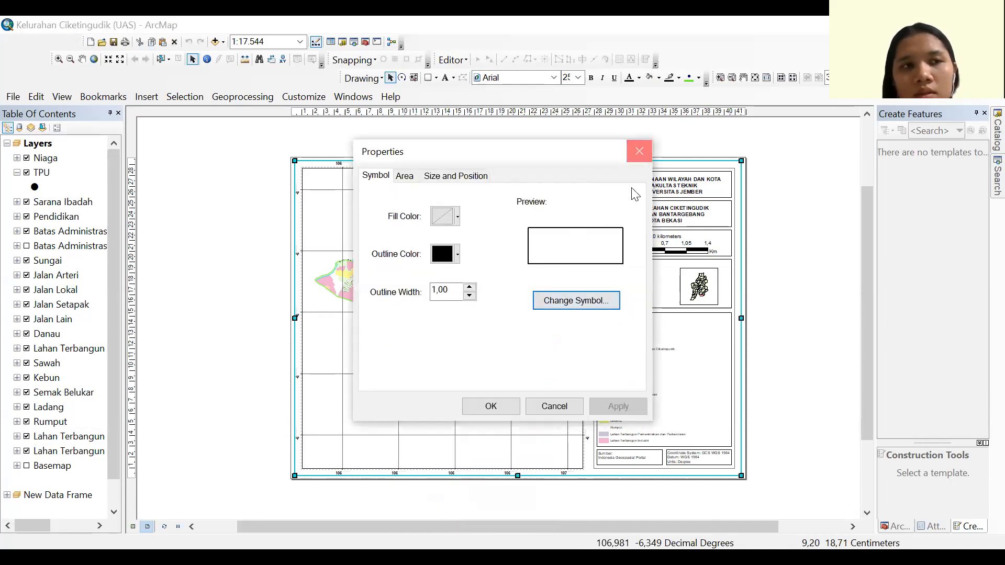
left_click(639, 151)
left_click(35, 147)
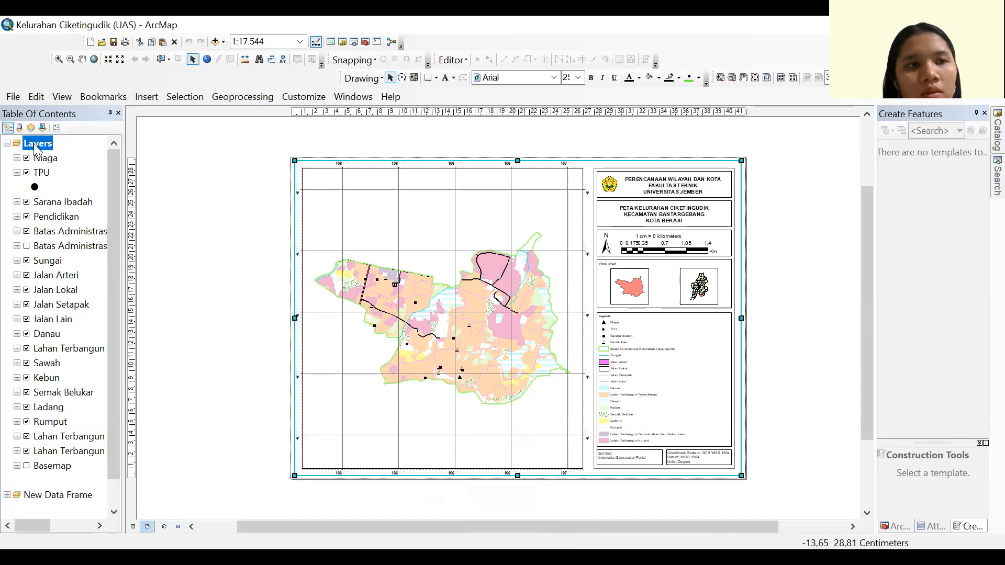
left_click(143, 460)
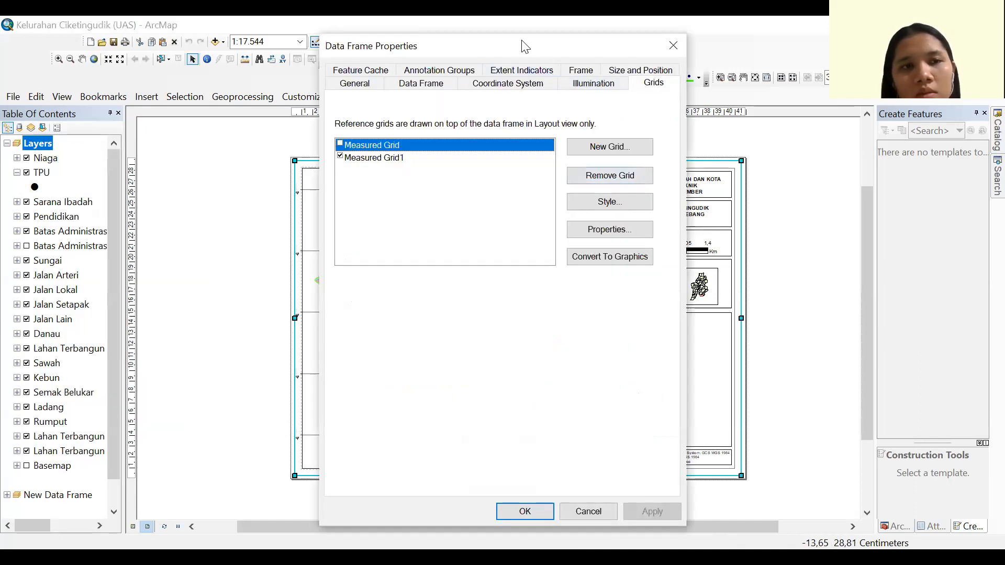
left_click_drag(525, 47, 292, 92)
left_click(124, 203)
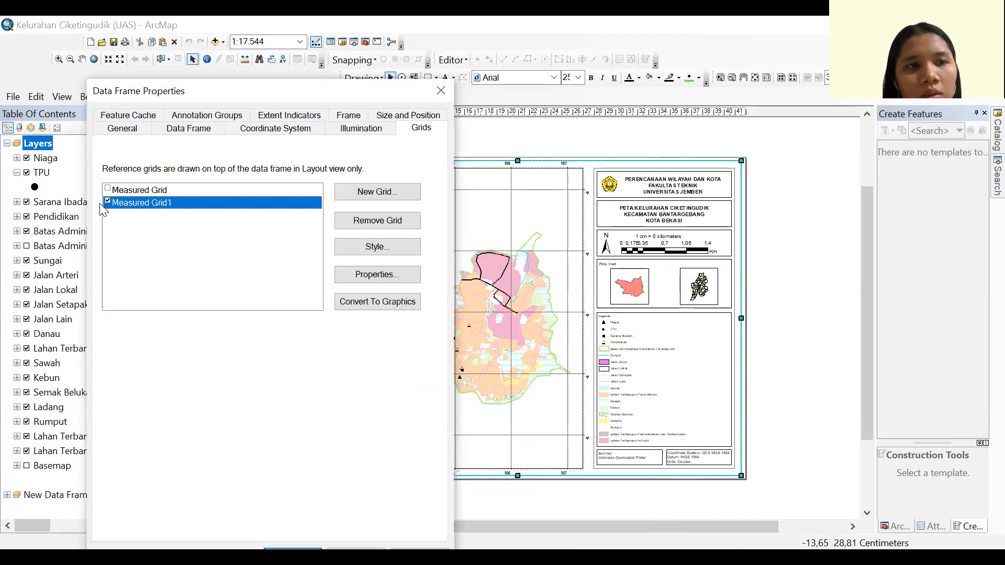
left_click(127, 196)
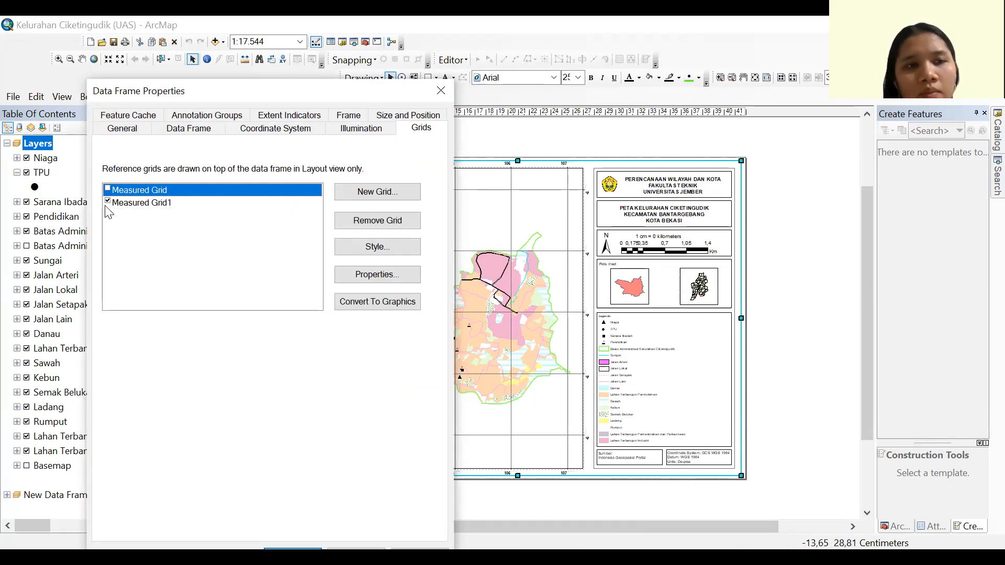
left_click(108, 203)
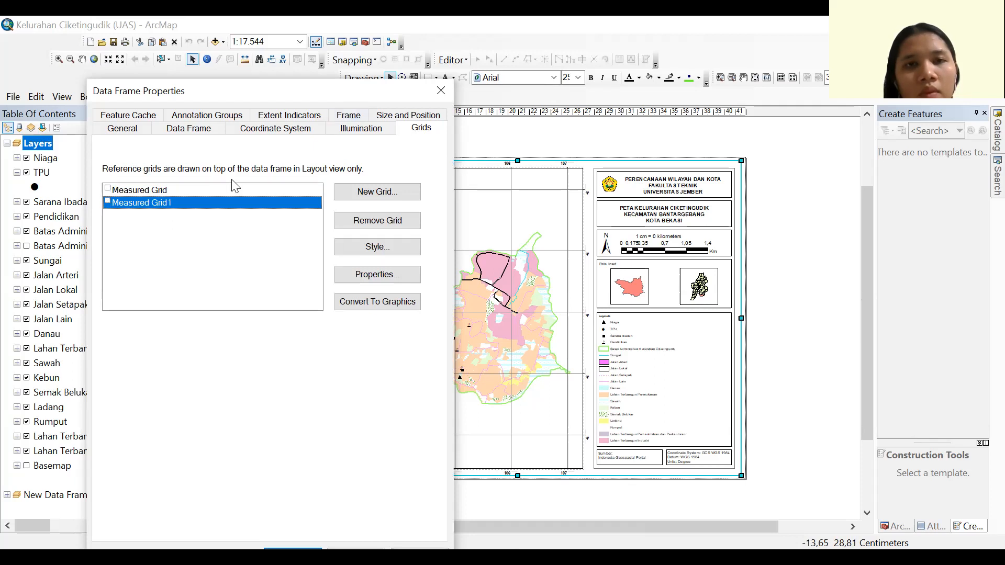
left_click(435, 97)
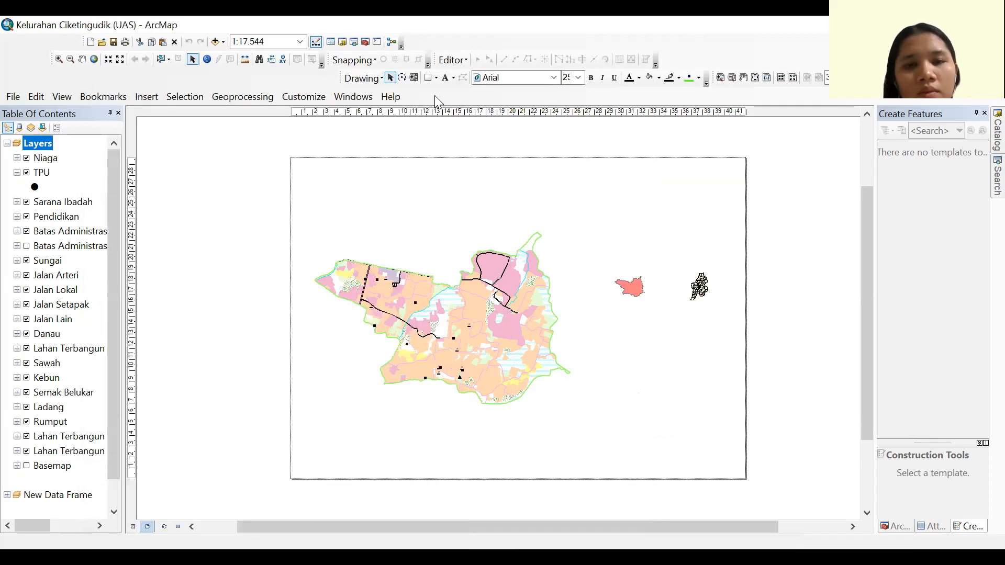
Turn off the Measured Grid1 reference grid in the main Layers data frame
right_click(35, 144)
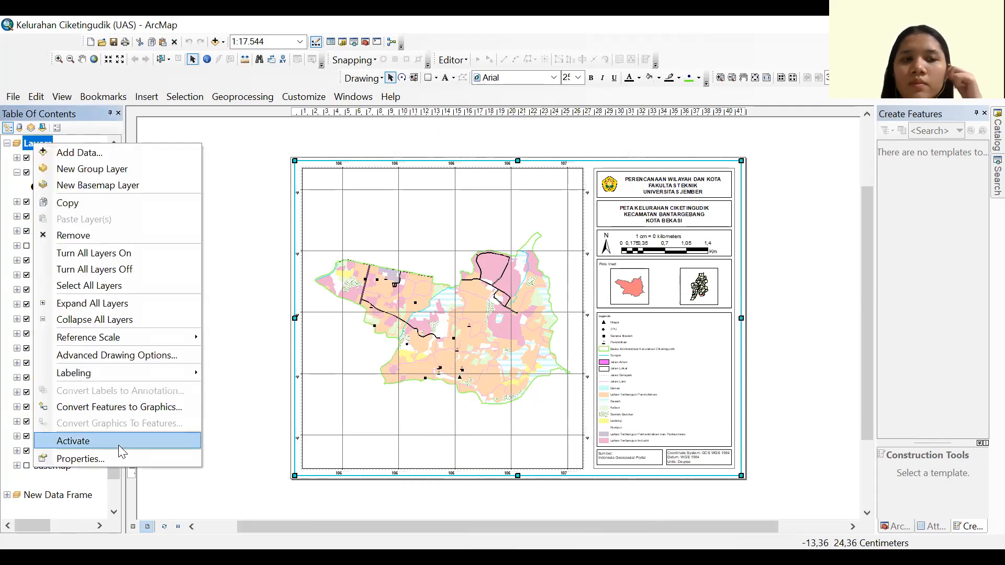
key("Return")
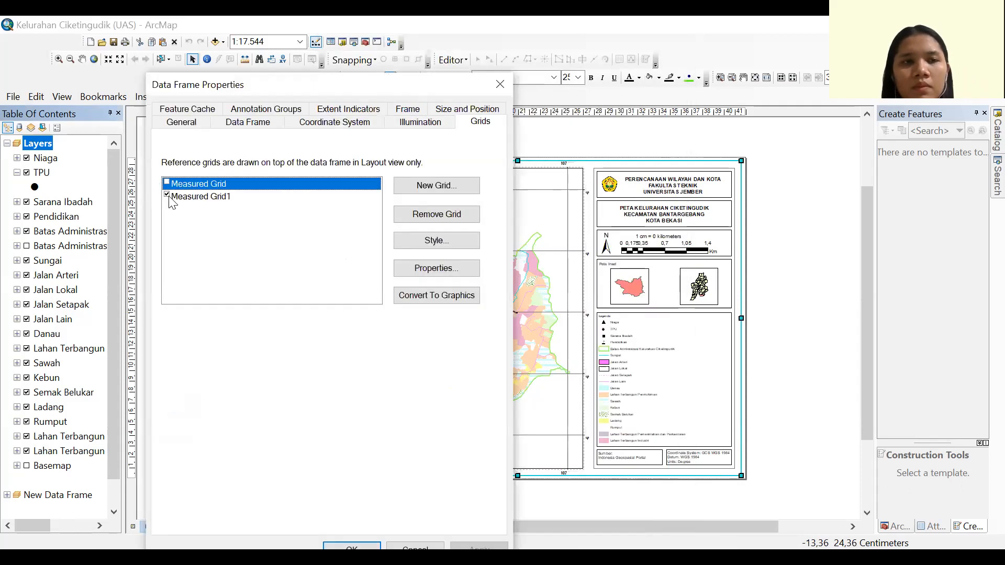
left_click(166, 197)
left_click(166, 196)
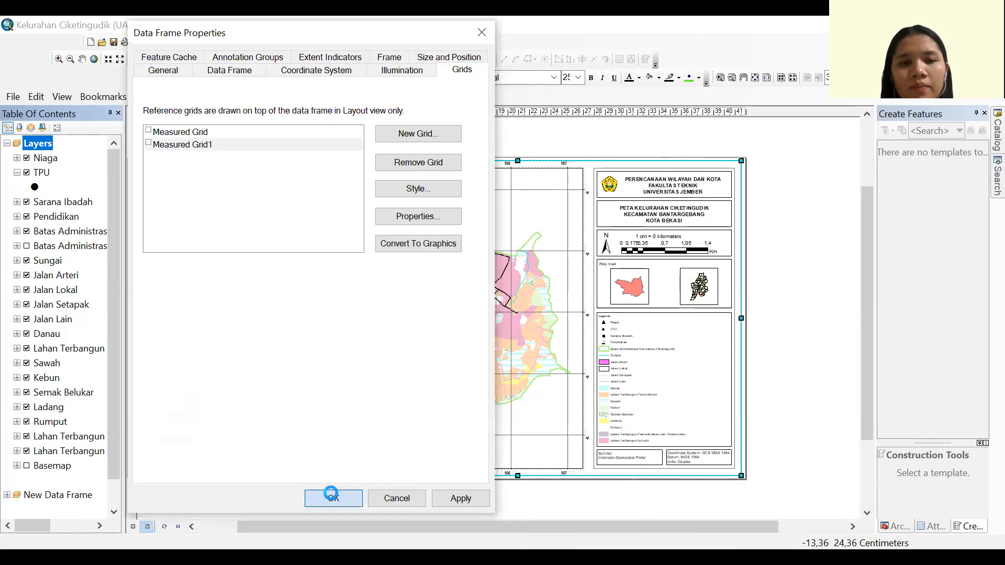
left_click(333, 496)
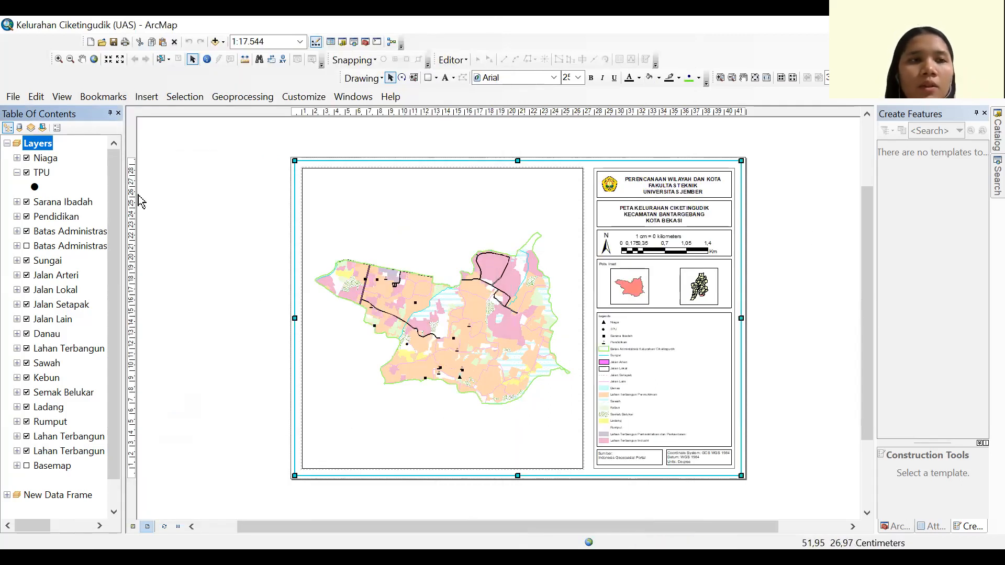
Add a new measured grid to the Layers data frame, keeping the wizard's default appearance, axes and label settings
right_click(38, 141)
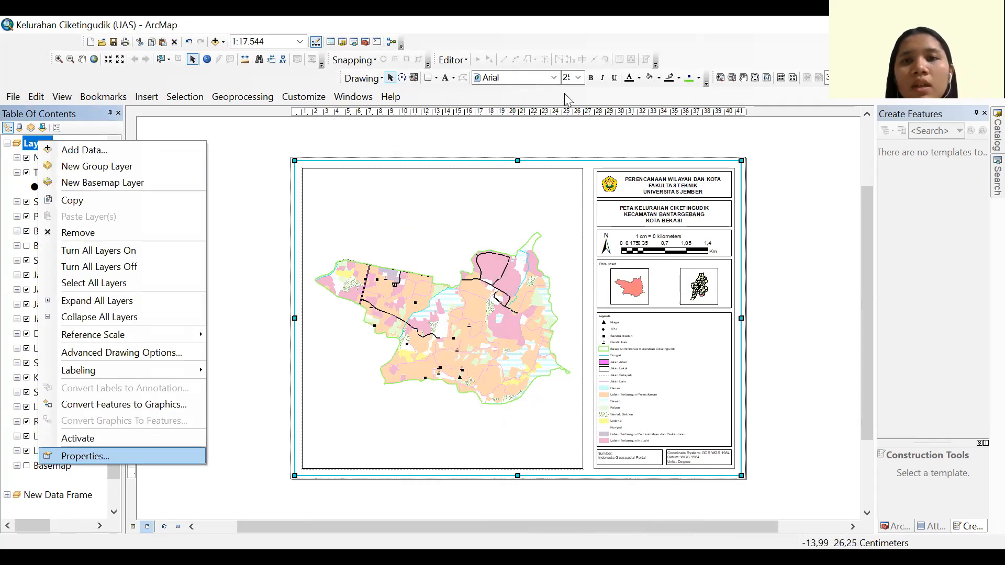
left_click(84, 456)
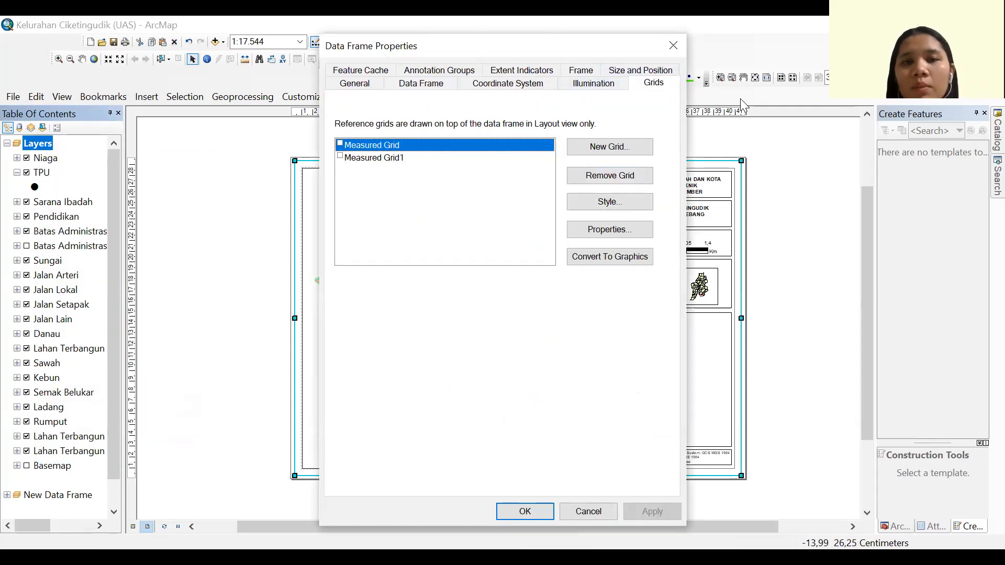
left_click(650, 86)
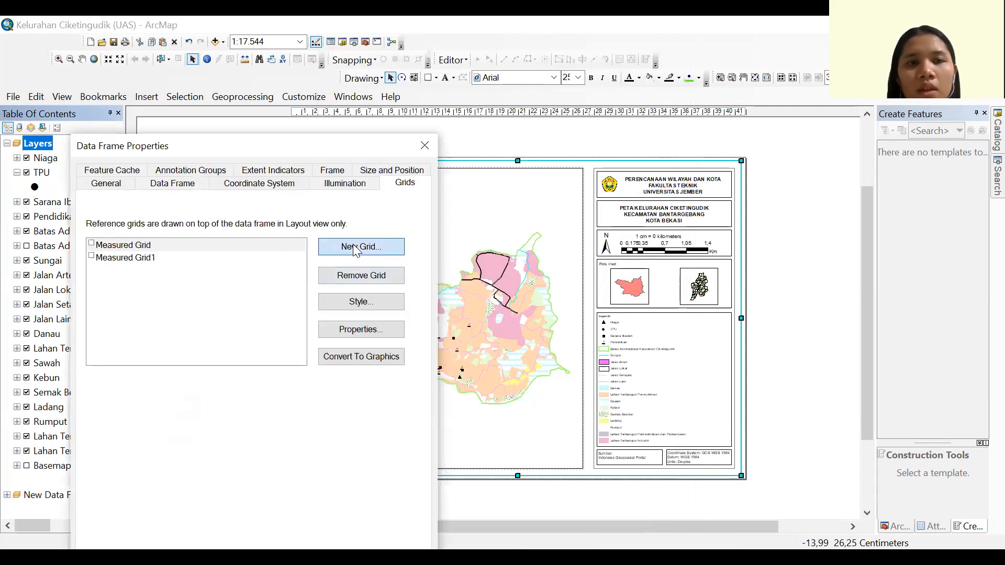
left_click(356, 250)
left_click(235, 336)
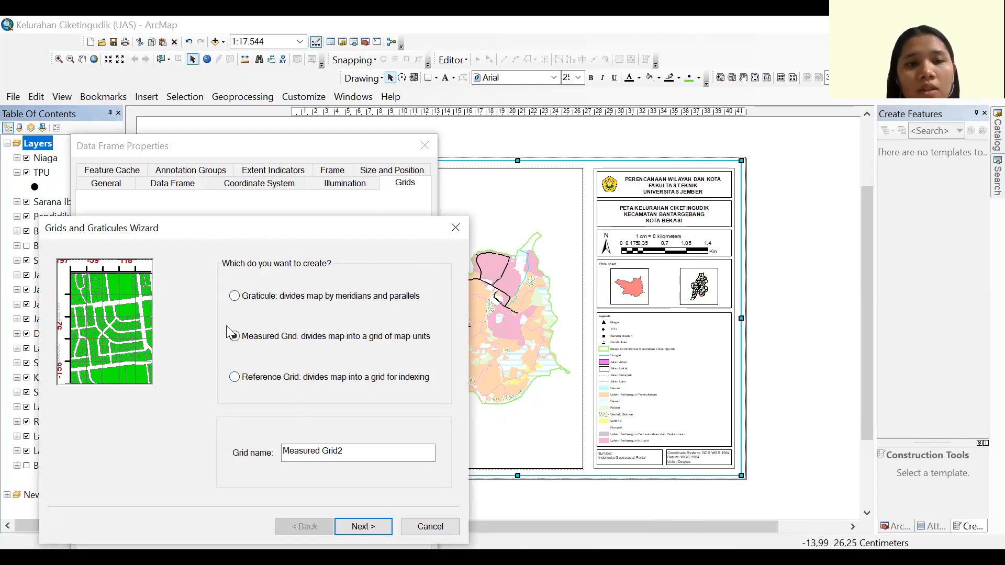
left_click(365, 528)
left_click(365, 527)
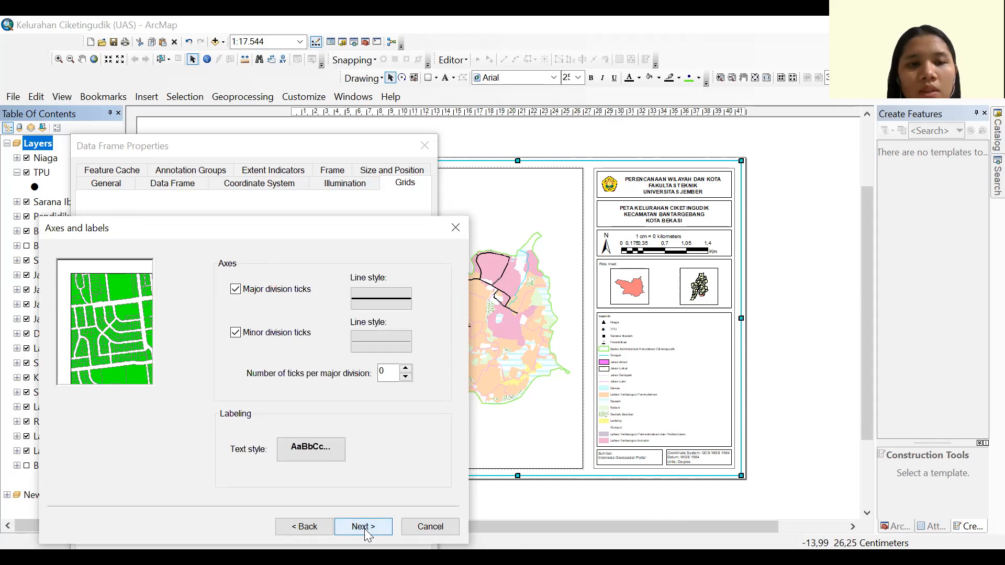
left_click(365, 528)
left_click(366, 532)
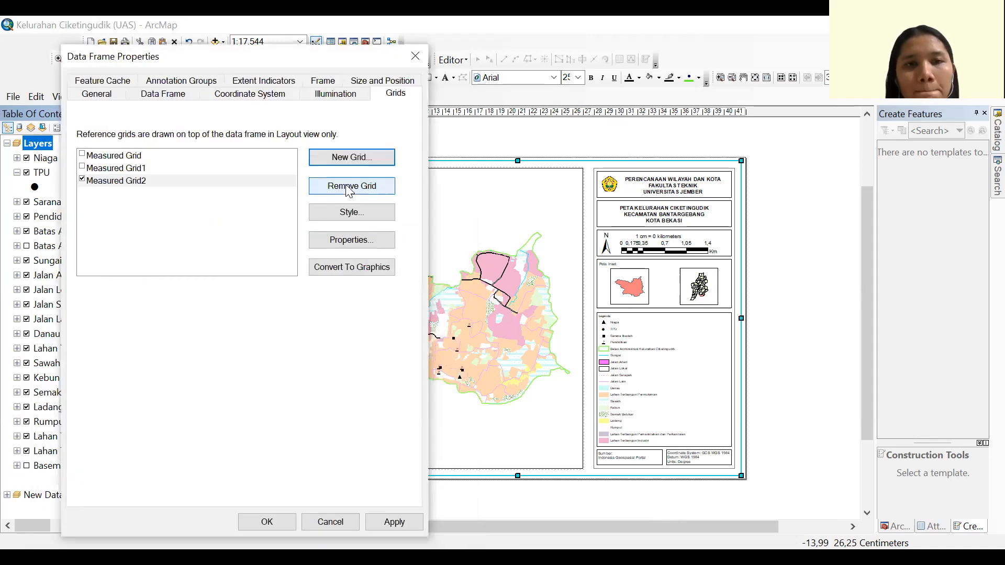
left_click(267, 520)
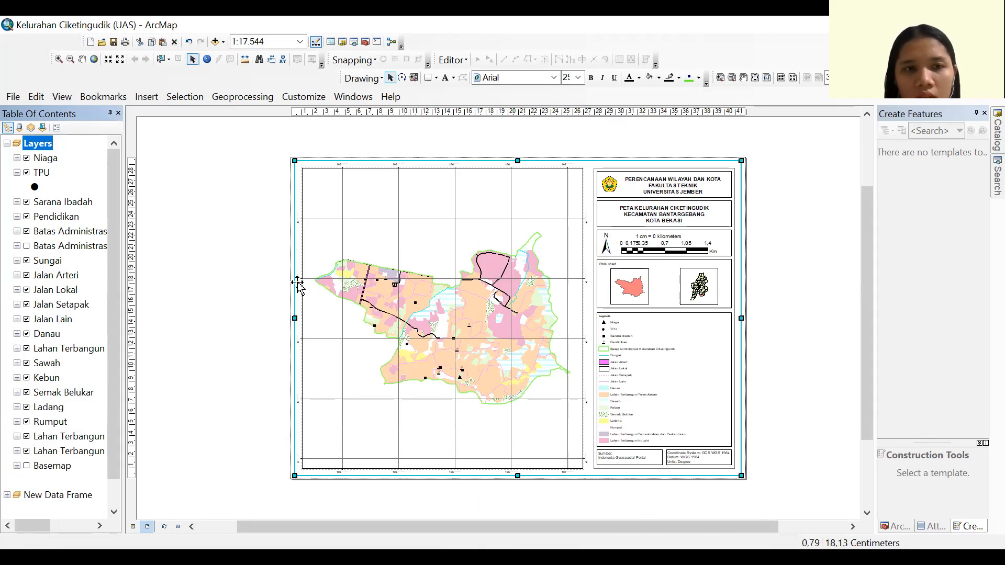
Set the label font size of the Measured Grid2 reference grid to 16, keeping the Mixed Font format
right_click(38, 148)
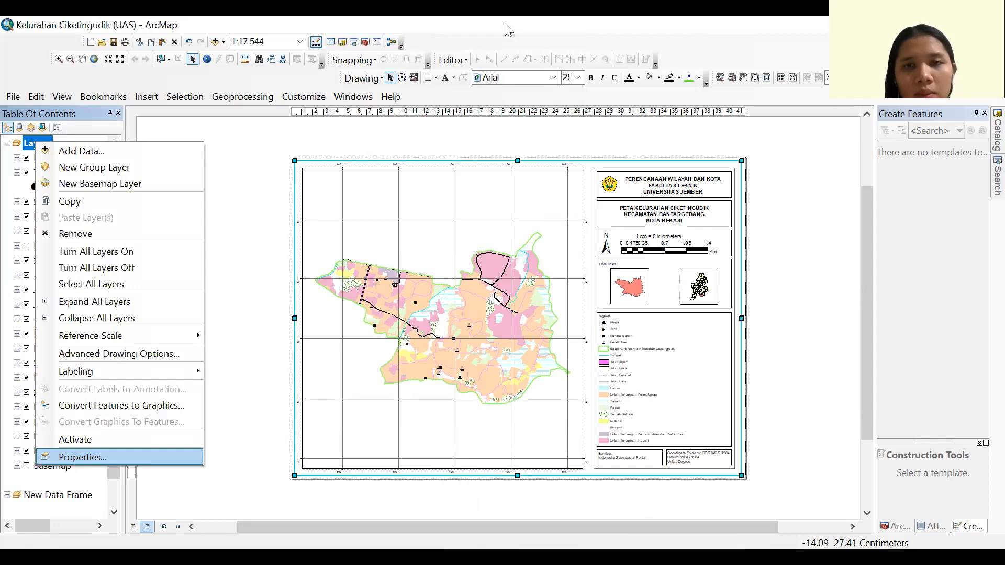
left_click(145, 232)
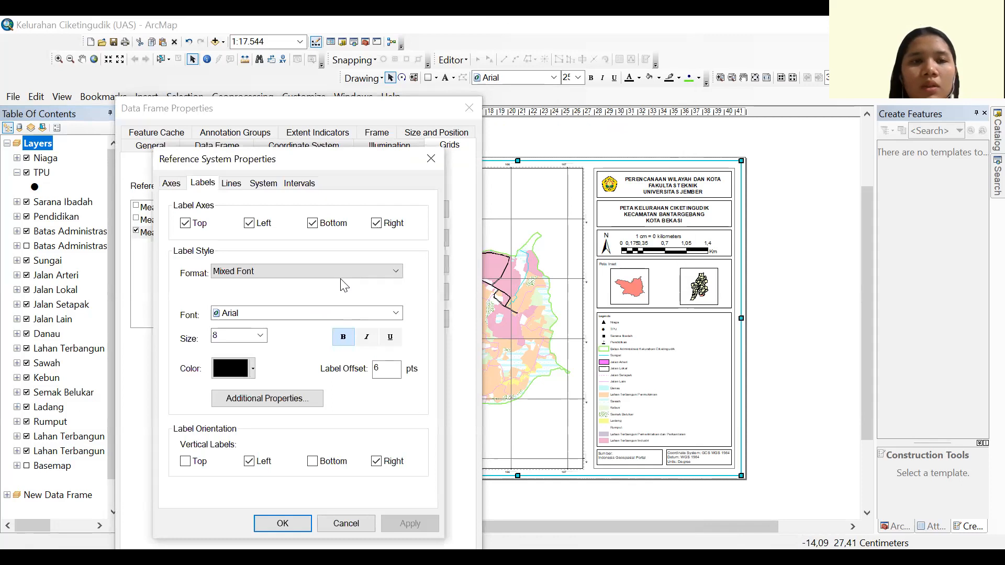
left_click(309, 271)
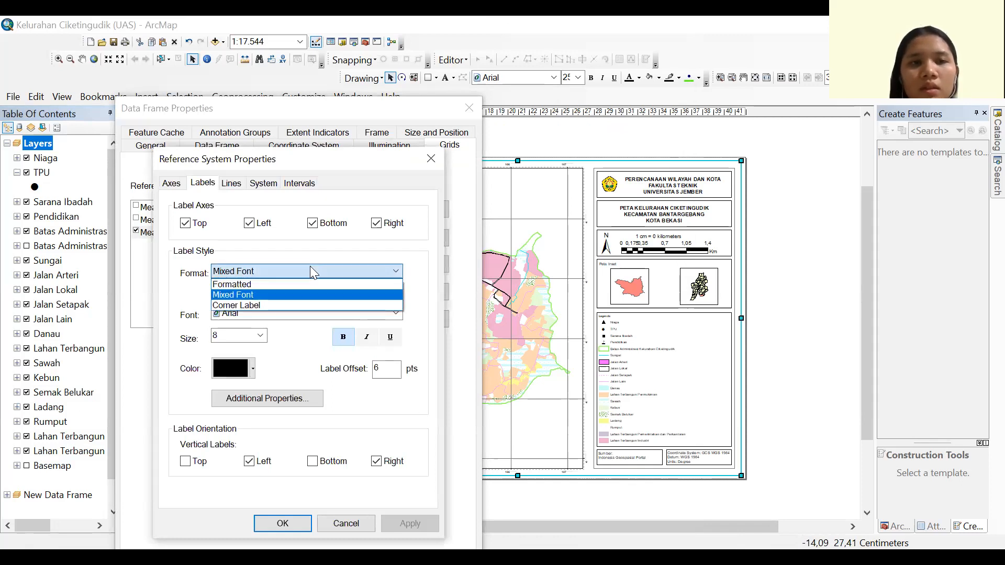
left_click(361, 230)
left_click(260, 336)
scroll(250, 387, "down", 2)
scroll(249, 398, "up", 3)
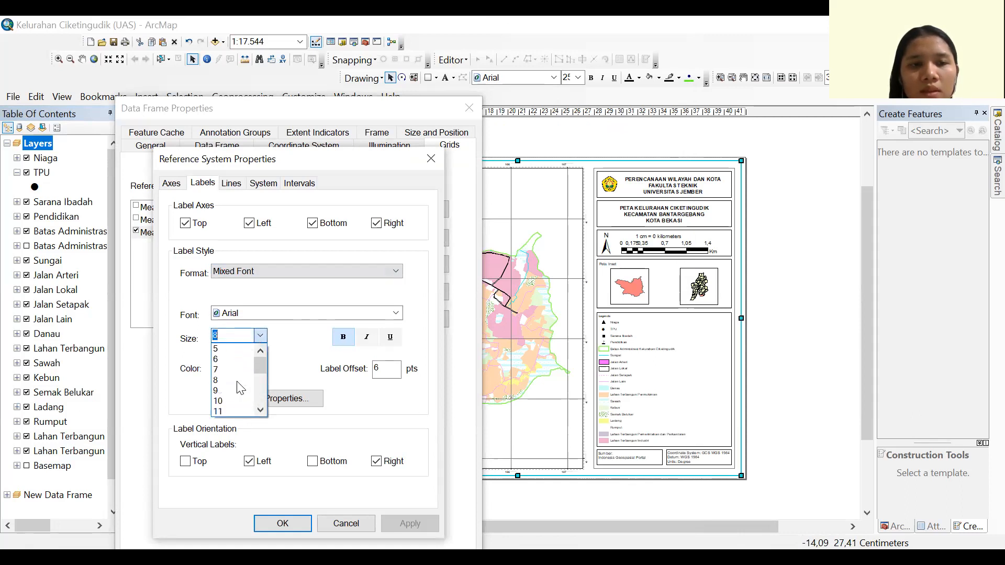
left_click(226, 412)
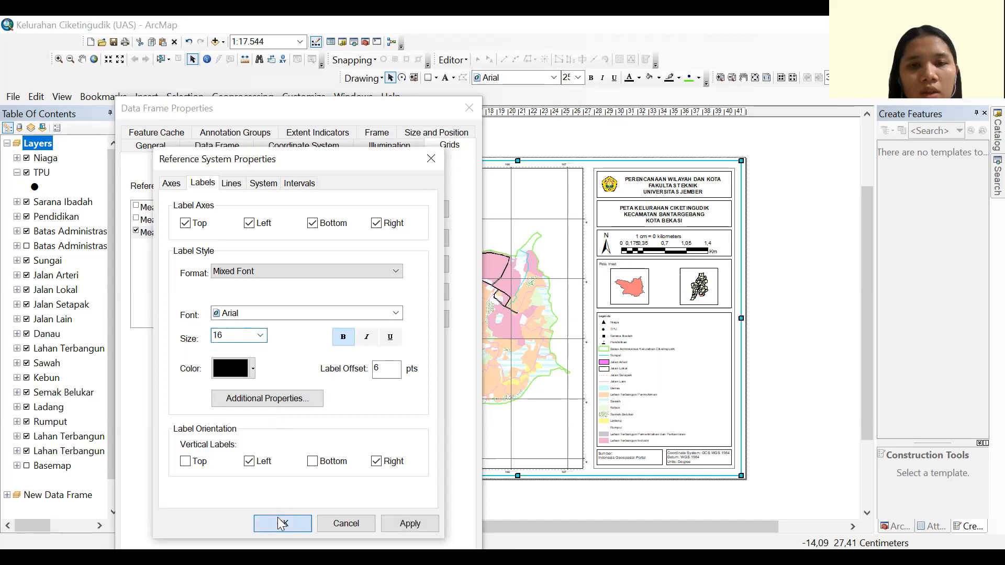
left_click(299, 523)
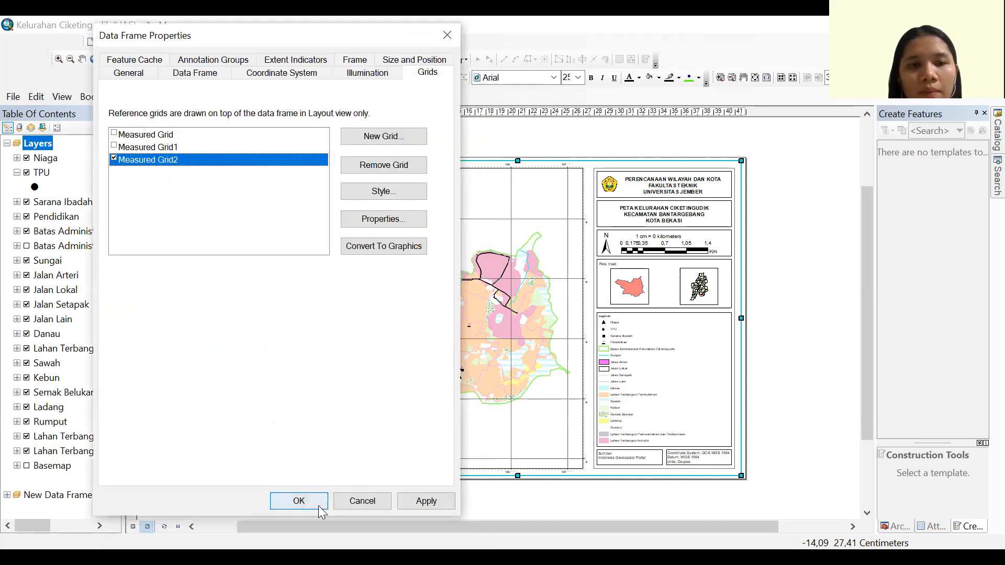
left_click(313, 501)
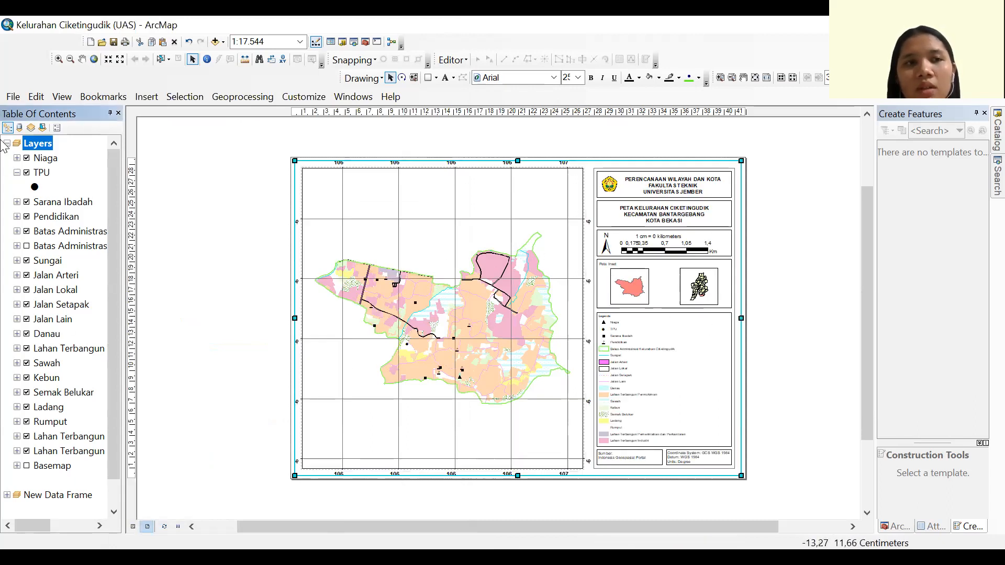
Turn on Measured Grid1 and turn off Measured Grid2 in the Layers data frame
right_click(103, 468)
left_click(101, 464)
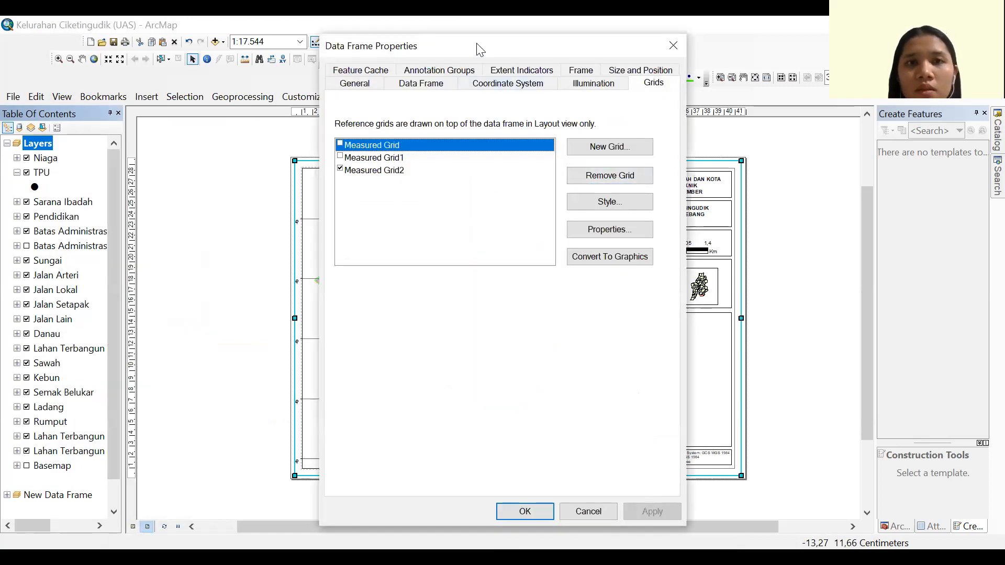
left_click_drag(481, 50, 194, 109)
left_click(55, 218)
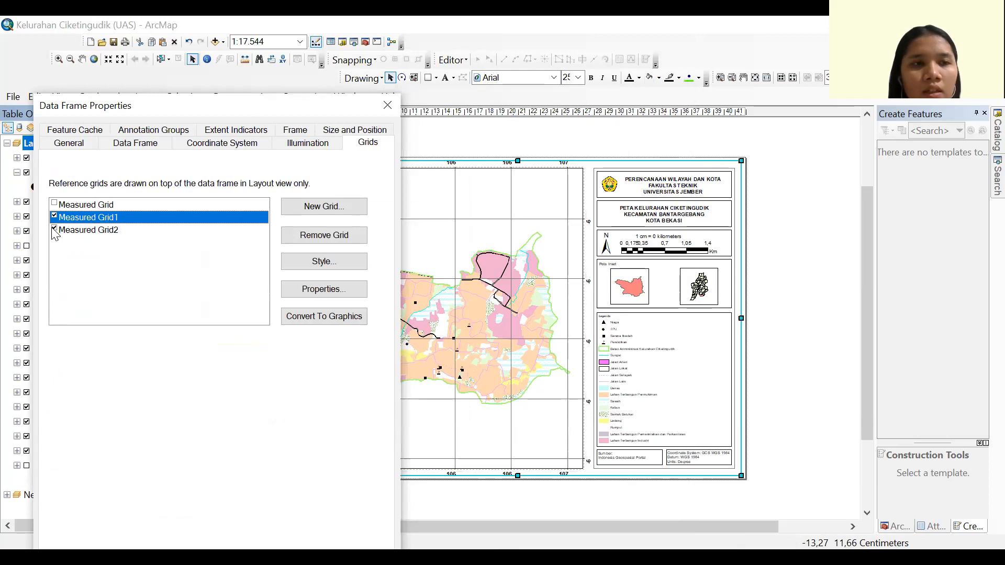
left_click(78, 231)
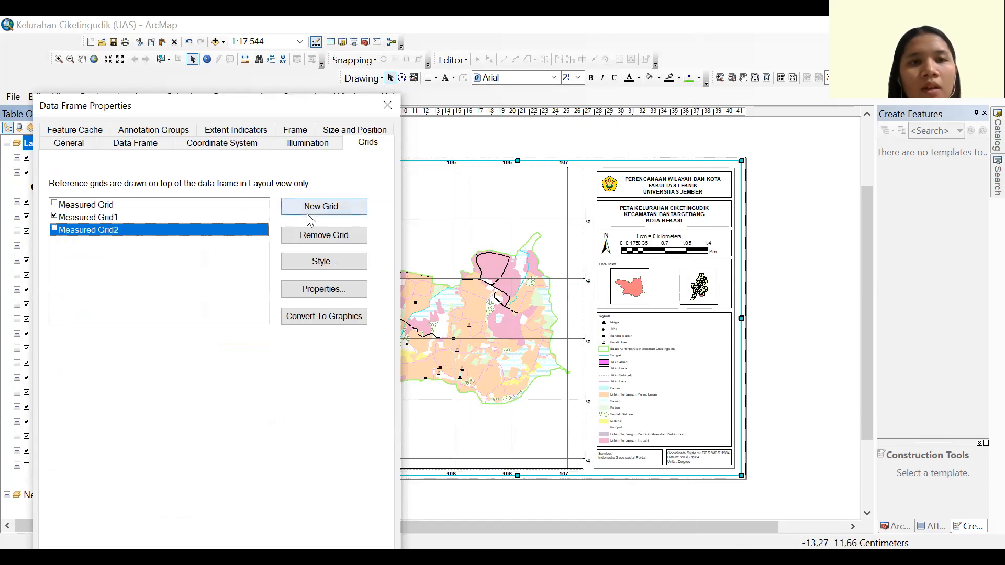
left_click(235, 496)
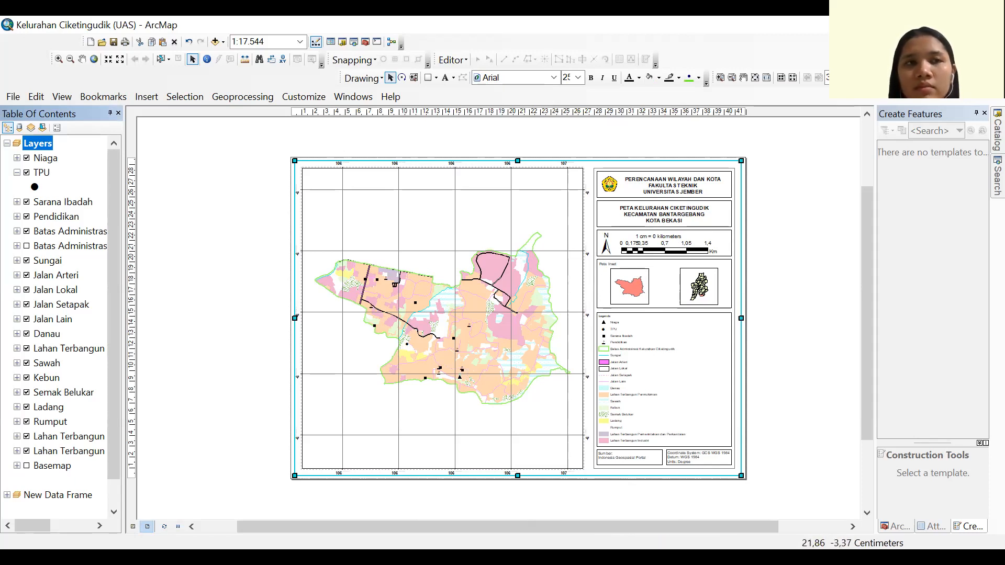
key("alt+Tab")
key("alt+Tab")
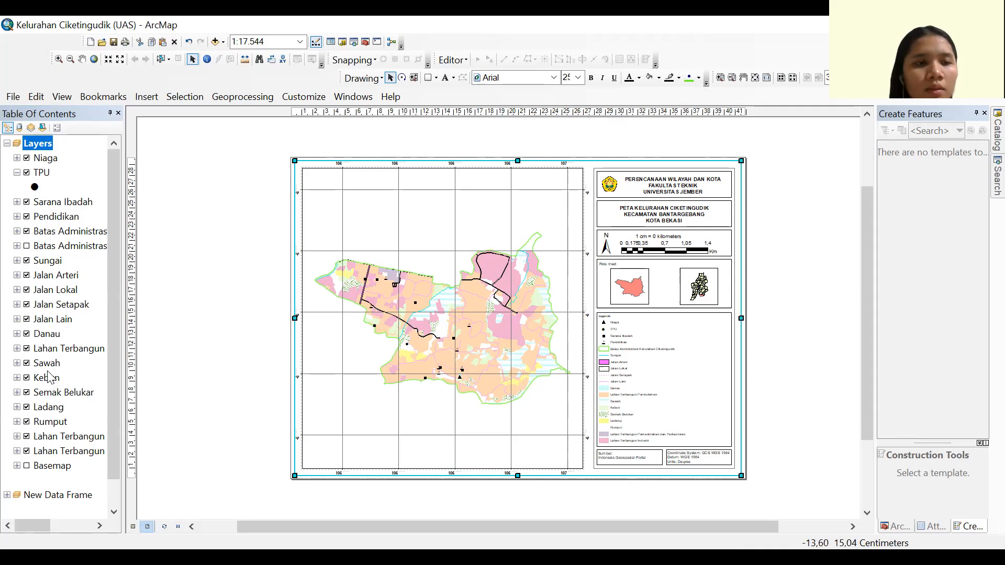
Expand the Rumput layer and open its symbol settings to examine the fill and outline
left_click(18, 422)
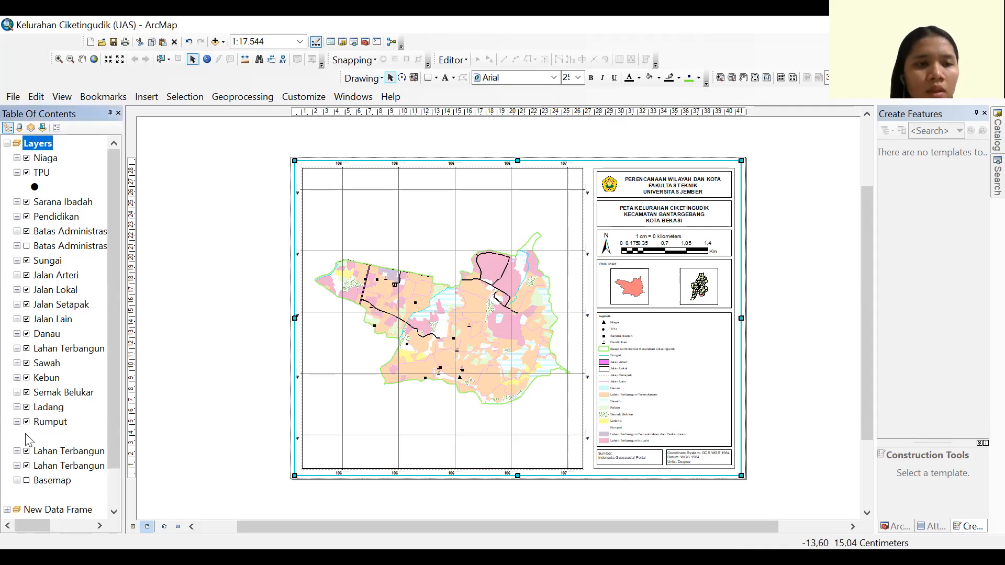
left_click(42, 435)
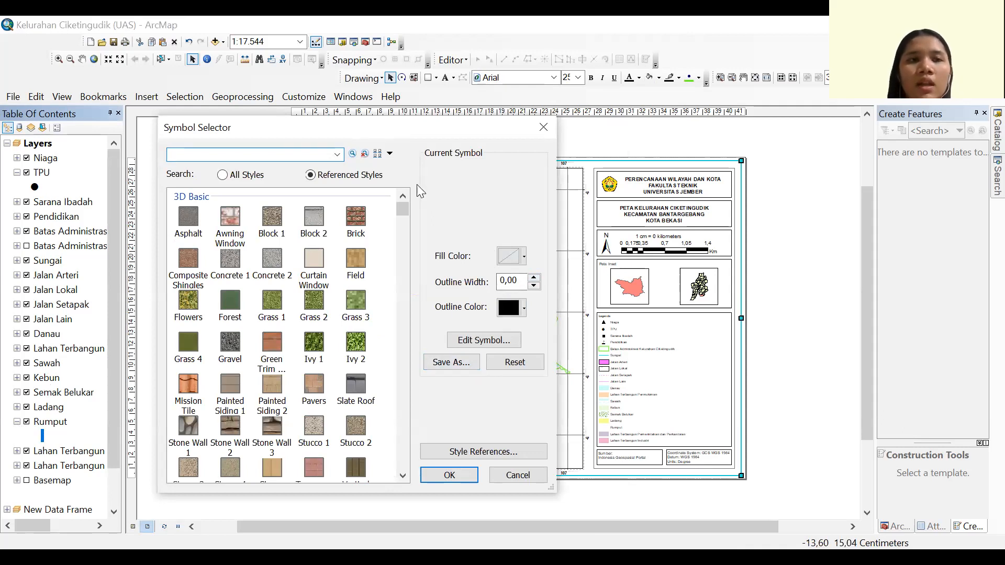
left_click(478, 208)
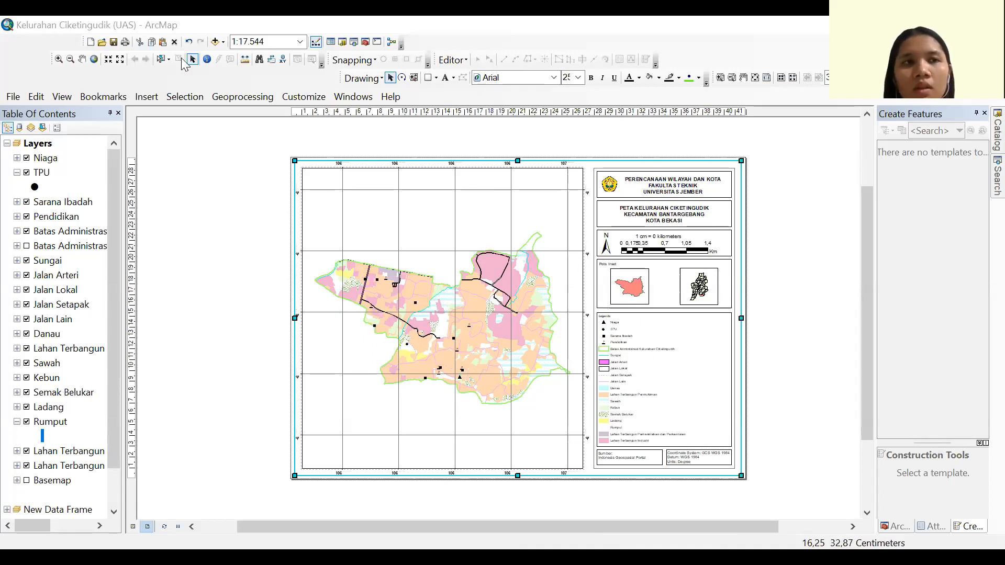
Examine the legend entries up close, then review the complete map layout
scroll(720, 400, "down", 3)
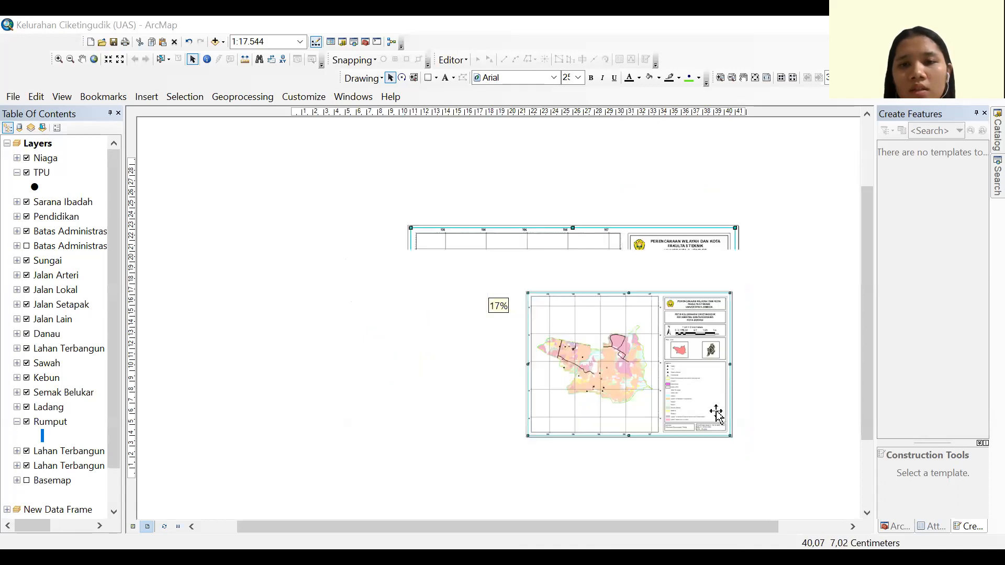
scroll(716, 413, "up", 6)
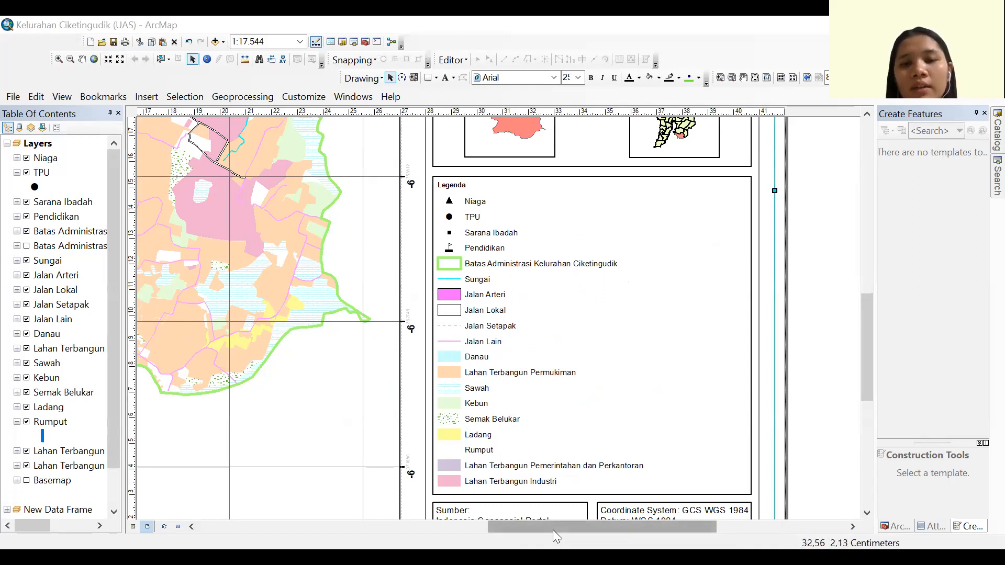
scroll(497, 387, "down", 2)
scroll(706, 317, "down", 2)
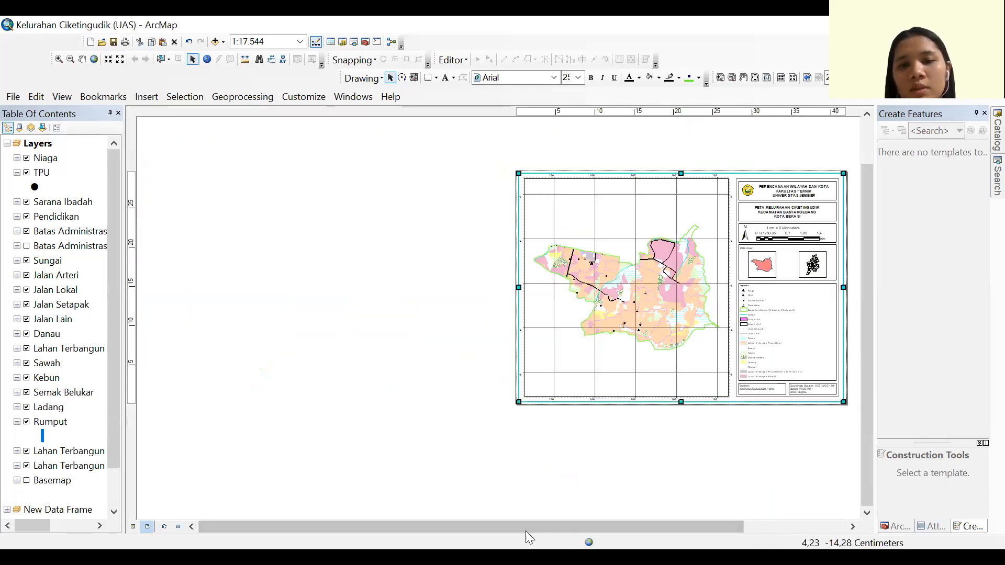
left_click_drag(525, 530, 730, 530)
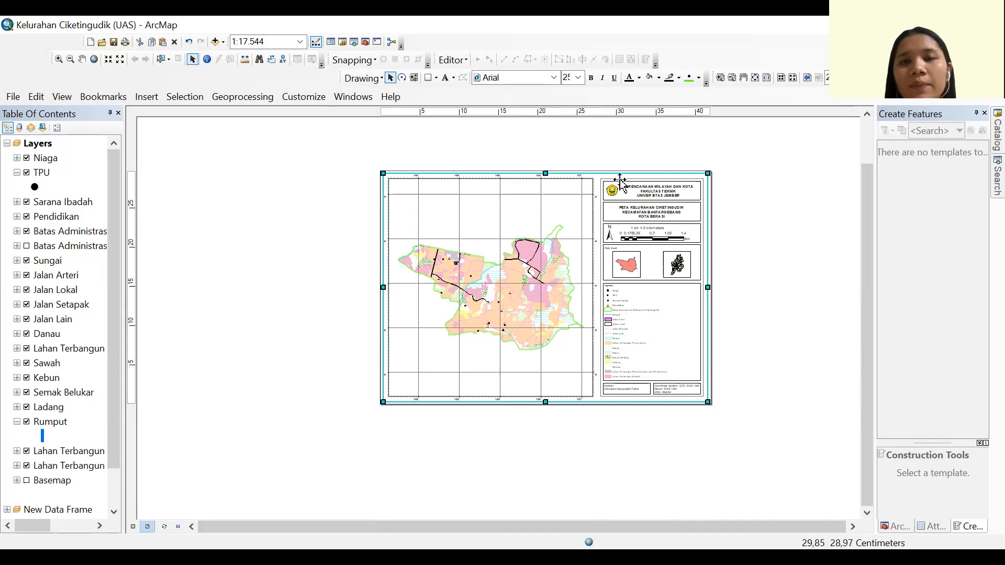
scroll(619, 180, "down", 1)
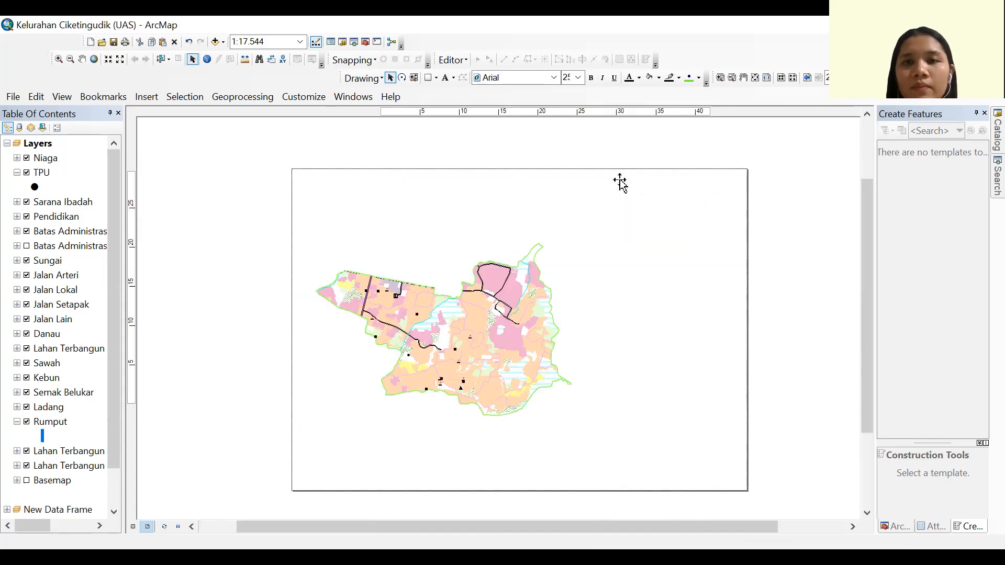